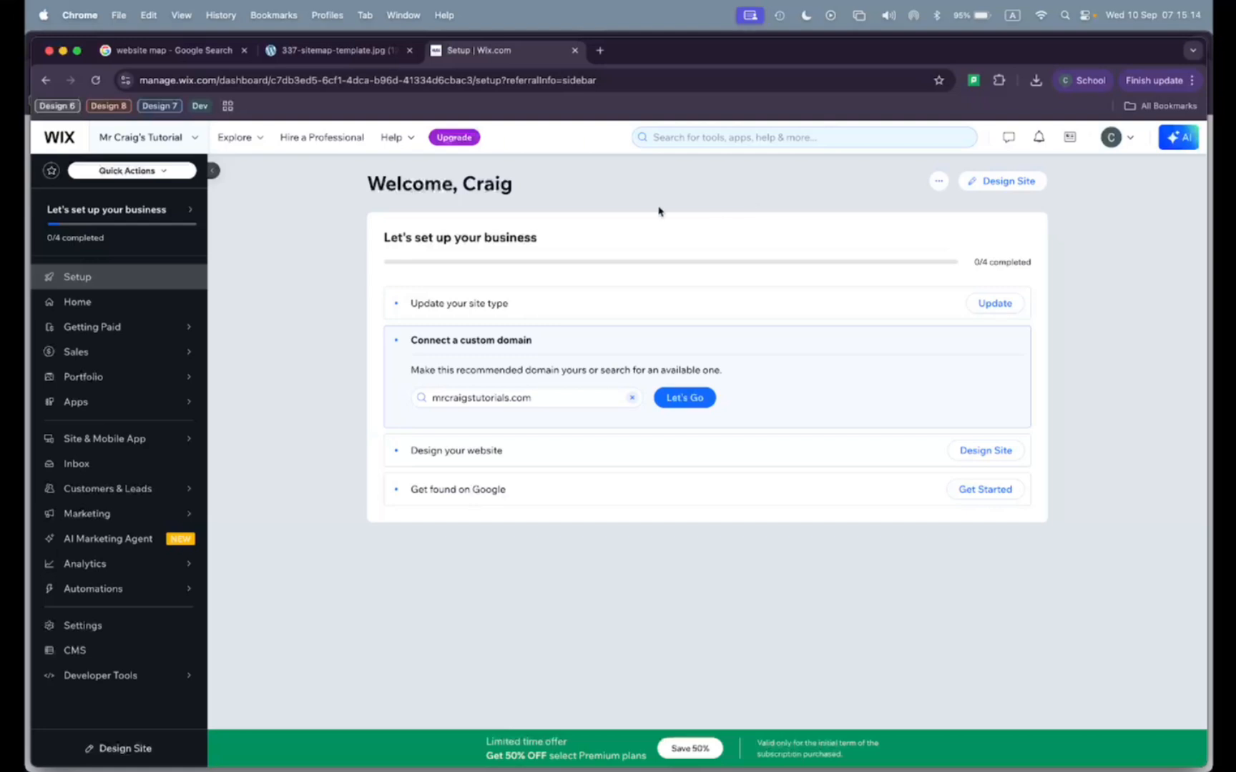
Review the site's installed apps and look at the management options available for Wix Portfolio
click(98, 404)
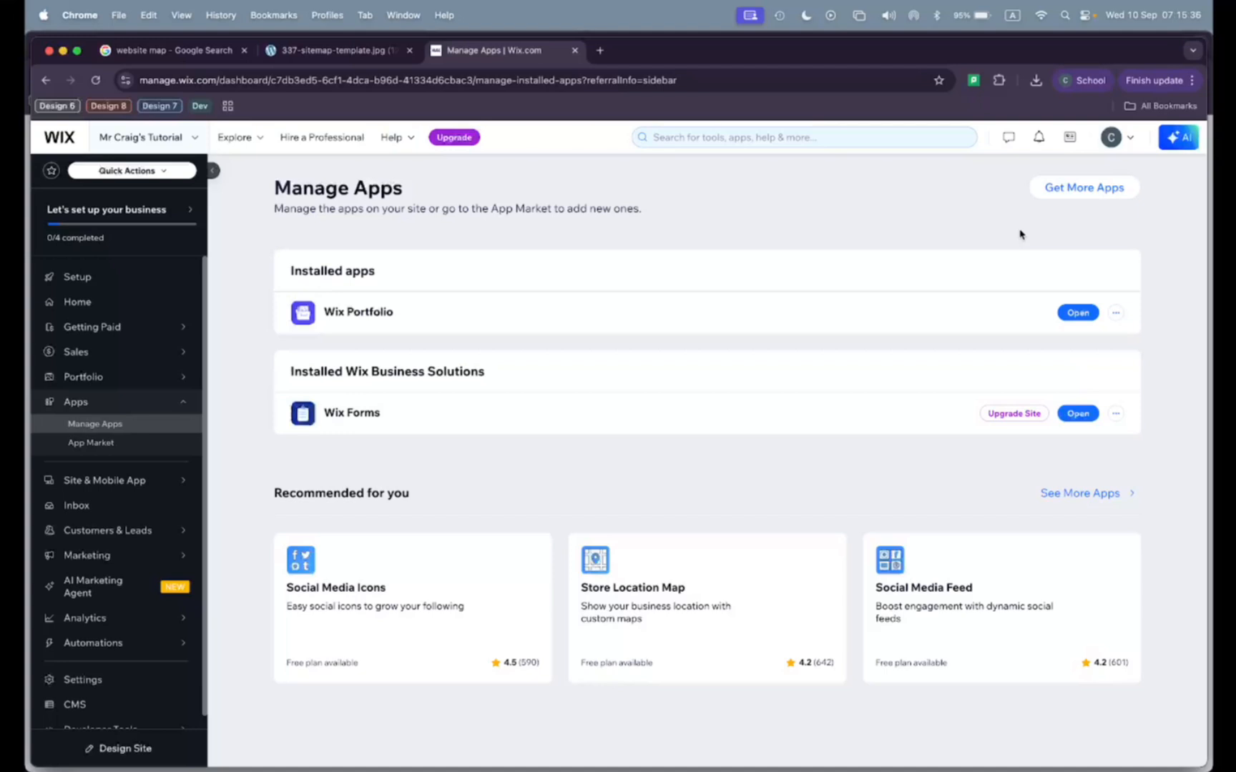
click(1115, 312)
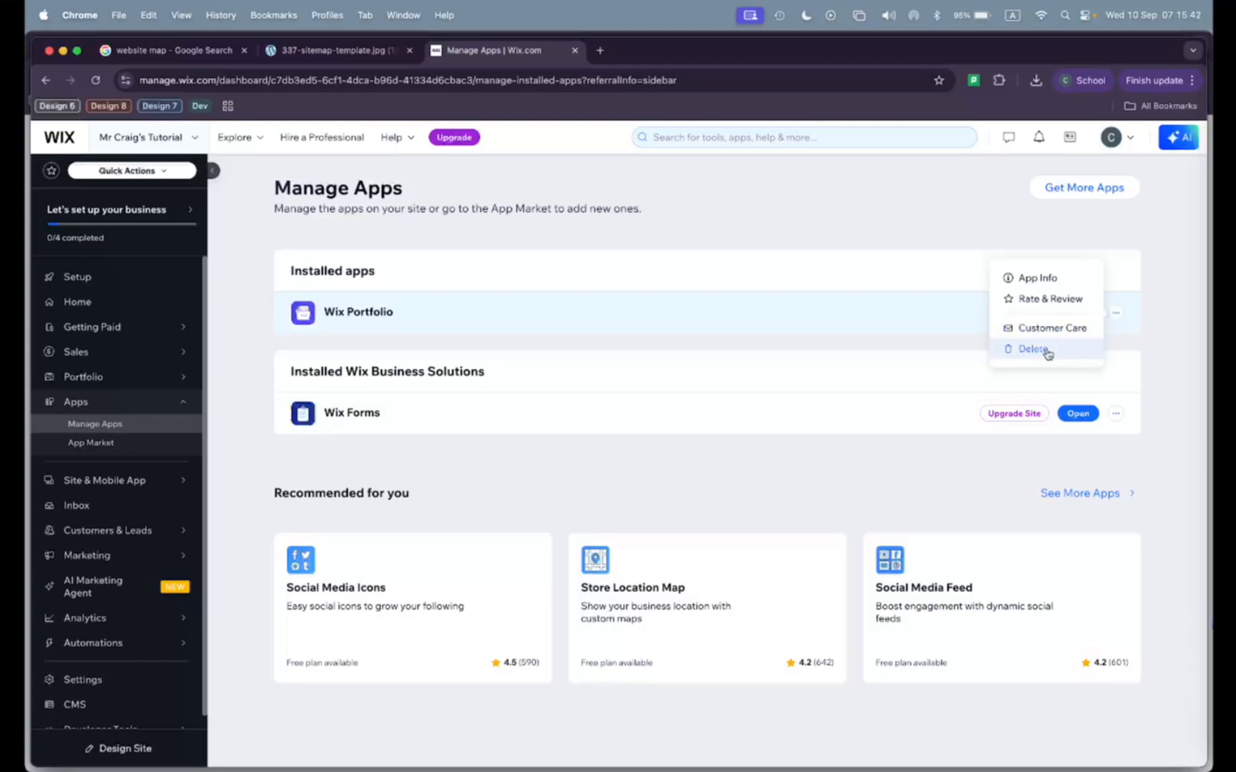
click(984, 232)
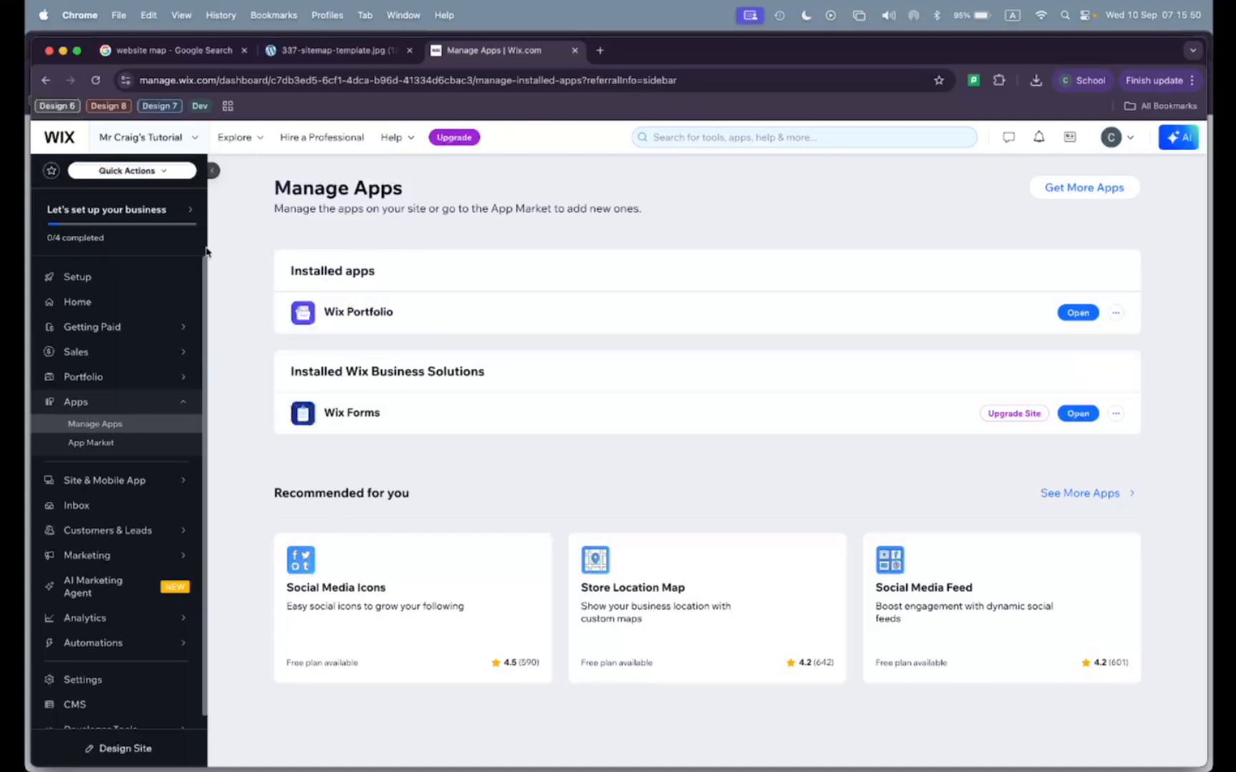
Open the site for design from the dashboard home and dismiss the offer to enhance its AI content
click(87, 302)
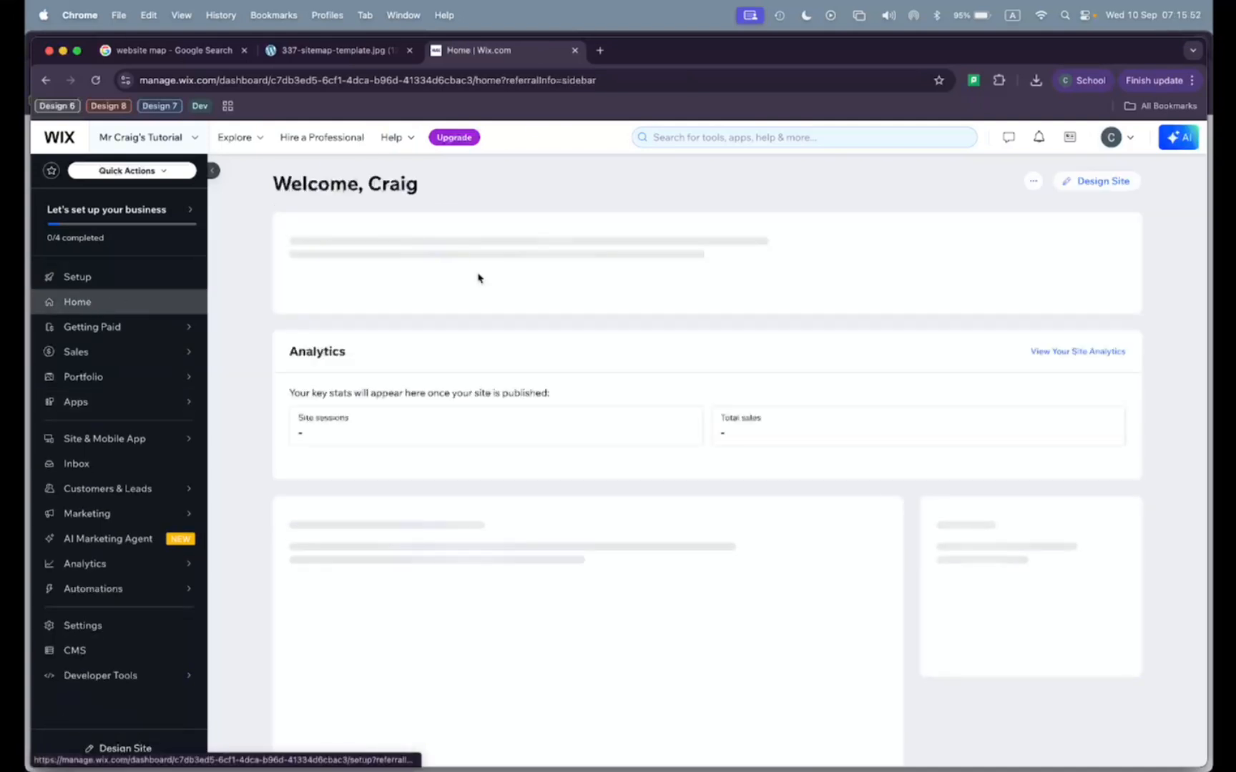
click(1098, 184)
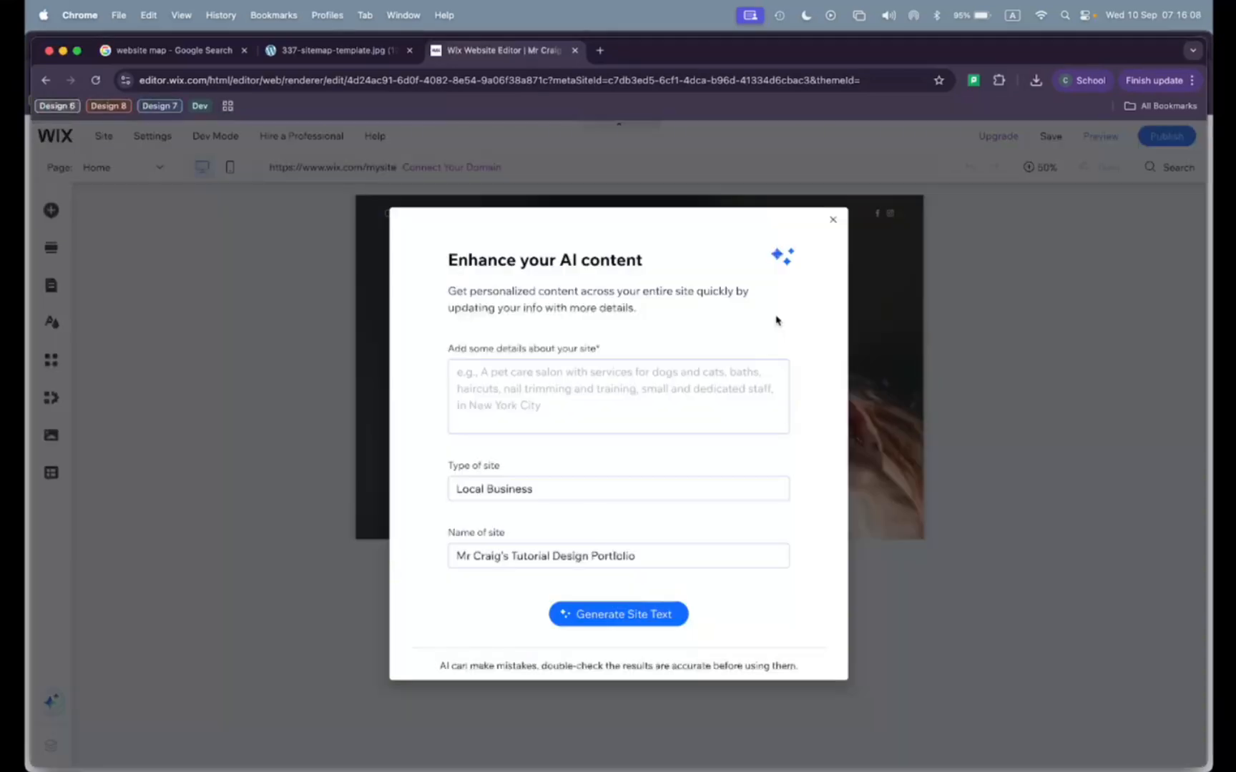
click(834, 222)
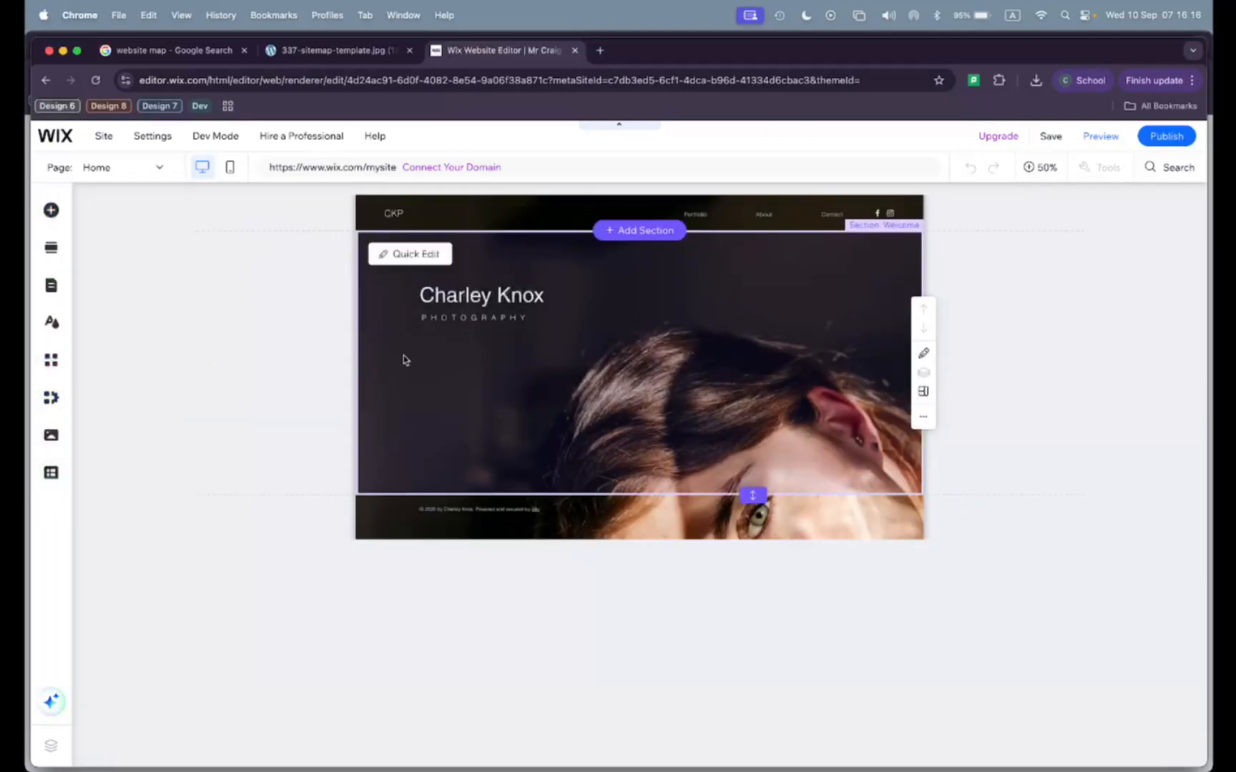
click(288, 431)
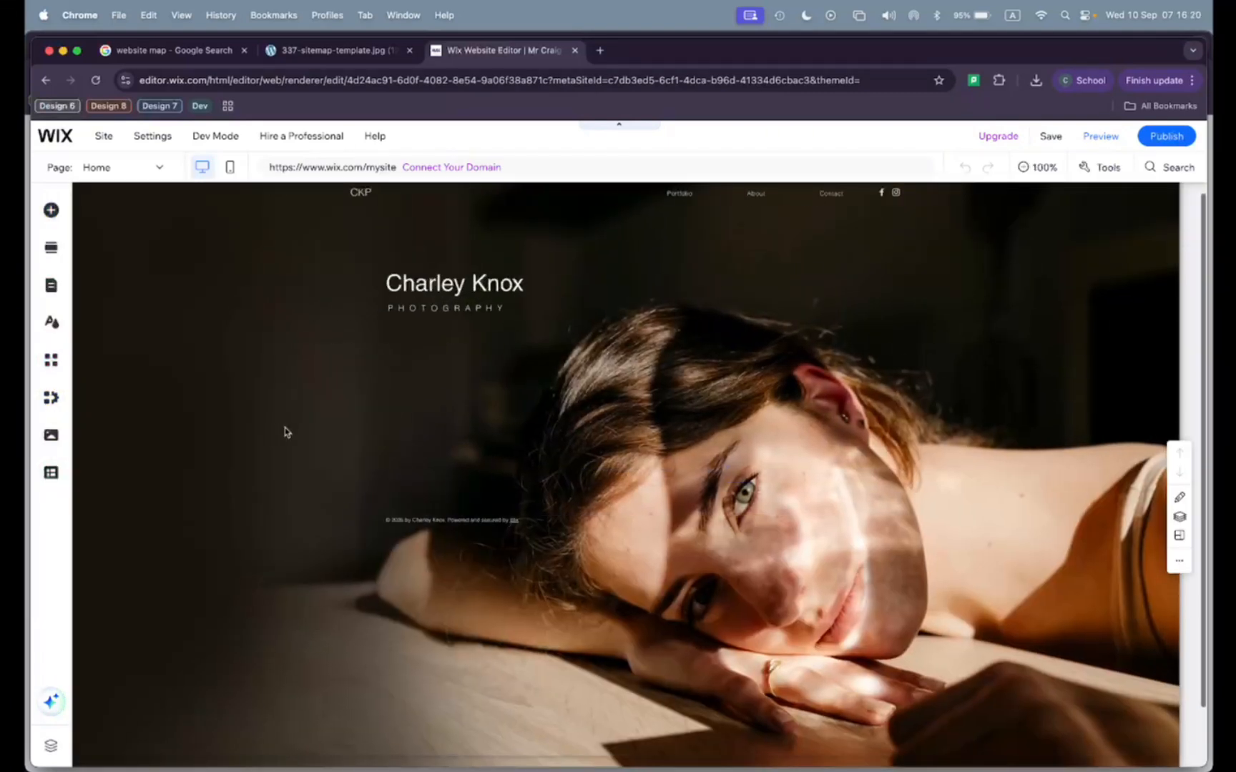
scroll(564, 433, down, 1)
scroll(571, 431, up, 2)
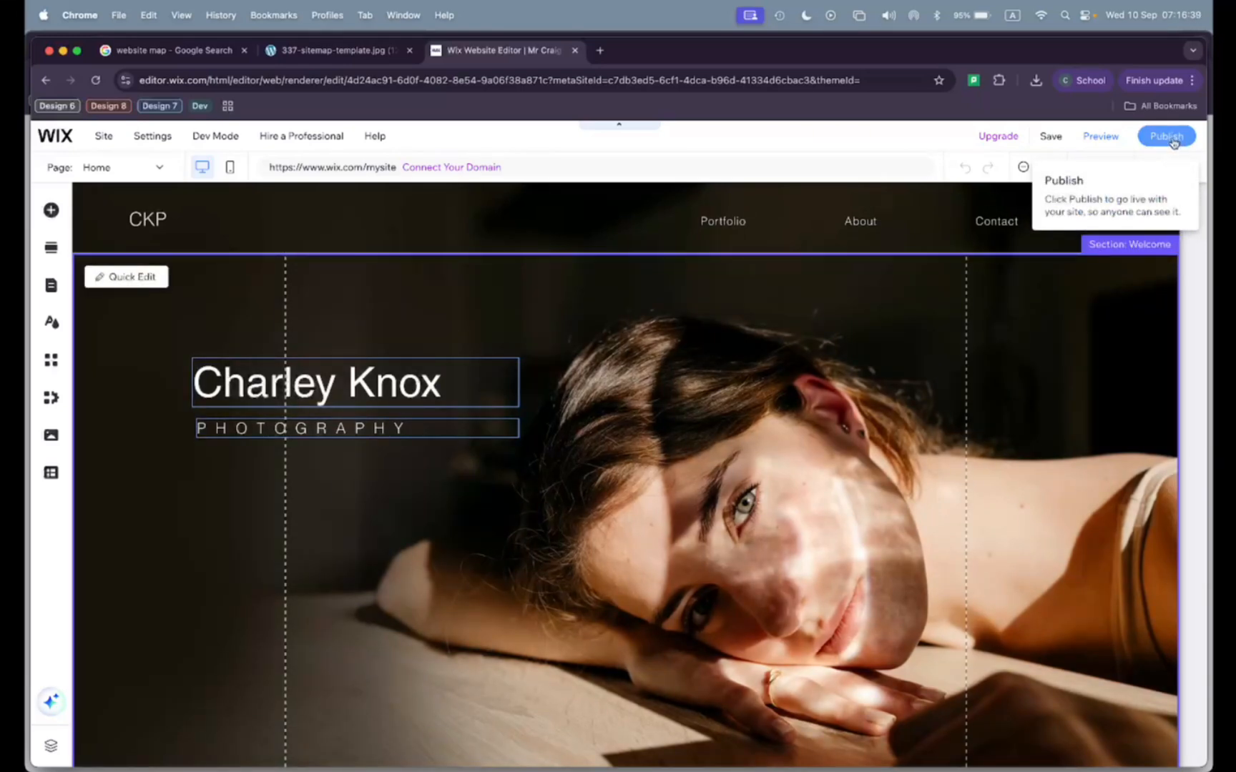
Publish the site on a free Wix.com domain with the address ending mrcraigdesign, and dismiss the follow-up dialogs
click(1172, 139)
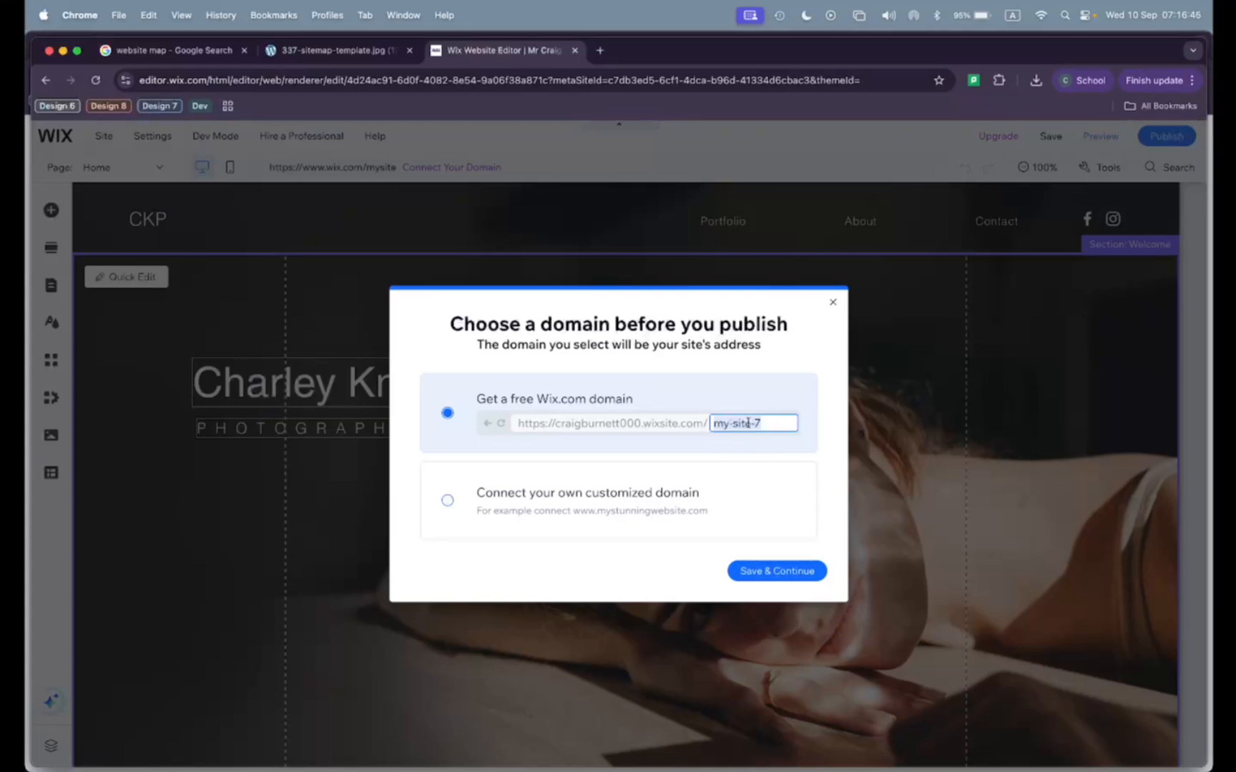
text(mrc)
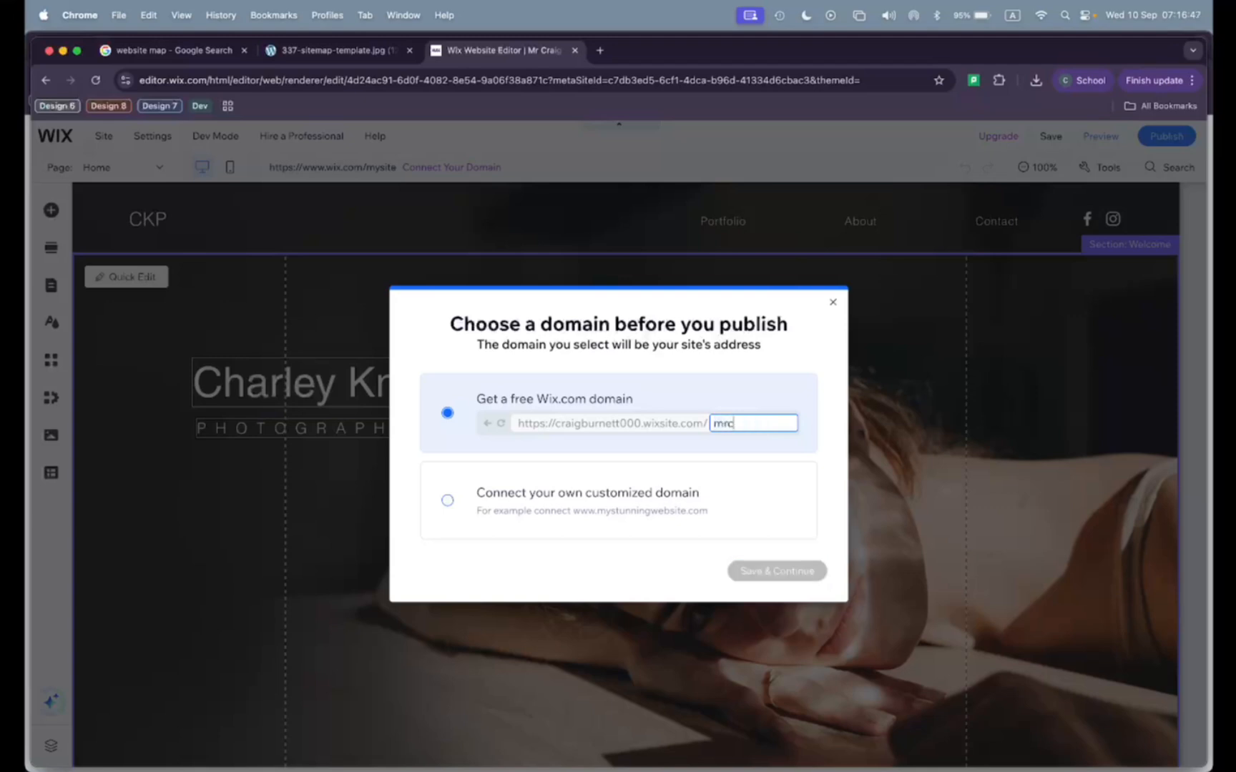
text(raigdesign)
click(764, 572)
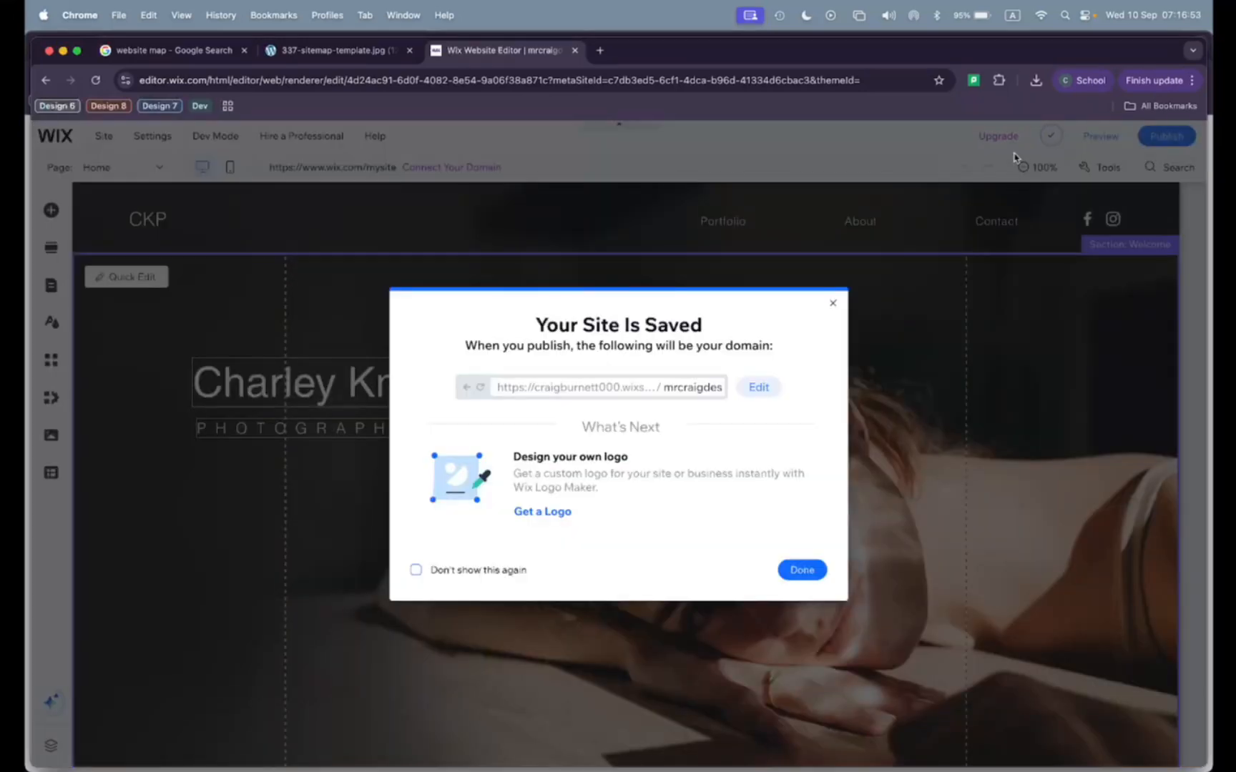
click(834, 305)
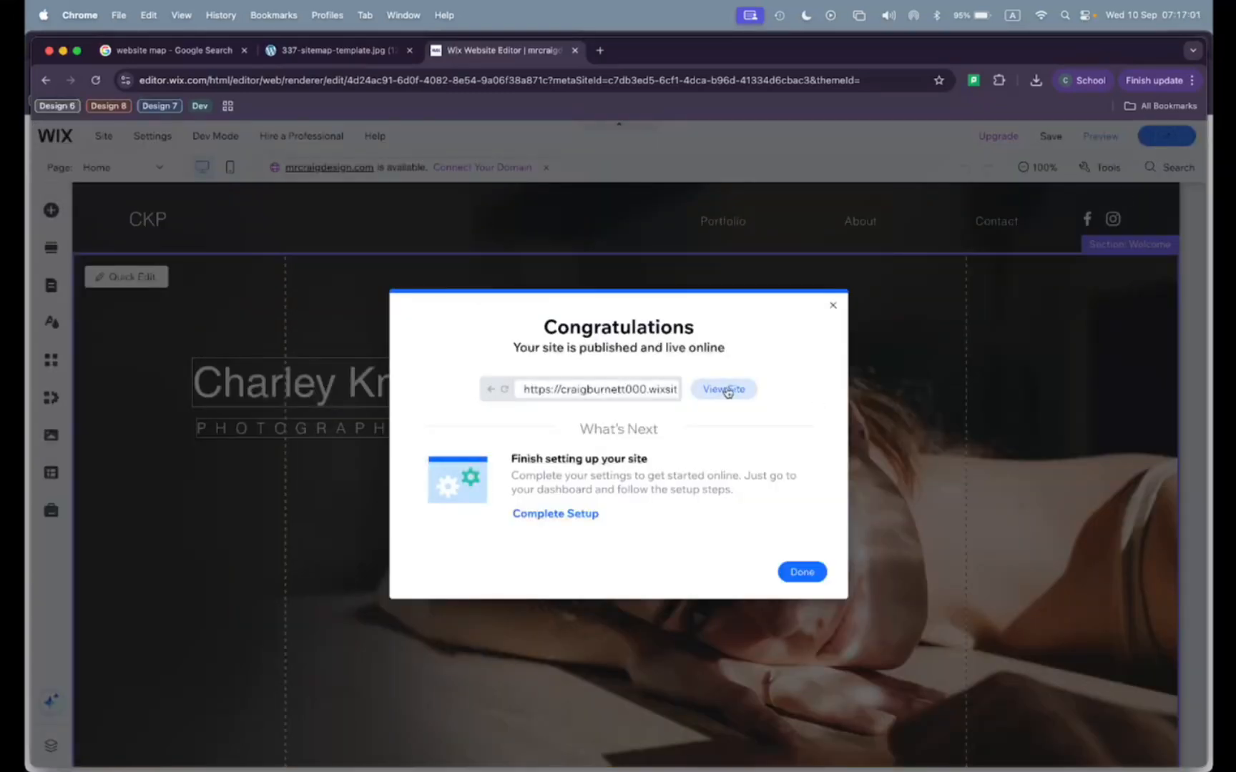
click(833, 308)
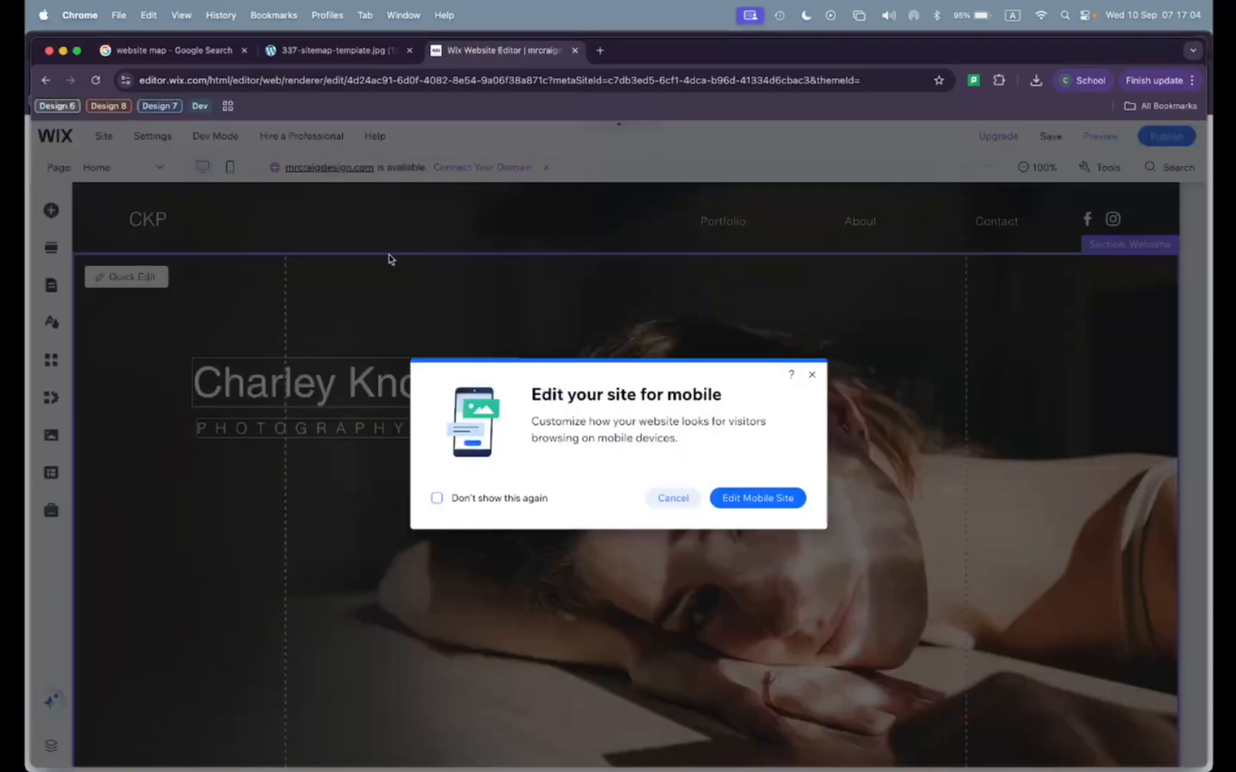
click(811, 374)
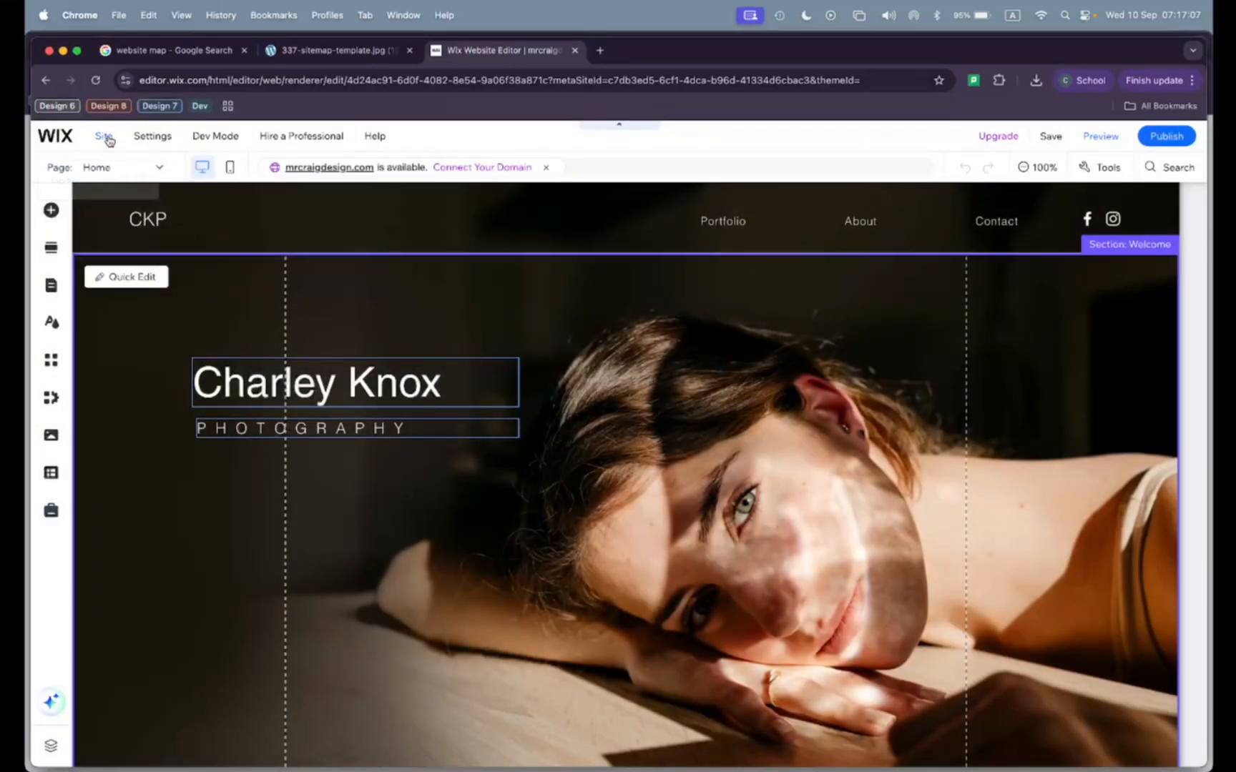
View the published live site and compare it with the version in the editor
click(103, 139)
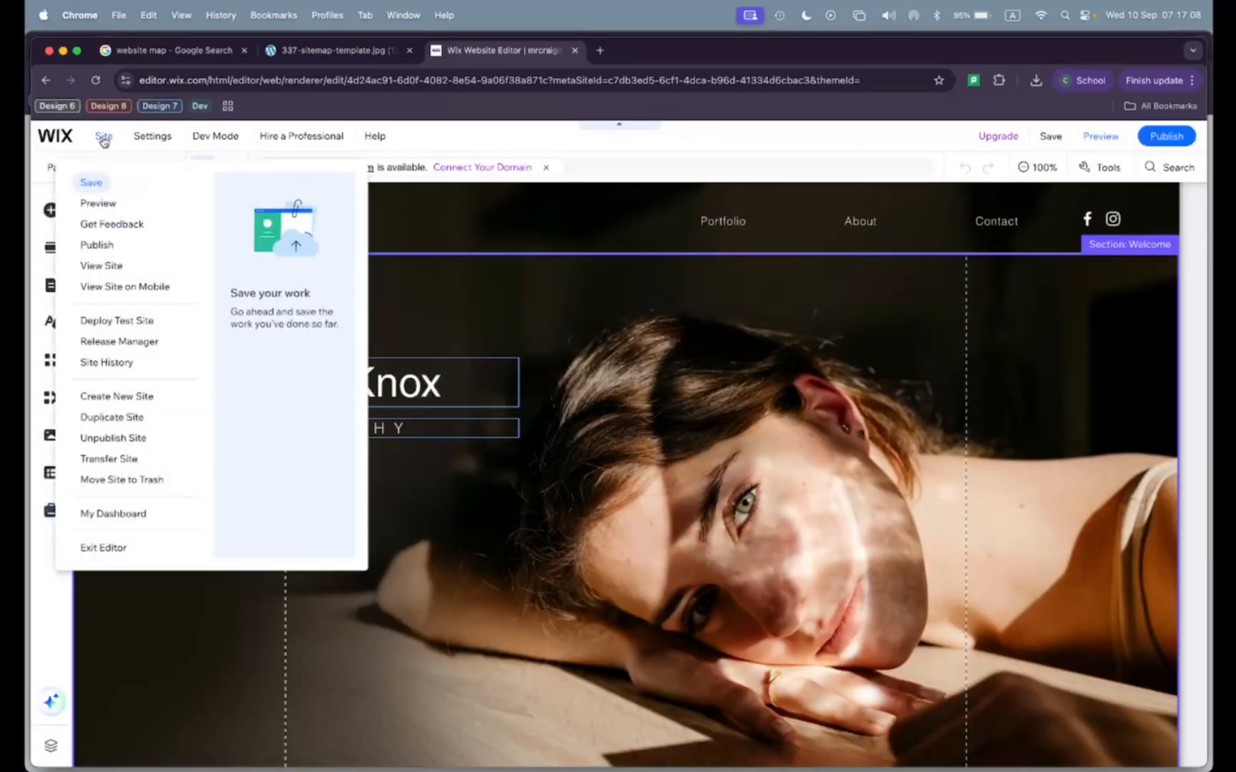
click(102, 266)
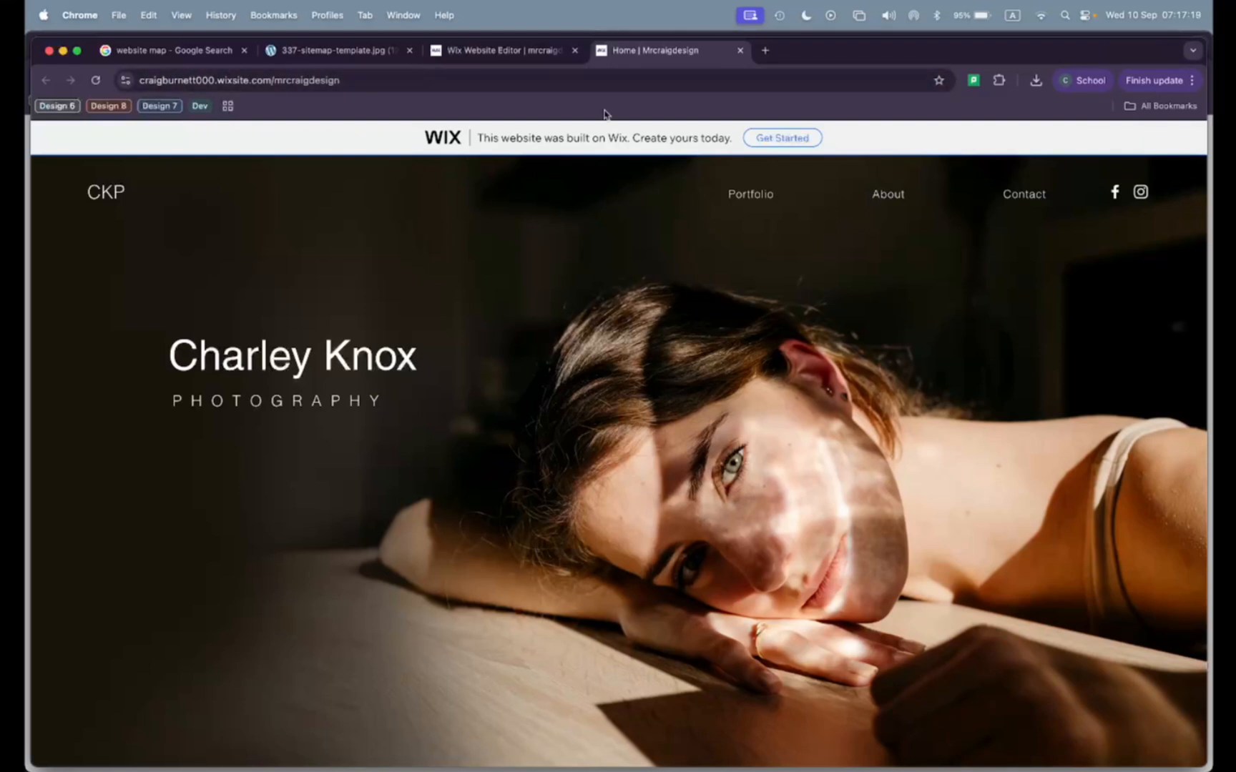
click(512, 55)
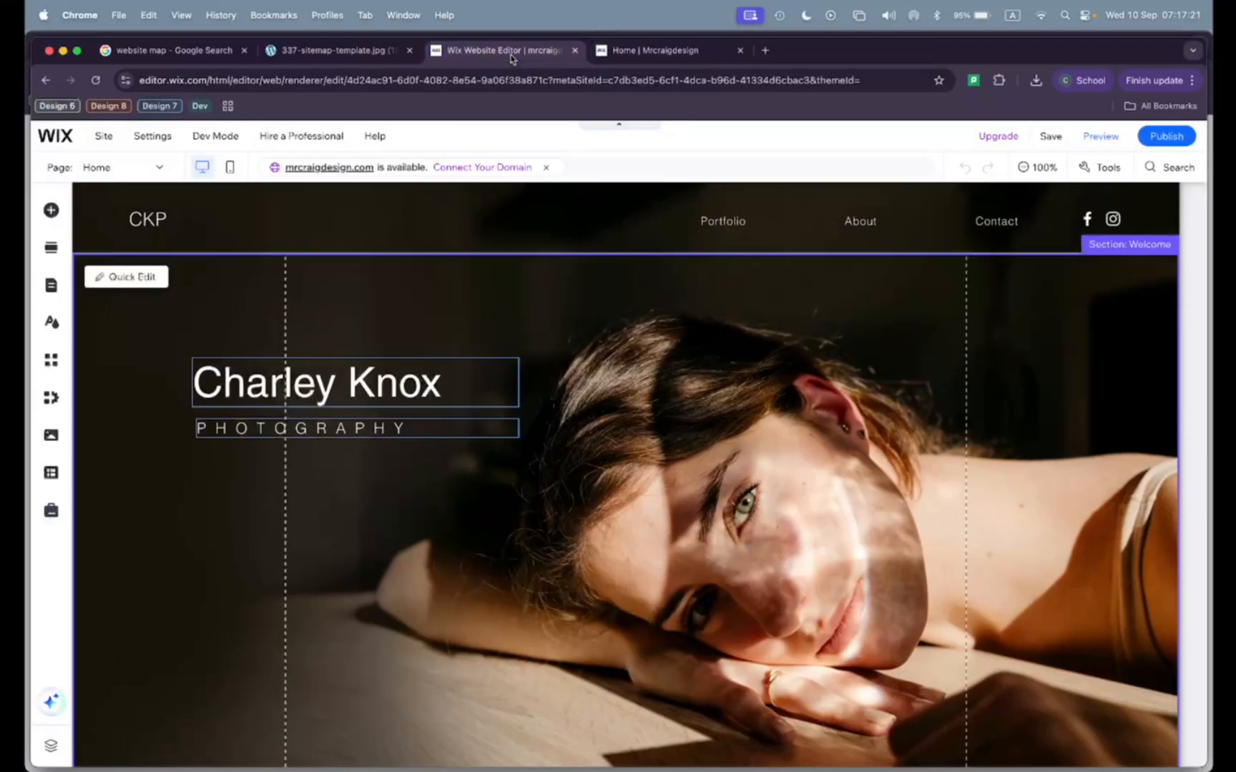
click(650, 61)
click(581, 53)
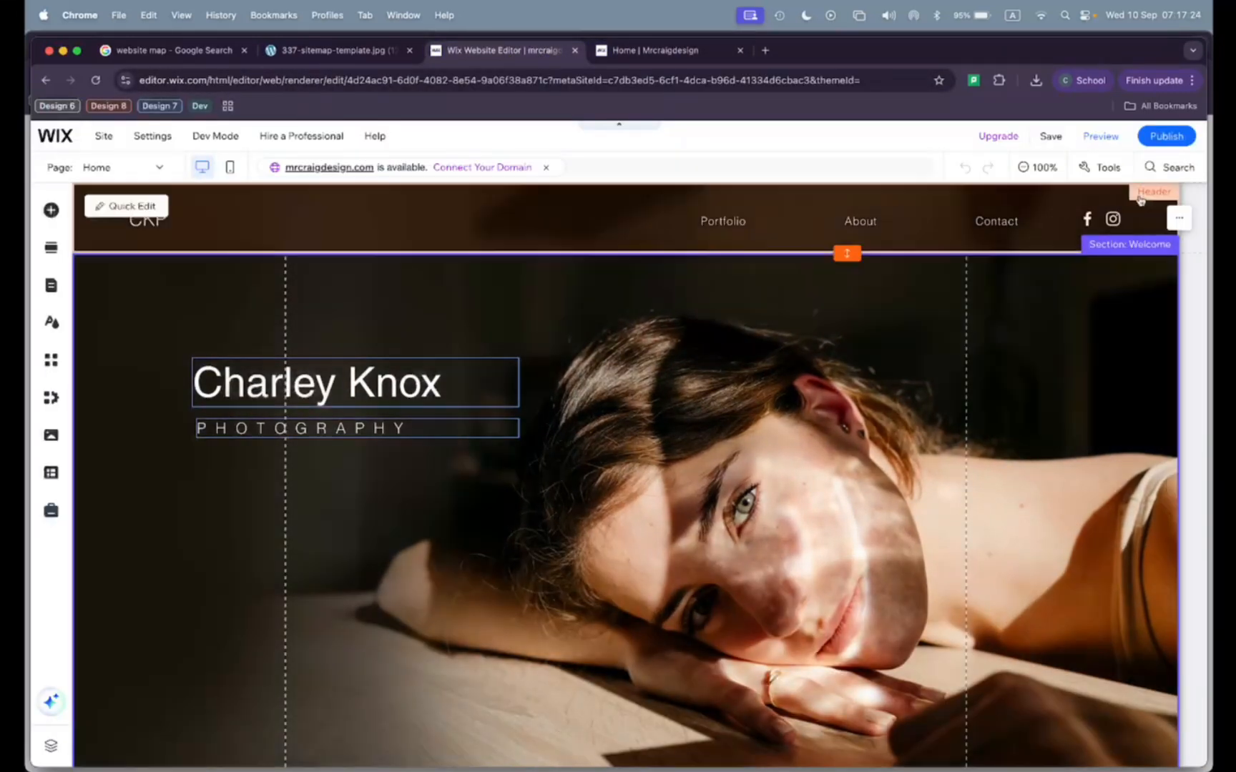
mouse_move(1154, 139)
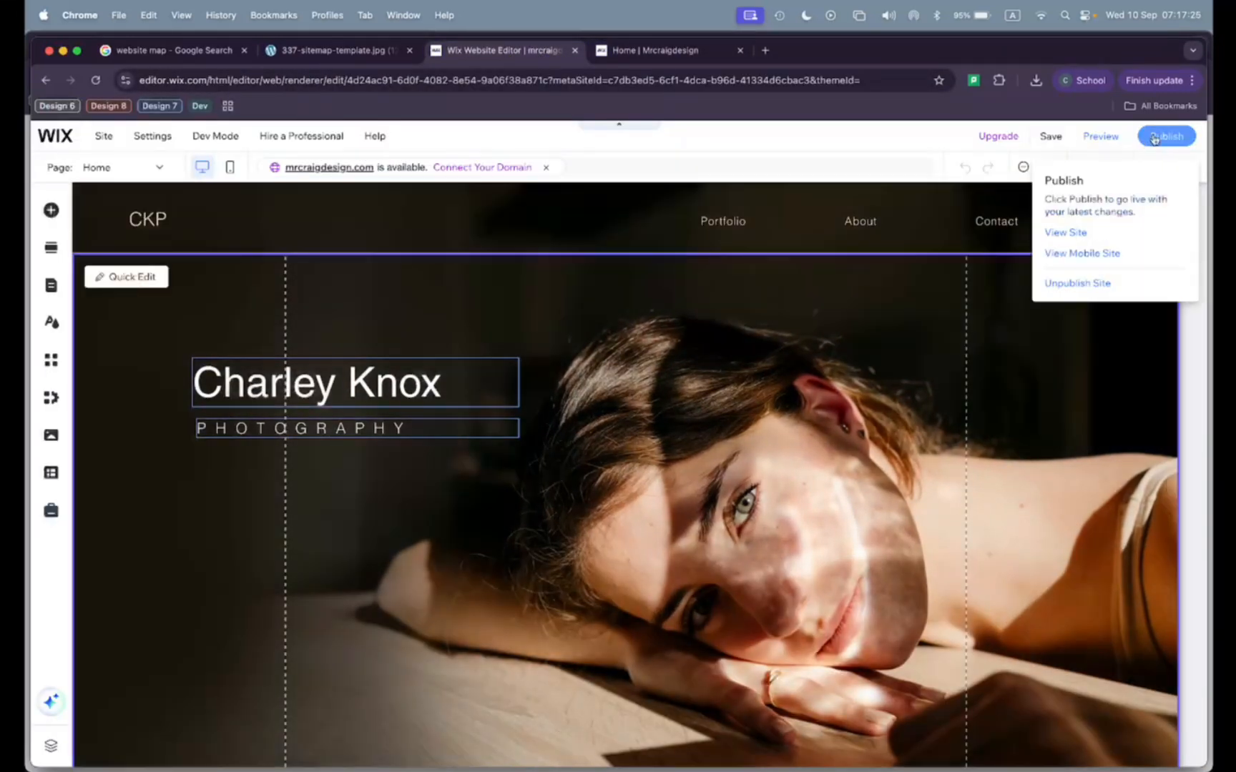
click(682, 53)
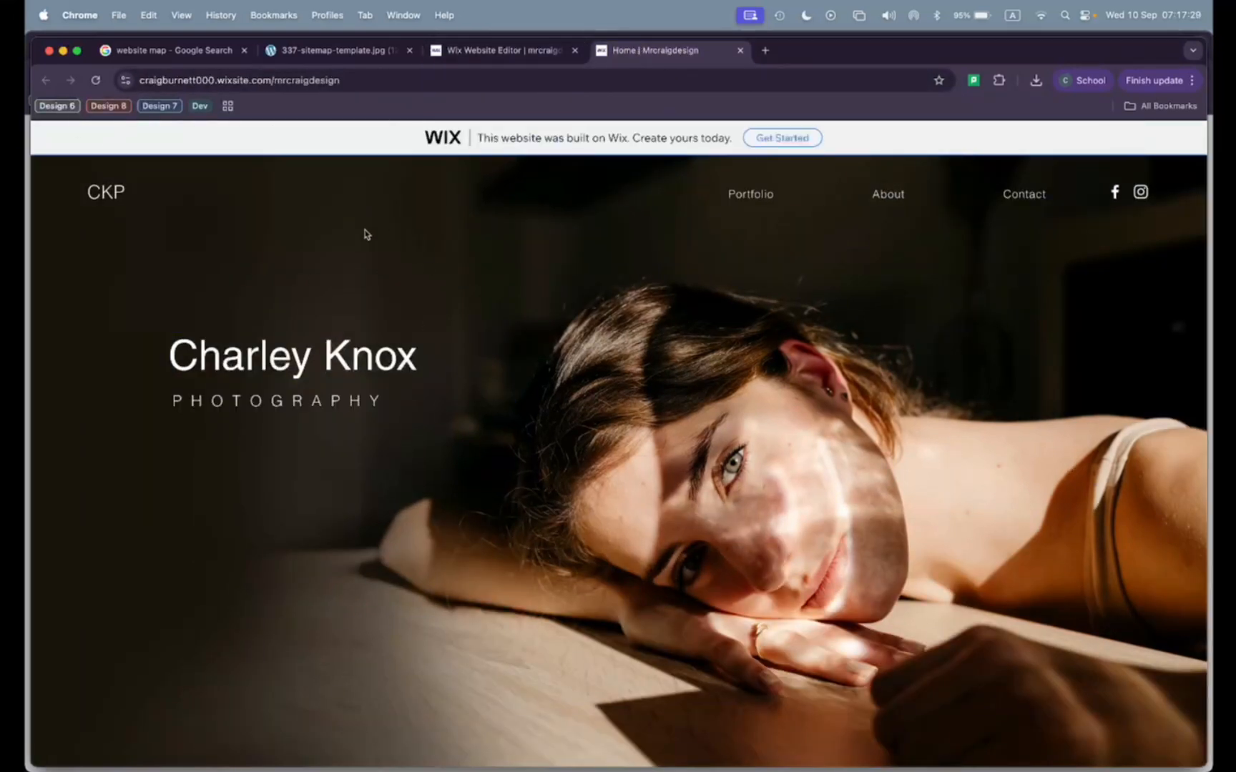
click(484, 52)
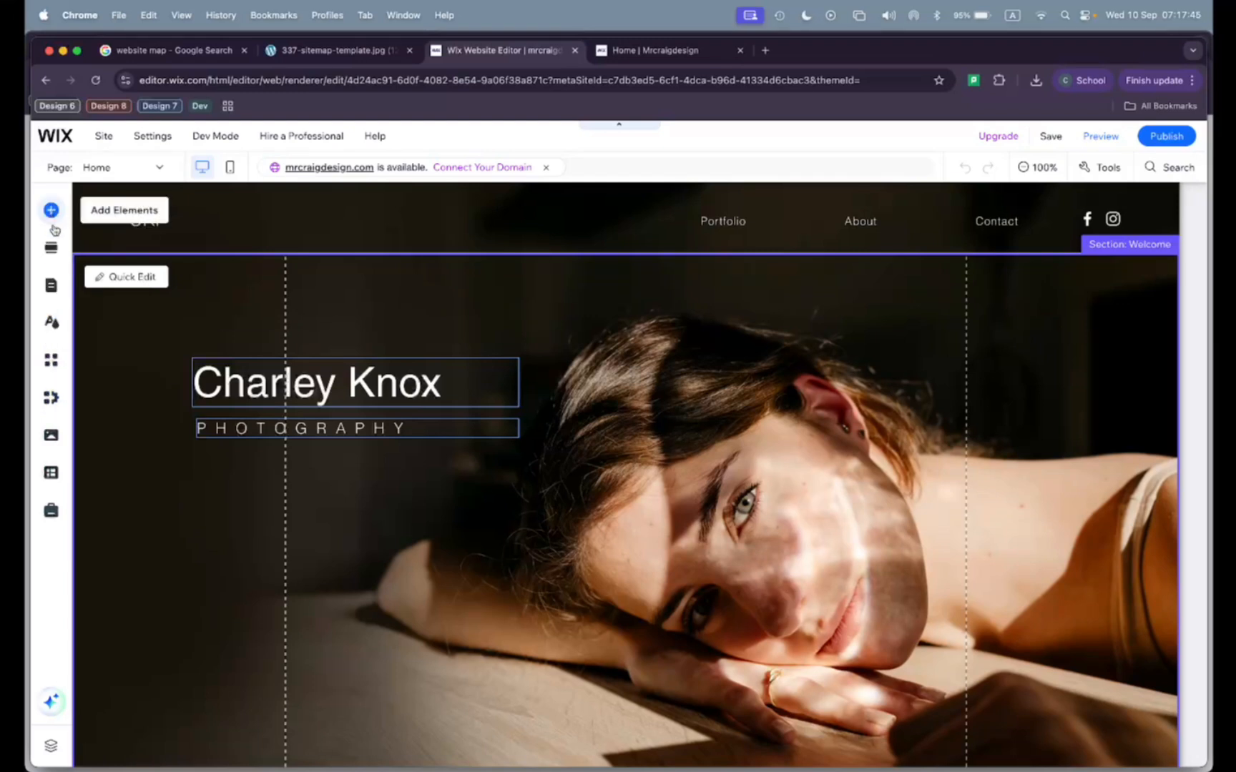
Browse the featured themes in the site design settings without changing the current theme
click(52, 323)
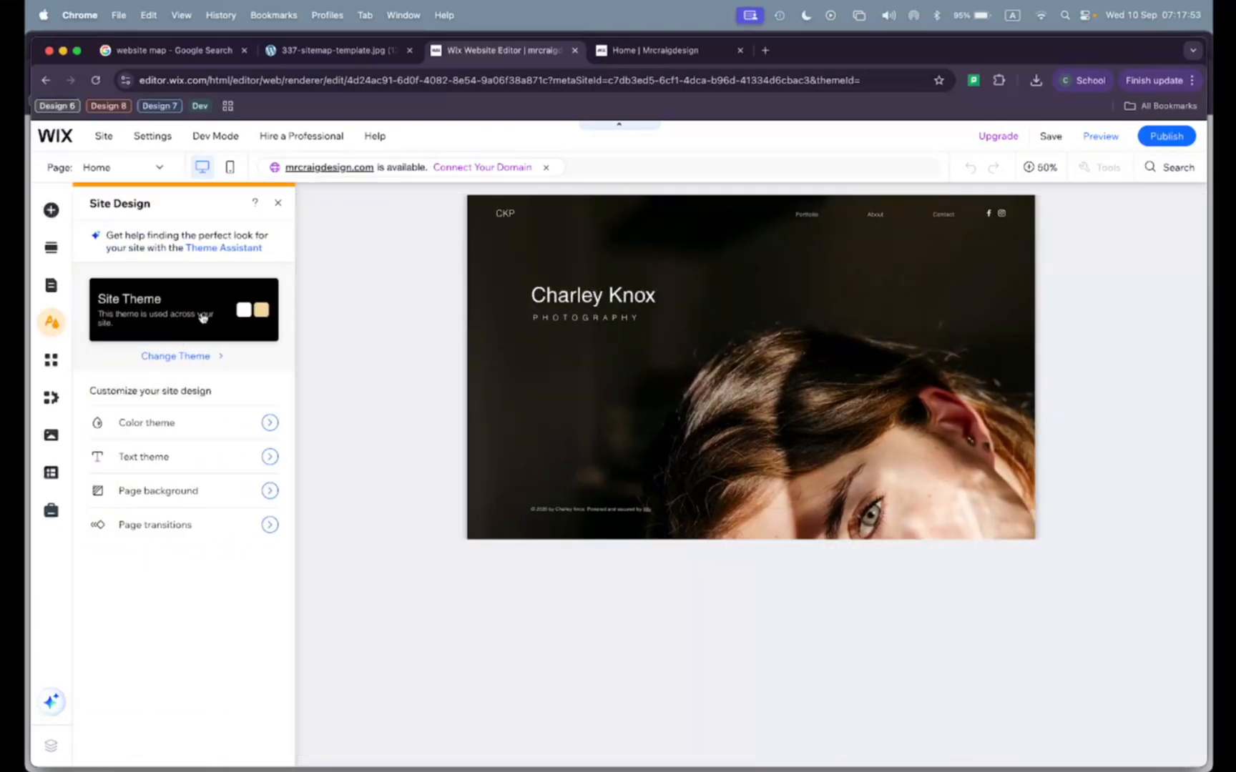
click(212, 352)
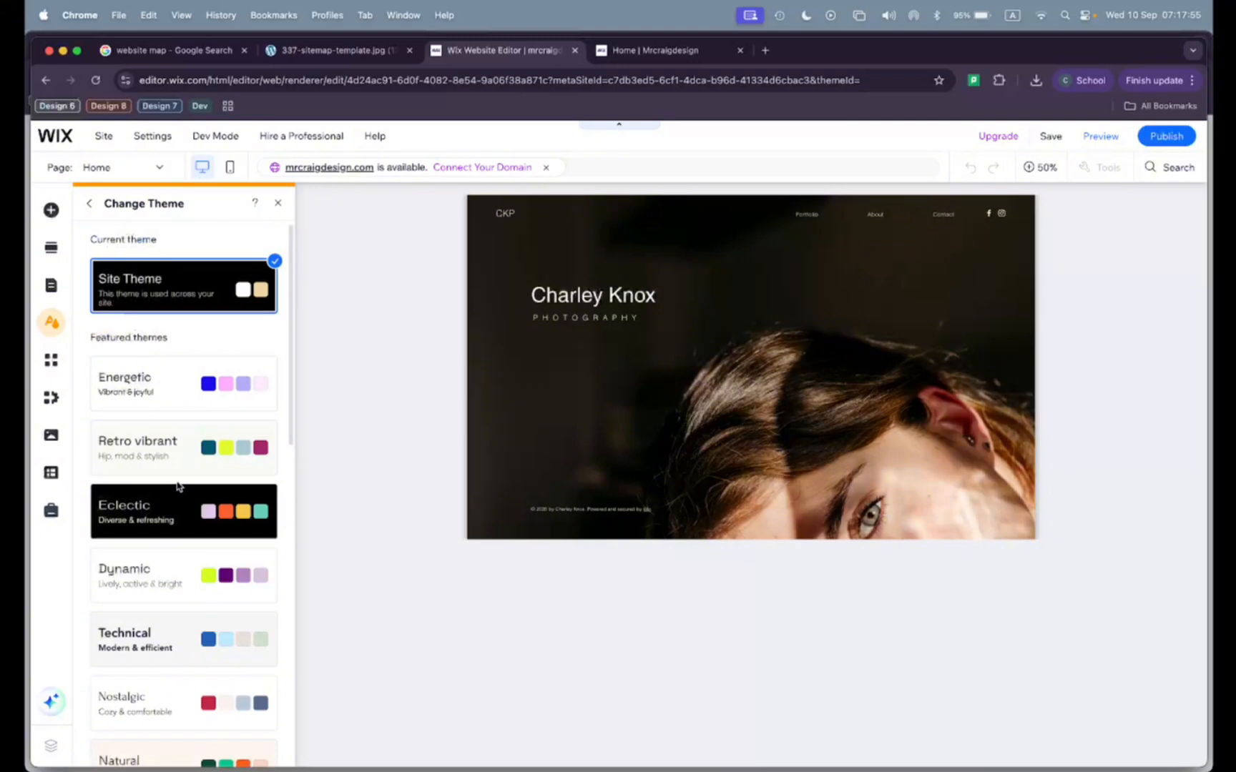
scroll(182, 434, down, 5)
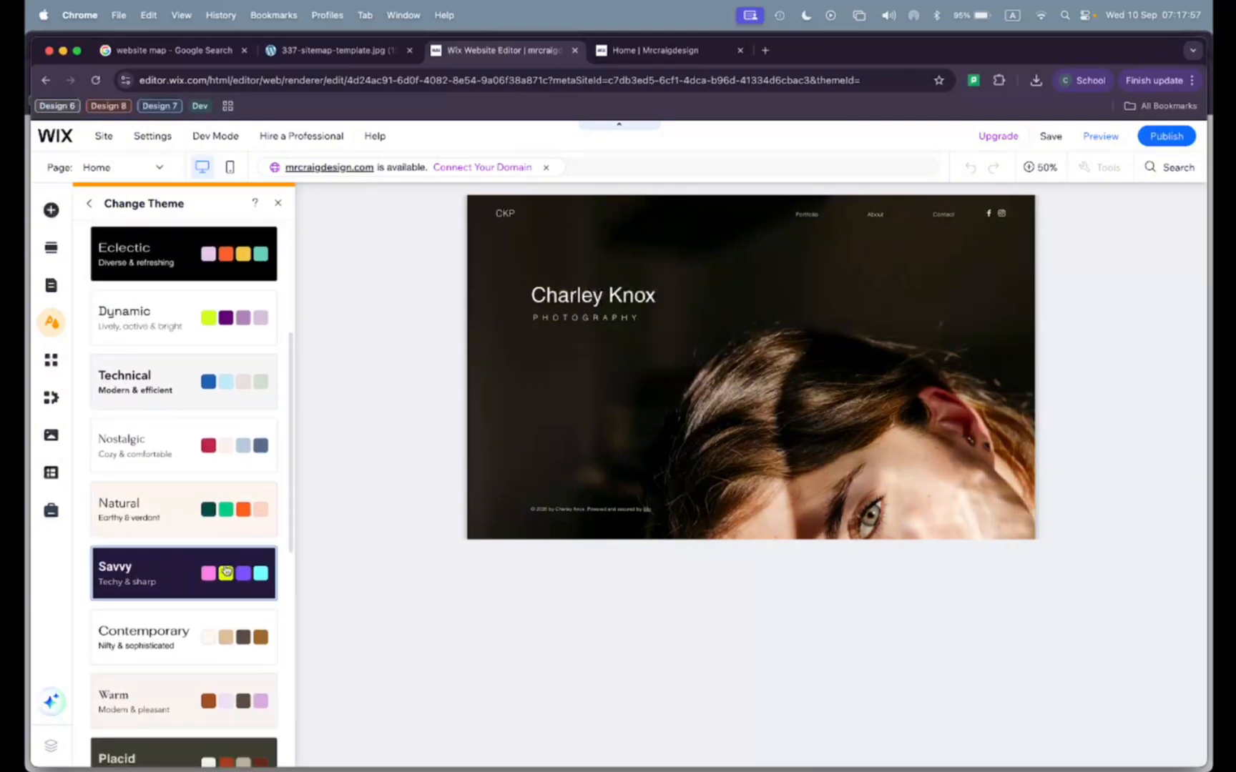
scroll(162, 544, up, 5)
click(88, 204)
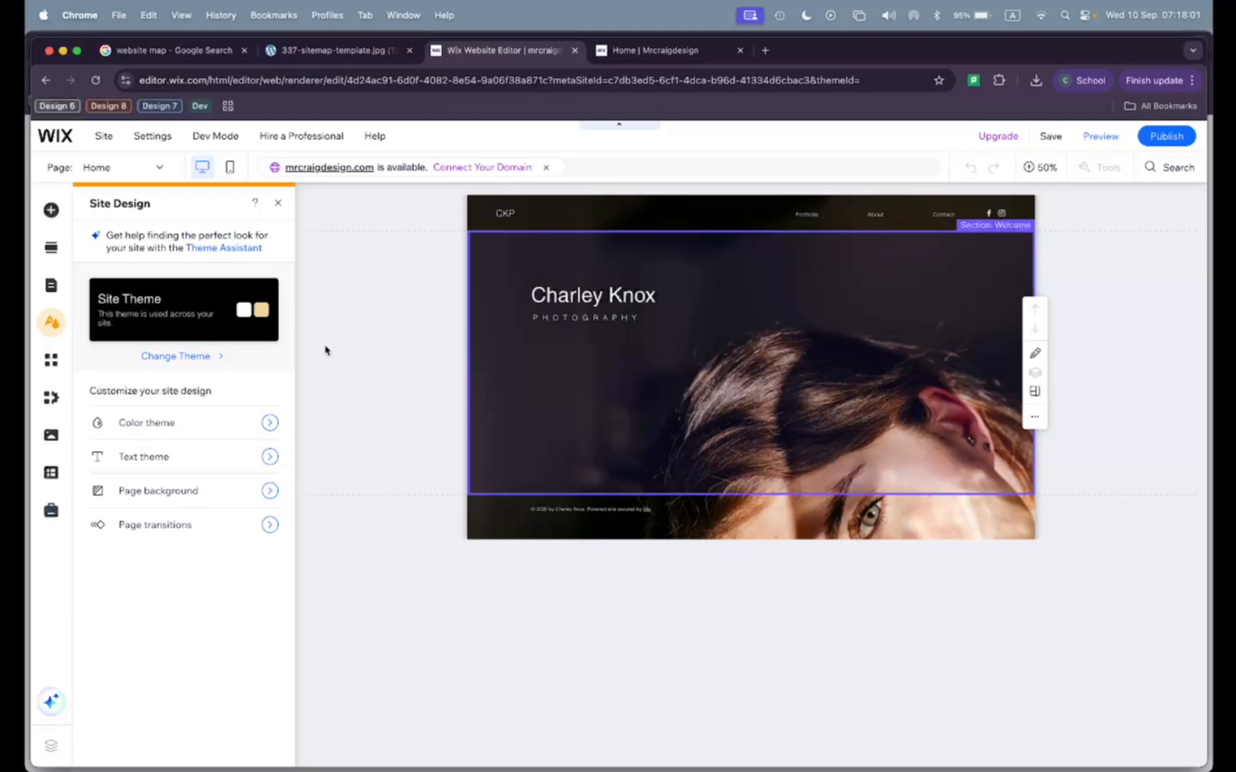
Try changing the white base color of the site's color theme to #DB6060
click(230, 426)
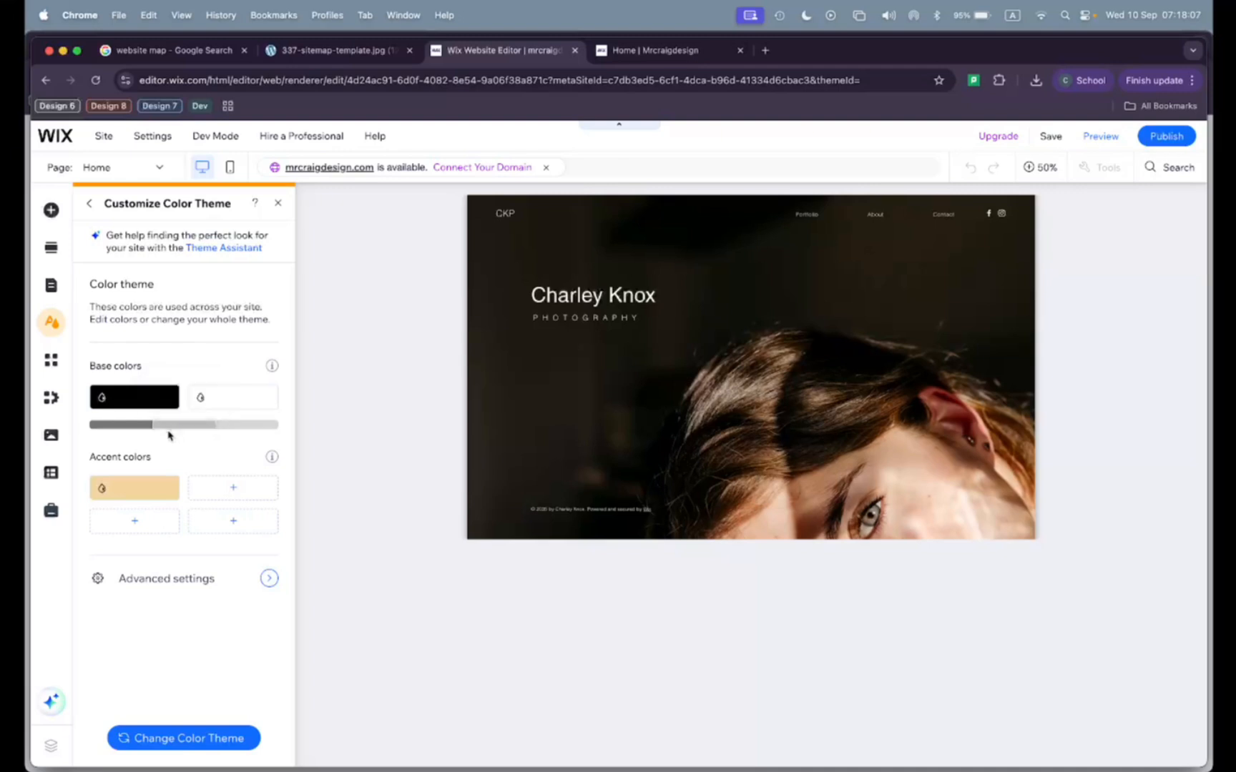
click(221, 403)
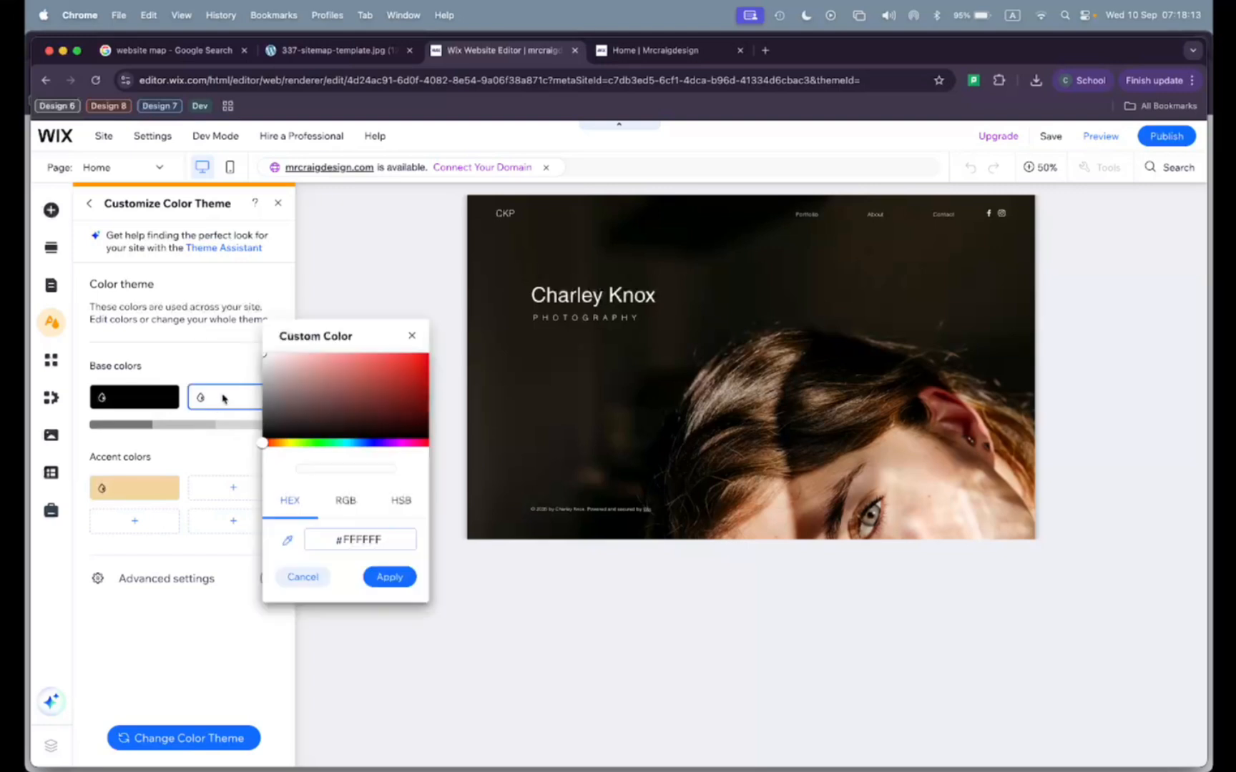
drag(339, 416, 356, 365)
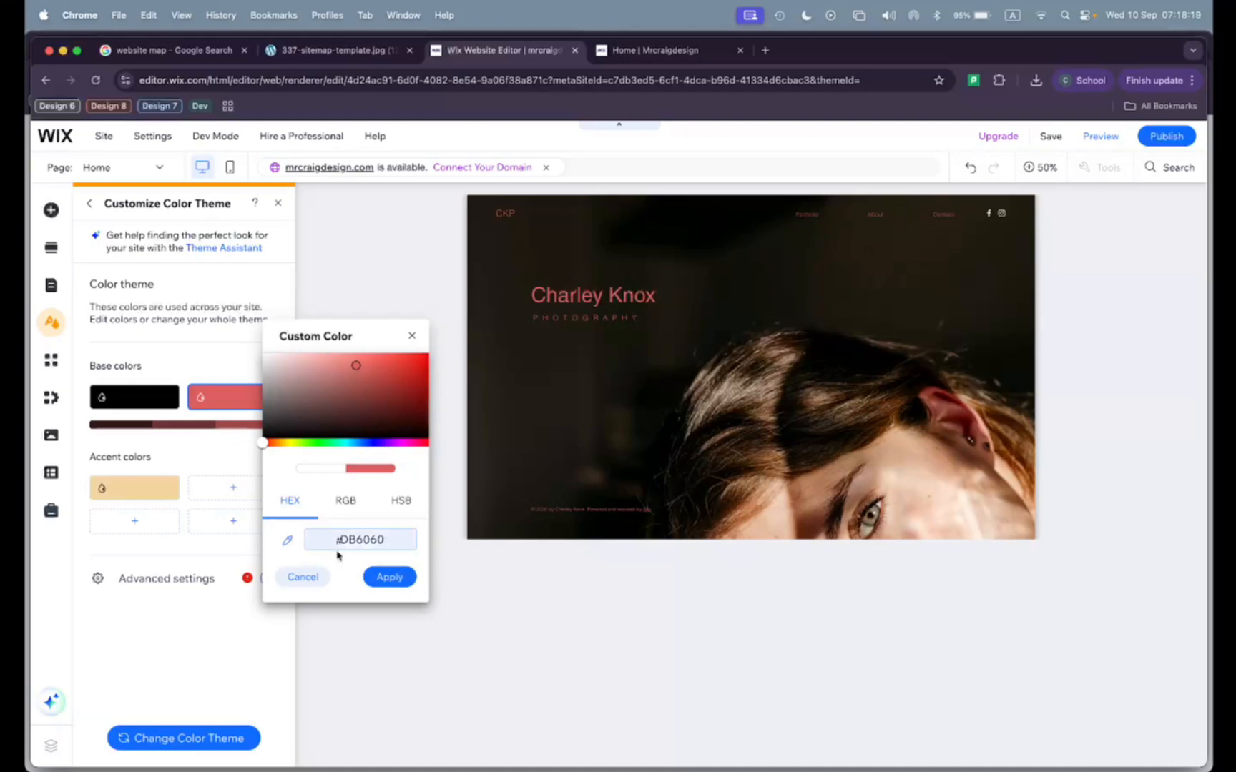
click(302, 579)
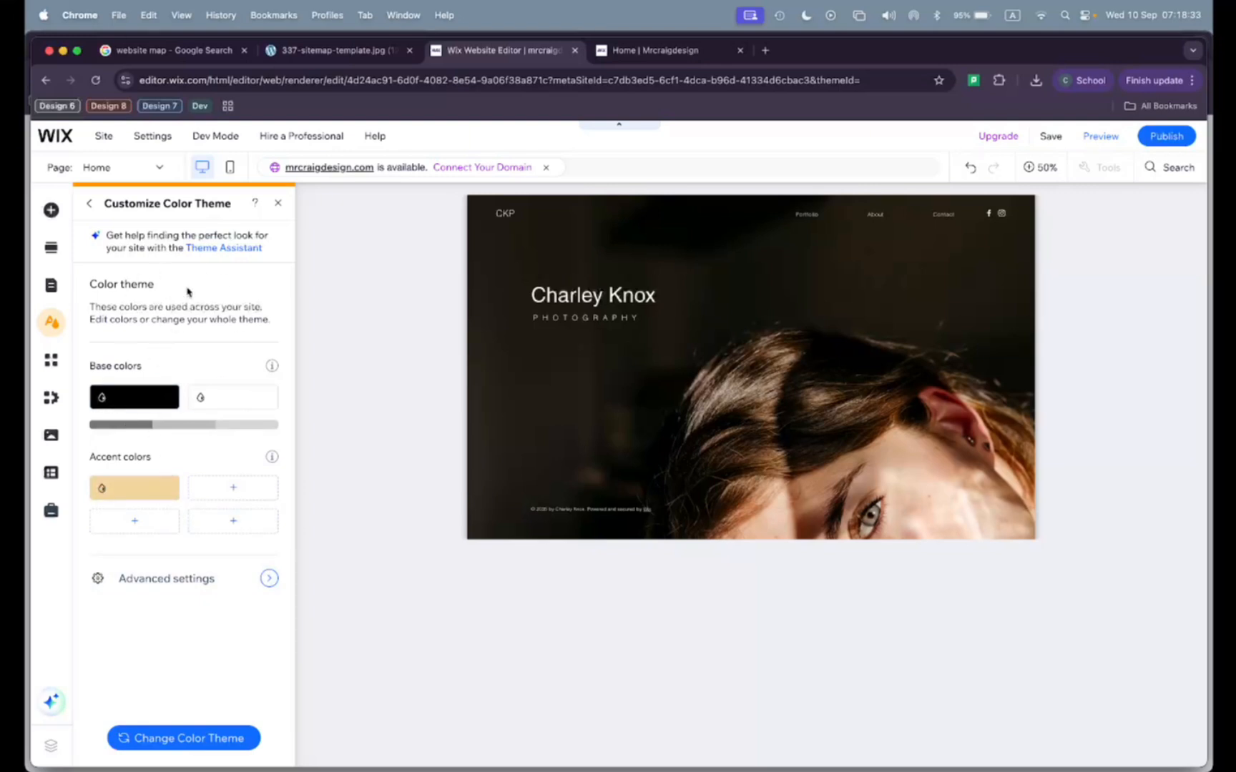
click(91, 209)
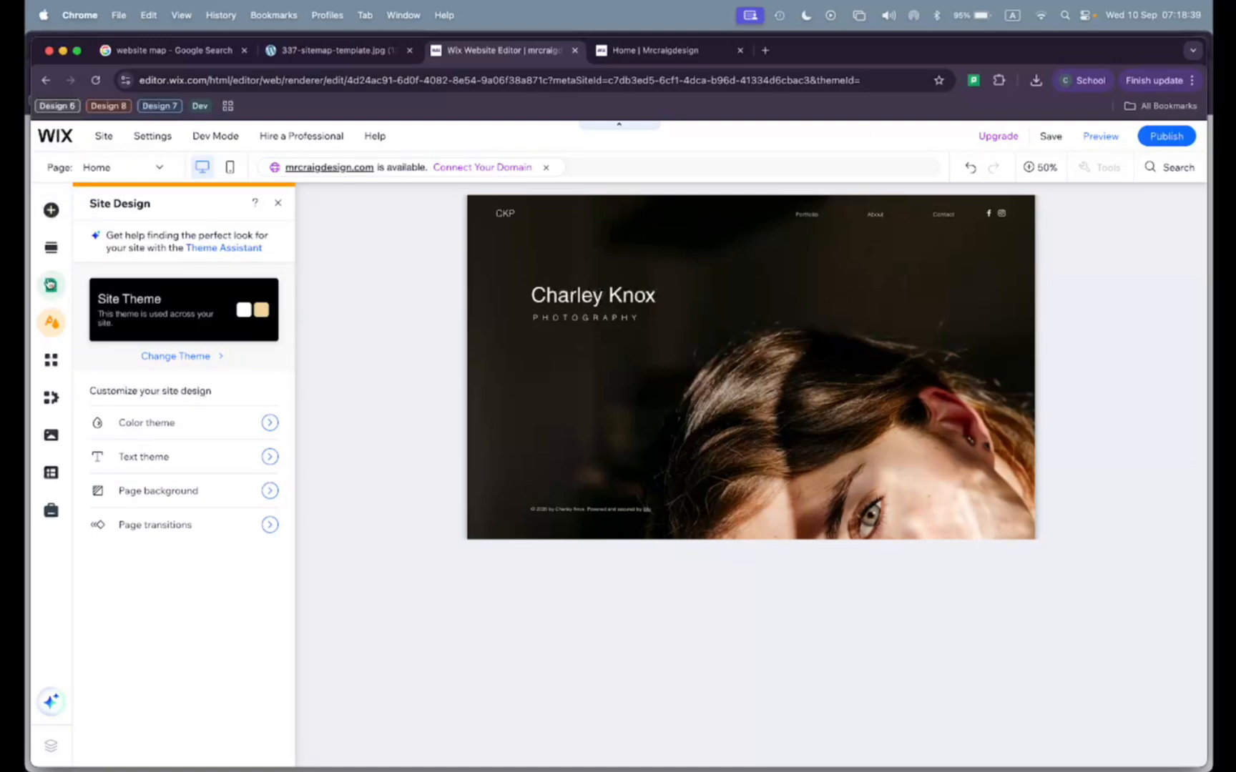
Examine the site's pages in the page switcher and in the site menu listing
click(51, 285)
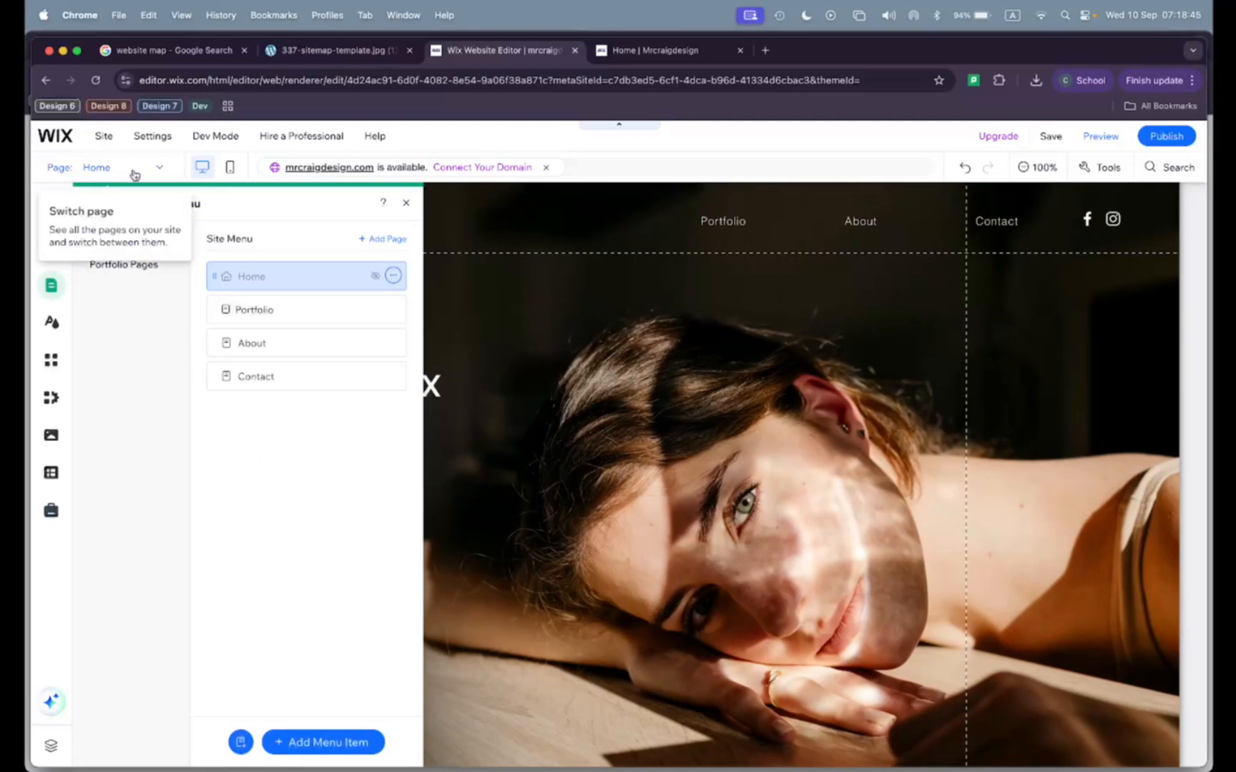
click(405, 205)
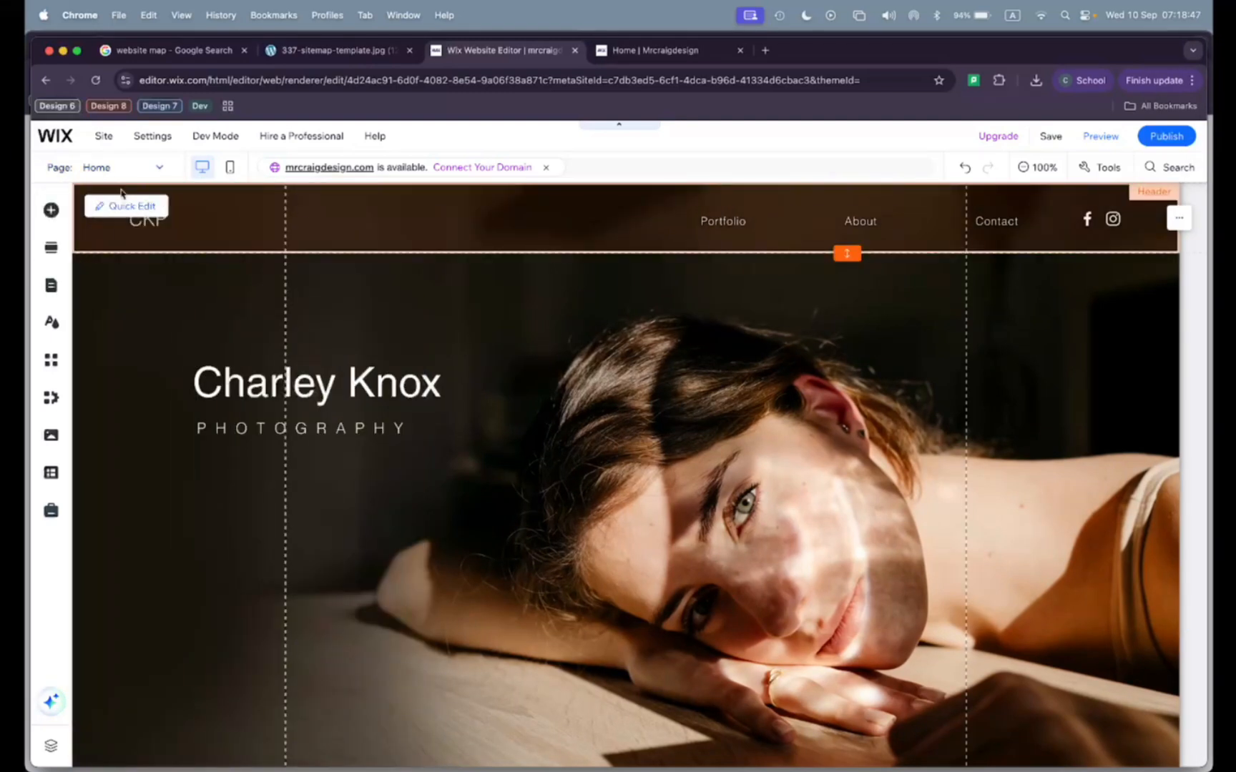
click(158, 167)
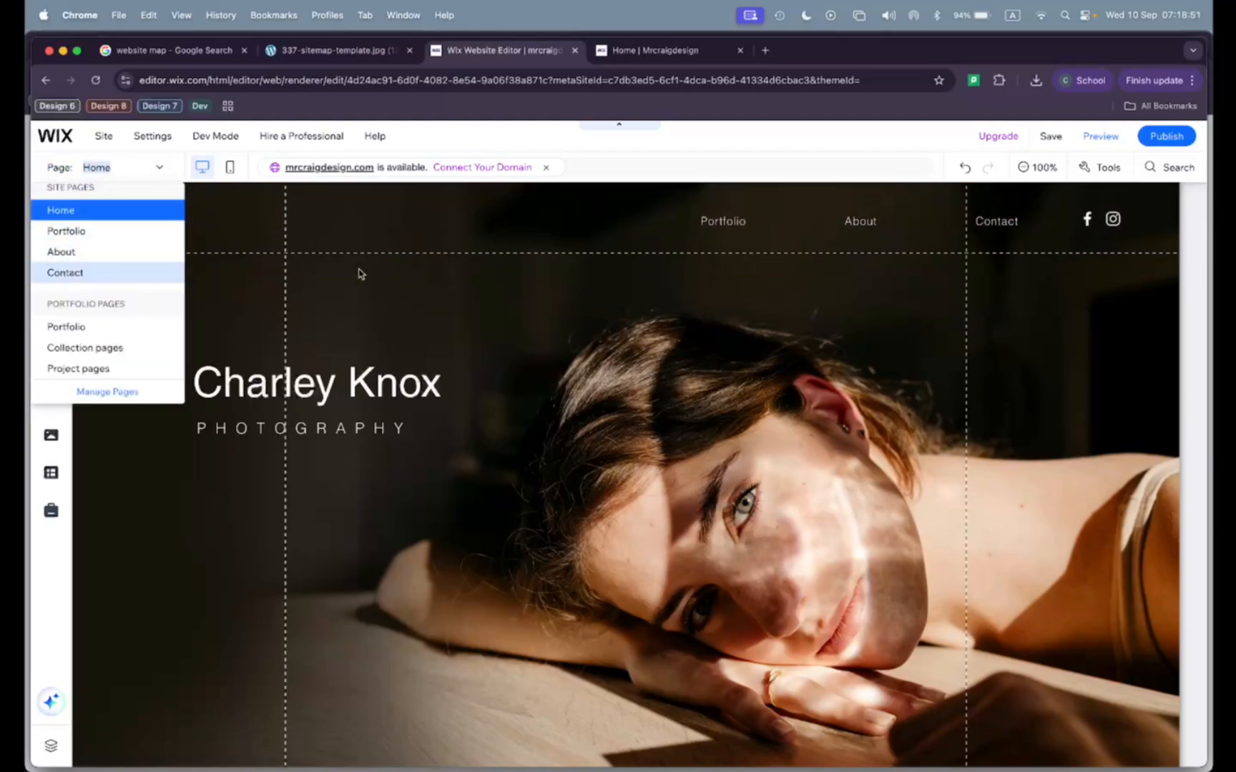
click(152, 170)
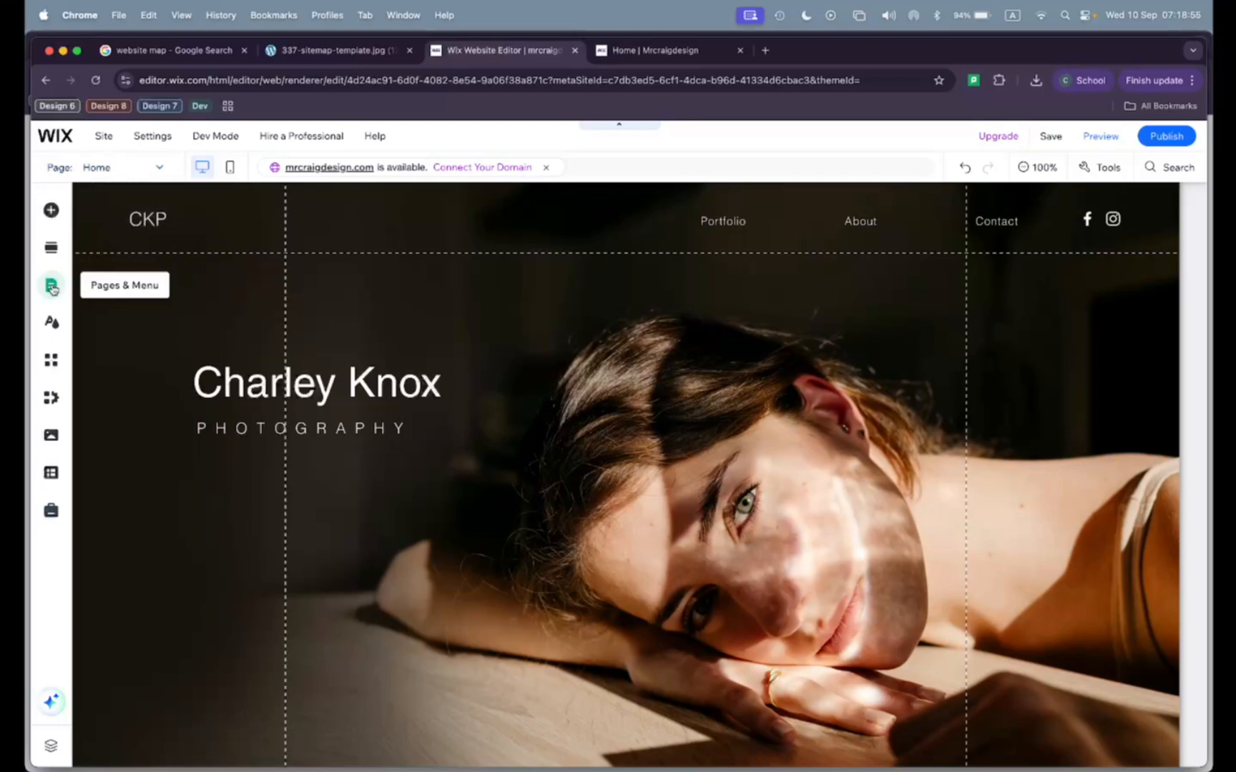
click(50, 286)
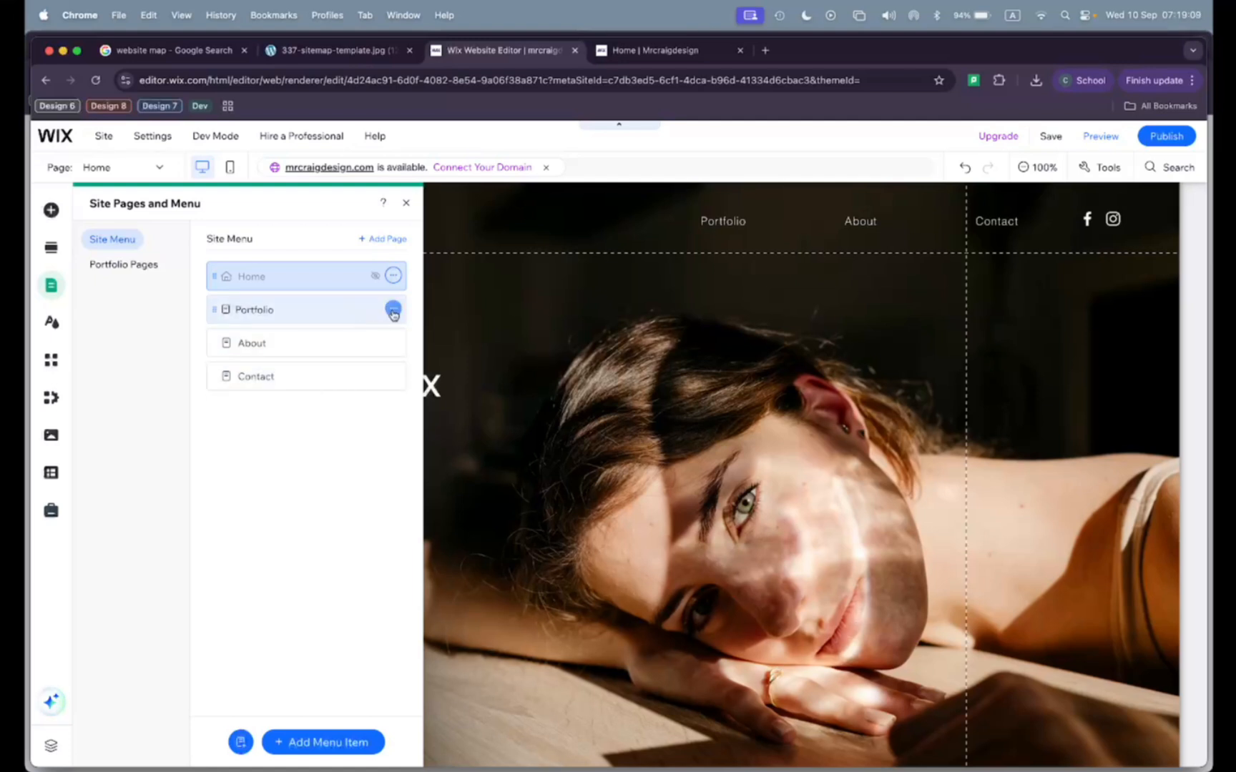
Delete the Portfolio page from the site menu together with the Wix Portfolio app
click(393, 312)
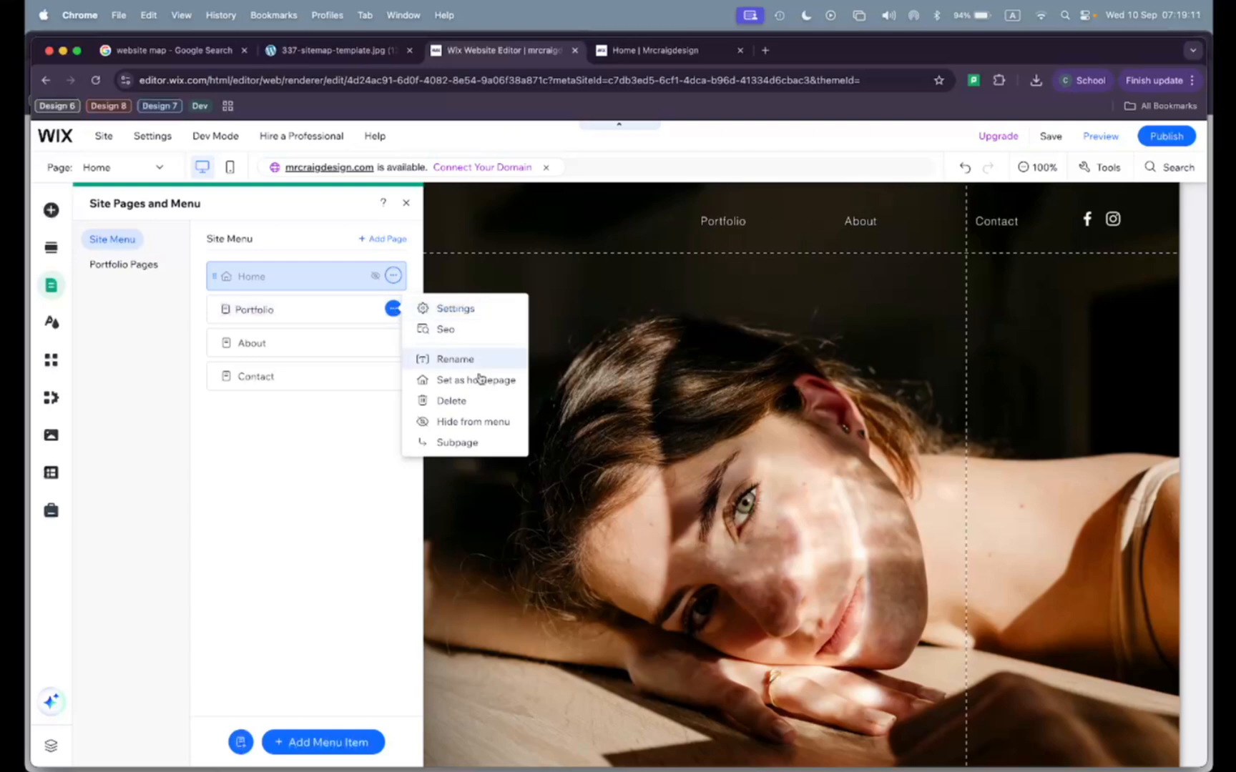
click(456, 402)
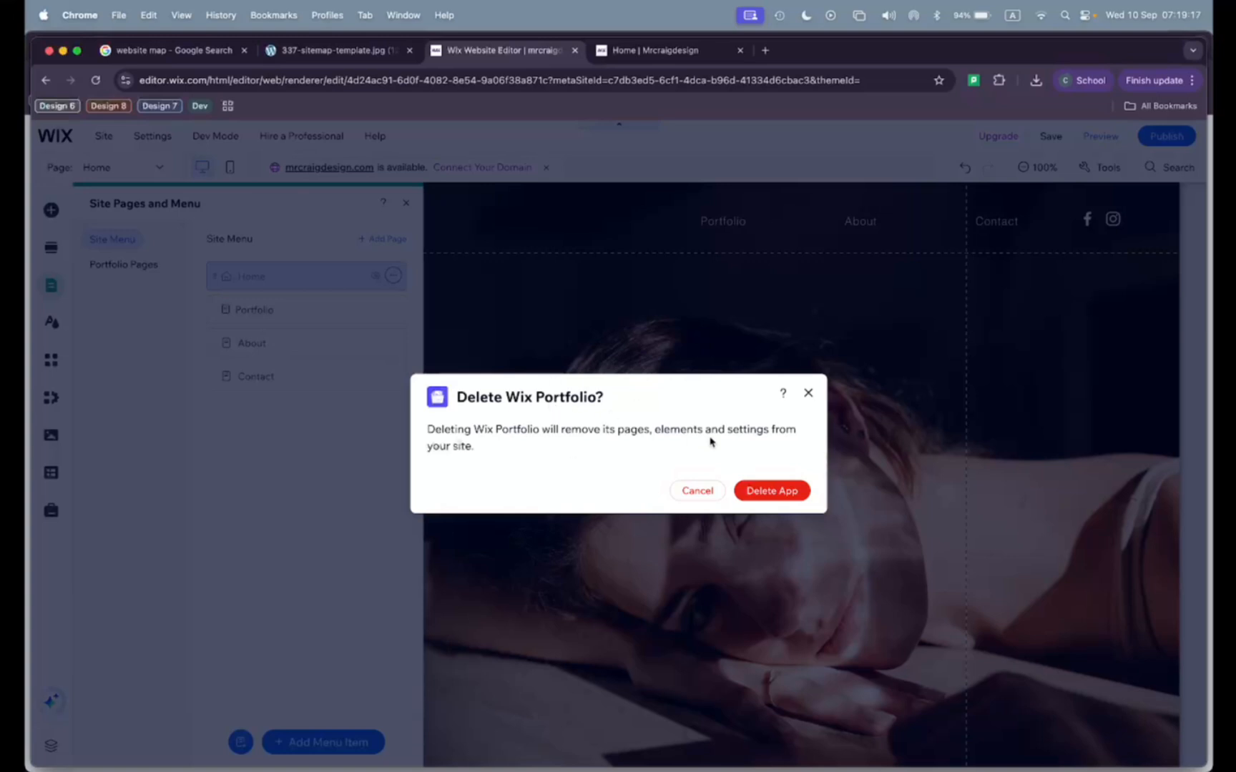
click(778, 494)
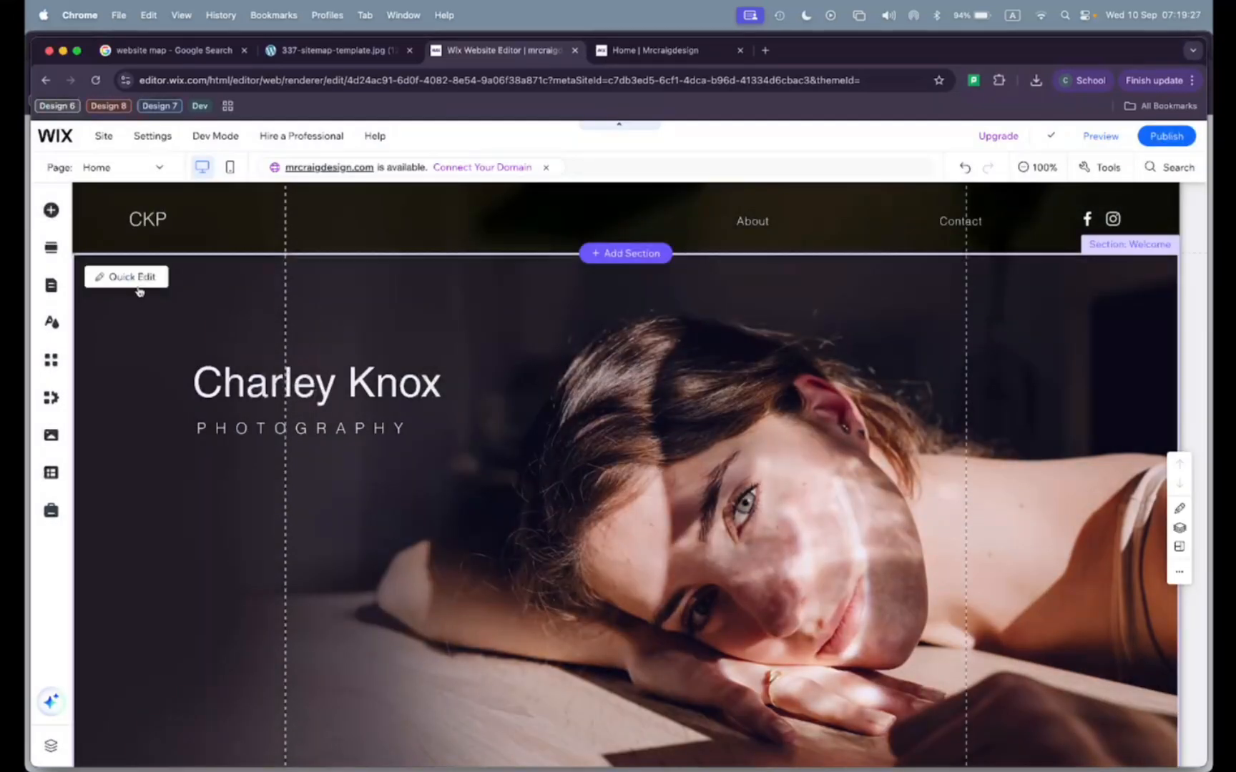
Delete the About and Contact pages from the site menu
click(51, 285)
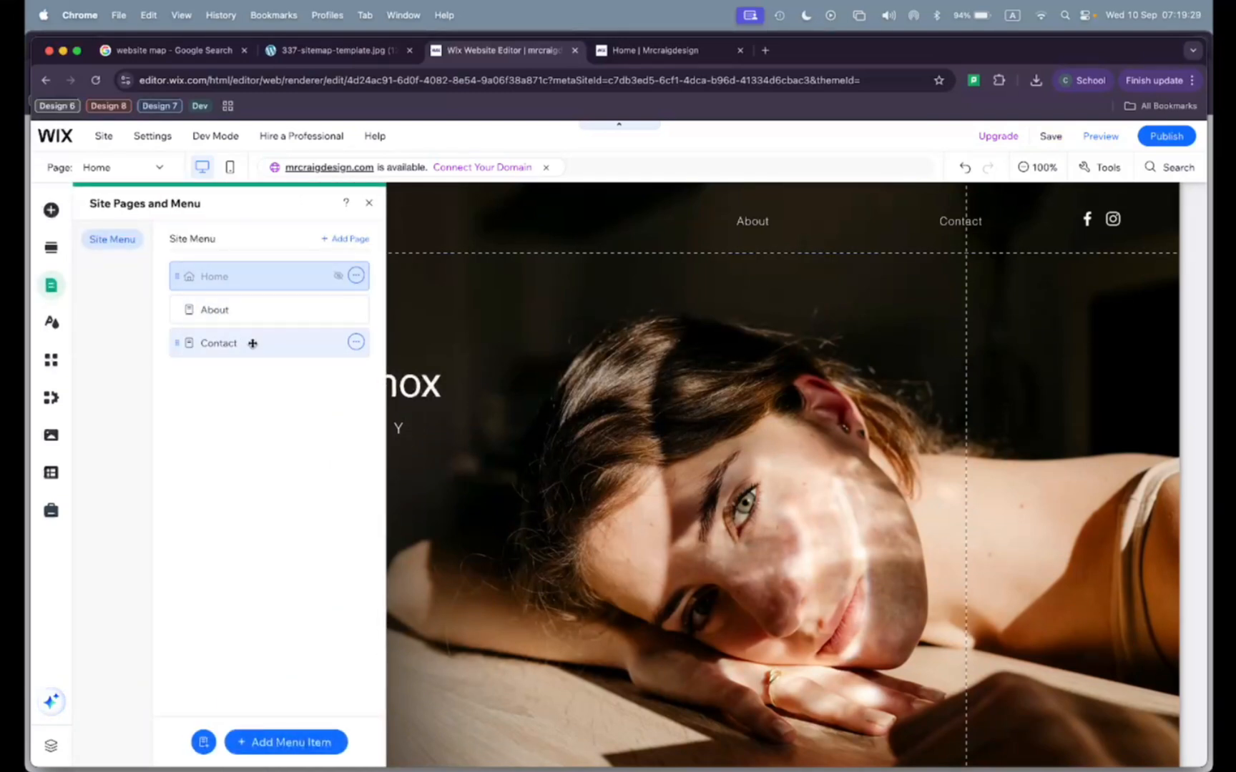
click(356, 310)
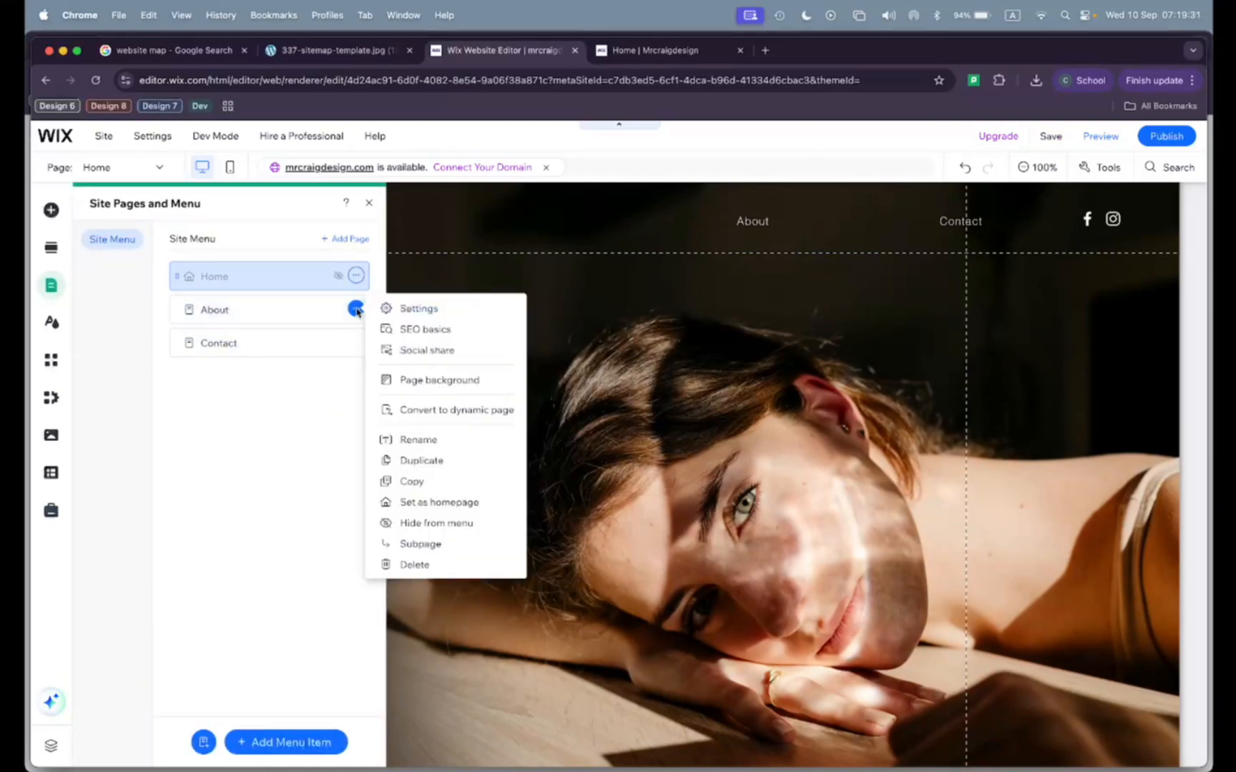
click(414, 564)
click(777, 495)
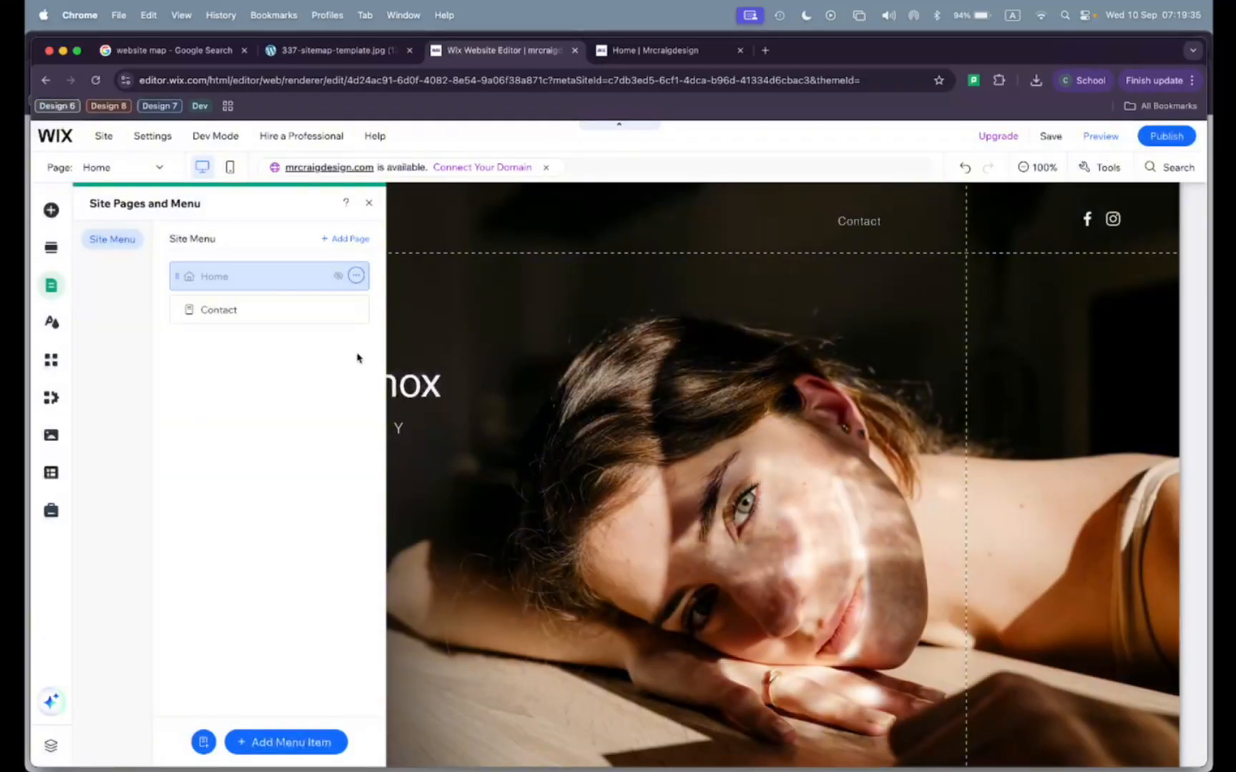
click(356, 308)
click(416, 565)
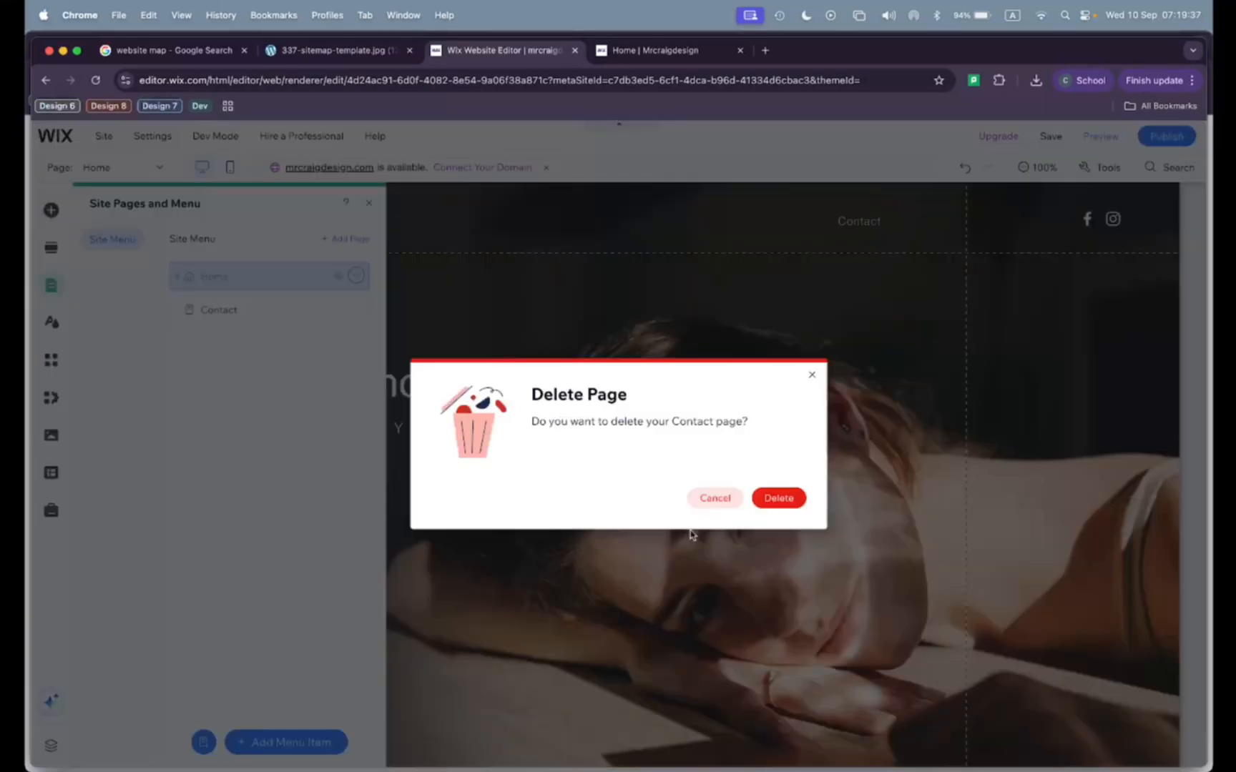
click(779, 499)
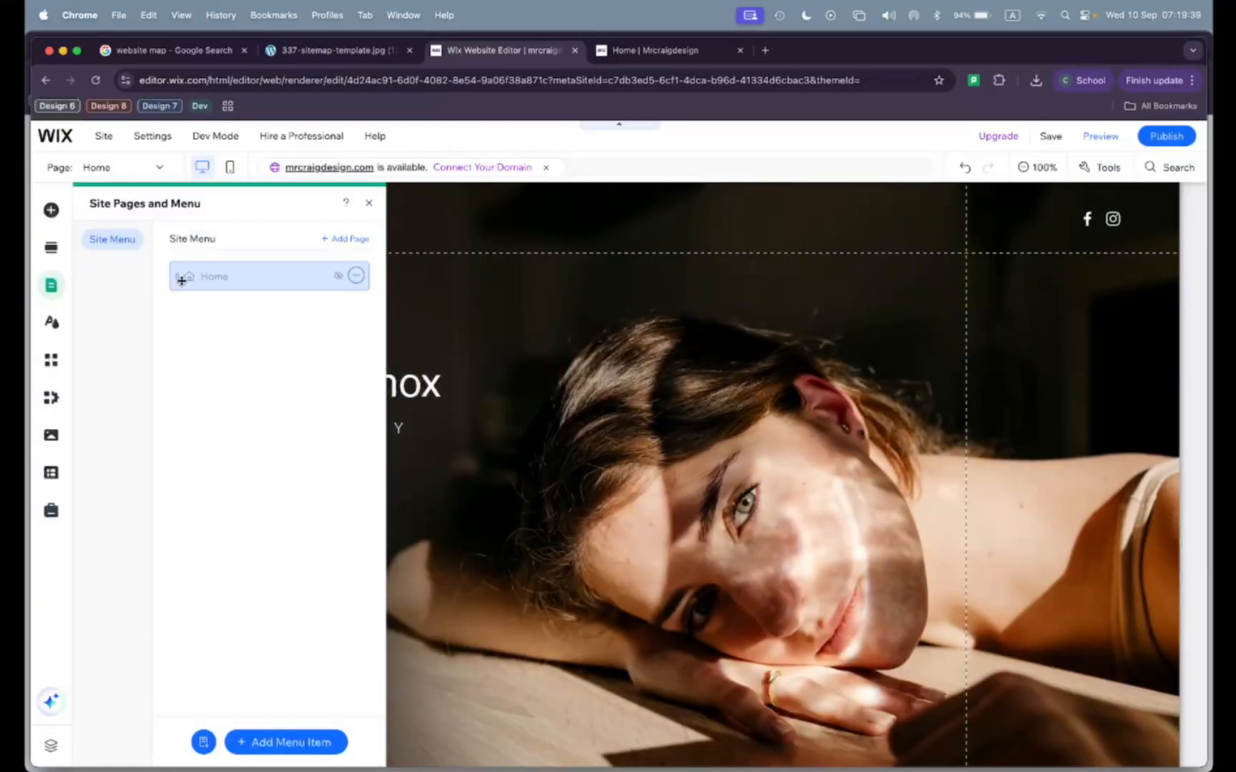
Try showing the Home page in the site menu and hide it again
click(358, 277)
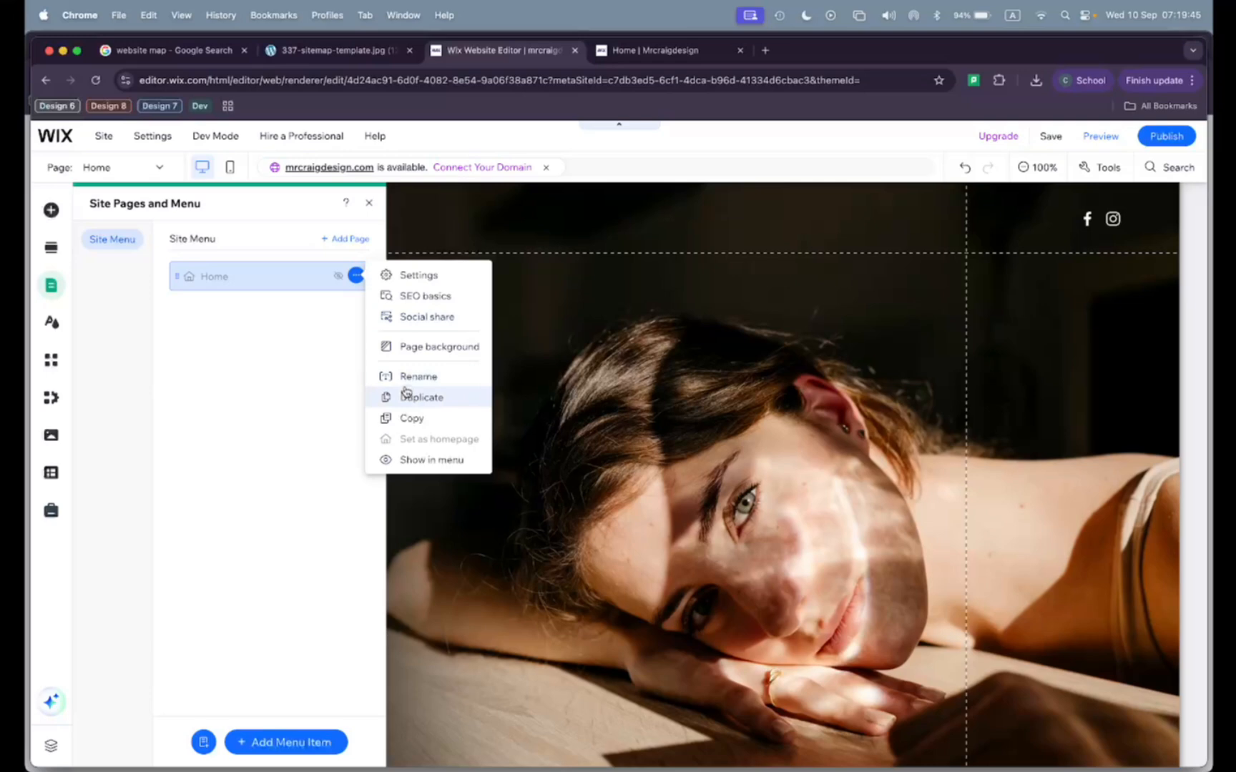
click(411, 460)
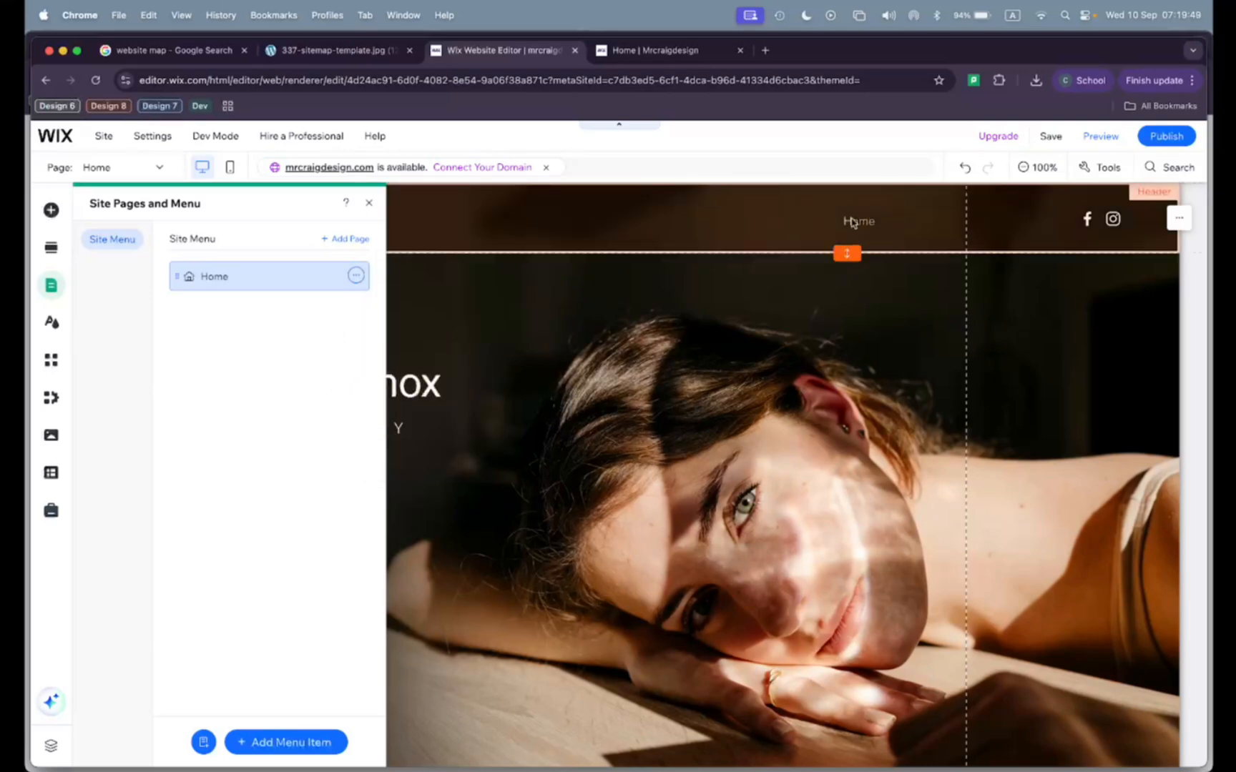
click(355, 276)
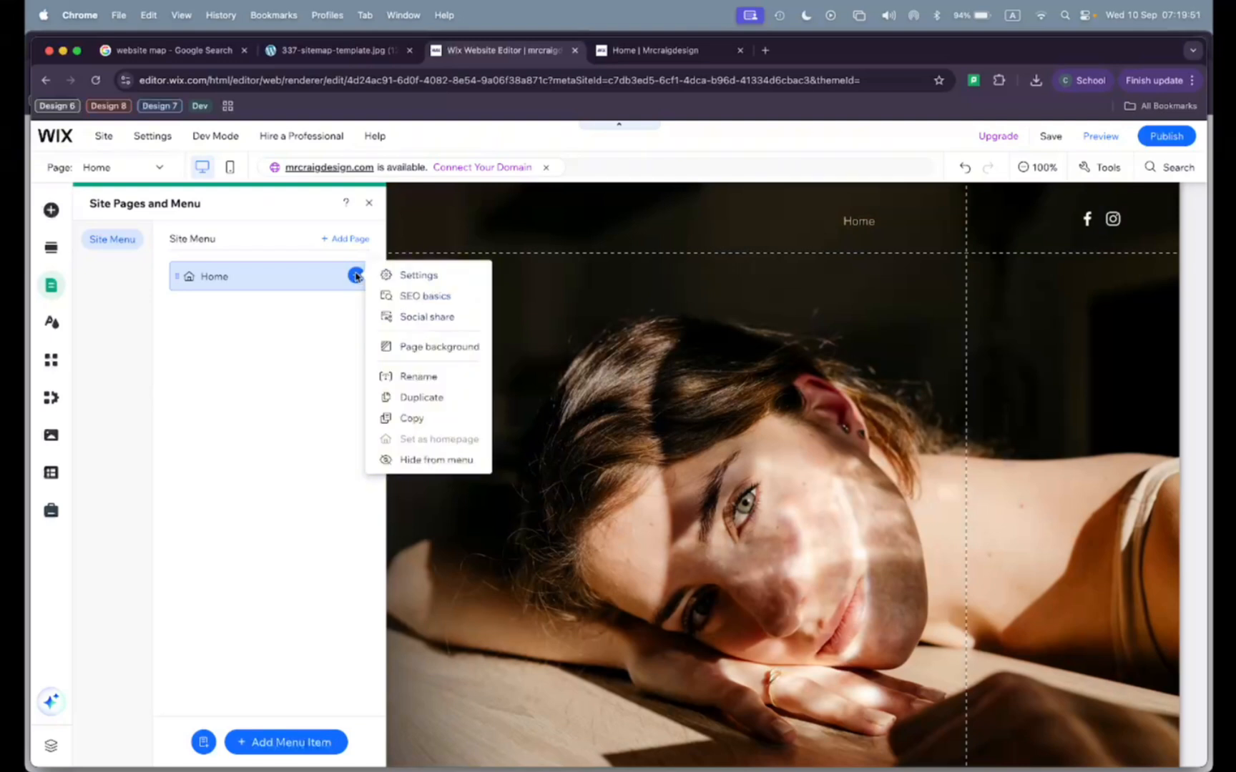
click(409, 460)
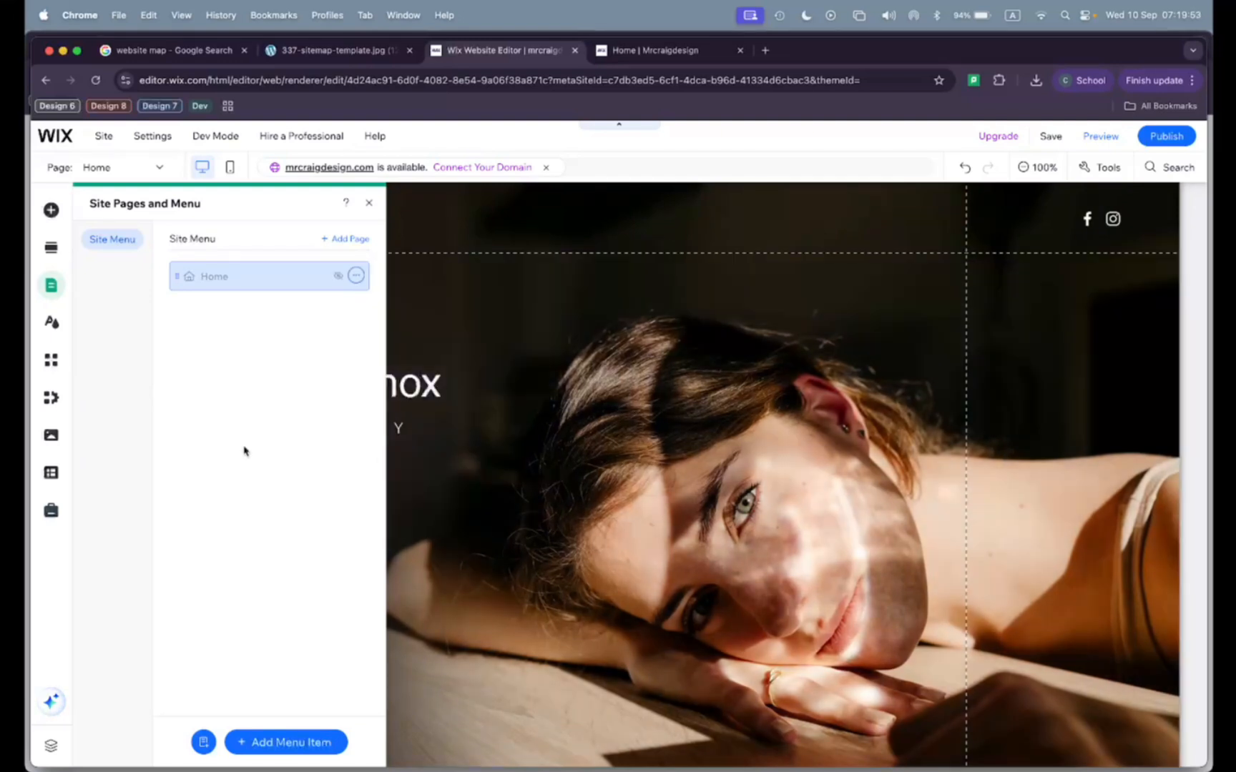
View the header logo and menu on the published live site and return to the editor
click(369, 203)
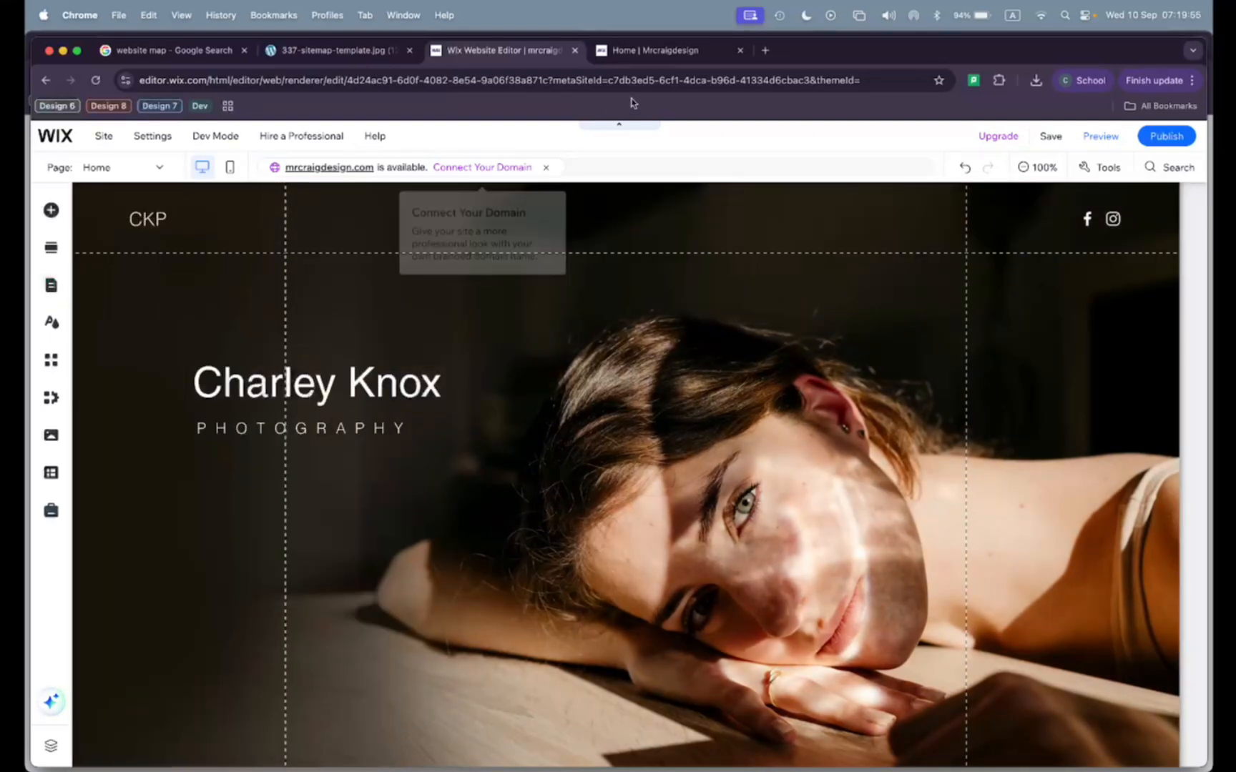
click(647, 60)
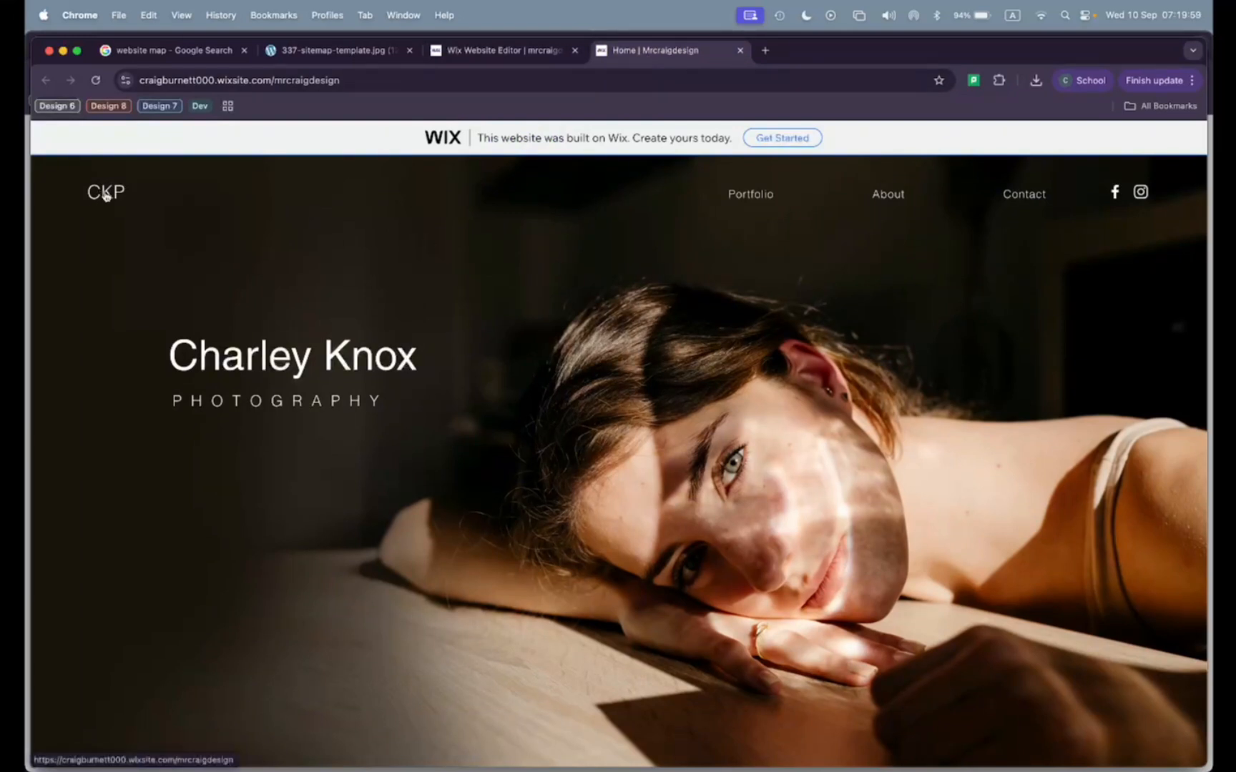
click(493, 51)
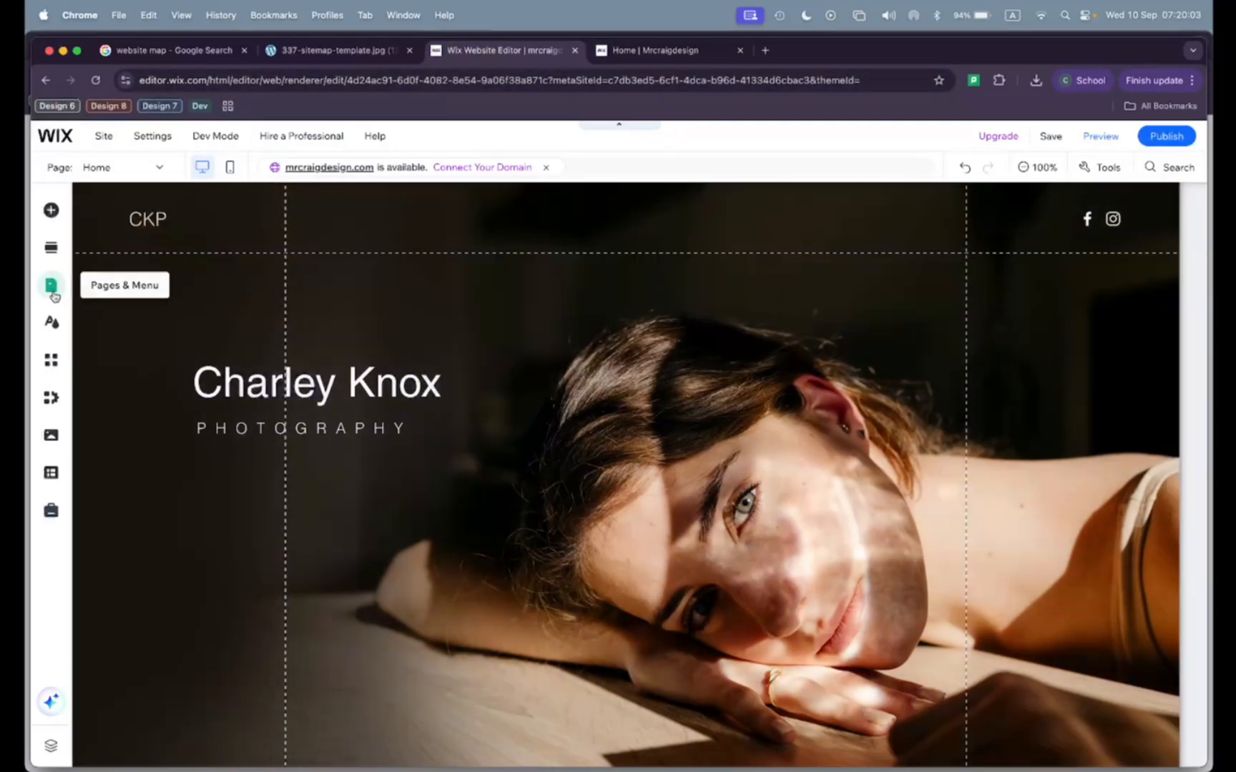
Add a blank page to the site and name it Project 1
click(52, 289)
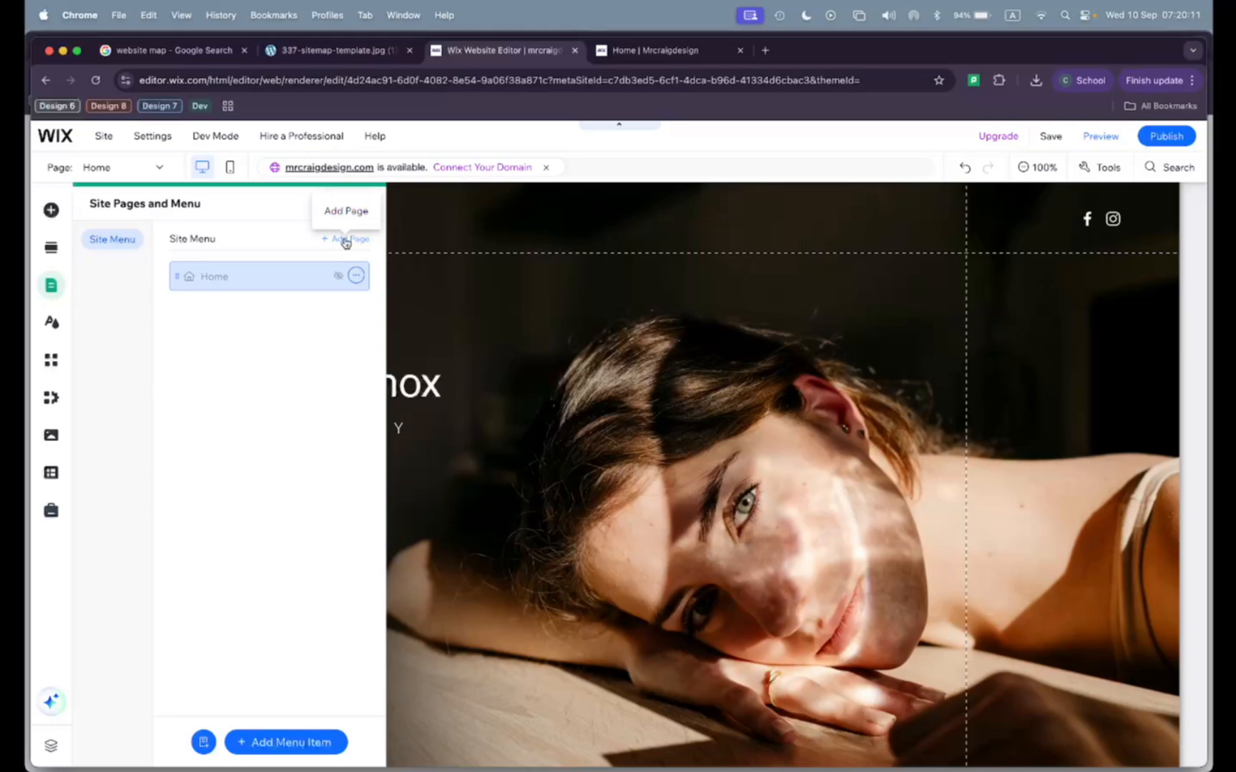
click(345, 241)
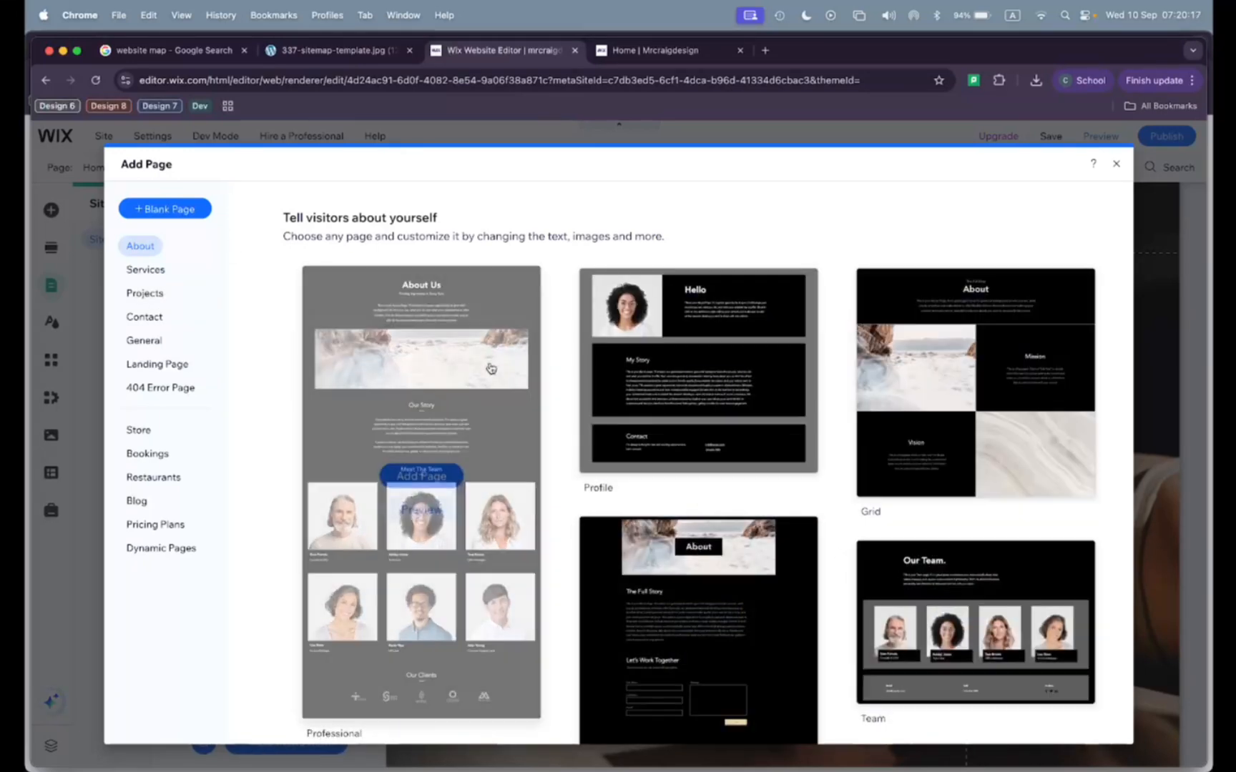
click(176, 215)
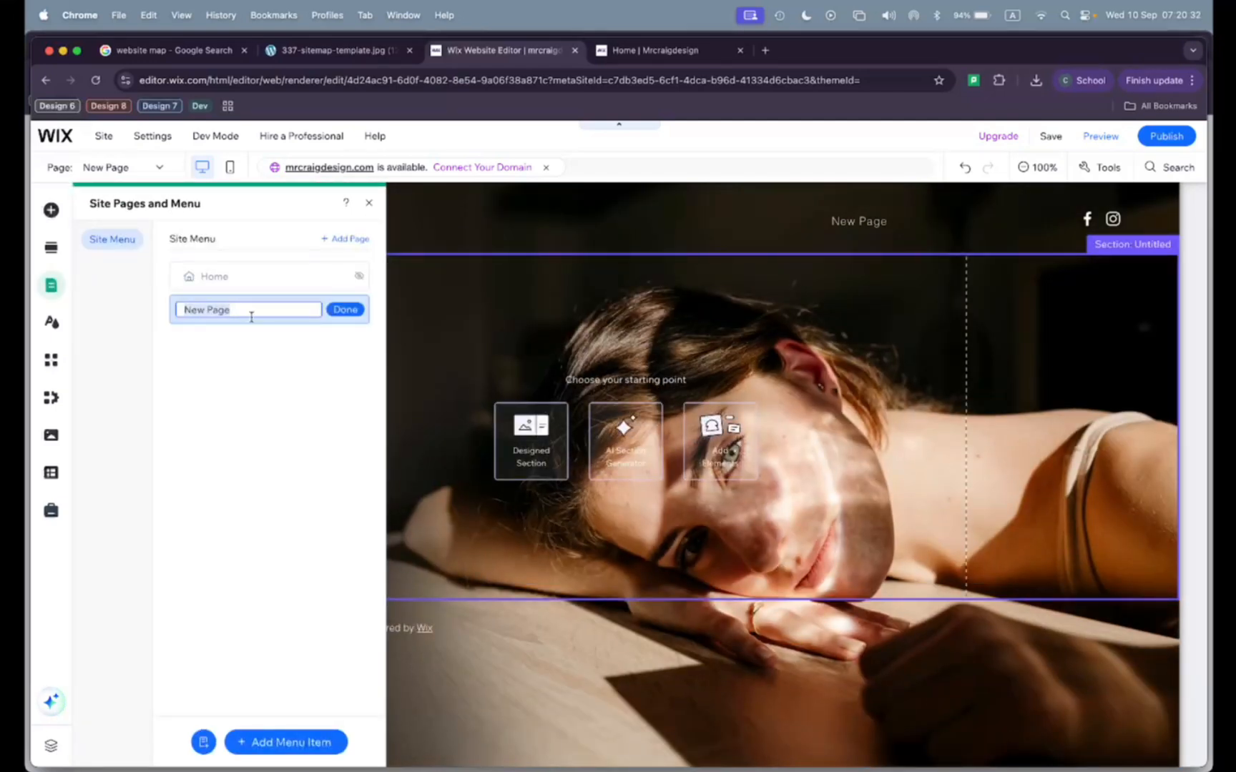
text(Project 1)
click(346, 309)
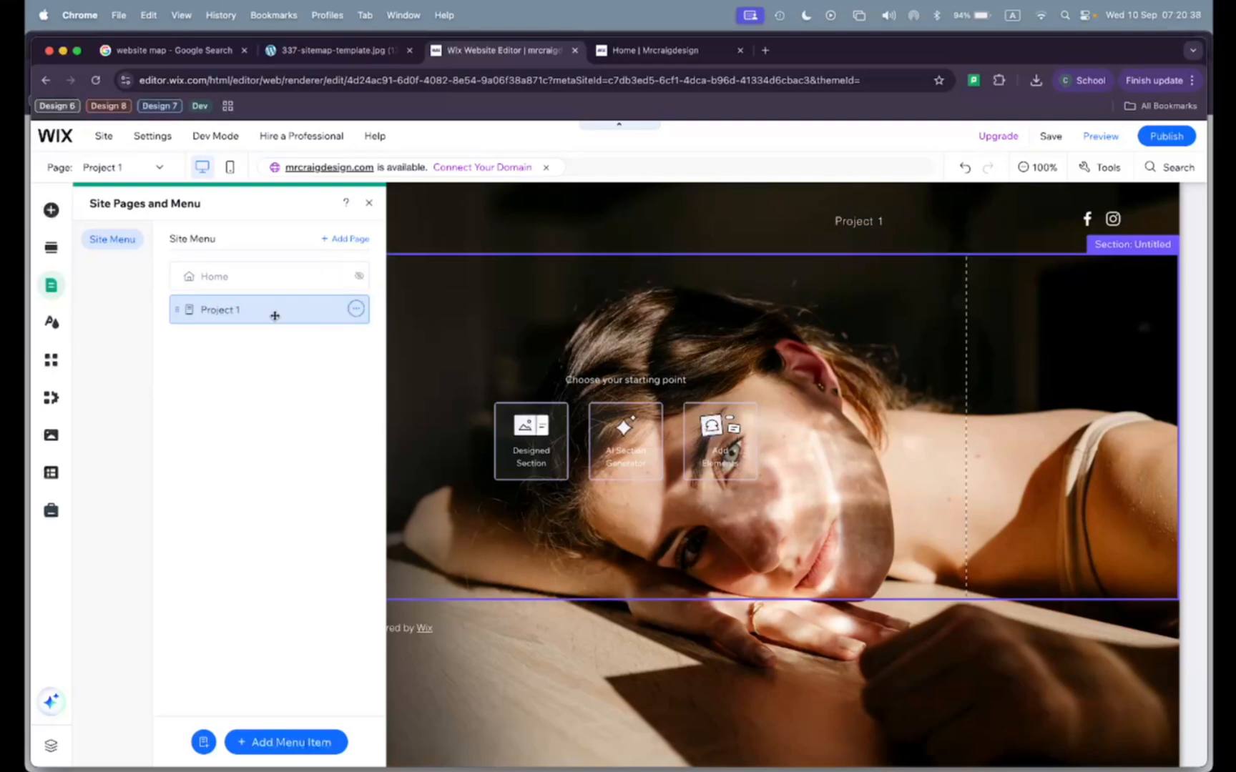
click(368, 208)
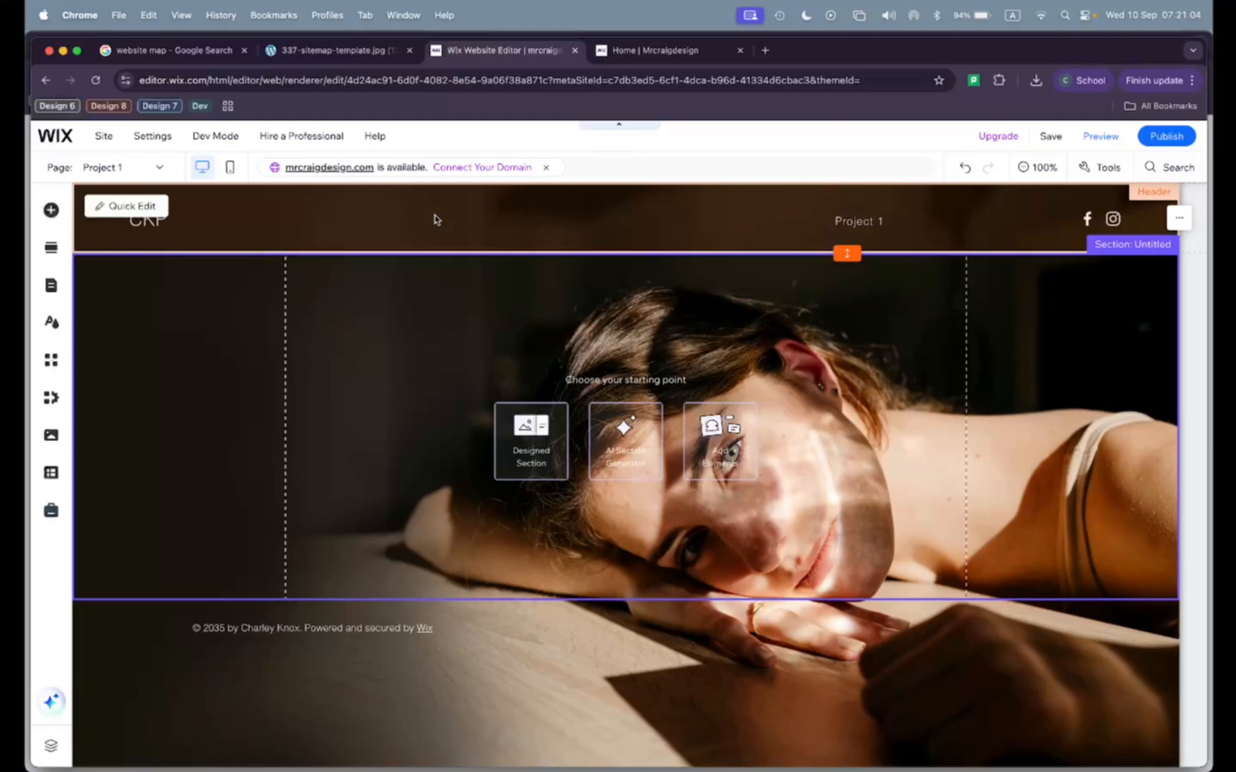
Increase the header's height slightly and delete the Facebook and Instagram social bar from it
click(847, 253)
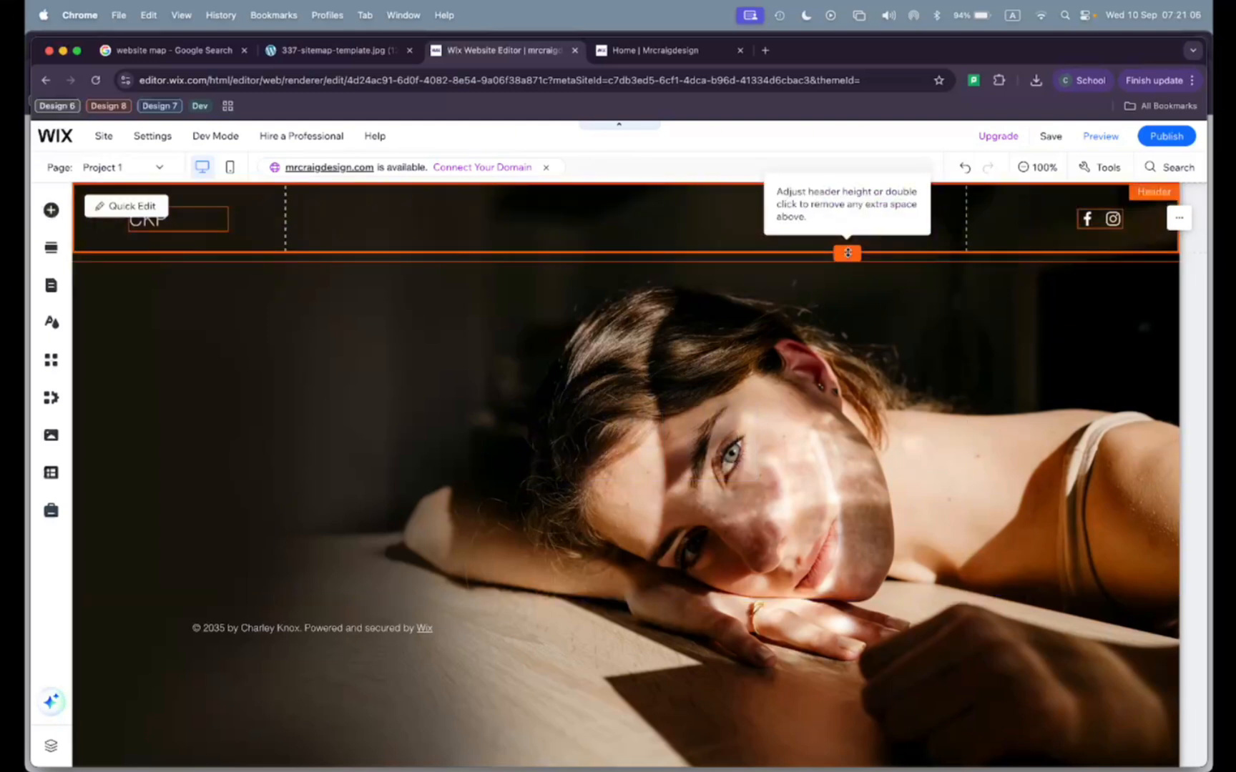
mouse_move(847, 252)
mouse_down()
mouse_move(847, 318)
mouse_move(847, 265)
mouse_up()
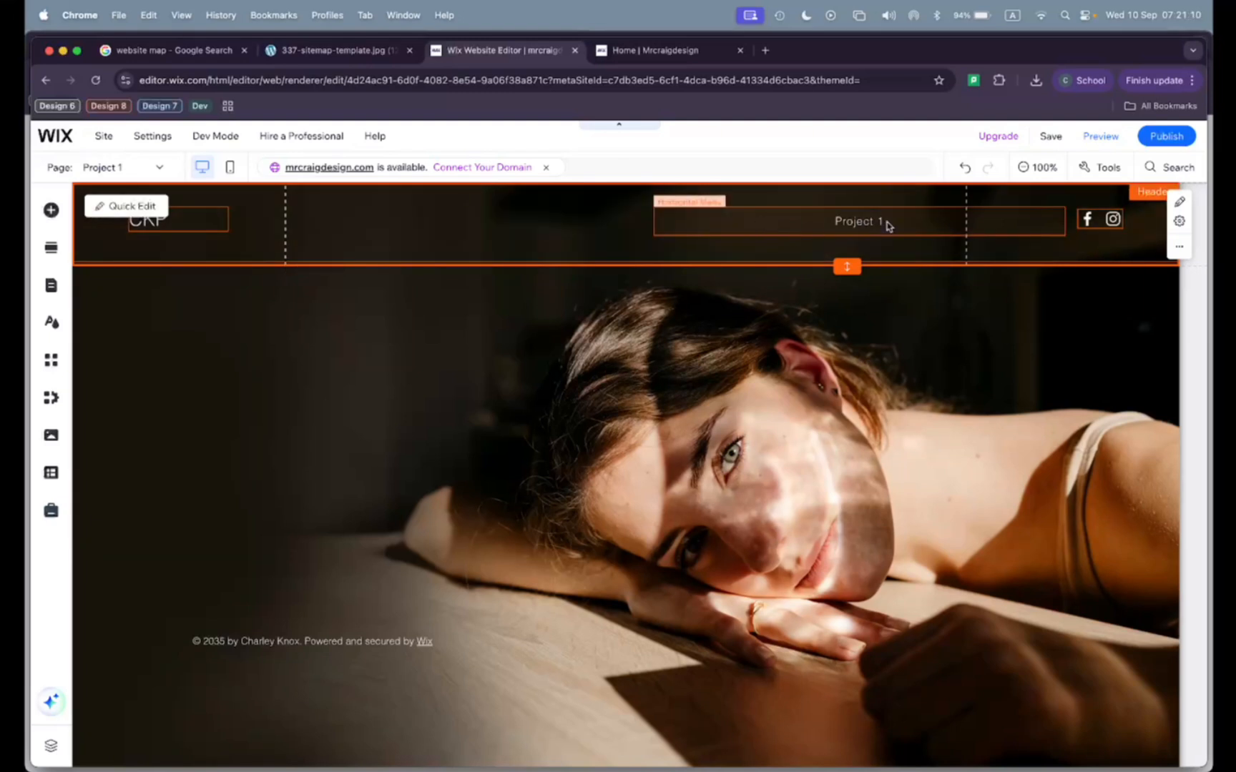
click(1103, 223)
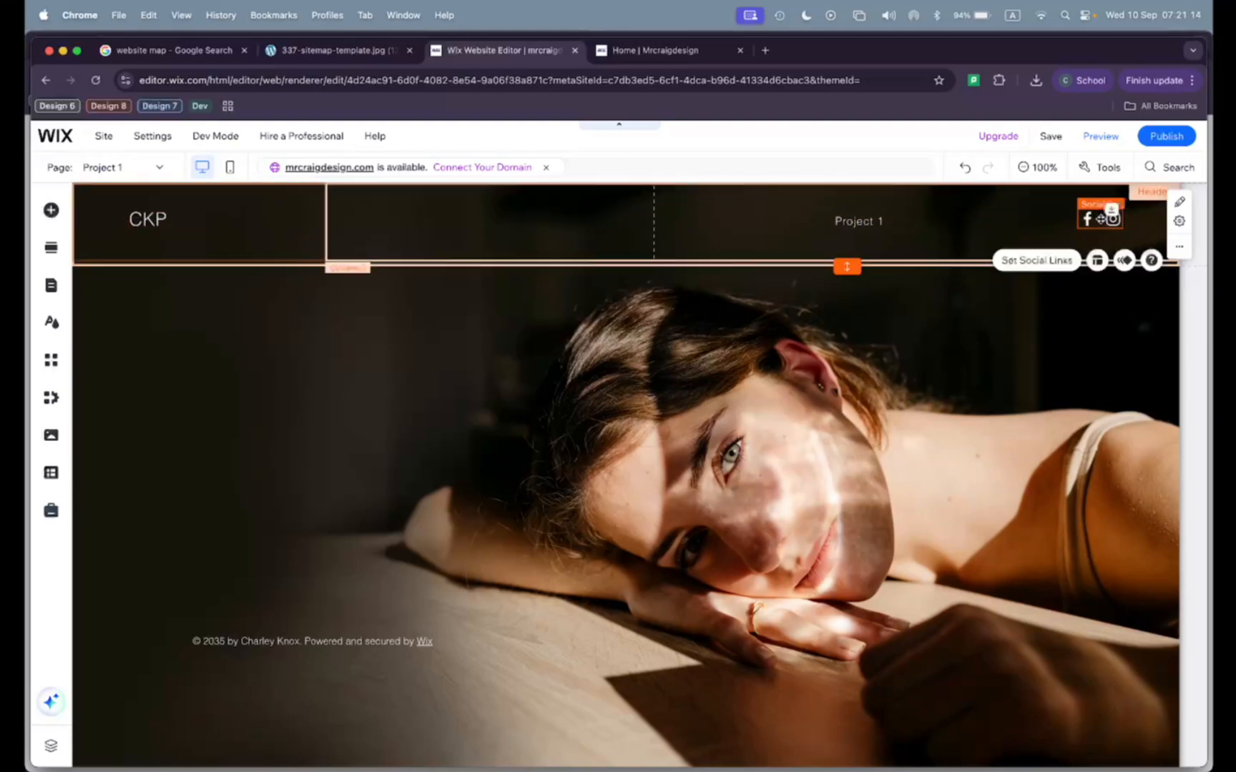
key(Delete)
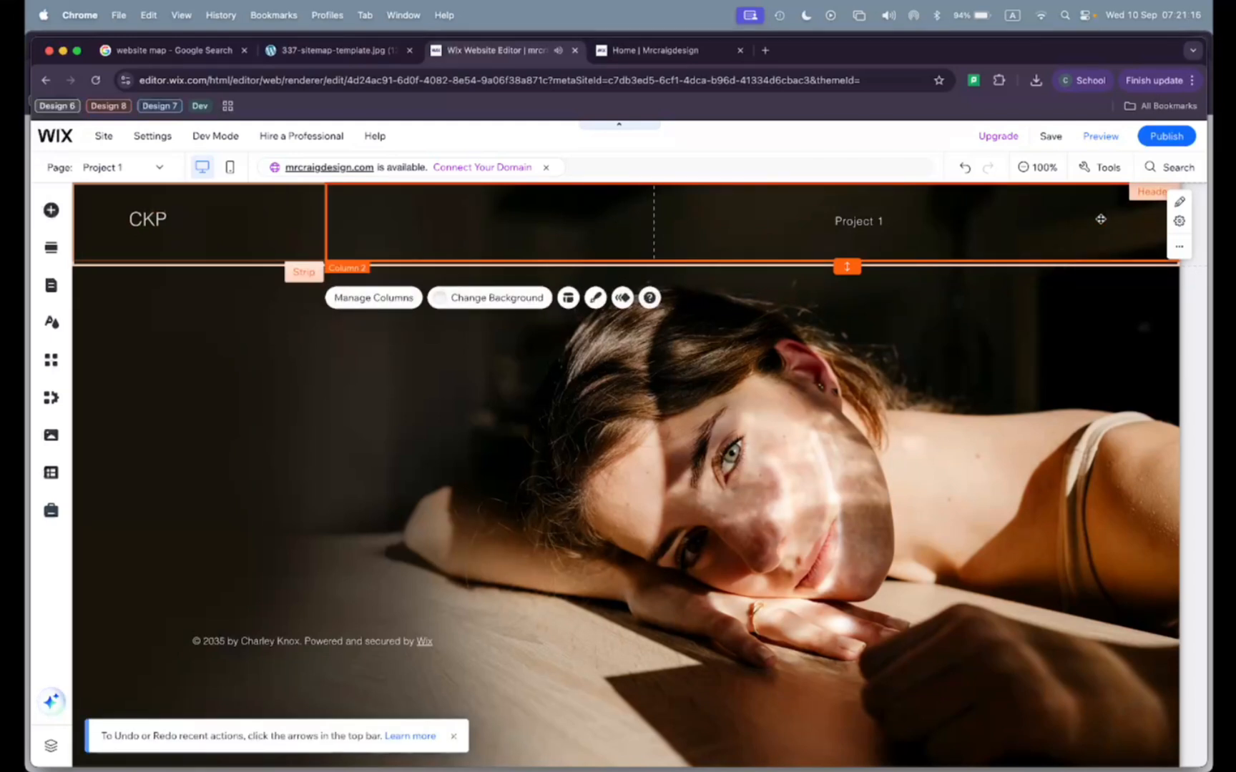
Replace the header's CKP logo text with the site owner's name and reduce the header's height to fit its content
double_click(188, 222)
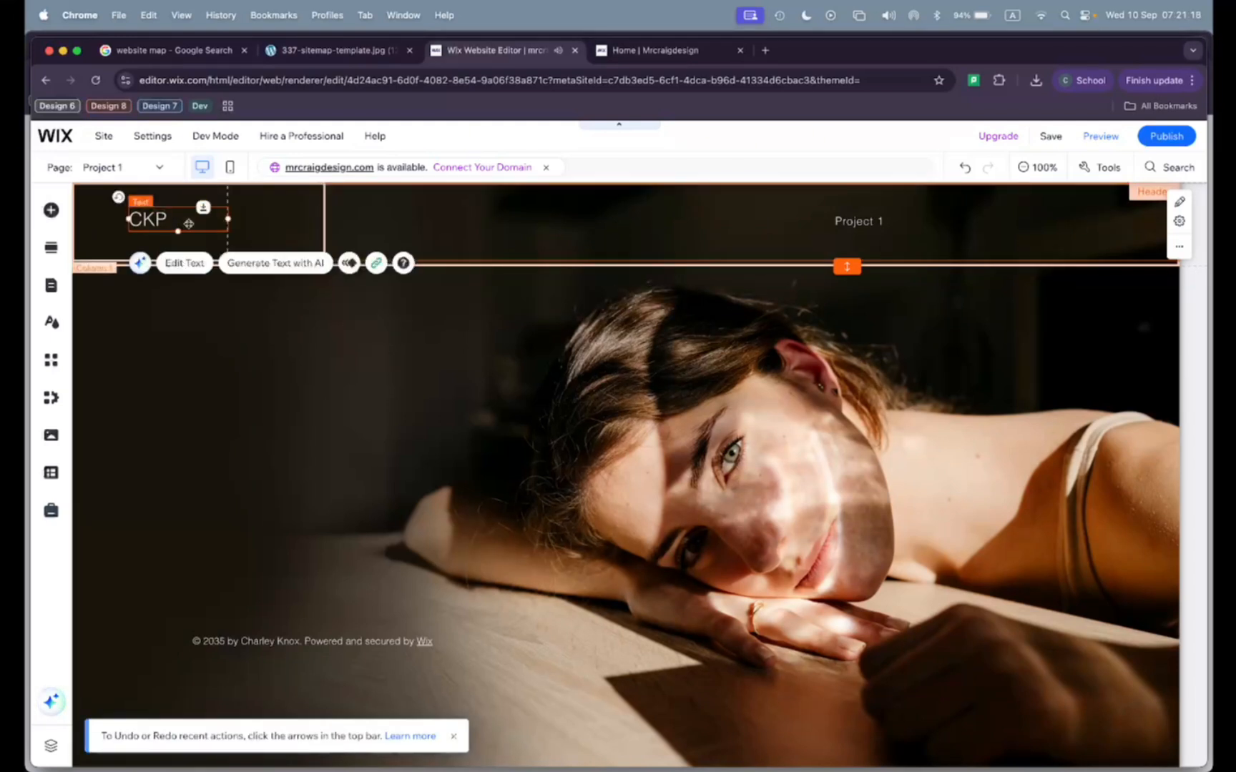
text(C)
key(BackSpace)
text(M)
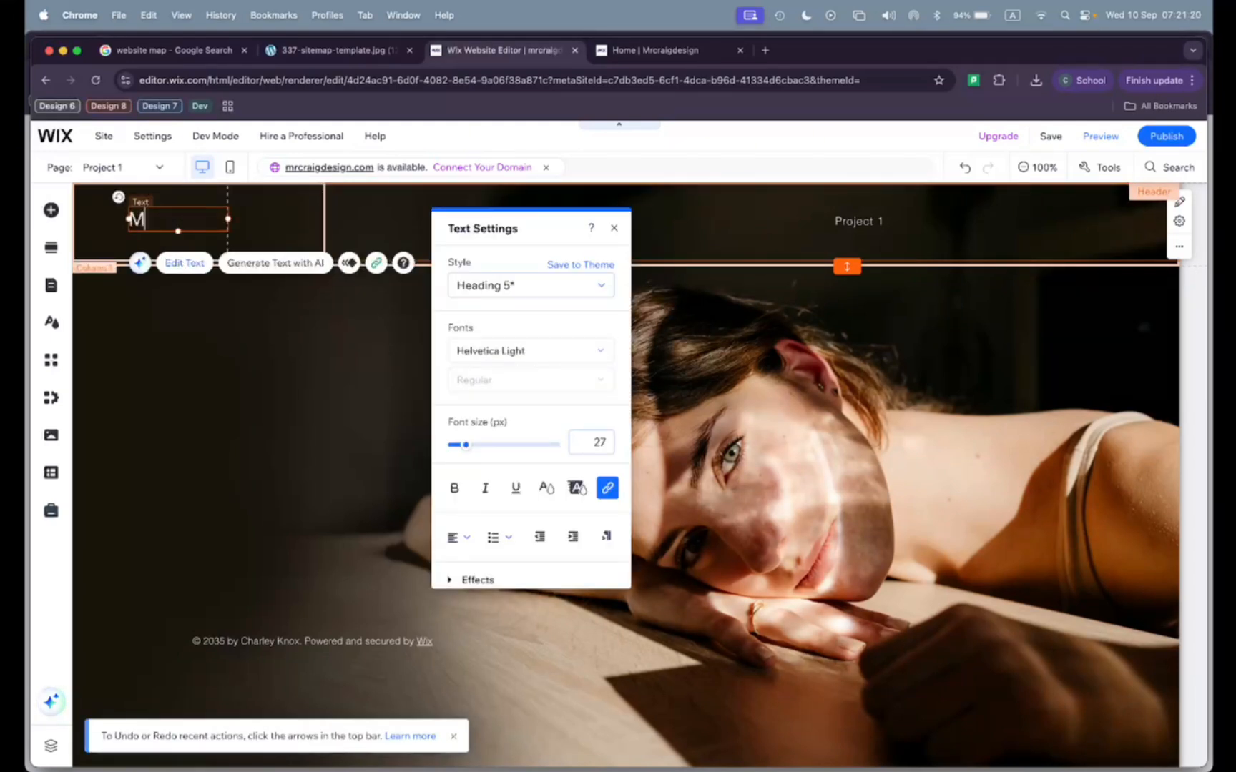
text(r Craig)
click(243, 347)
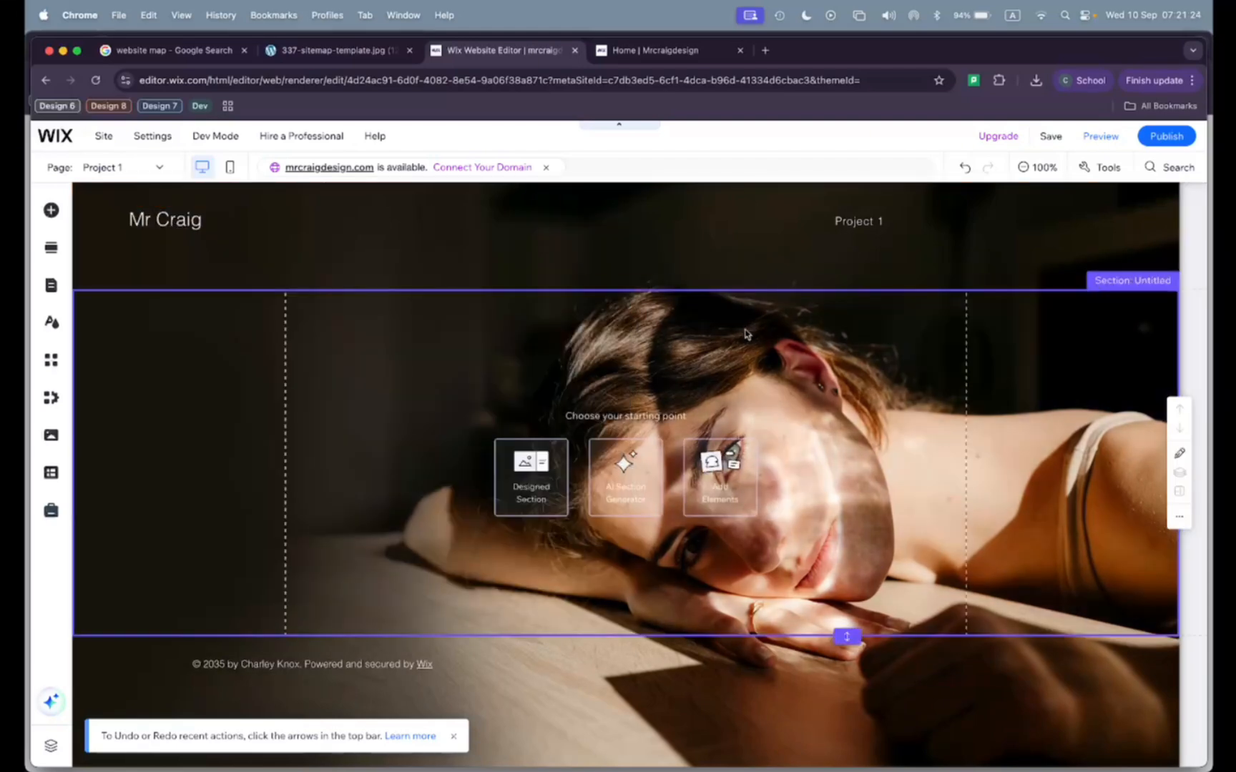
click(807, 287)
drag(847, 282, 849, 253)
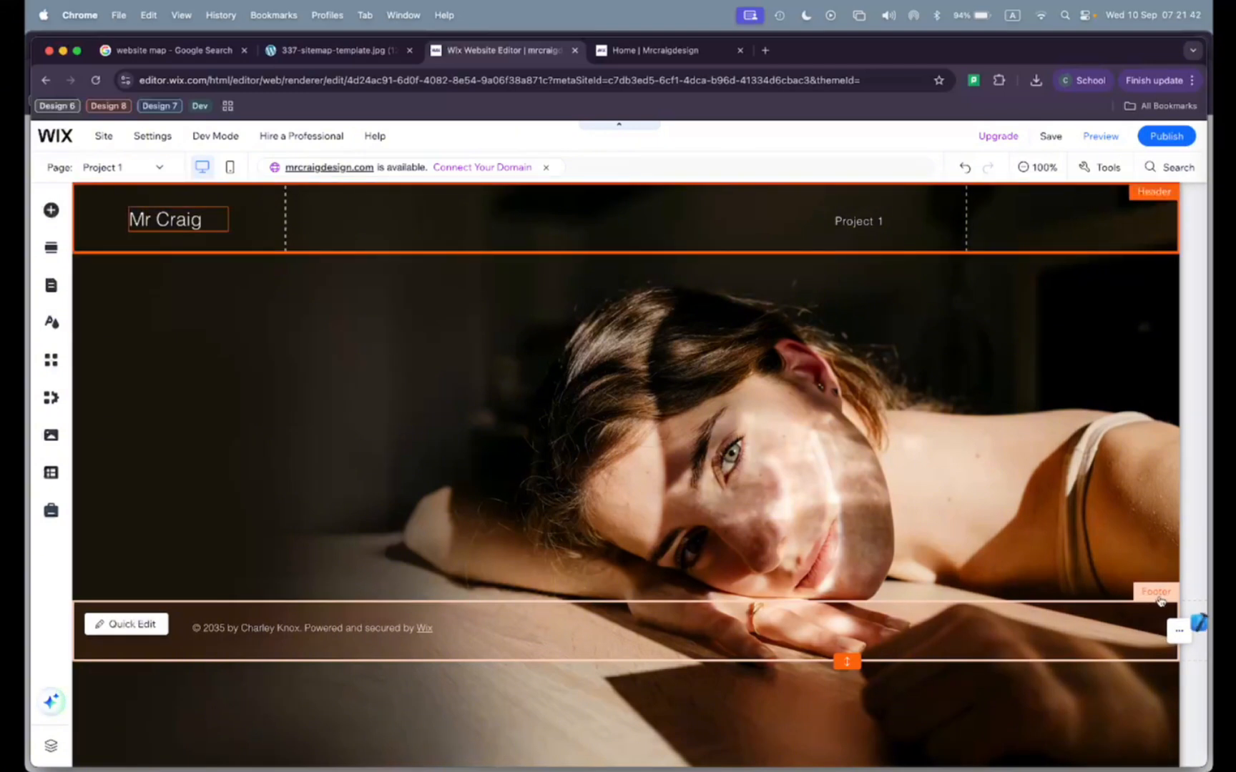
Change the footer copyright to 2025 with the site owner's name, removing the "Powered and secured by Wix" text
click(132, 624)
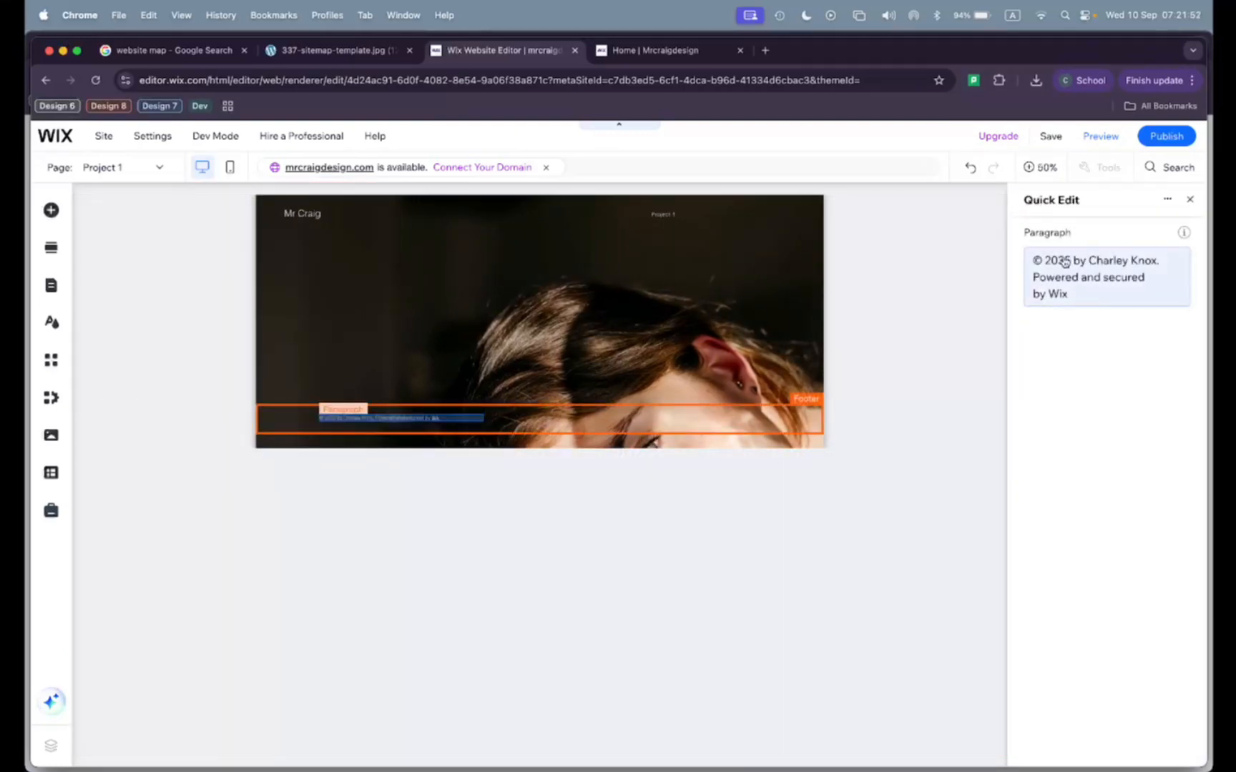
click(1064, 263)
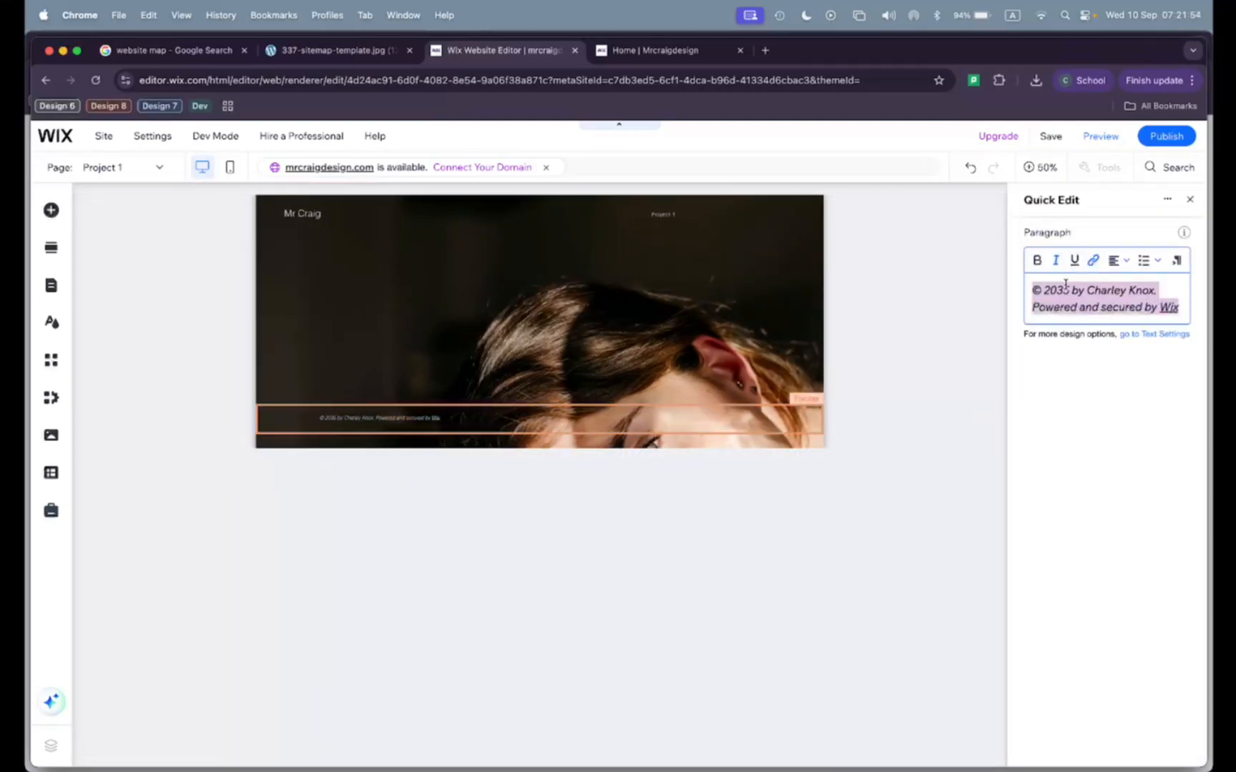
click(1064, 290)
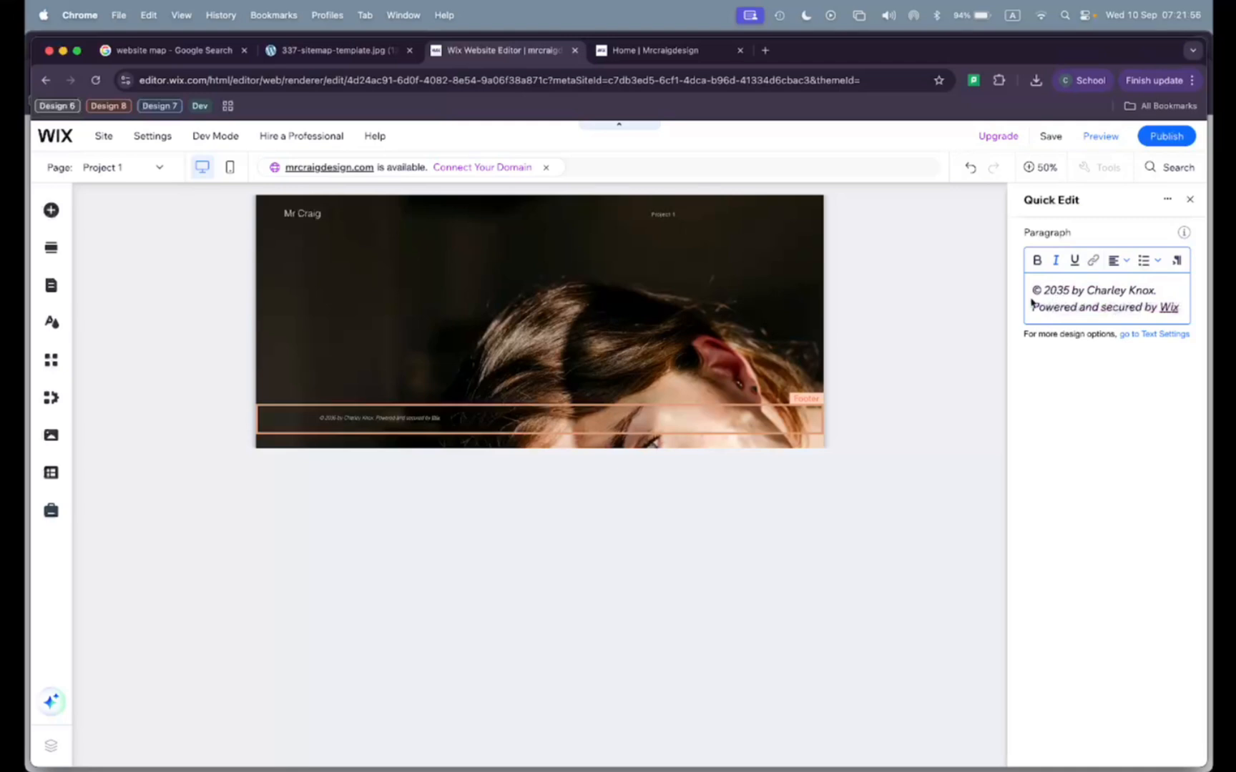
key(BackSpace)
text(2)
drag(1086, 289, 1195, 313)
text(Mr Craig)
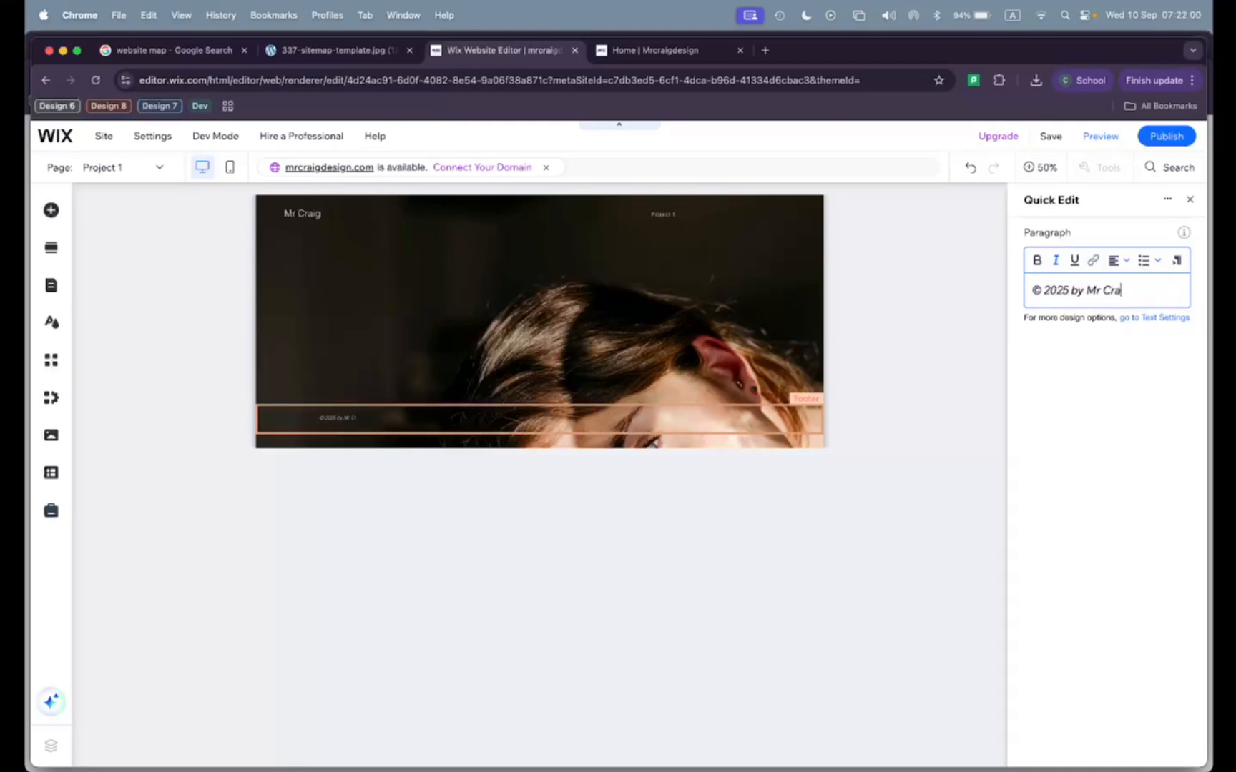
click(1189, 204)
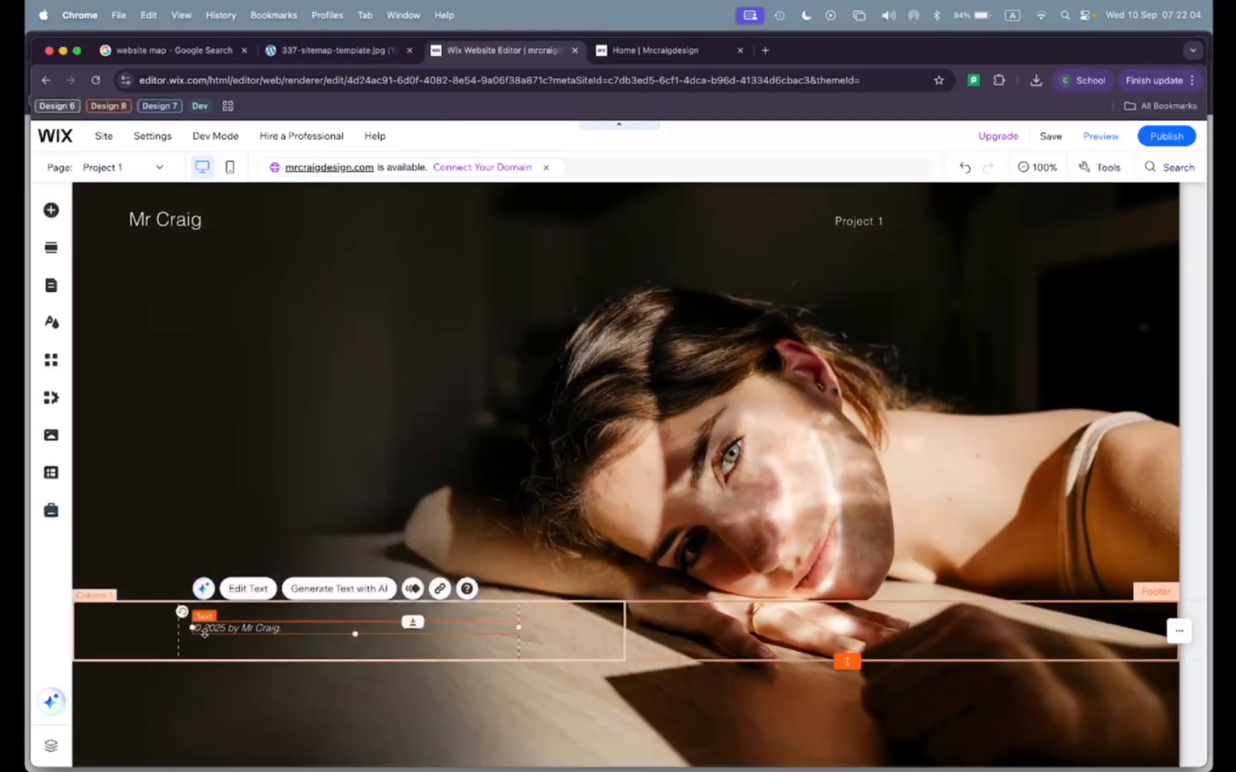
mouse_move(679, 547)
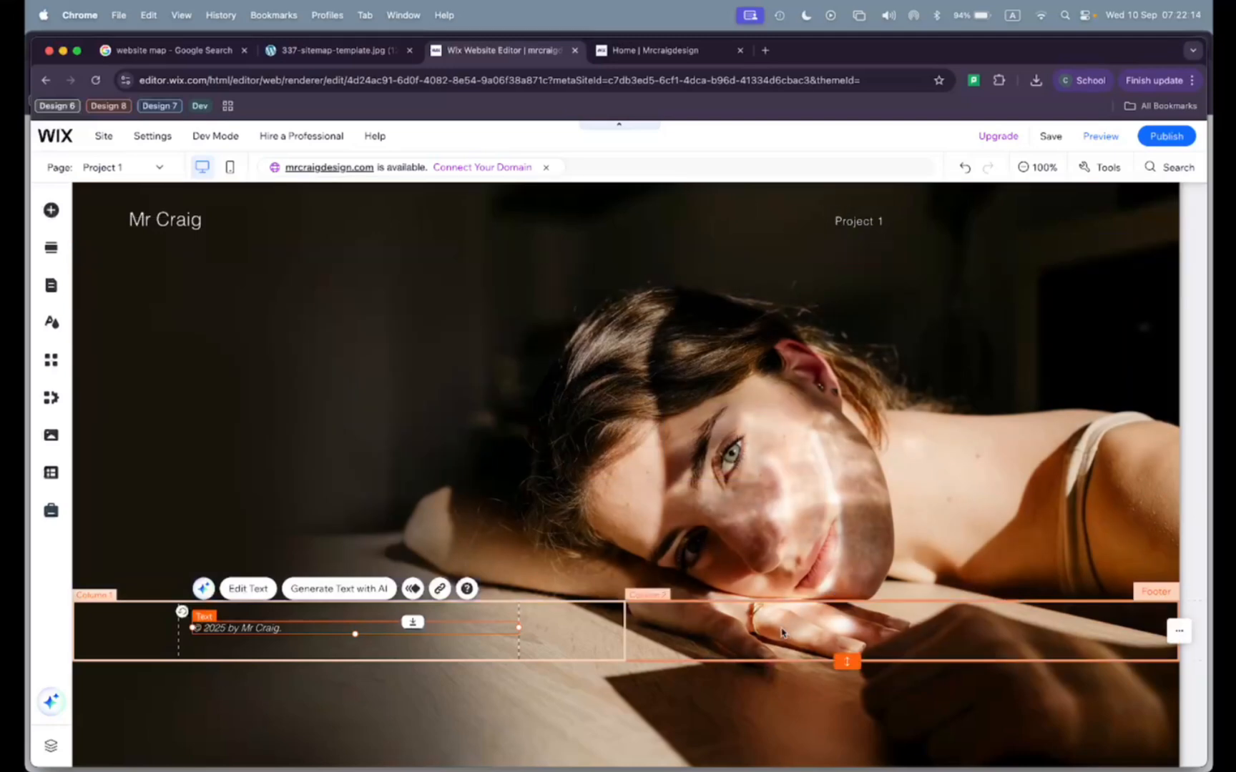
mouse_move(828, 389)
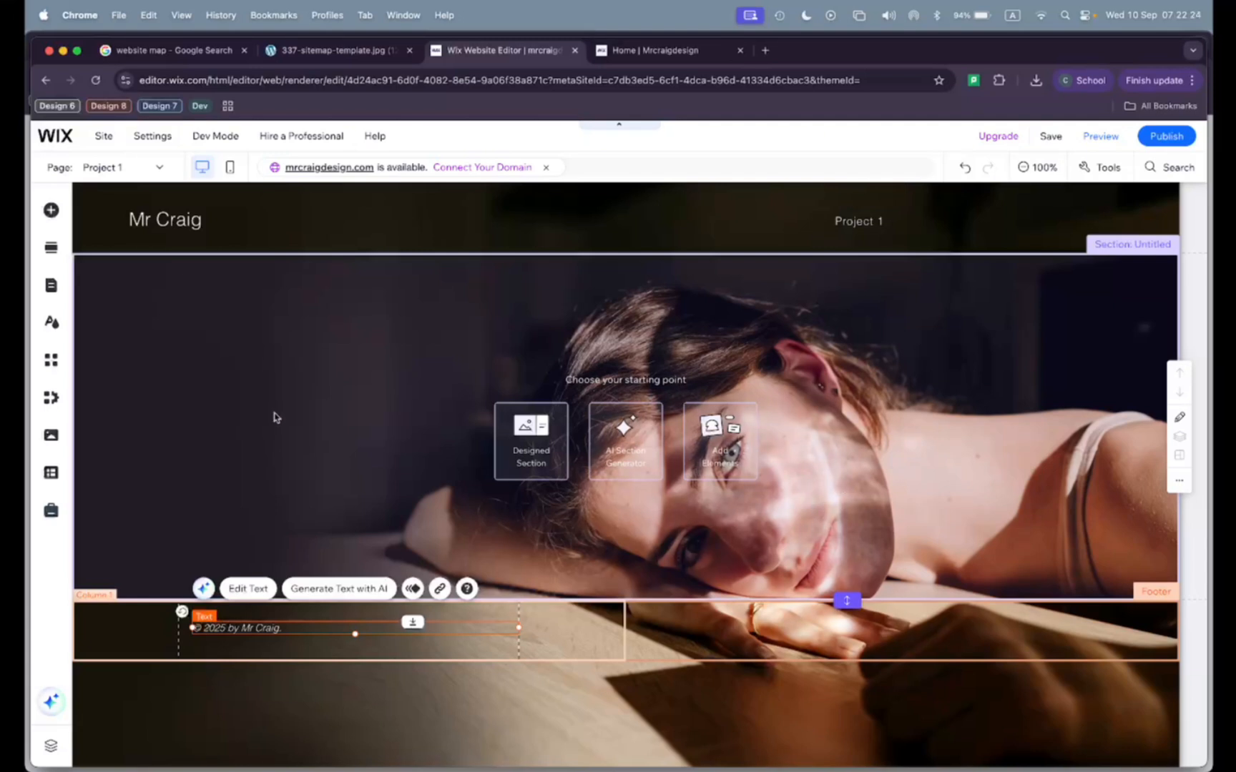
Change the Project 1 page background from the photo to the black theme color
click(51, 325)
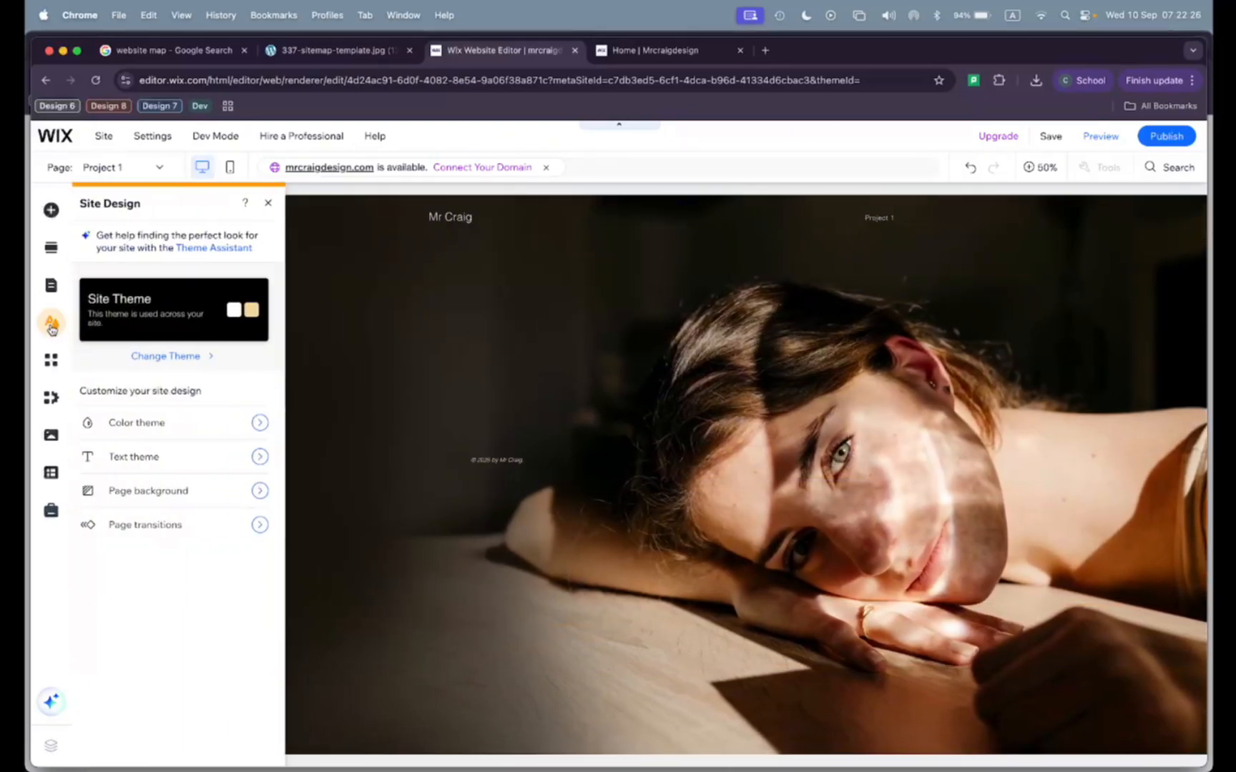
click(163, 495)
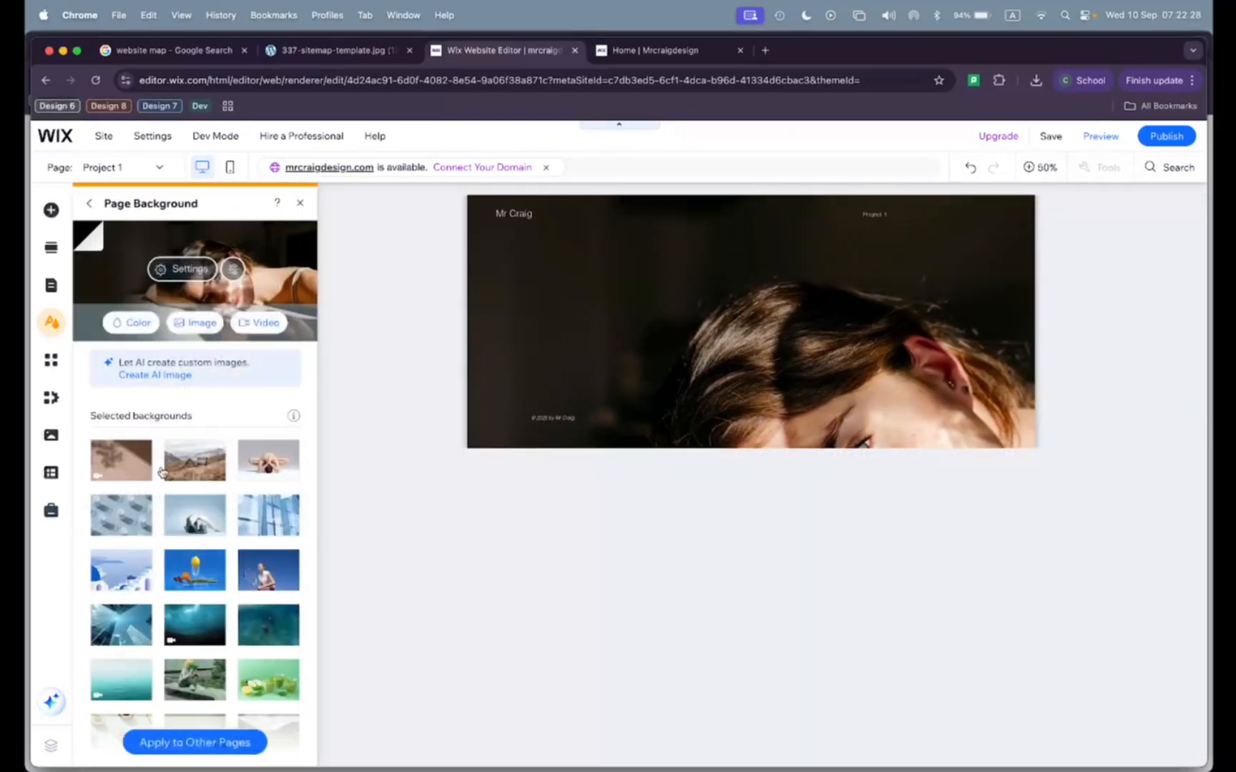
click(146, 322)
click(162, 416)
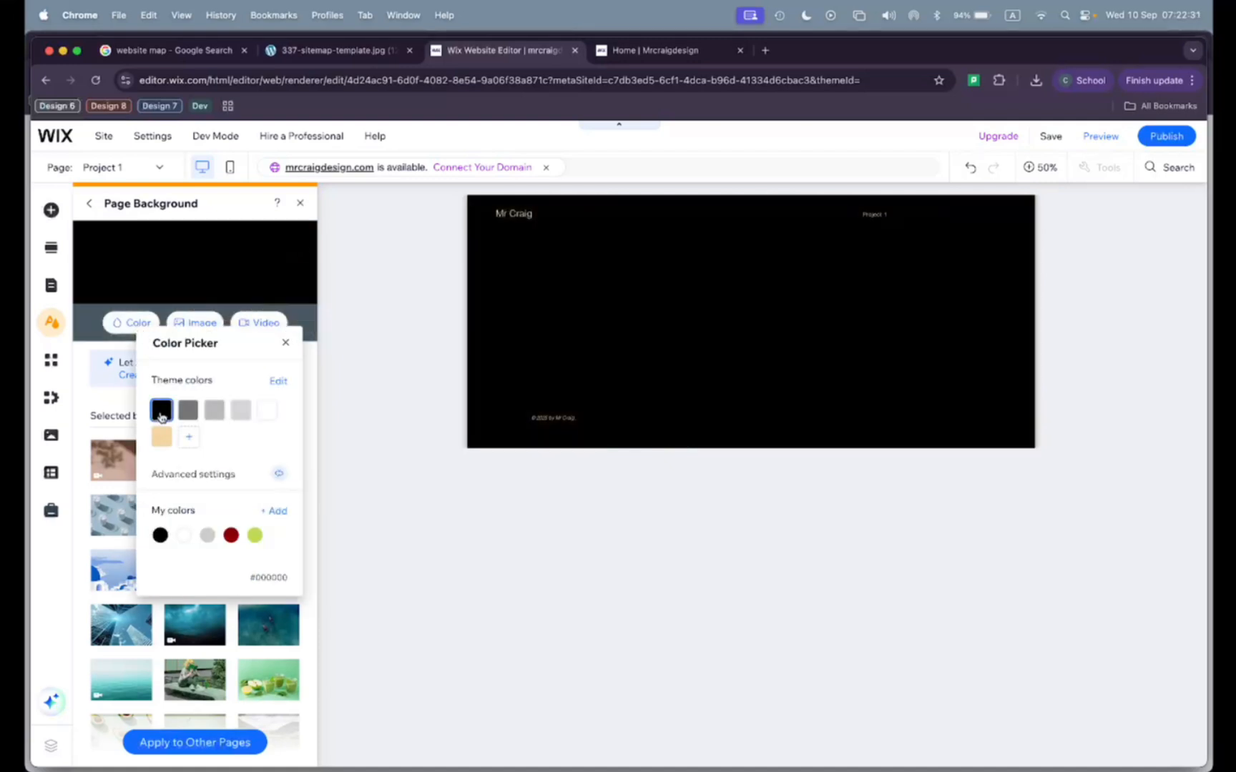
click(285, 345)
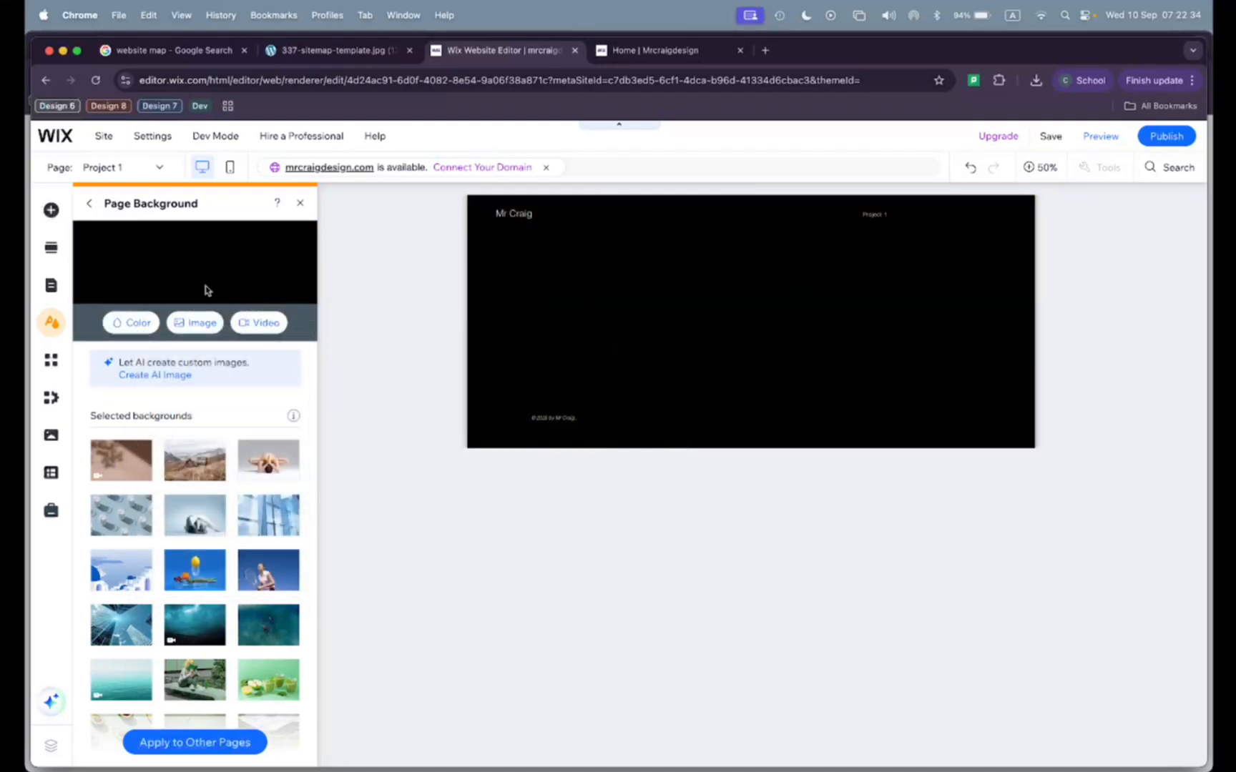
click(50, 323)
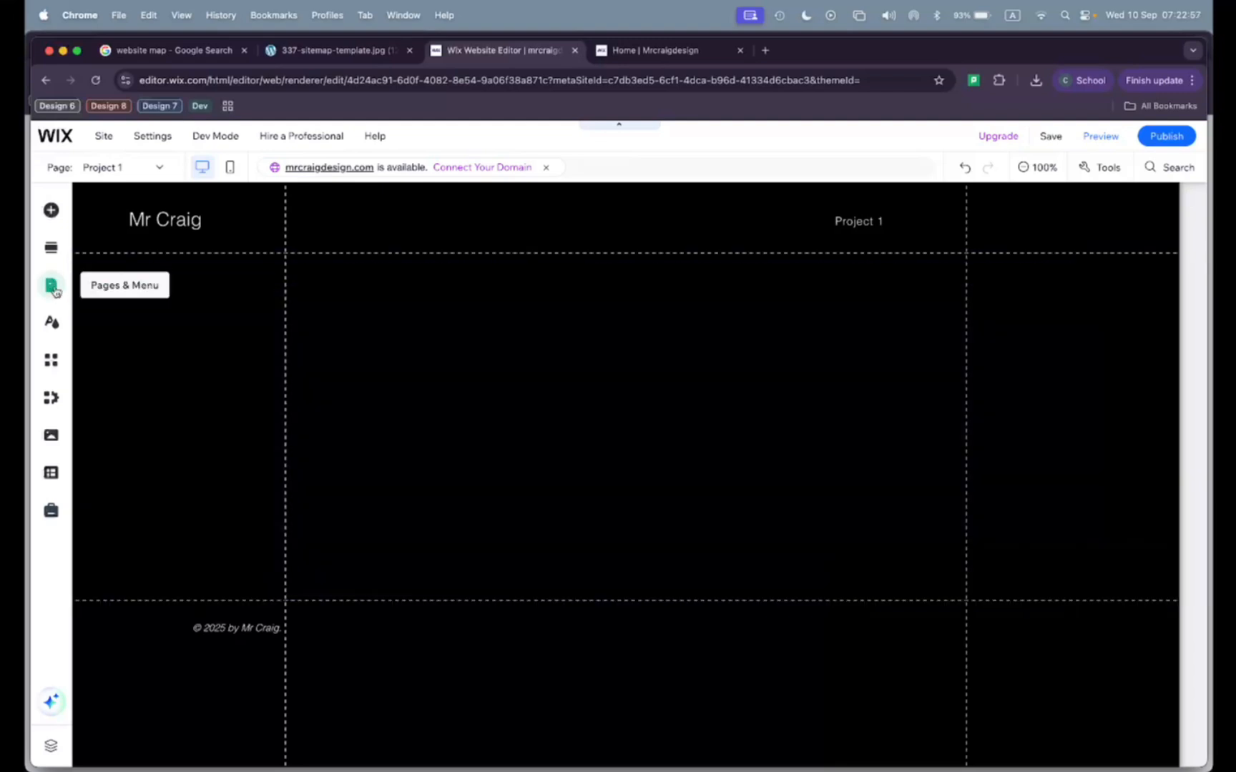
Add a blank section to the Project 1 page below the existing empty section
click(49, 249)
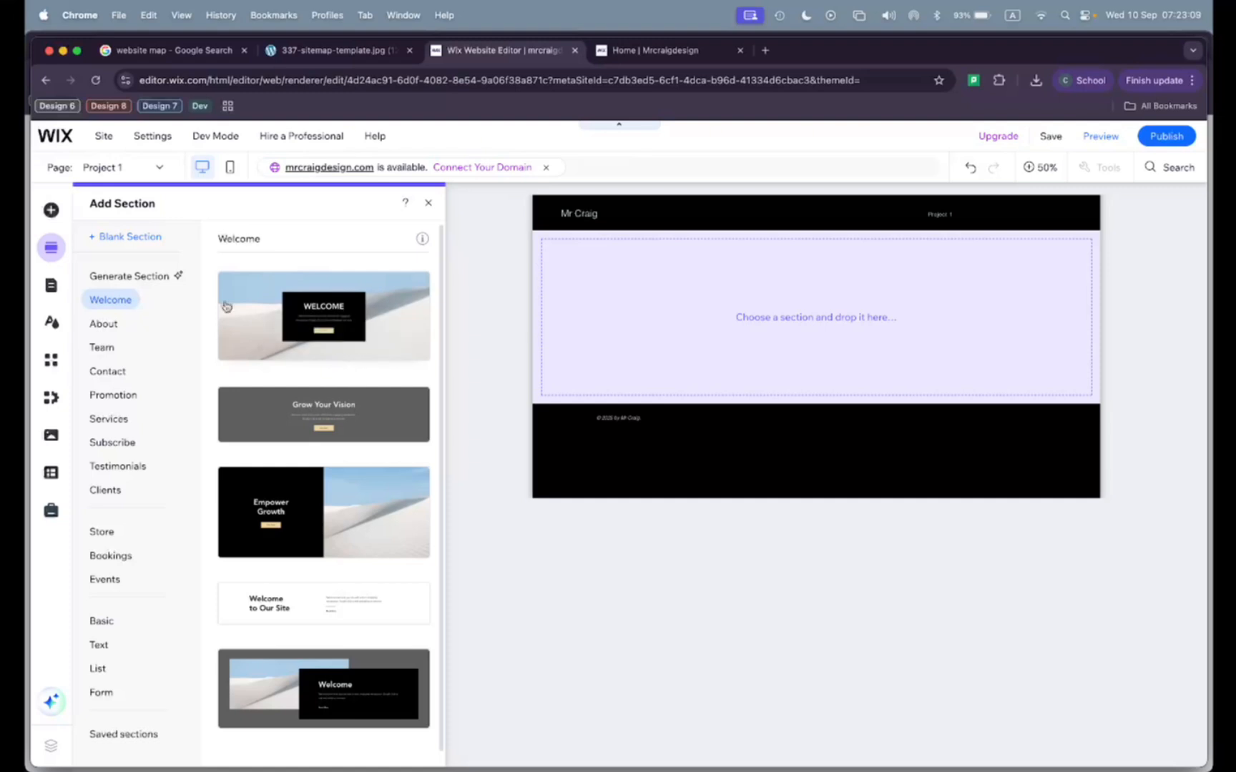
click(140, 241)
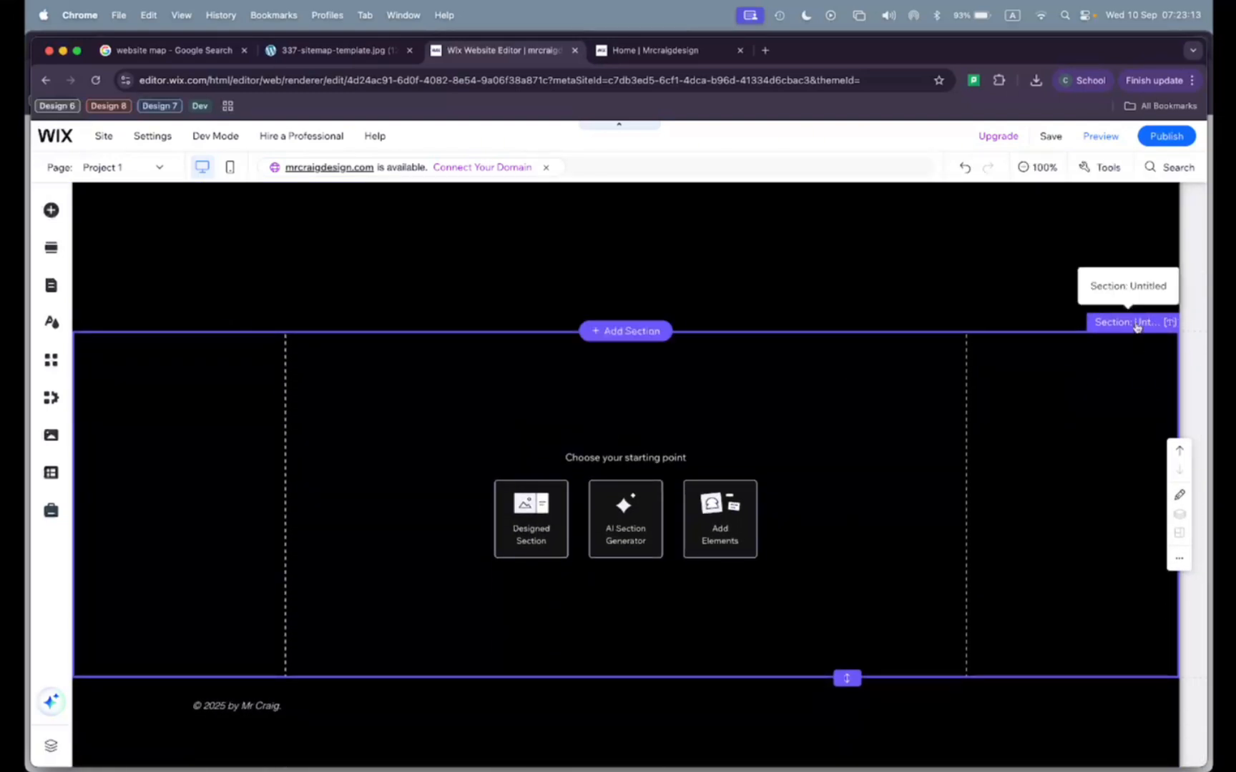
scroll(794, 465, up, 4)
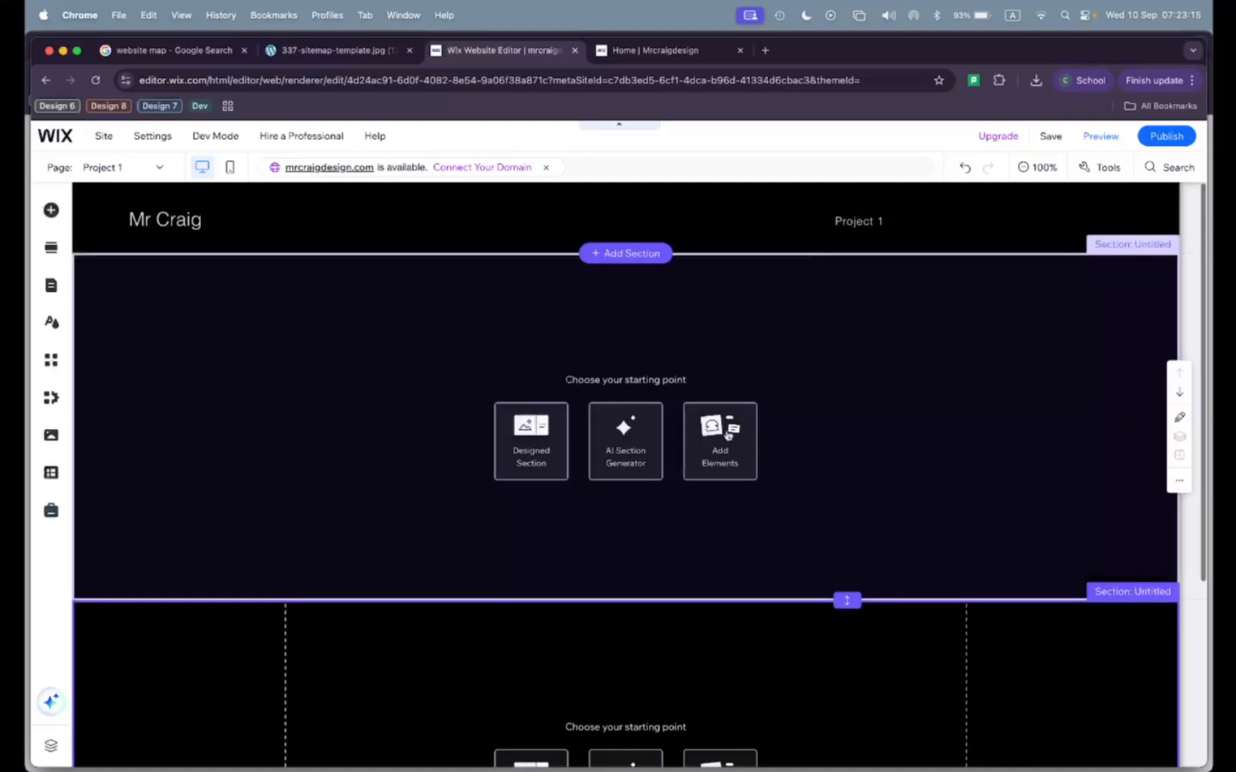
Reduce the height of the first section on the Project 1 page slightly
scroll(811, 482, down, 2)
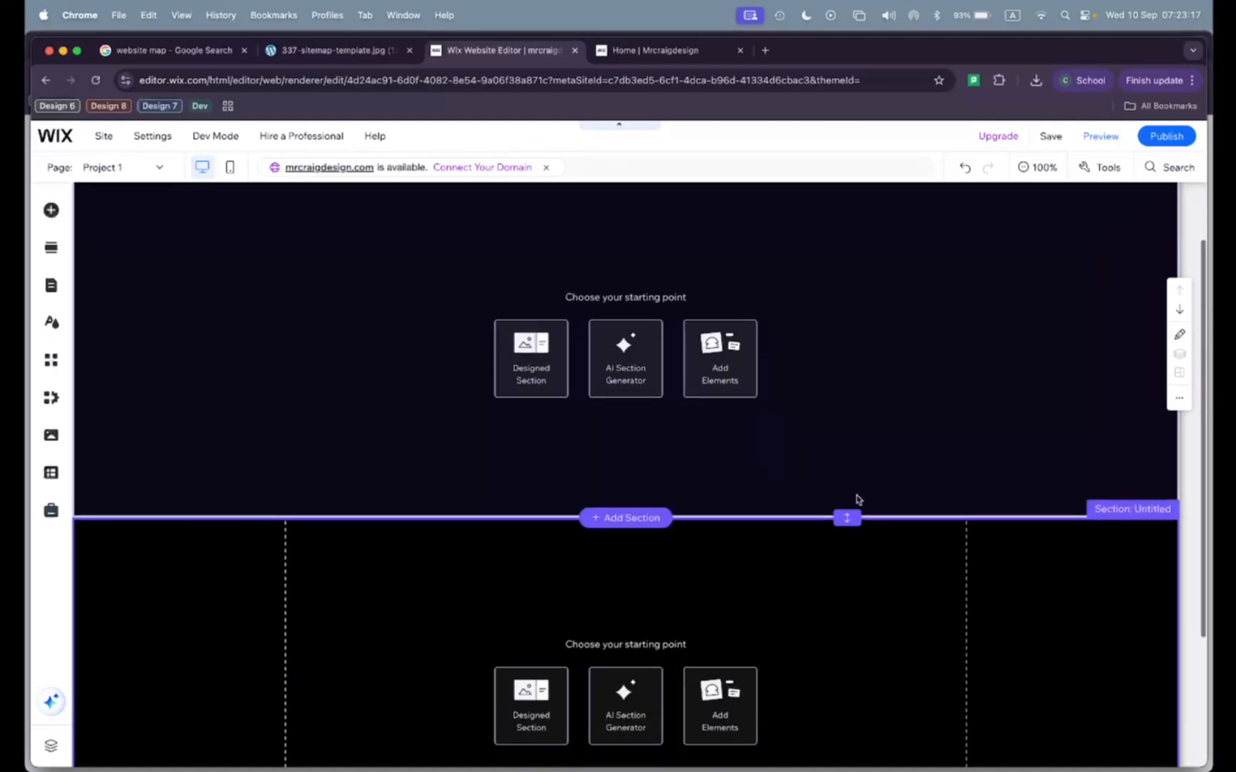
click(850, 502)
drag(851, 503, 848, 468)
scroll(822, 377, up, 1)
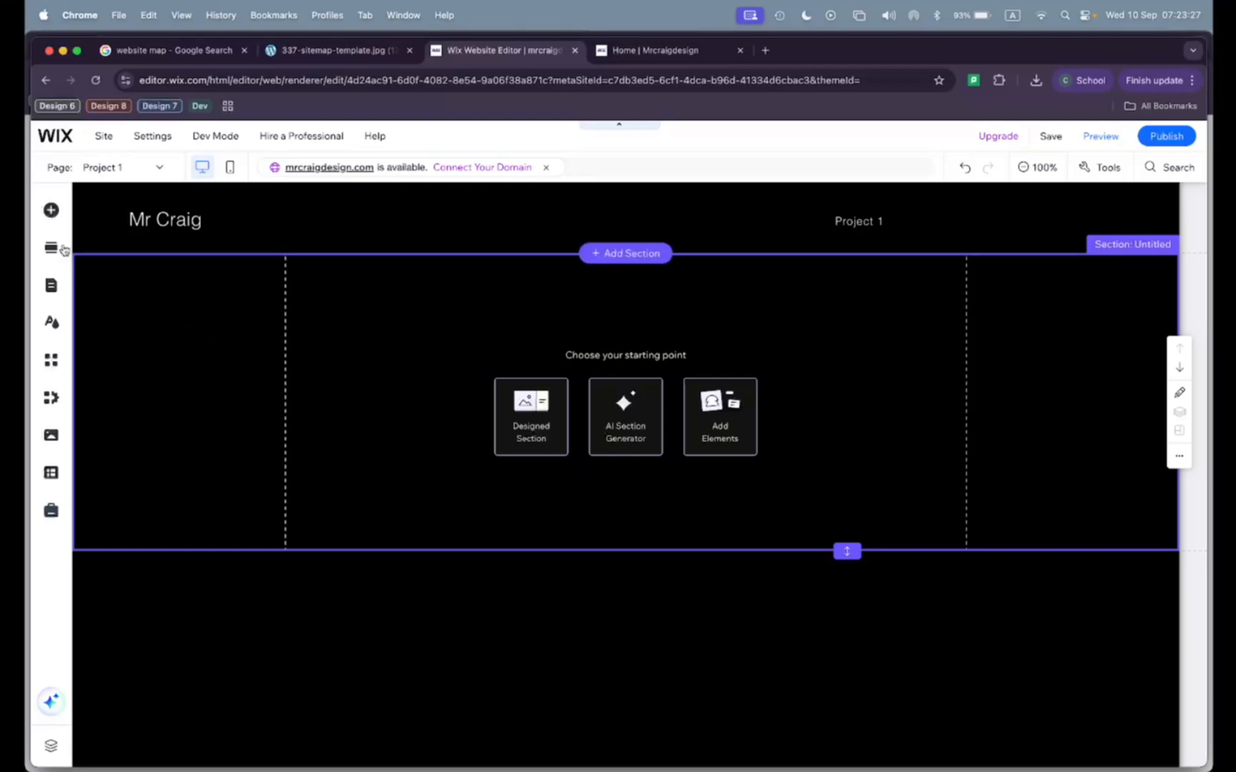
Add a CAPS TITLE text element in the upper-left corner of the first section's content area and open its text settings
click(50, 212)
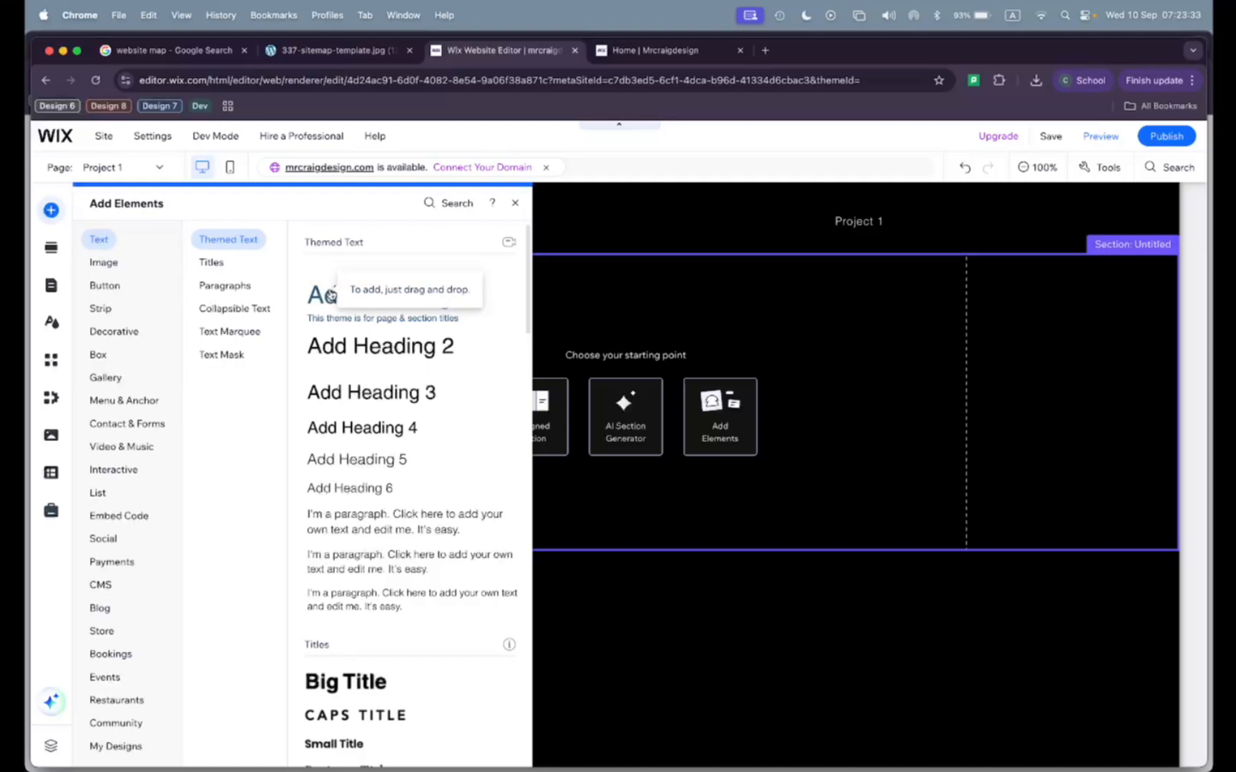
click(104, 263)
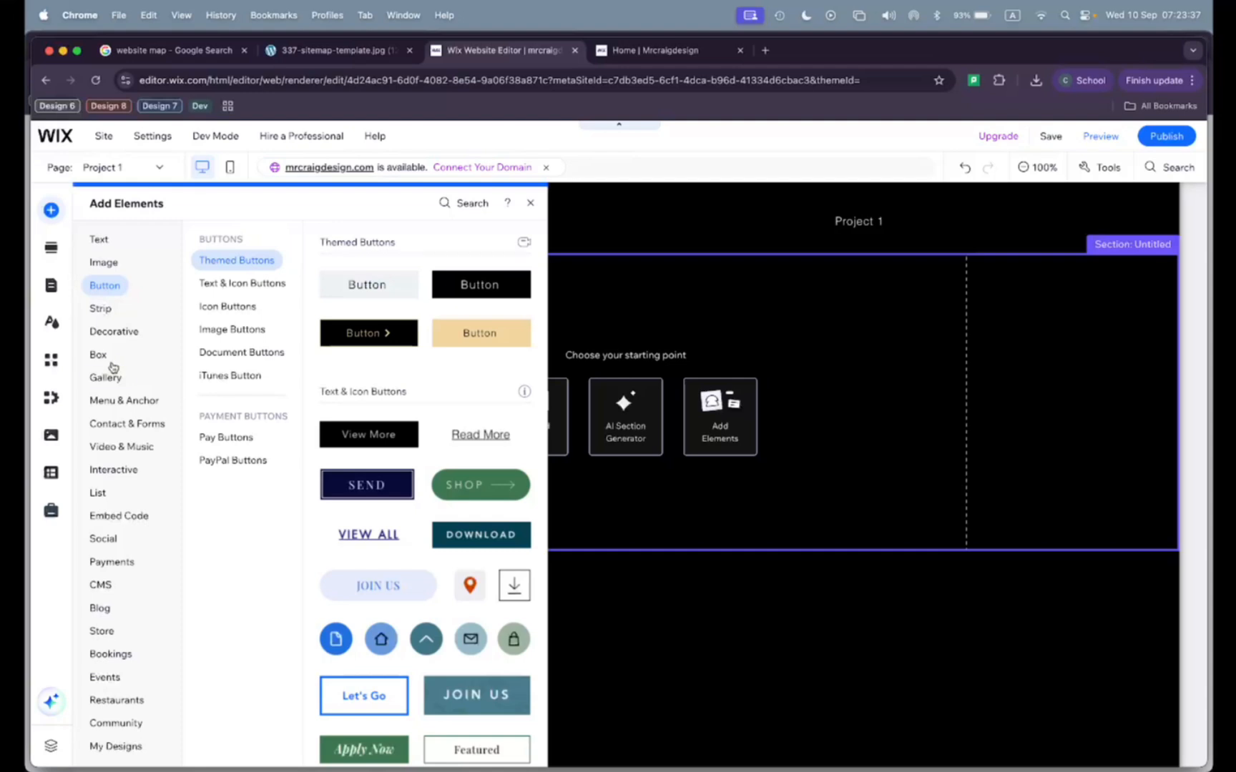
mouse_move(115, 405)
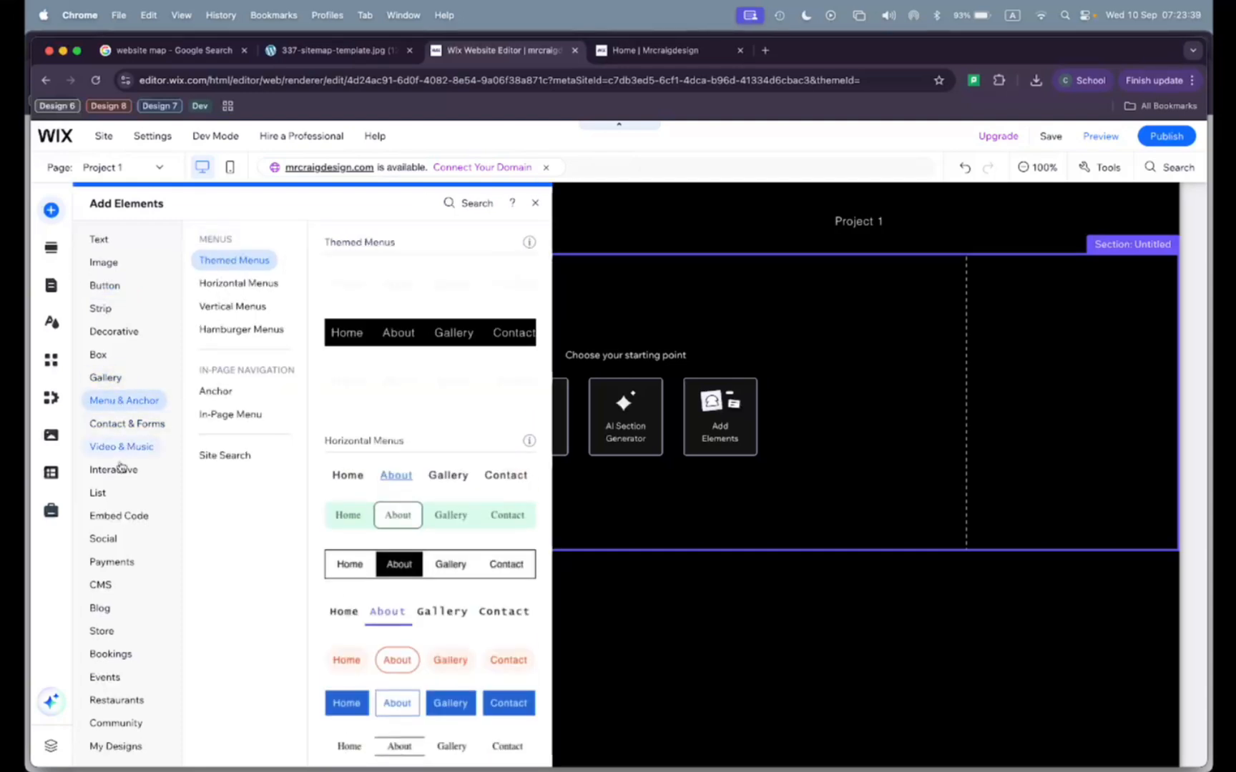
mouse_move(119, 539)
click(114, 746)
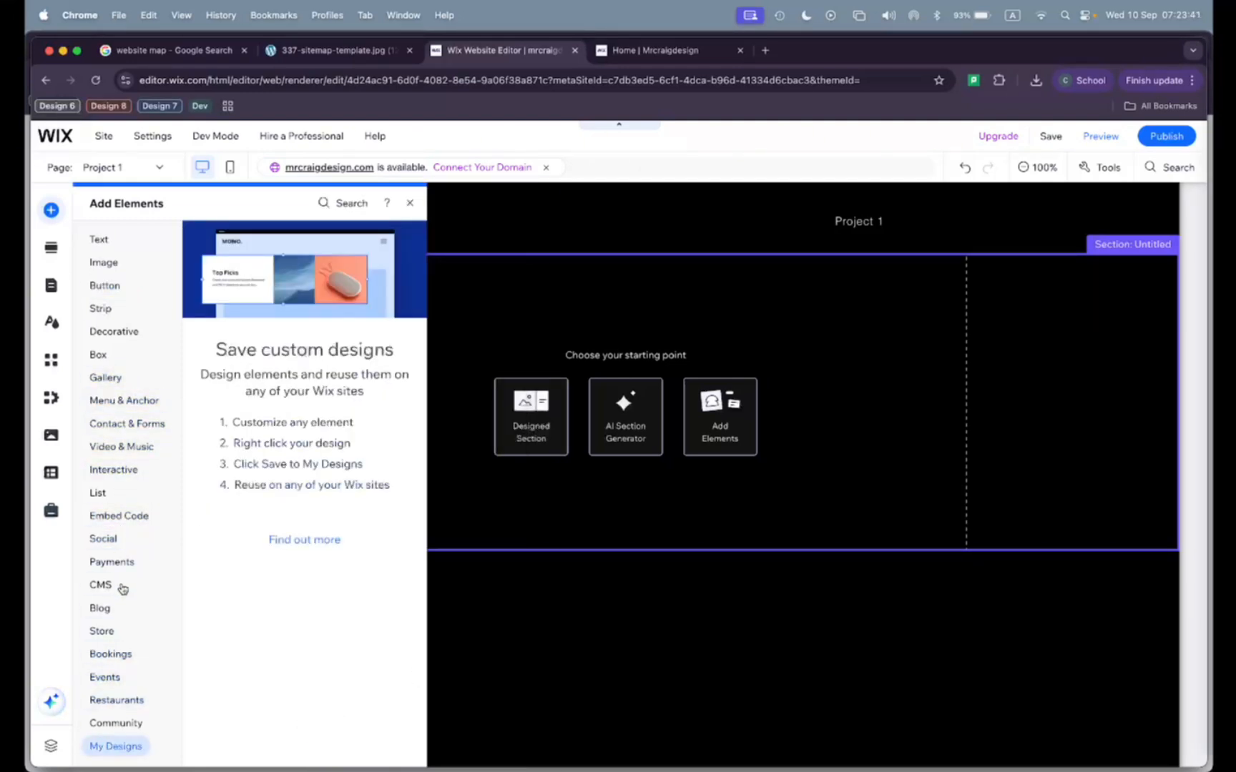
mouse_move(104, 245)
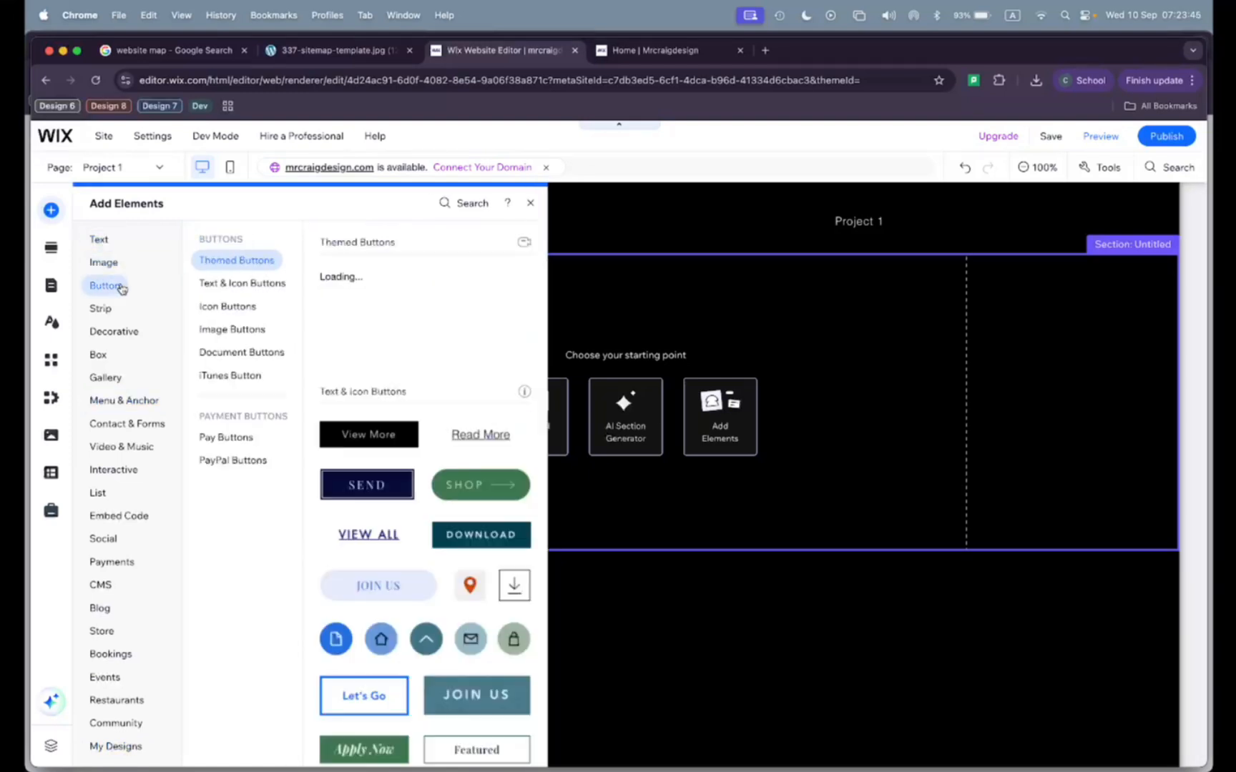
mouse_move(125, 384)
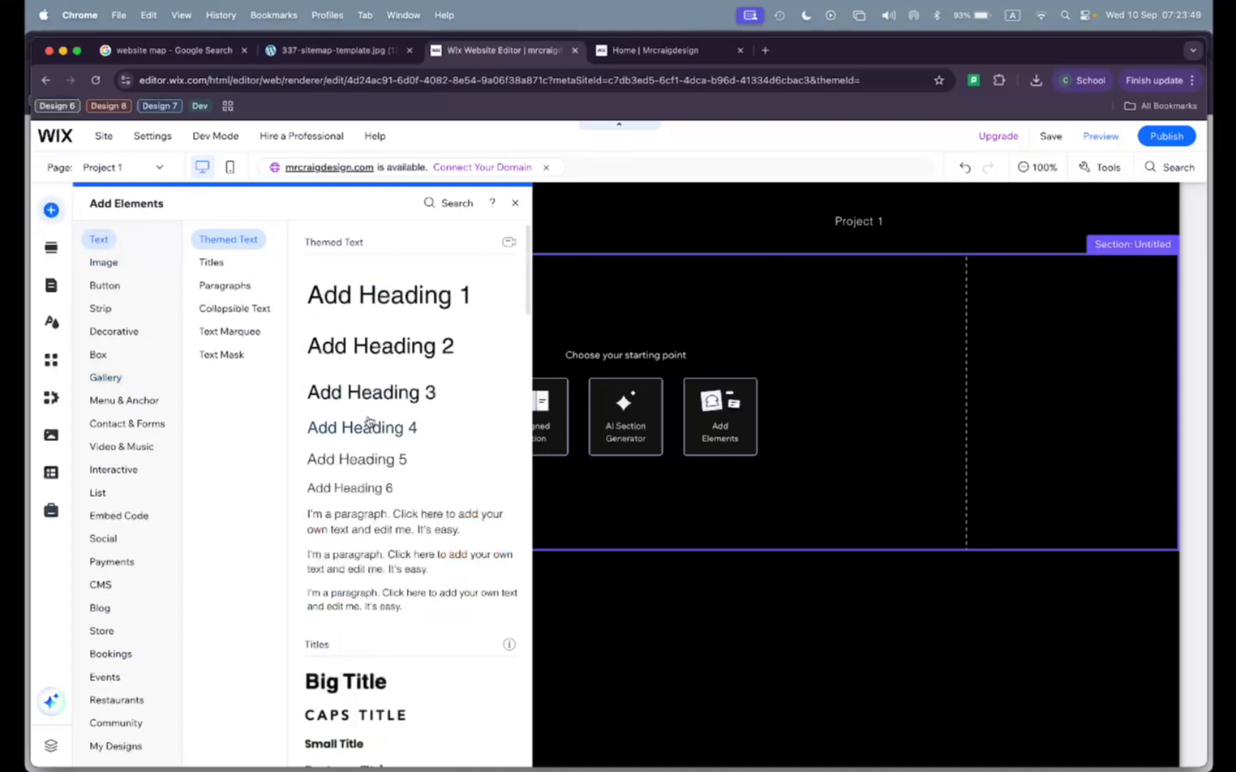
scroll(380, 483, down, 4)
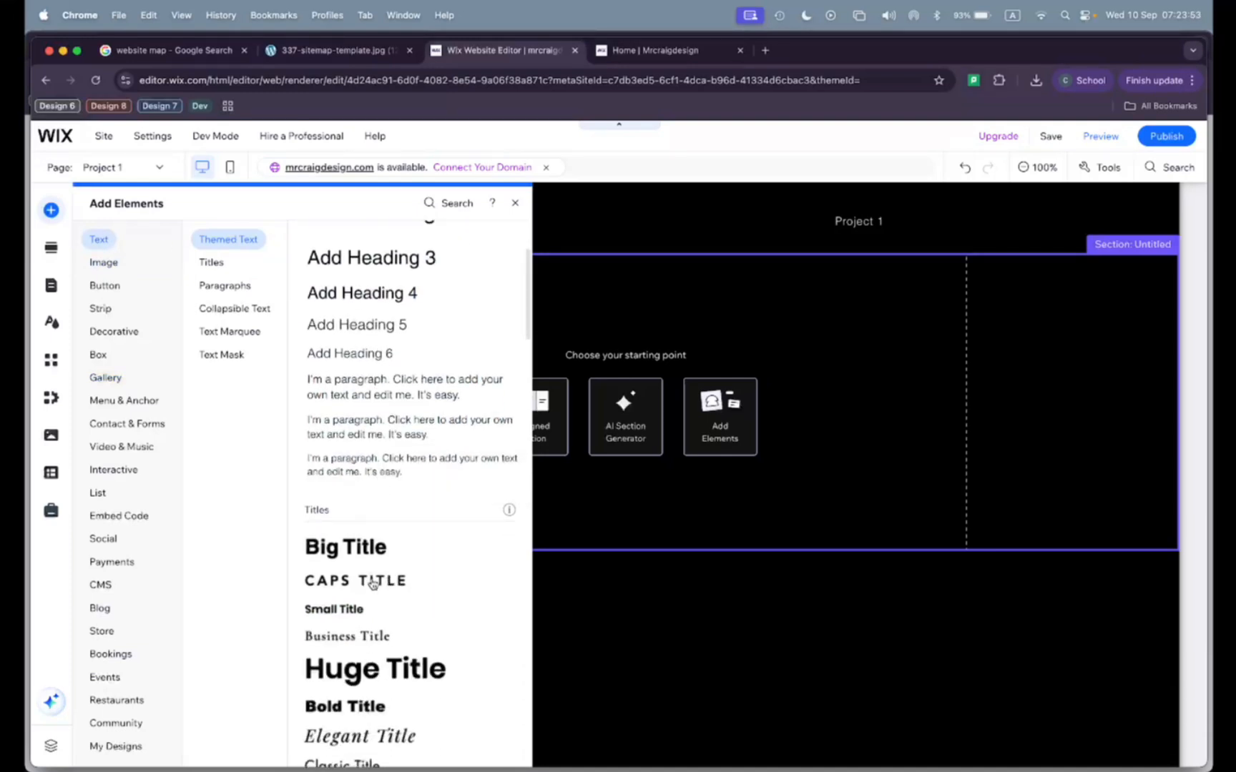
drag(365, 591, 380, 276)
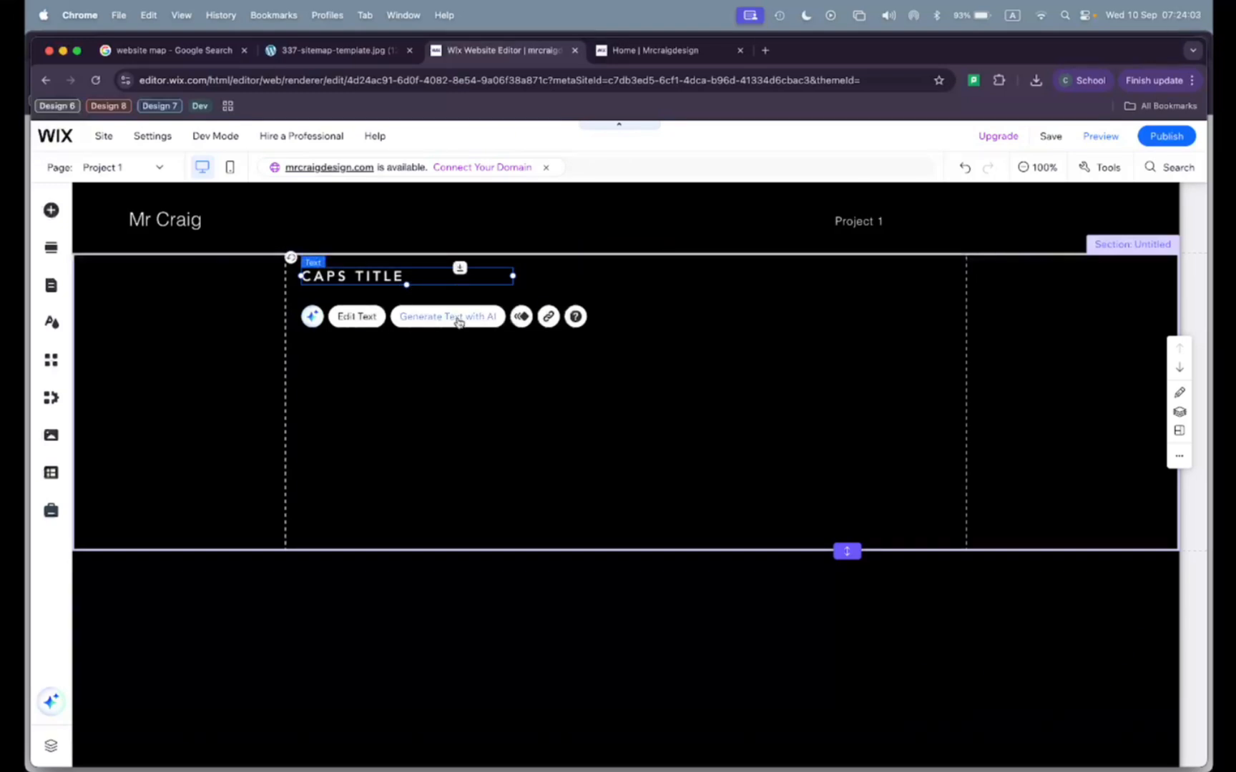
click(361, 317)
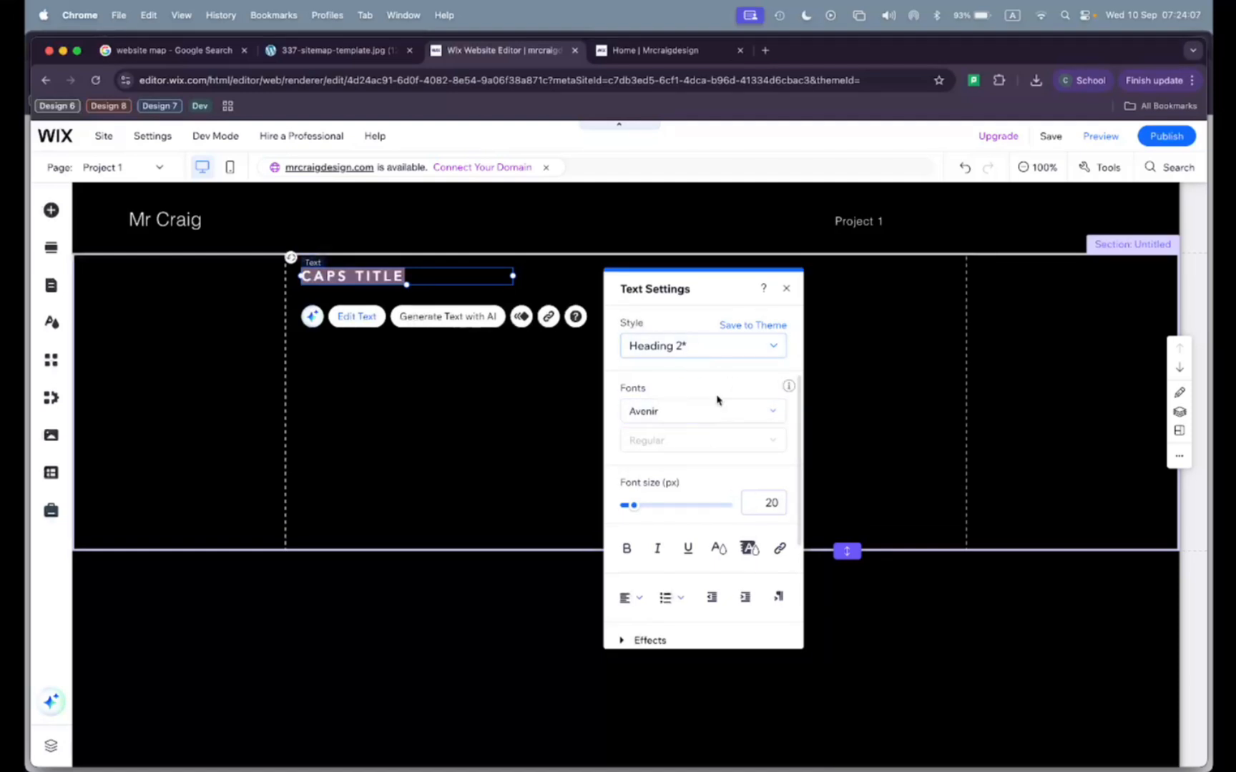
Try italic, bold and centered alignment on the CAPS TITLE text, returning it to plain, left-aligned text
scroll(718, 400, down, 3)
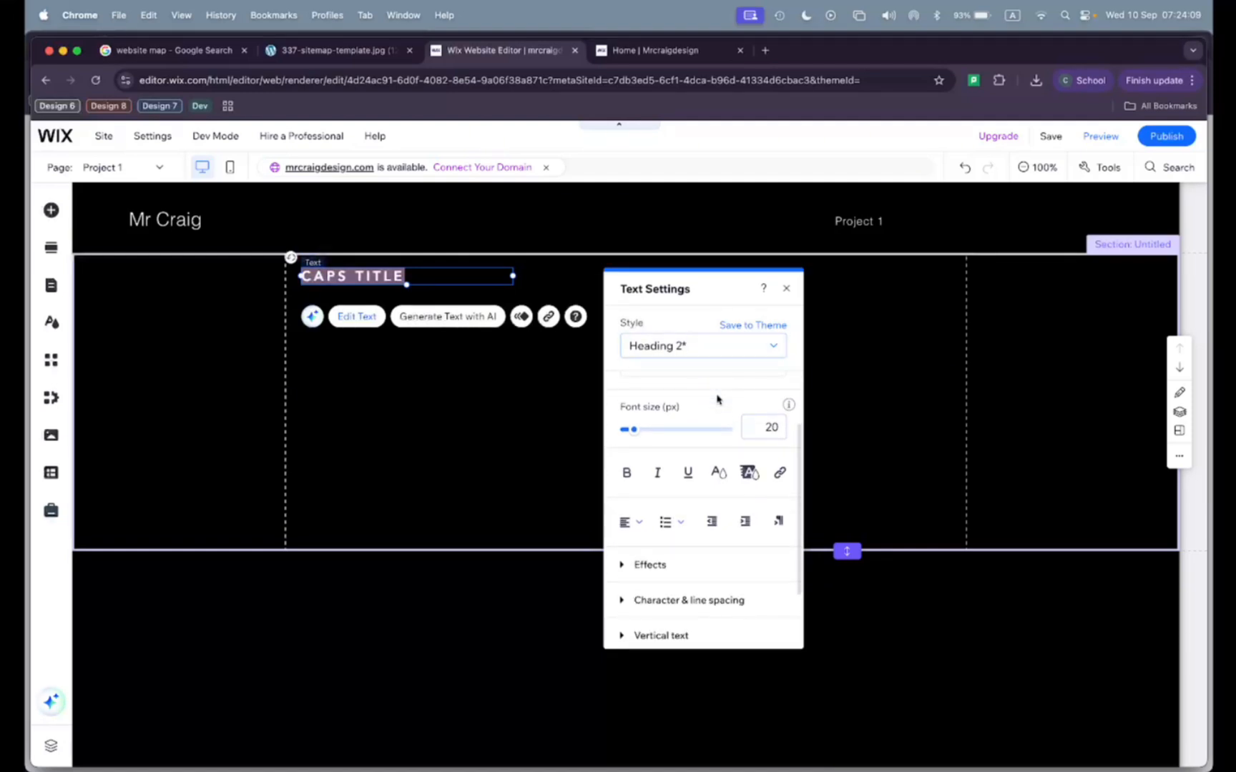
click(658, 477)
click(658, 476)
click(628, 473)
click(631, 475)
scroll(656, 480, up, 1)
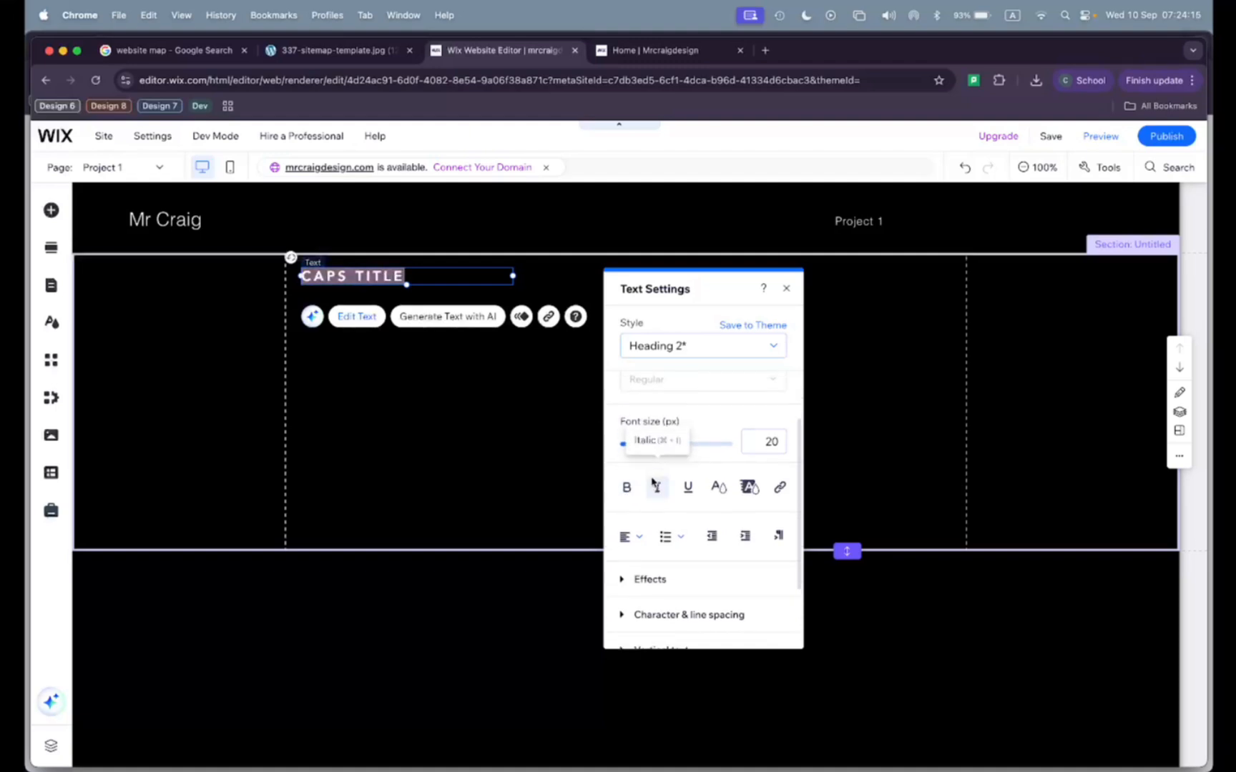
click(632, 552)
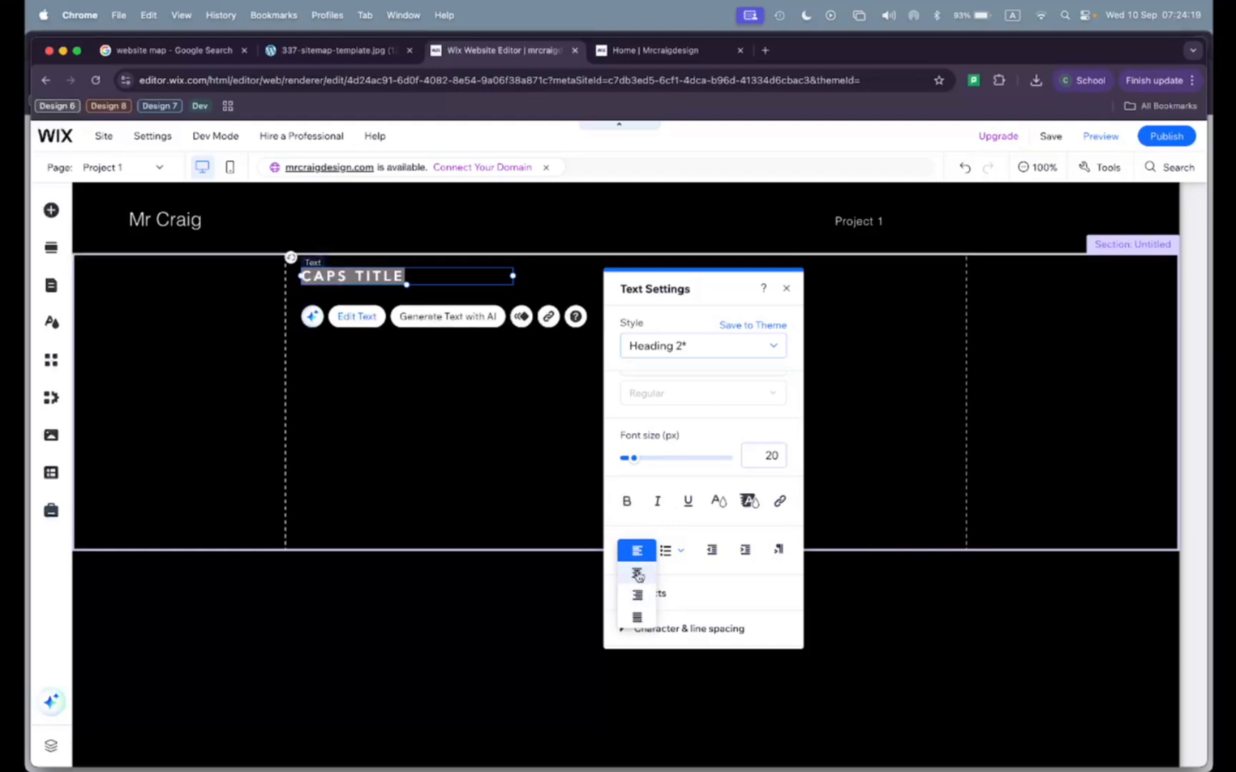
click(638, 575)
click(637, 551)
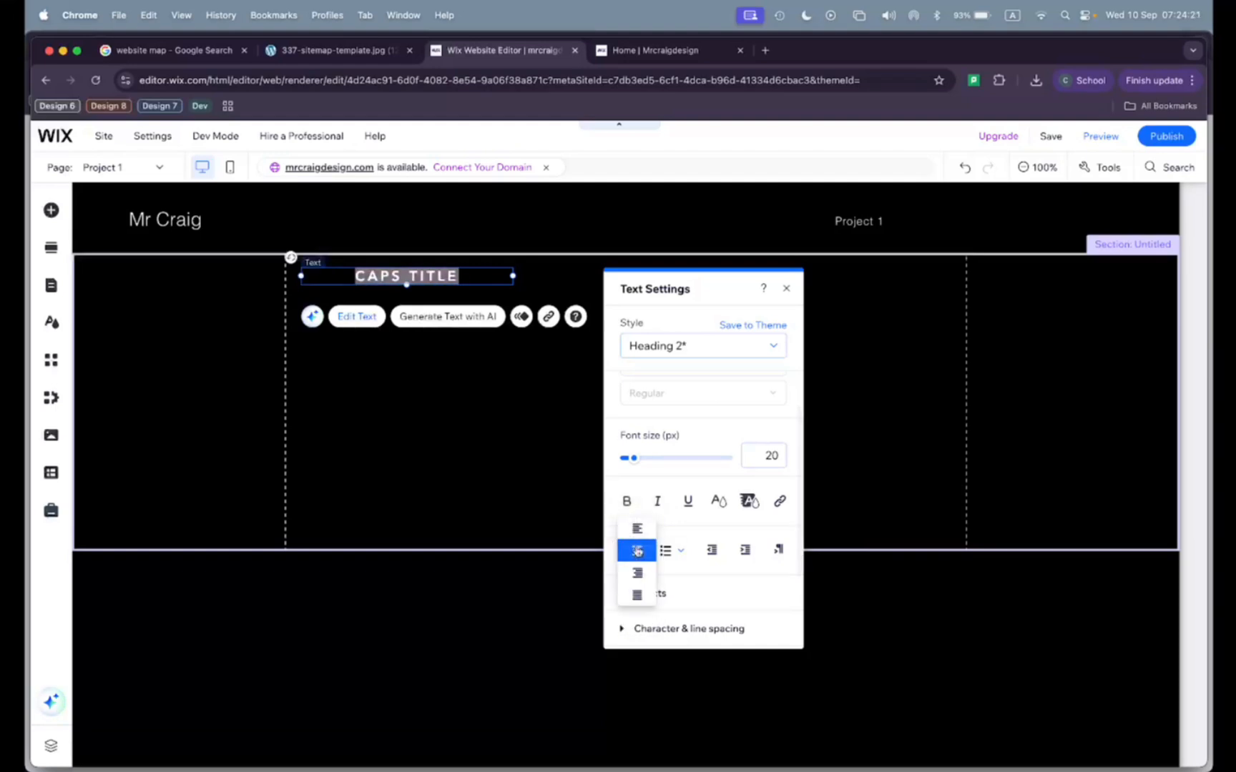
click(637, 529)
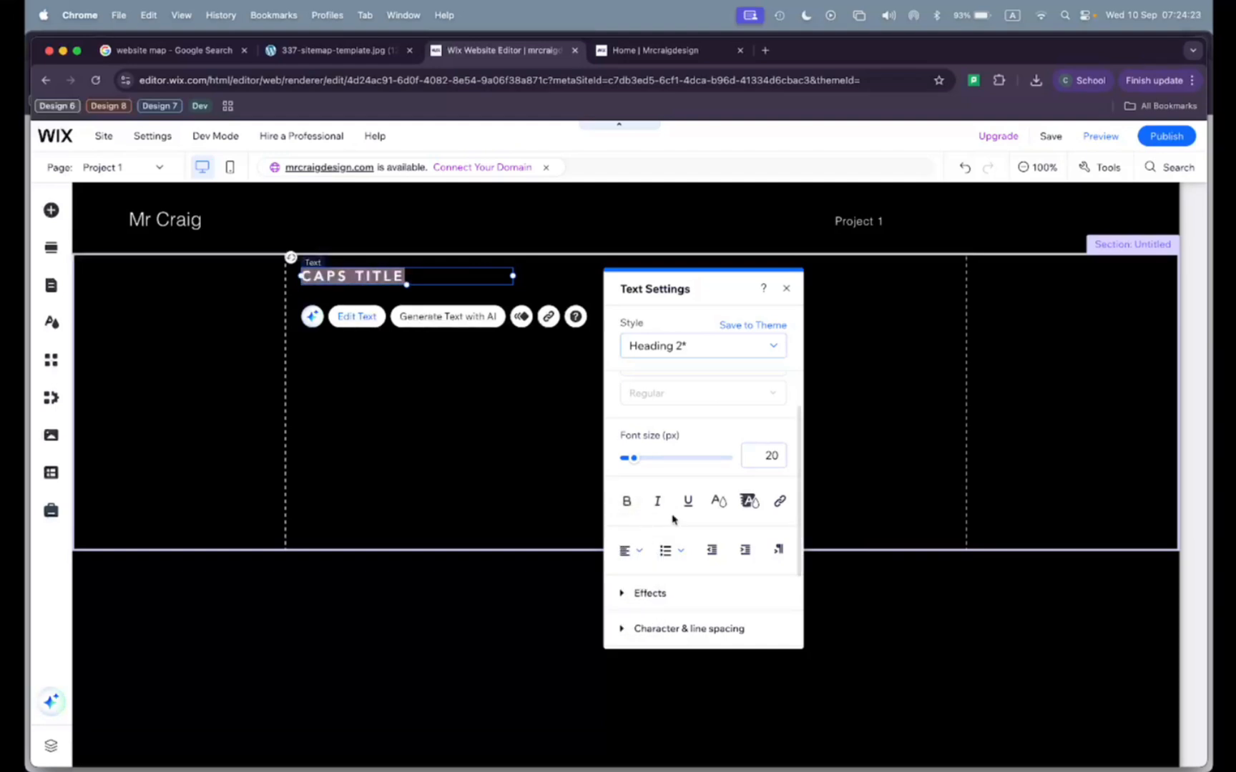
Set the CAPS TITLE text's font size to 36 px and close its text settings
scroll(672, 519, up, 1)
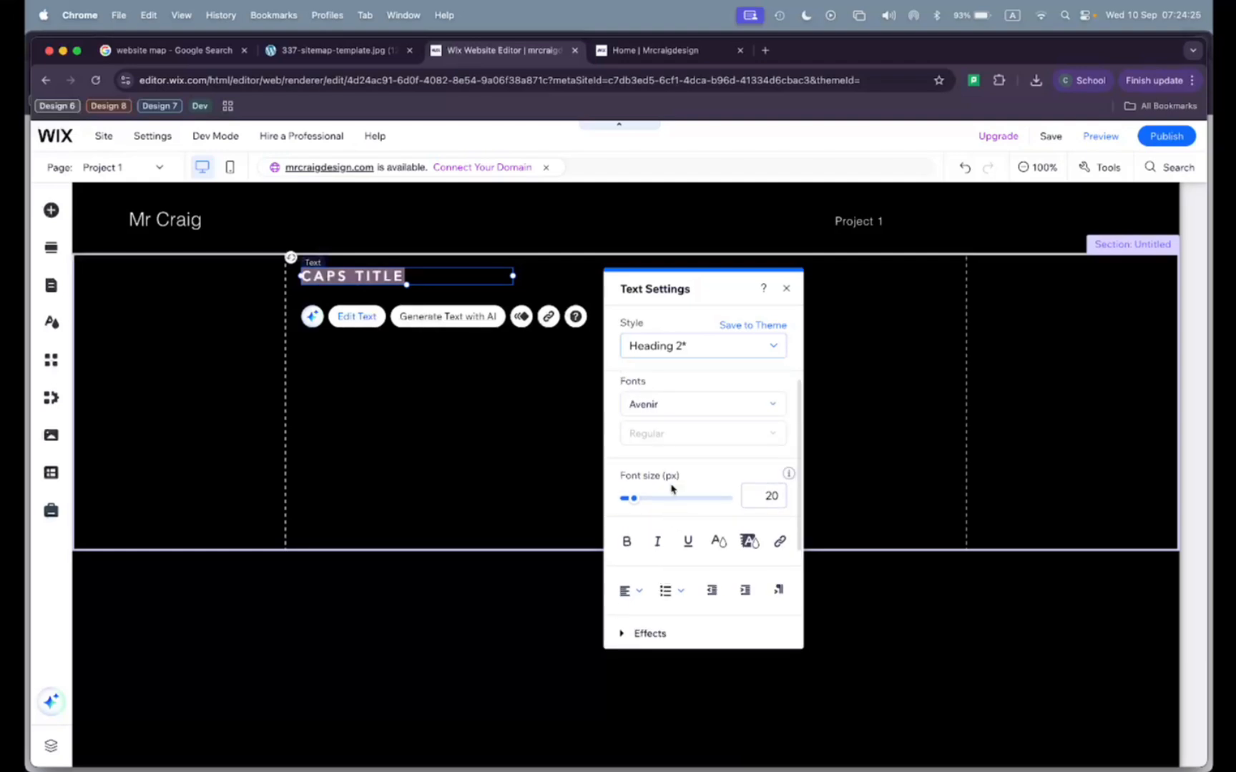
drag(634, 499, 642, 504)
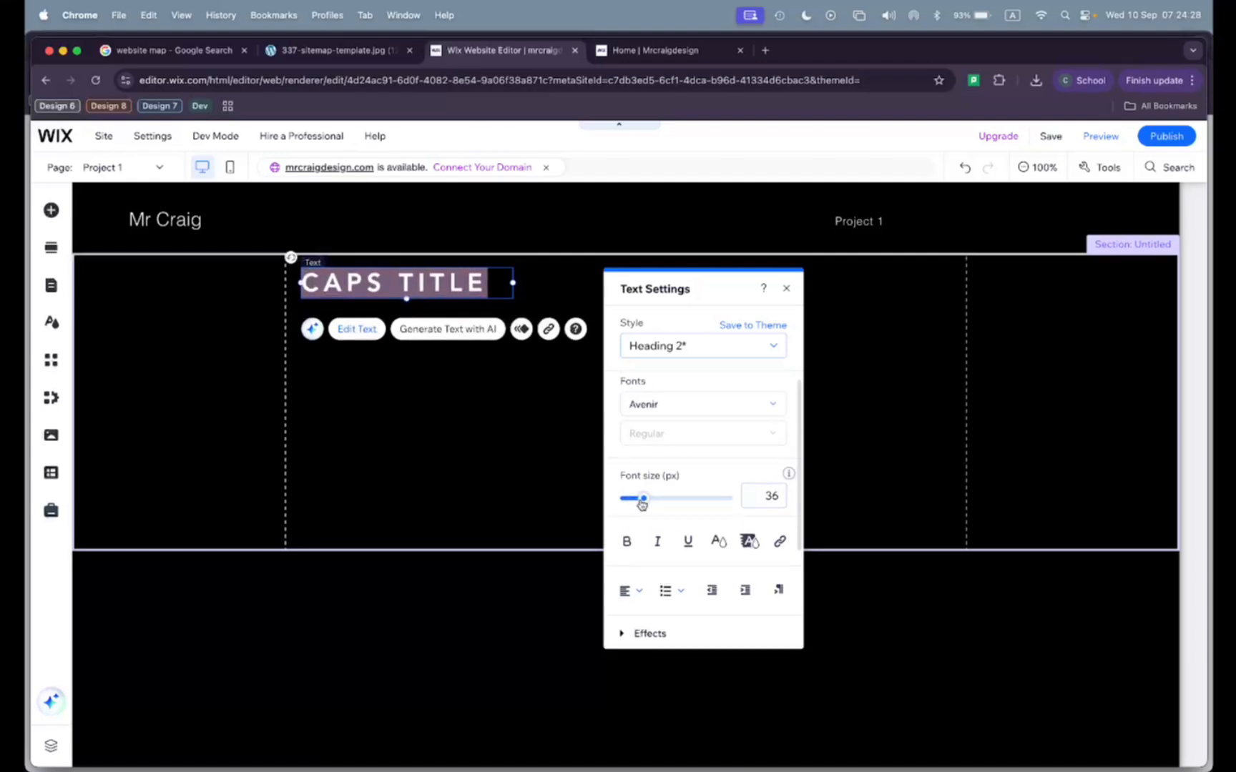
click(786, 290)
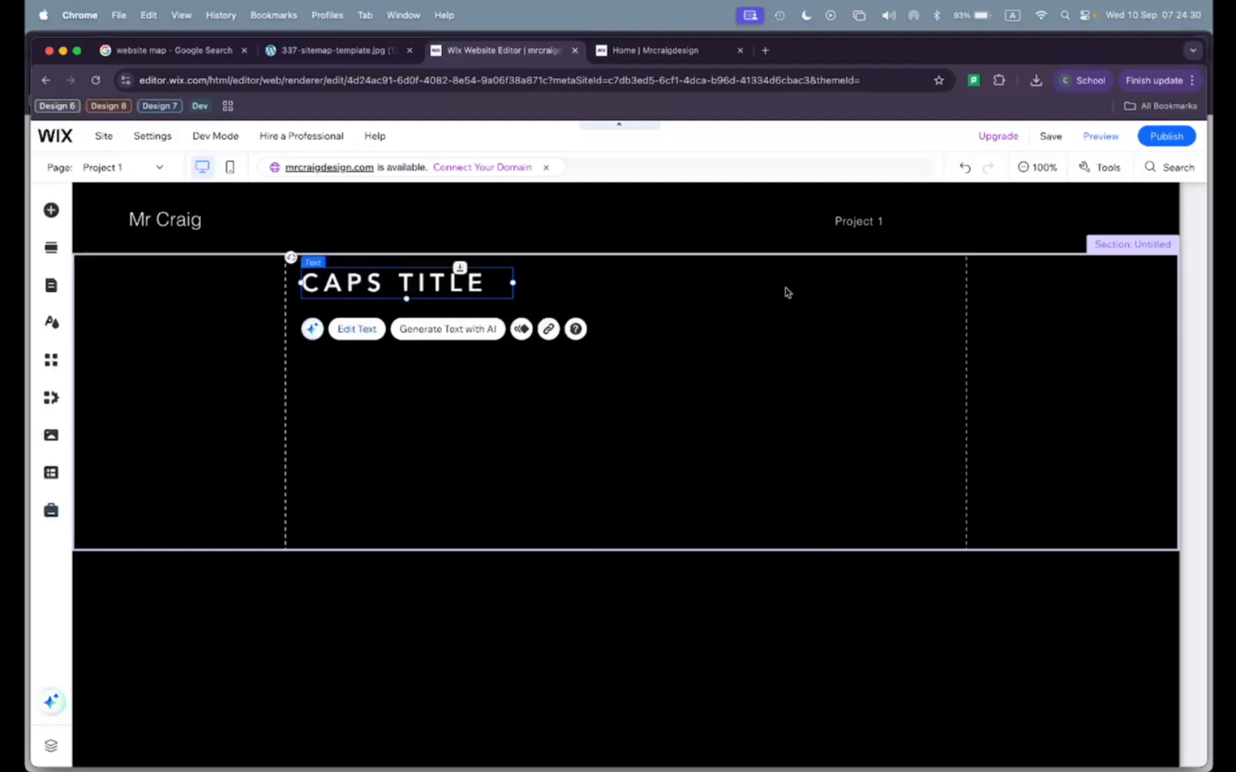
Replace the title's placeholder text with PROJECT 1 in capital letters
click(470, 282)
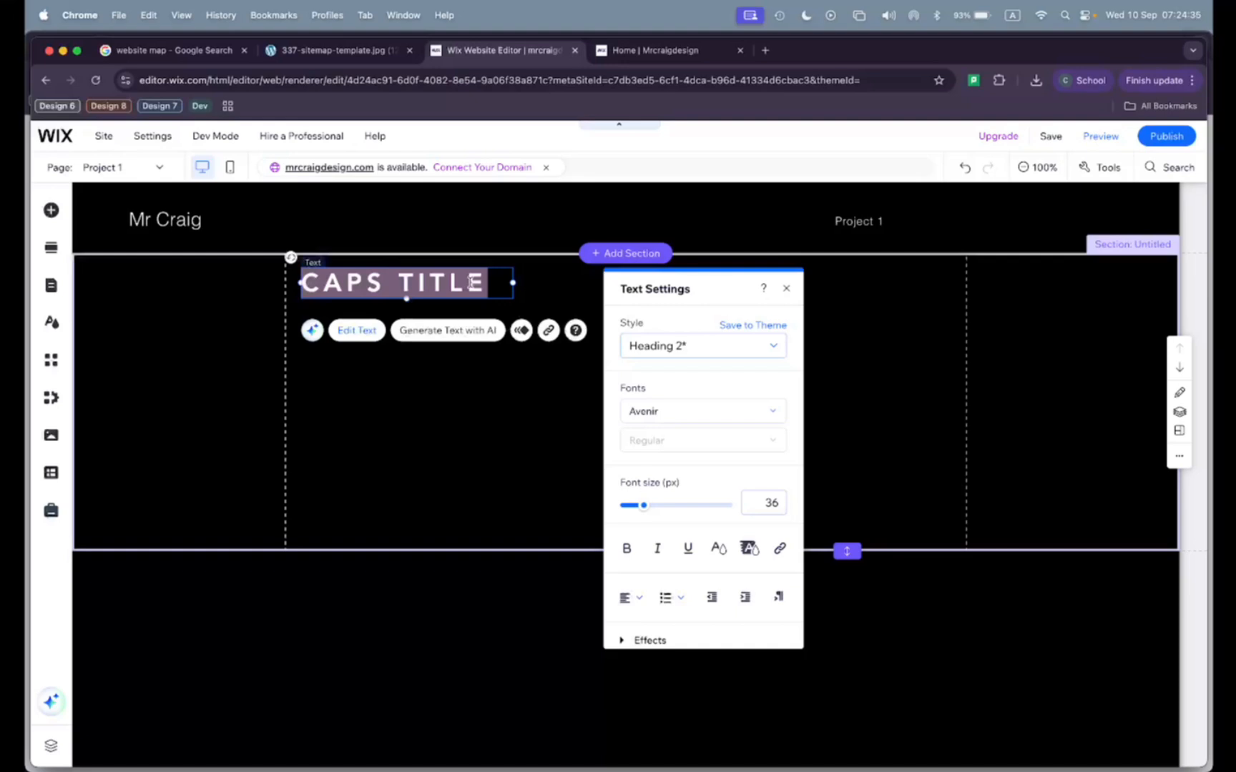
text(Project 1)
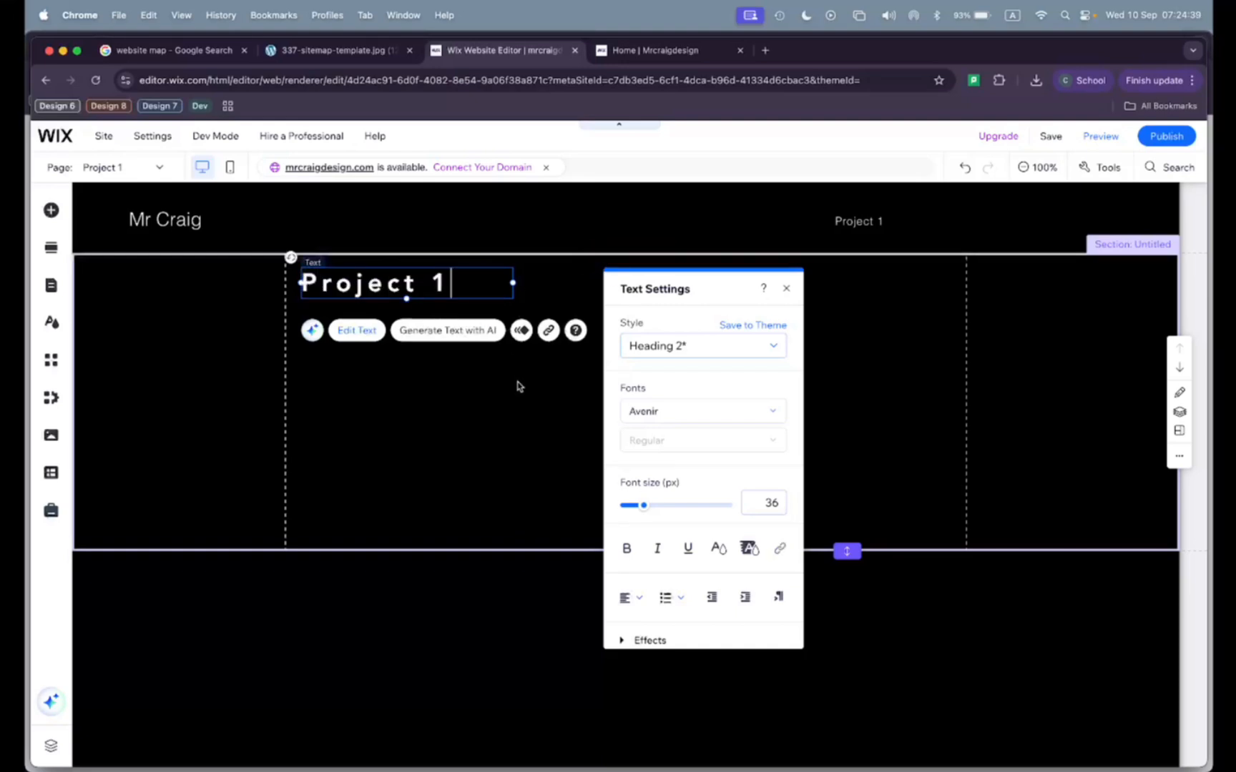
drag(418, 283, 317, 284)
text(ROJEC)
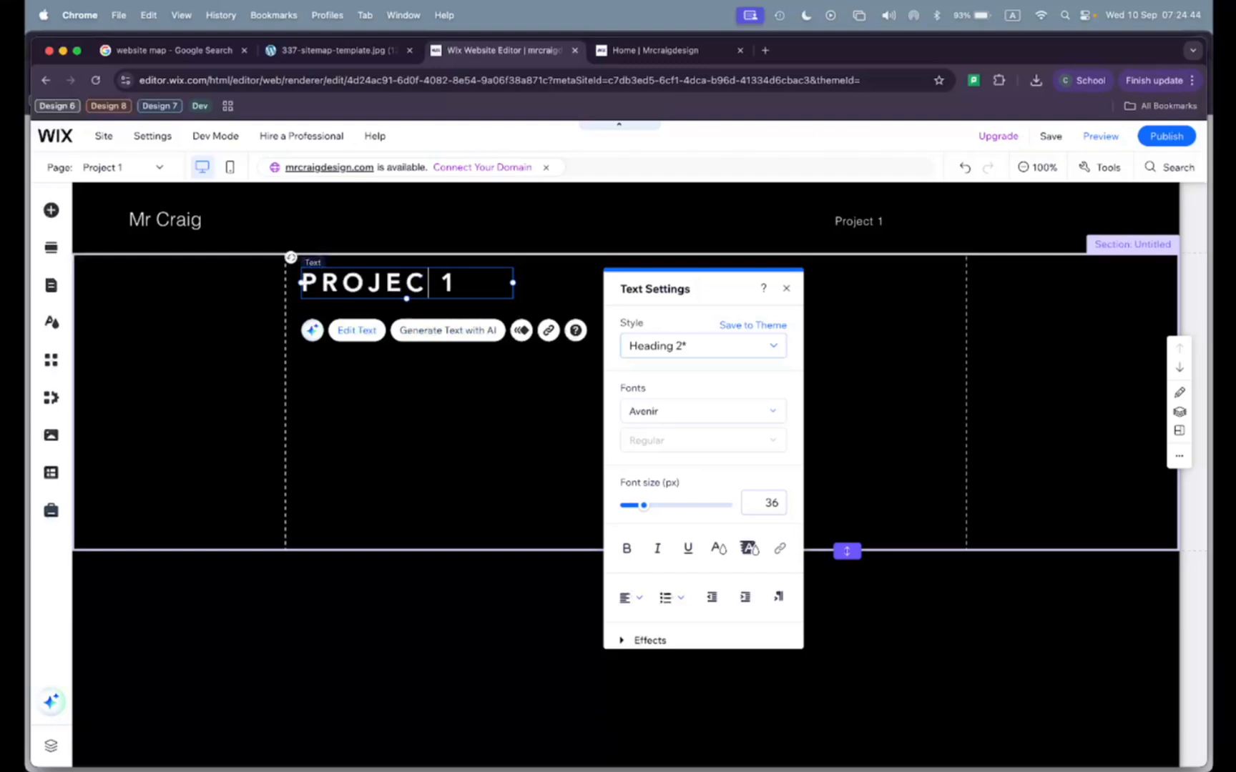
text(T)
click(379, 392)
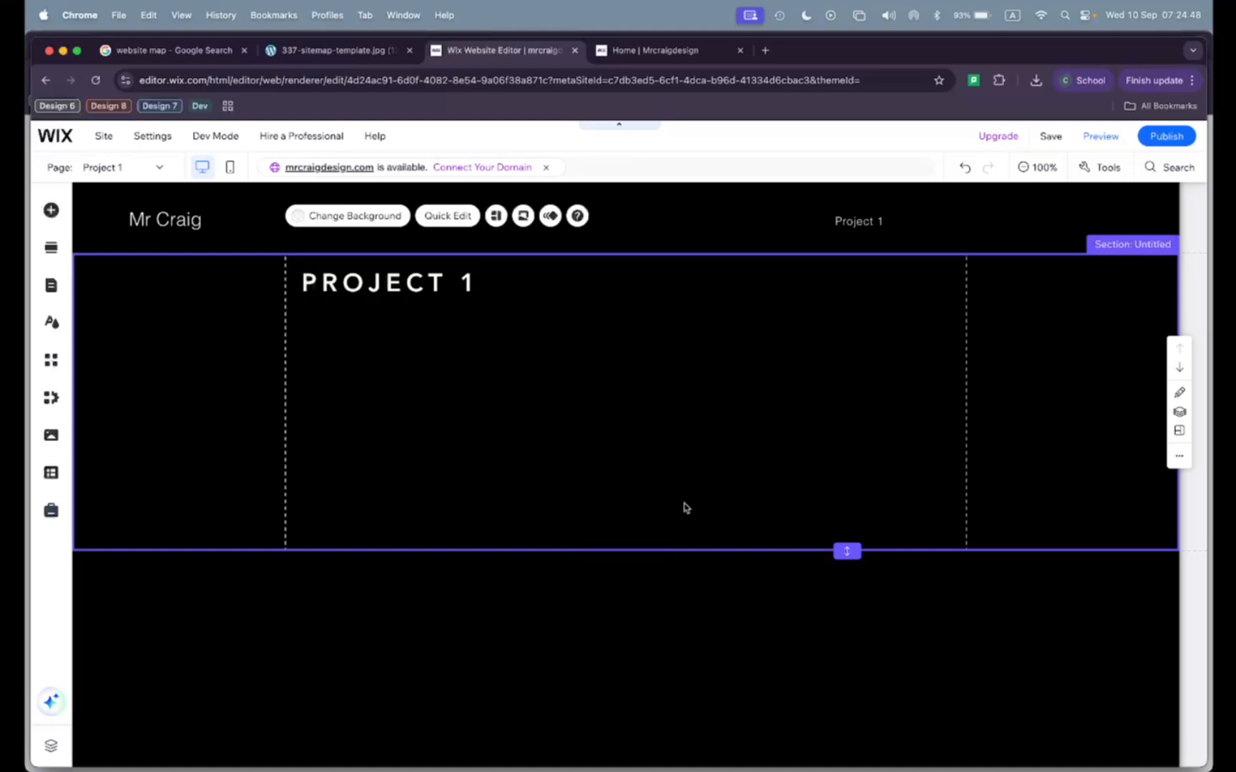
Increase the first section's height slightly and add the free Wix image Orange Glitter Texture to it
drag(851, 549, 848, 576)
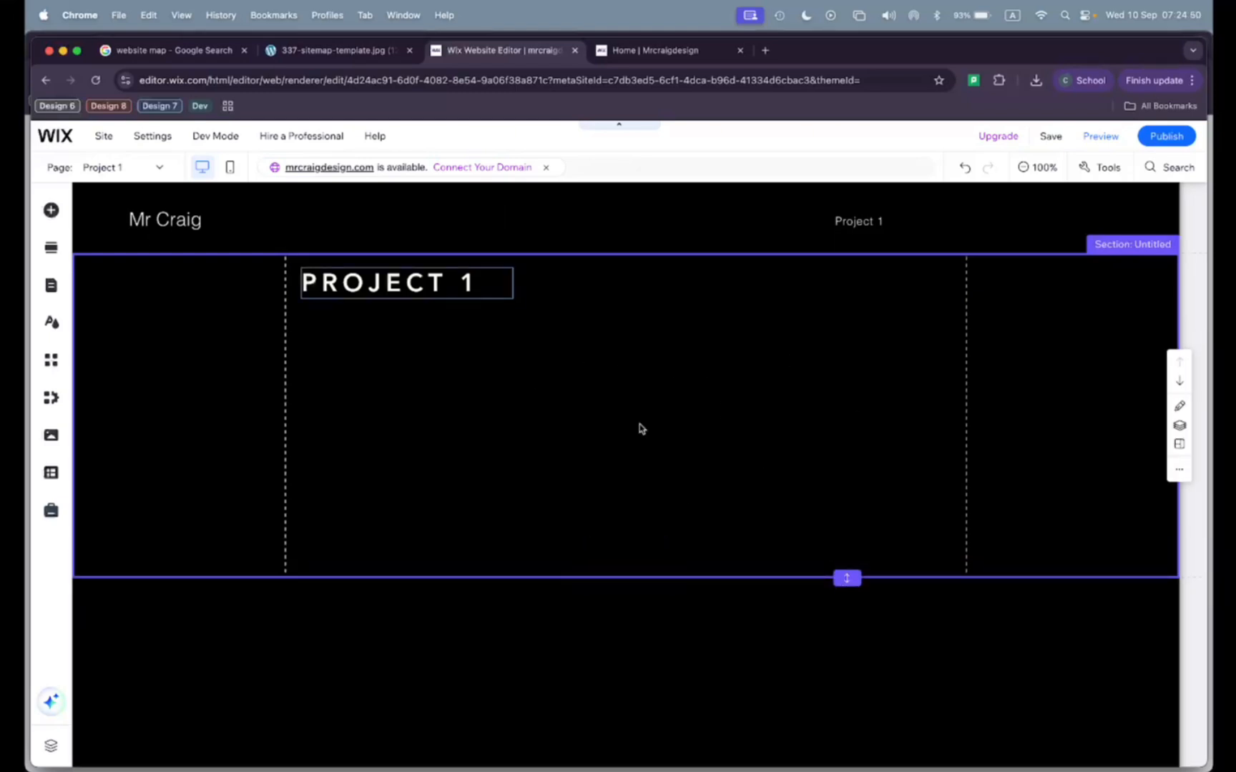
click(51, 209)
click(107, 263)
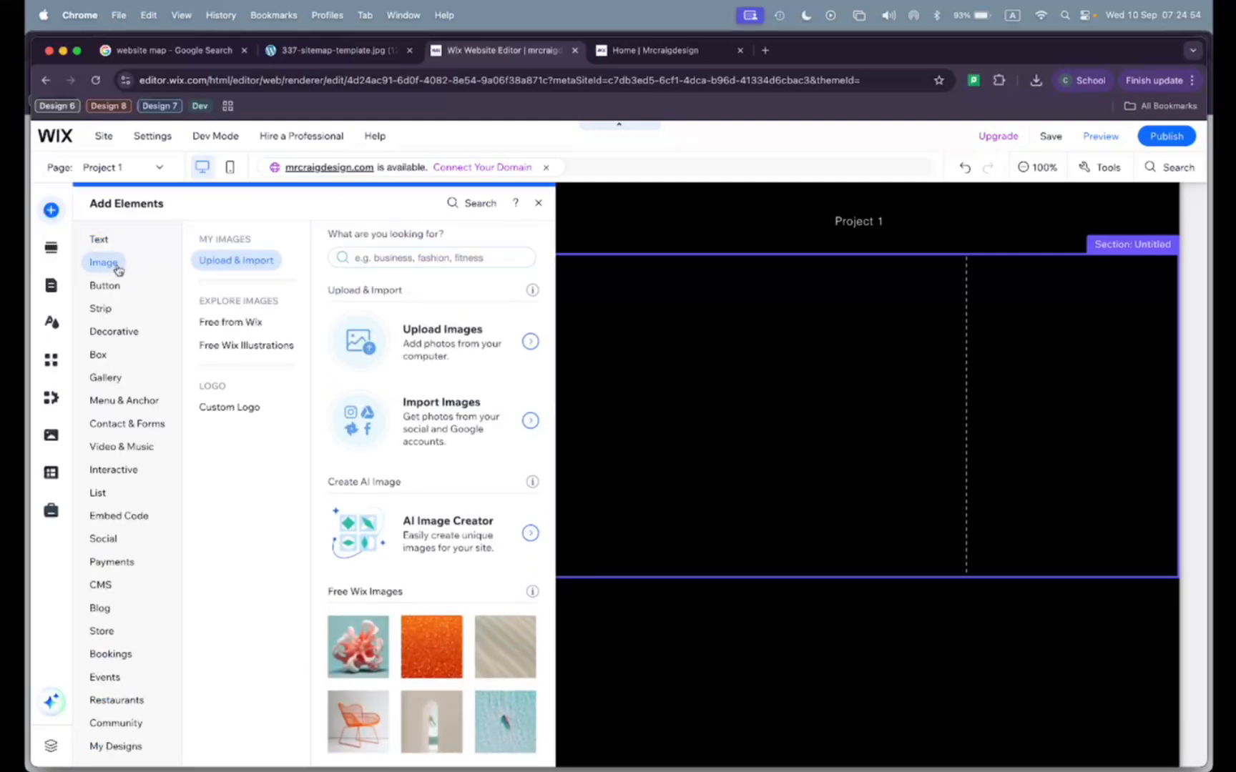
scroll(428, 510, down, 2)
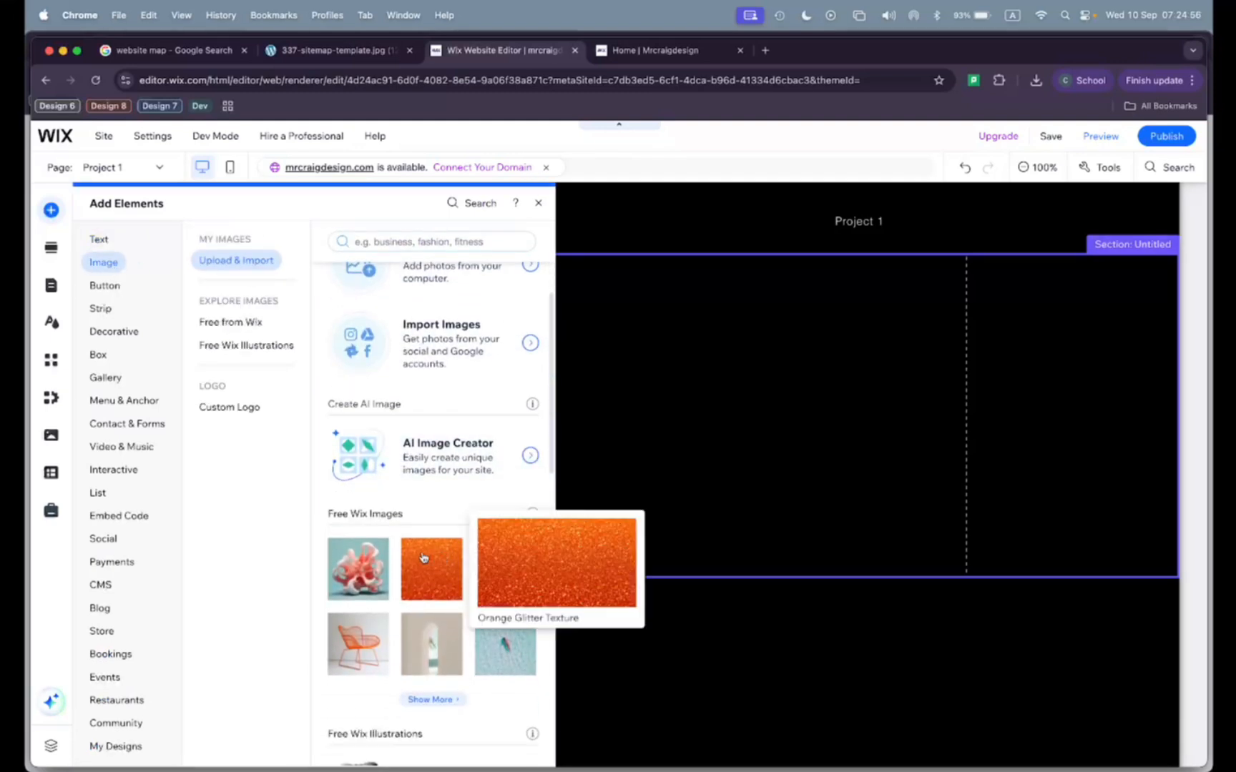
click(421, 565)
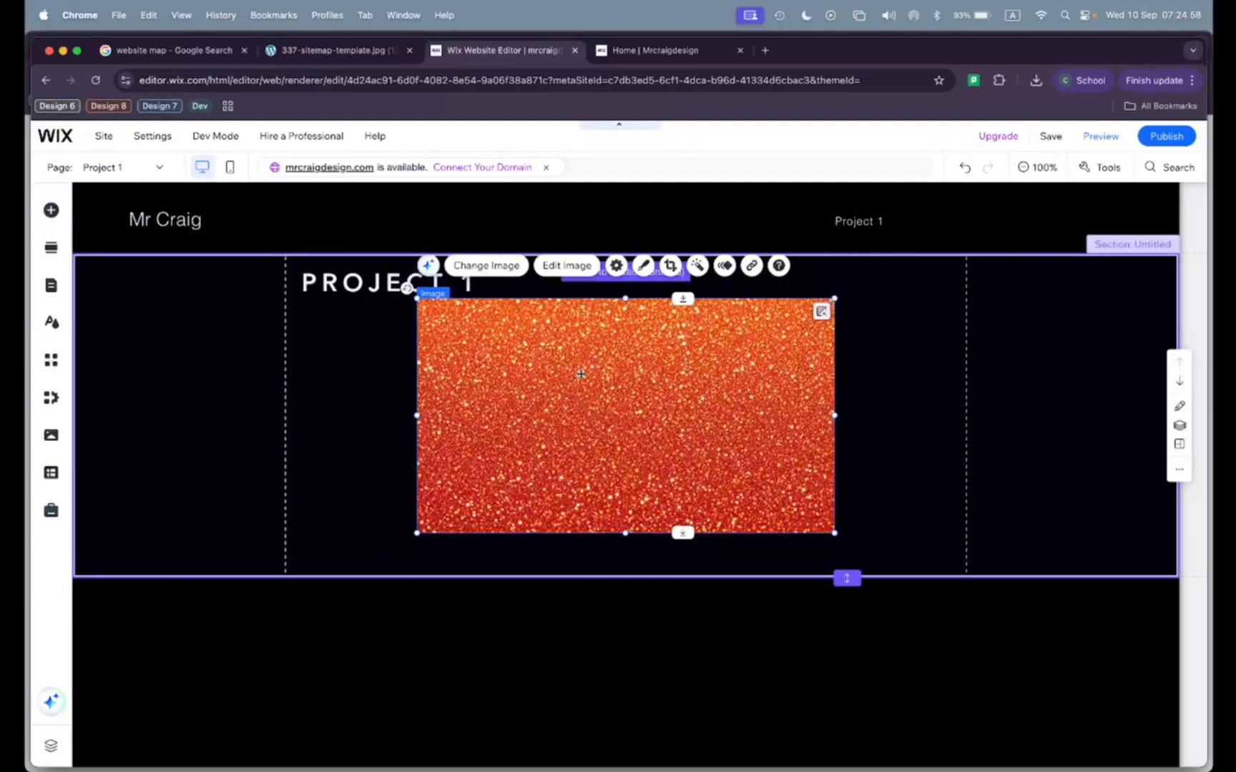
Move the orange glitter image slightly down so it sits clear below the PROJECT 1 title, then deselect it
drag(581, 374, 598, 385)
click(918, 368)
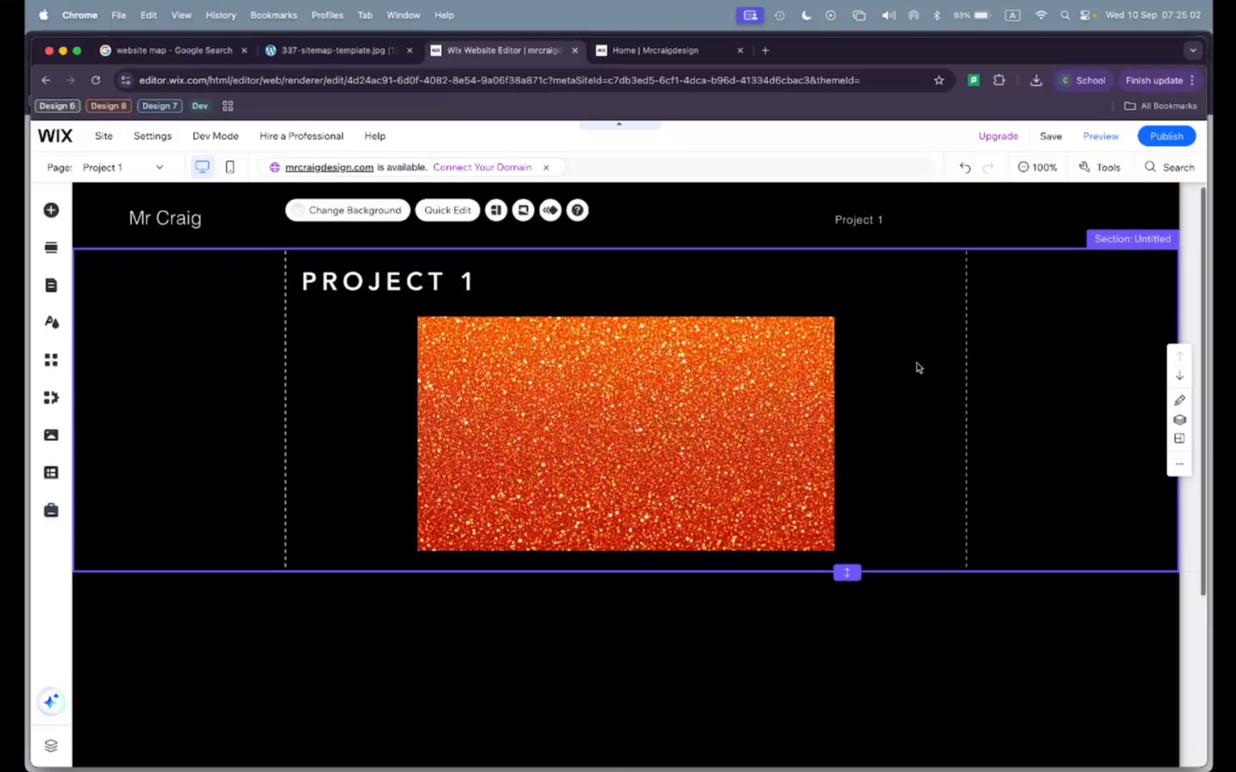
scroll(918, 367, down, 1)
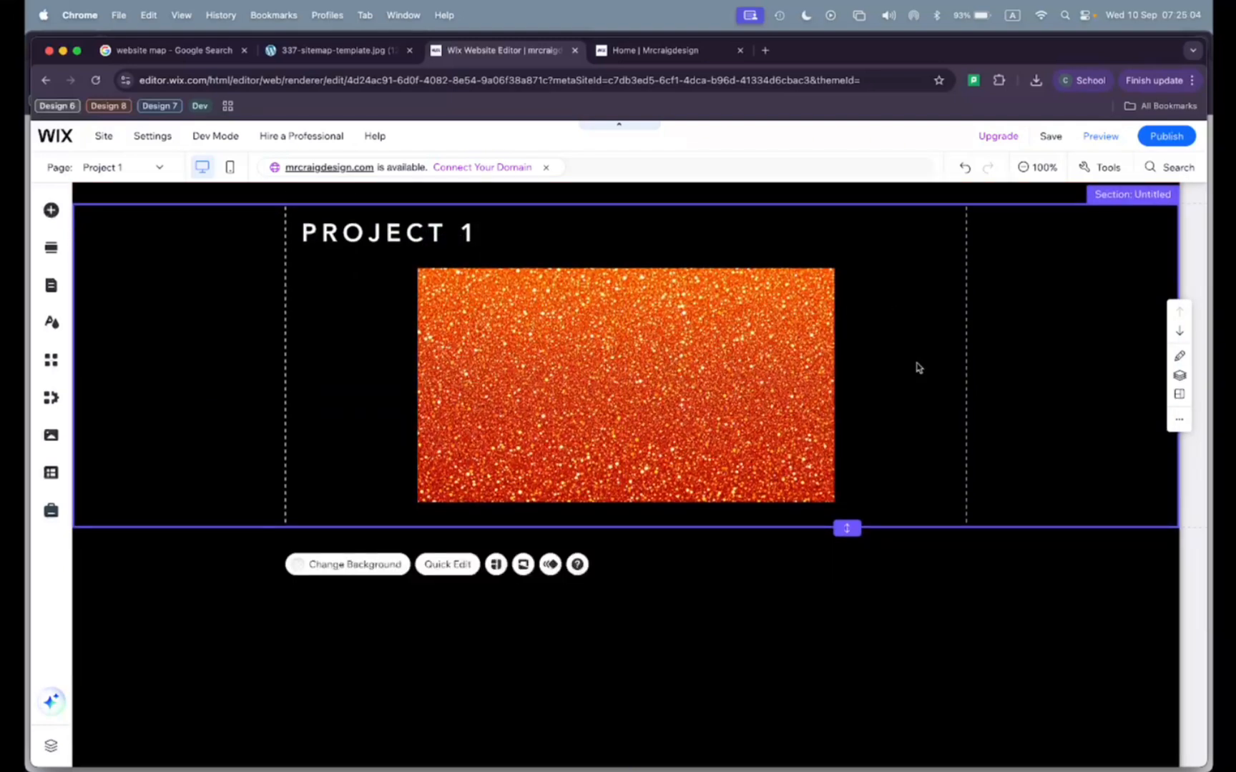
scroll(918, 367, down, 3)
mouse_move(798, 538)
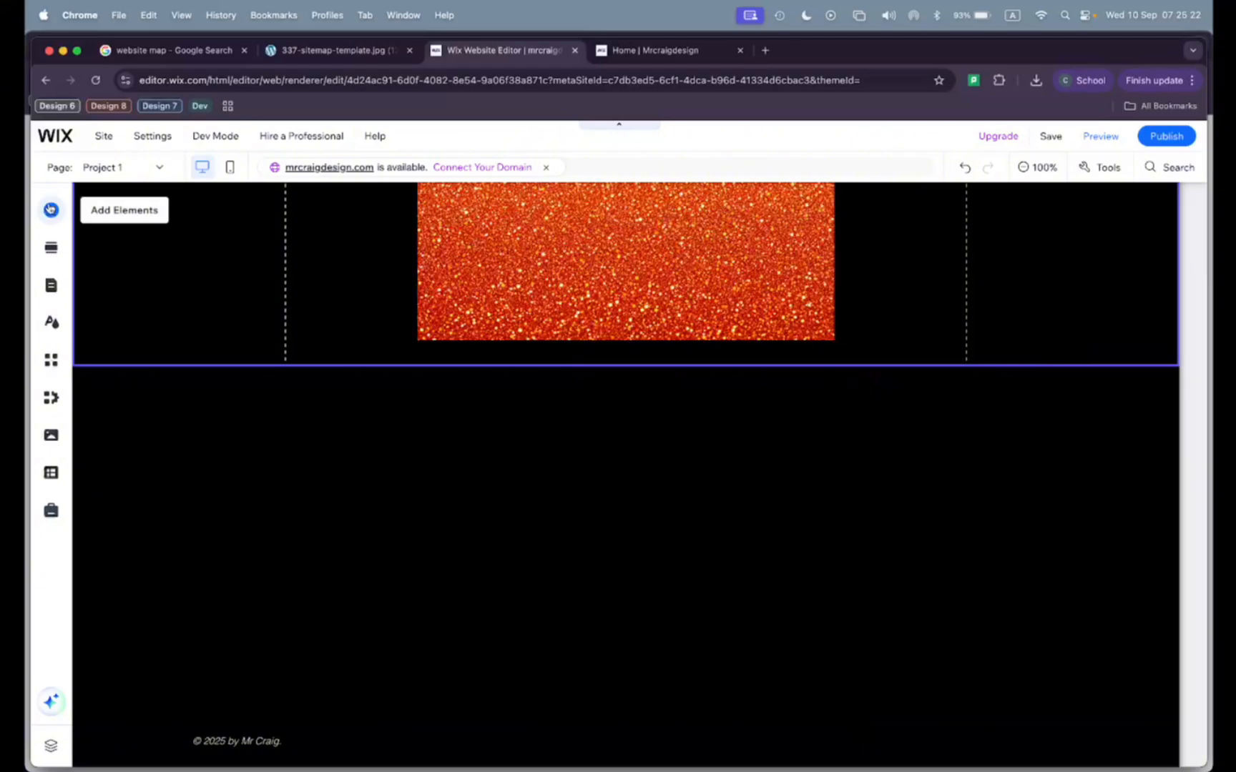
click(51, 210)
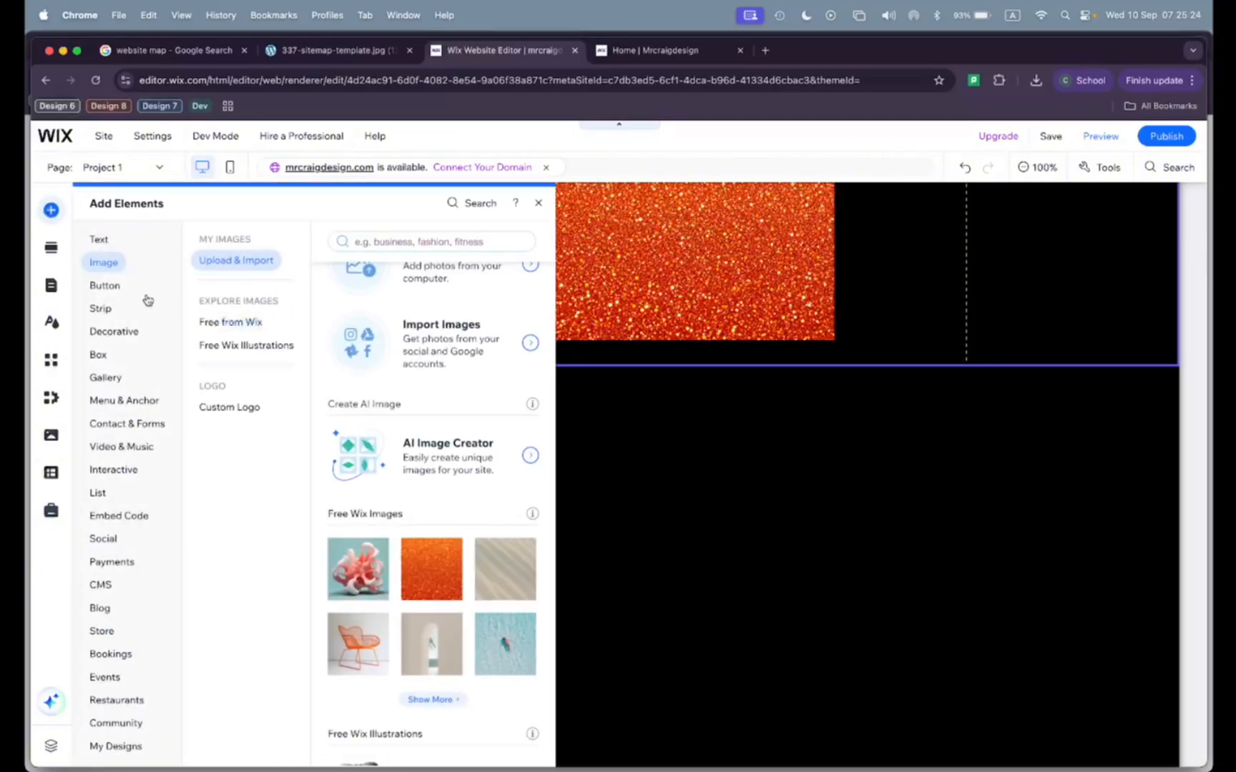
click(98, 239)
scroll(353, 264, down, 2)
scroll(382, 387, up, 3)
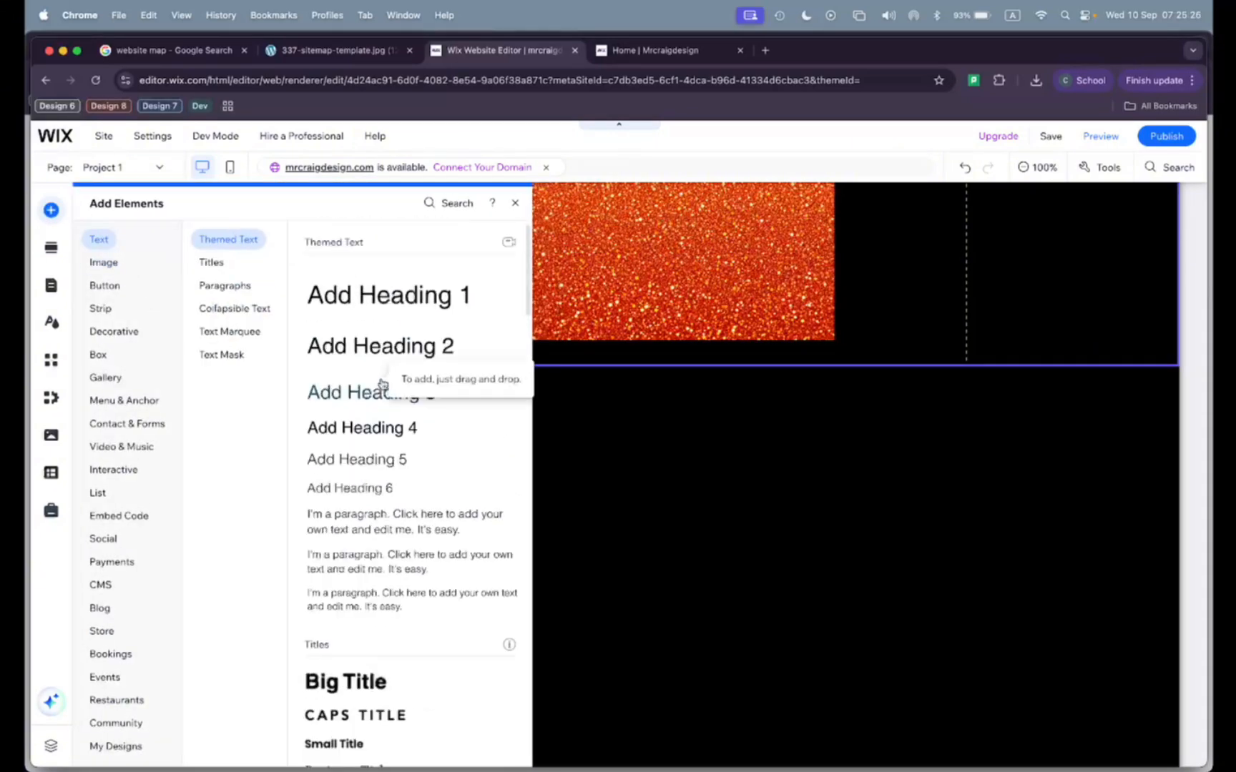
drag(389, 349, 665, 433)
key(Delete)
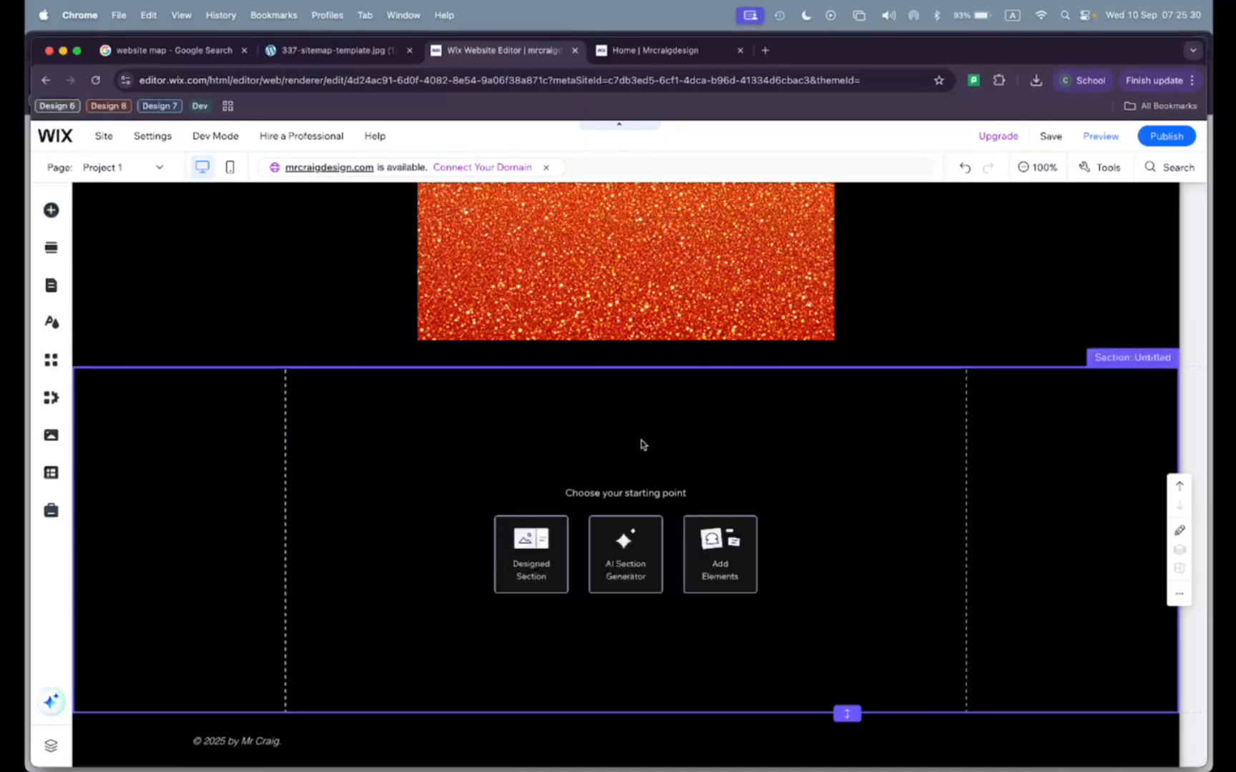
Add a Heading 3 themed text near the top of the empty second section and align its left edge with the PROJECT 1 title
click(52, 211)
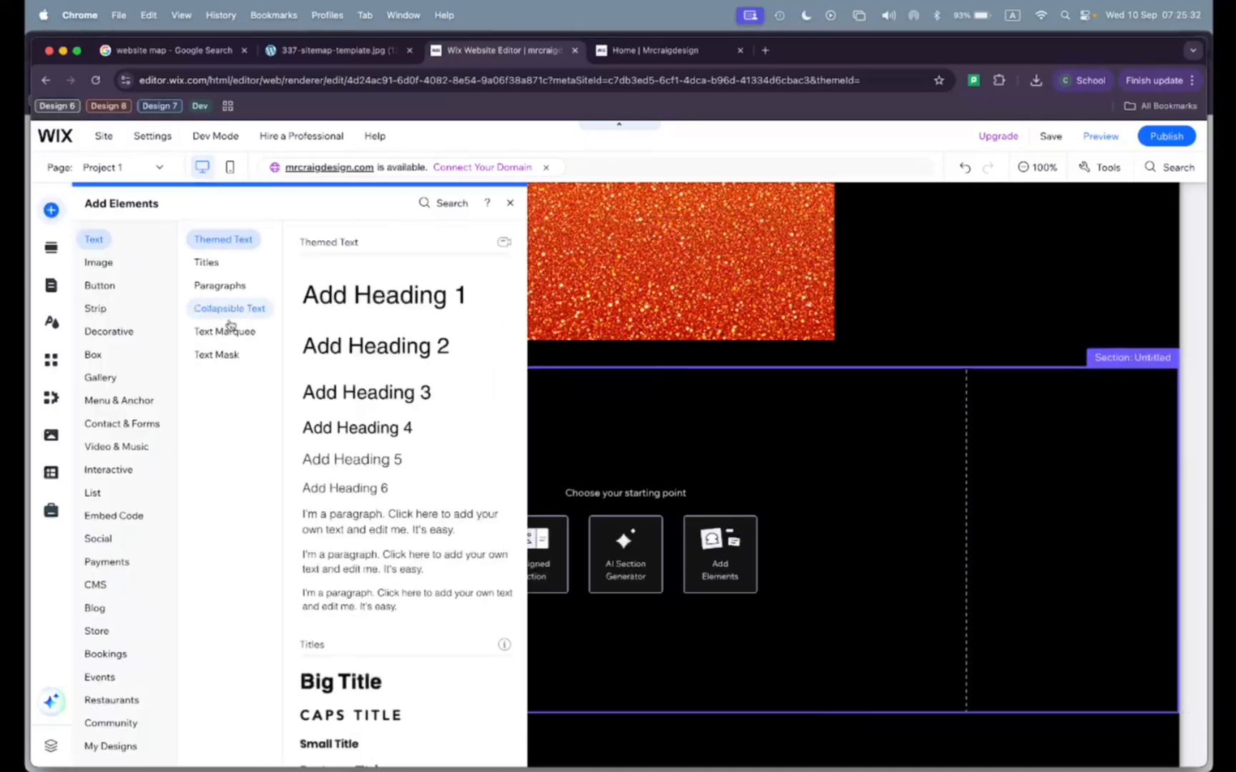
click(221, 355)
click(254, 247)
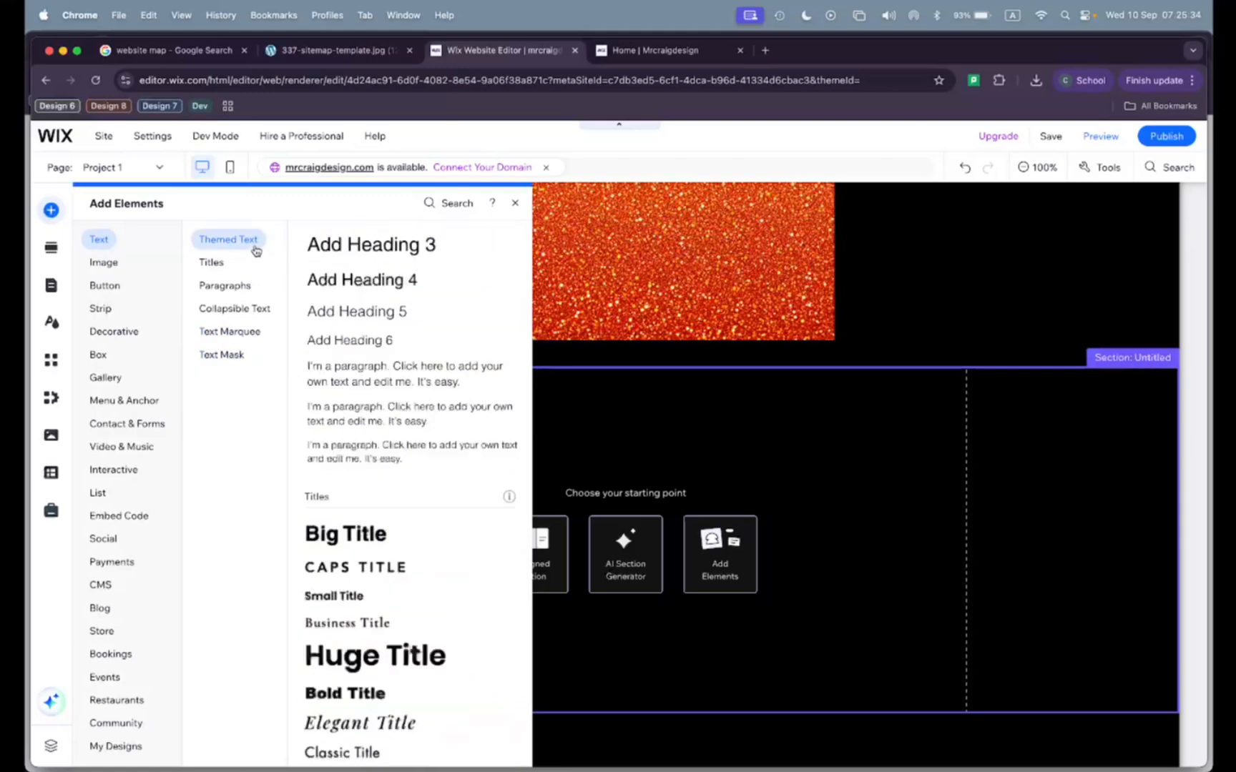
drag(392, 388, 468, 398)
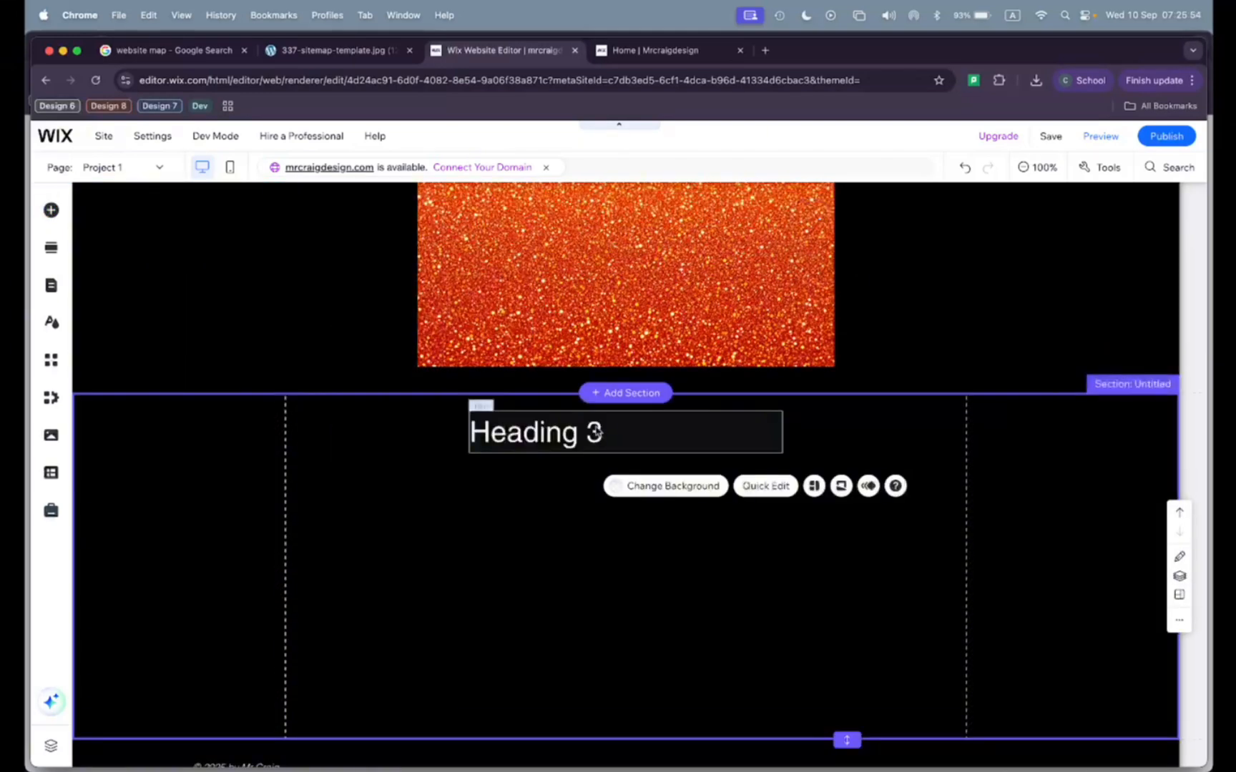
click(624, 430)
drag(624, 430, 486, 439)
scroll(488, 443, up, 2)
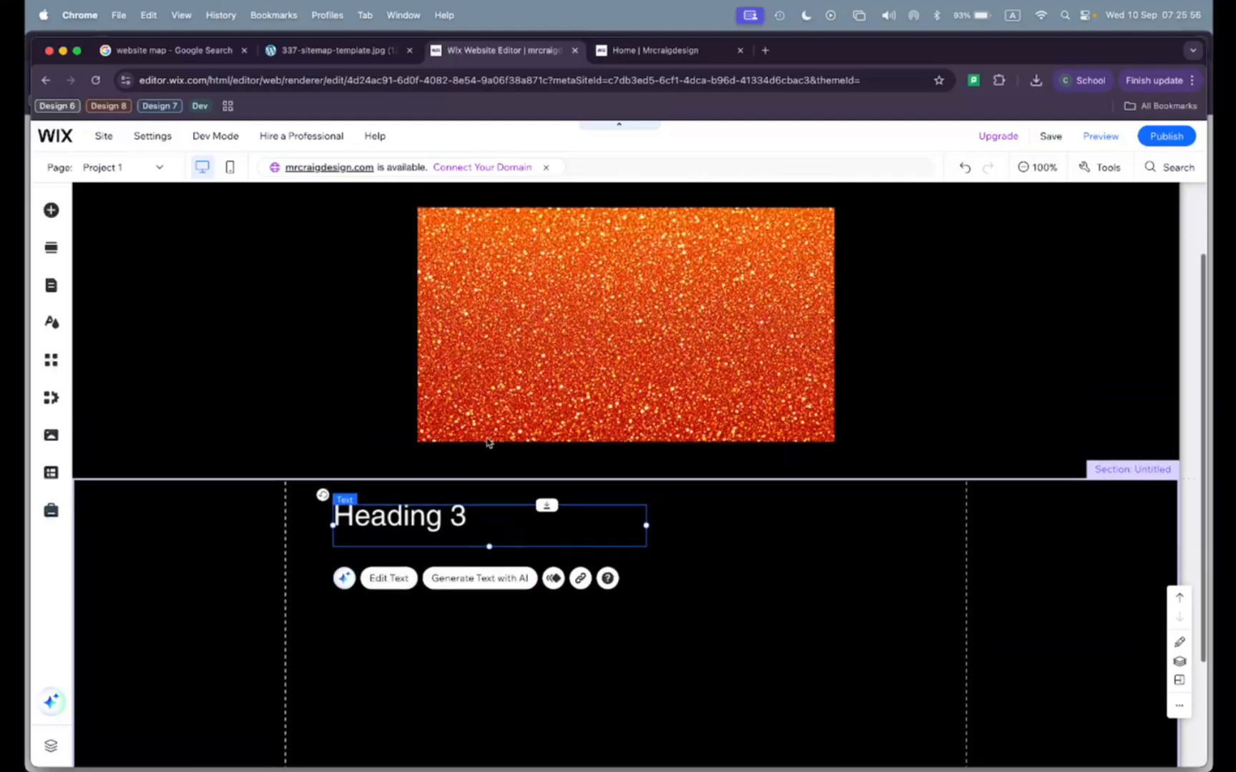
drag(443, 590, 410, 595)
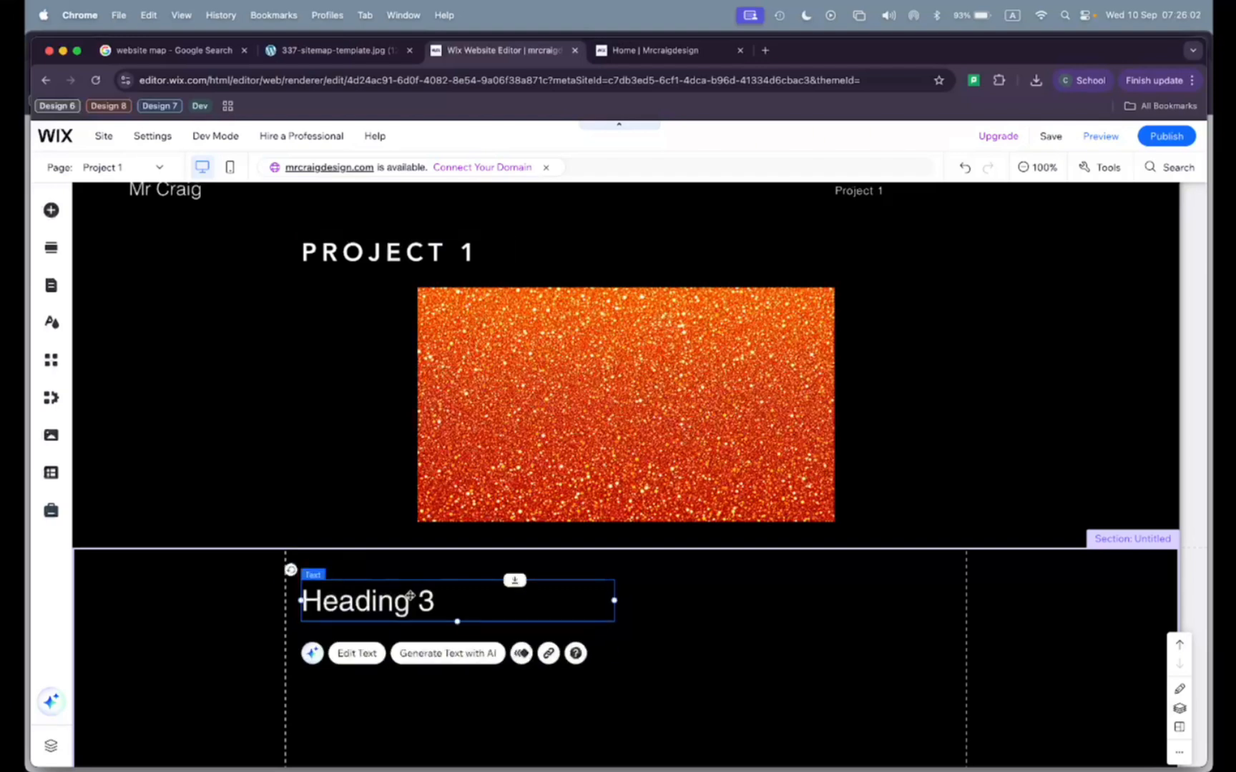
click(698, 596)
Replace the Heading 3 placeholder text in the second section with Inquiring and Analyzing
scroll(698, 596, down, 2)
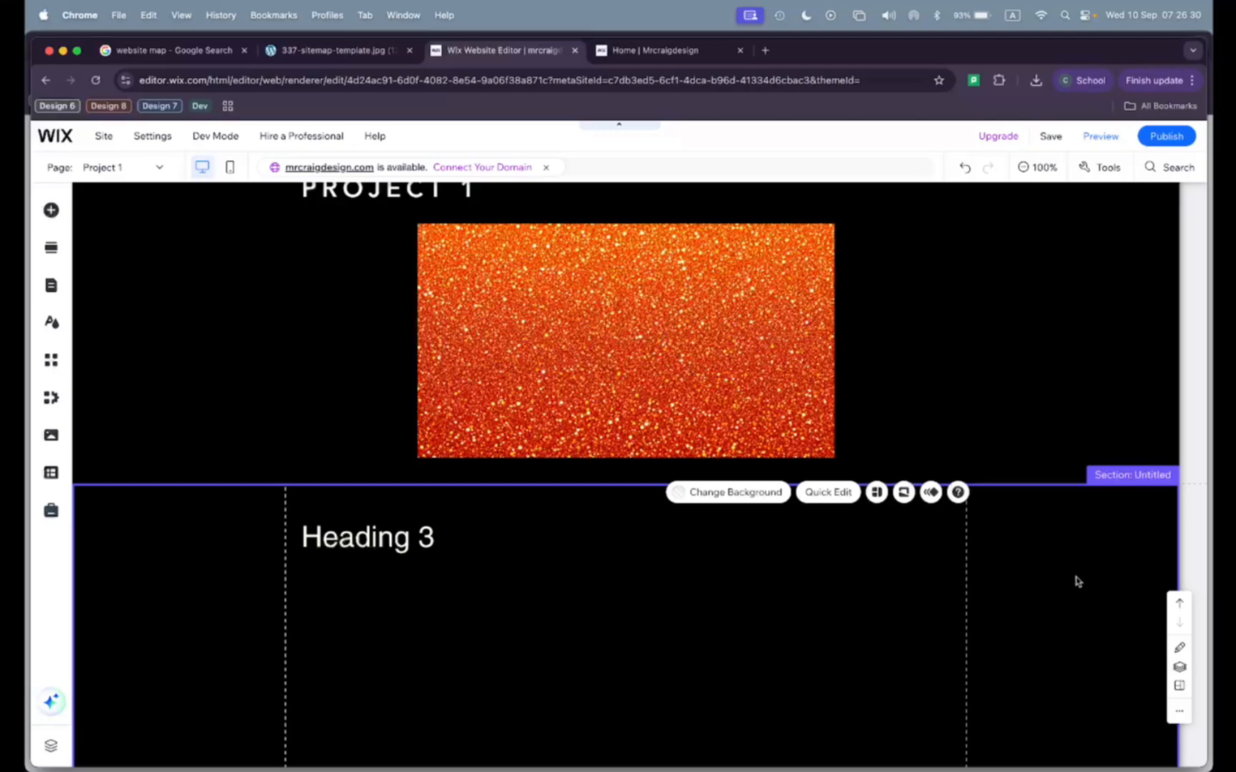
scroll(418, 499, up, 2)
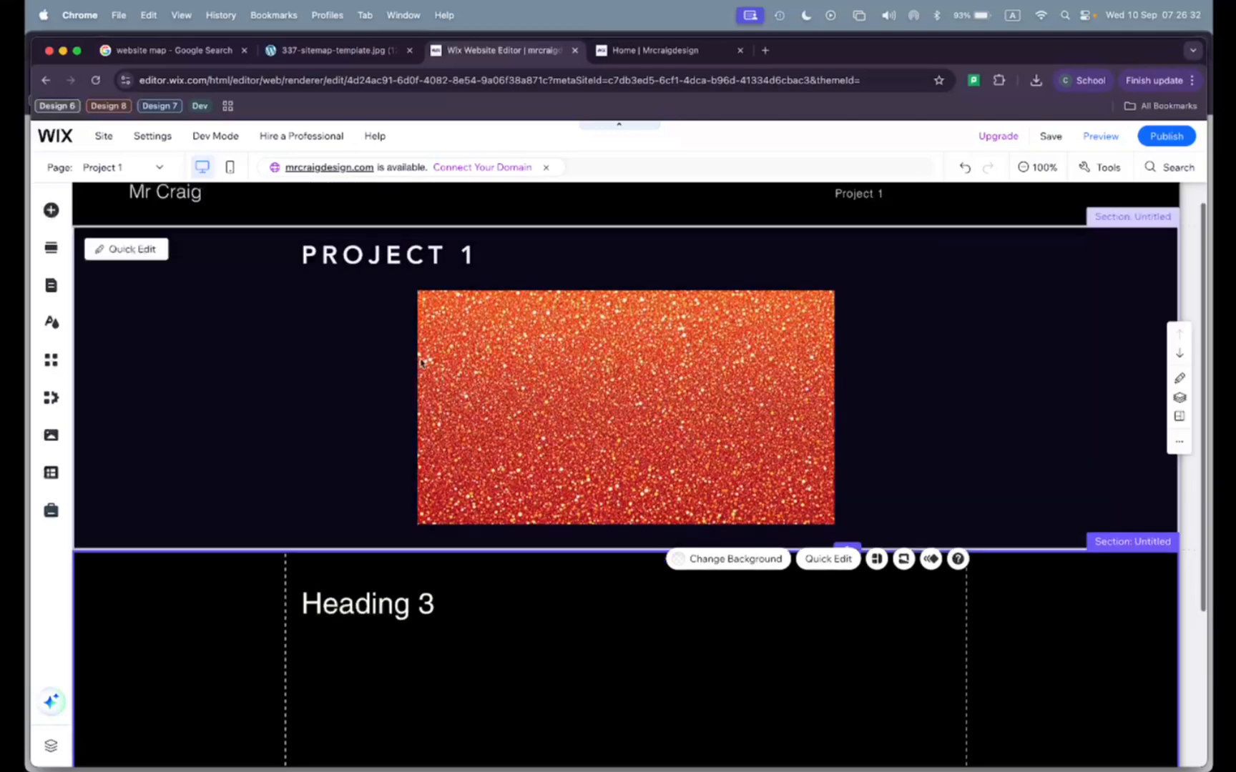
scroll(386, 622, up, 1)
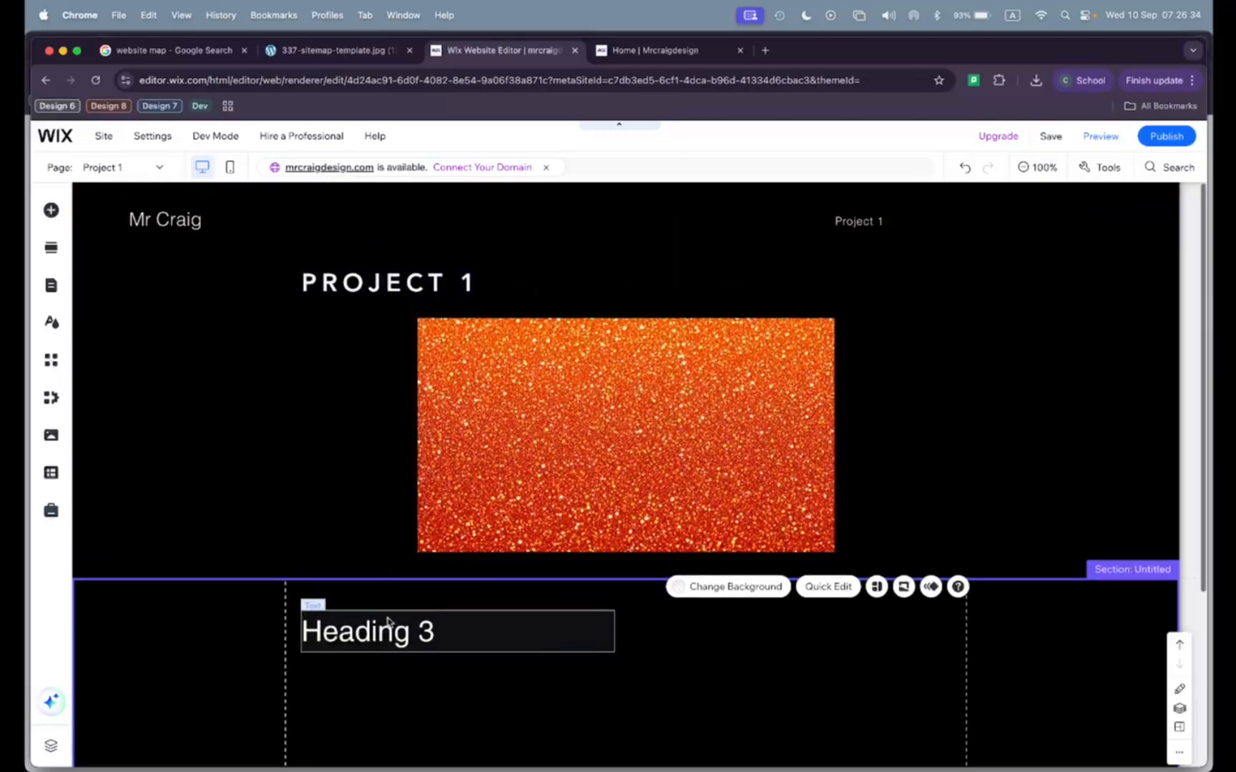
scroll(391, 477, down, 5)
click(408, 455)
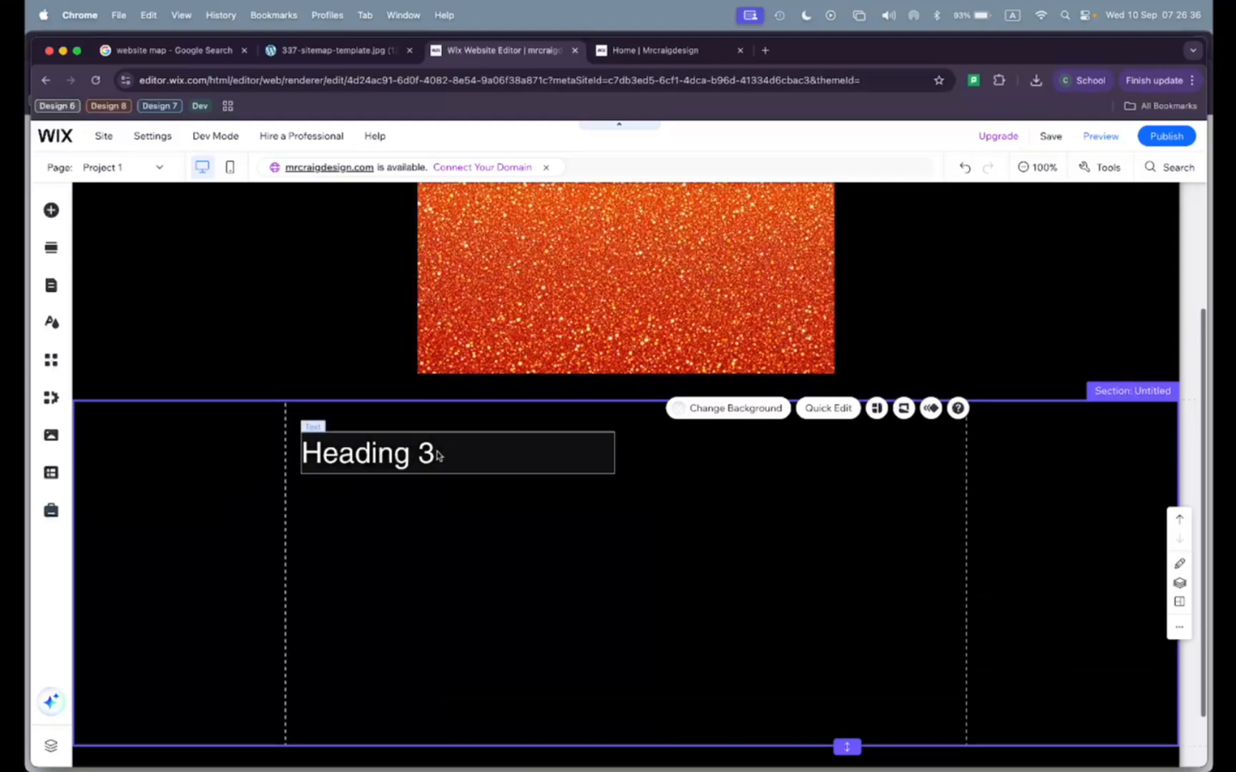
double_click(406, 455)
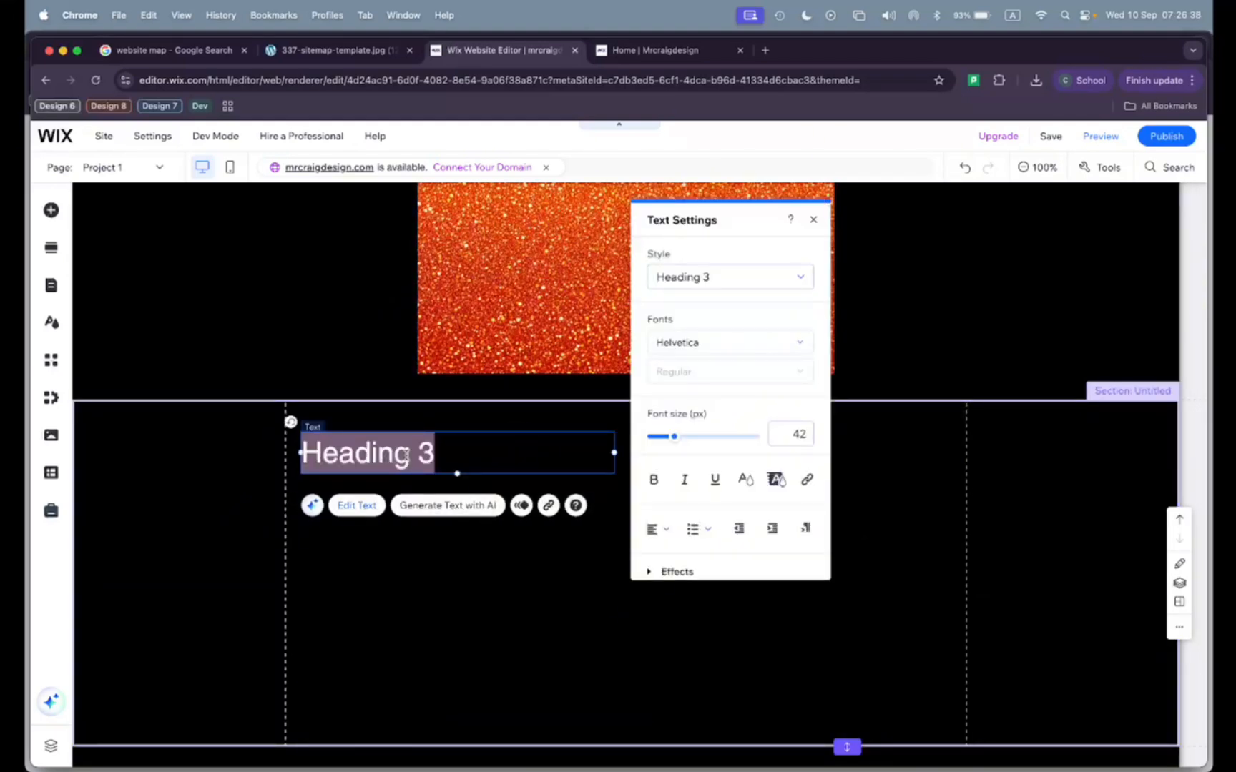
text(Inquirew)
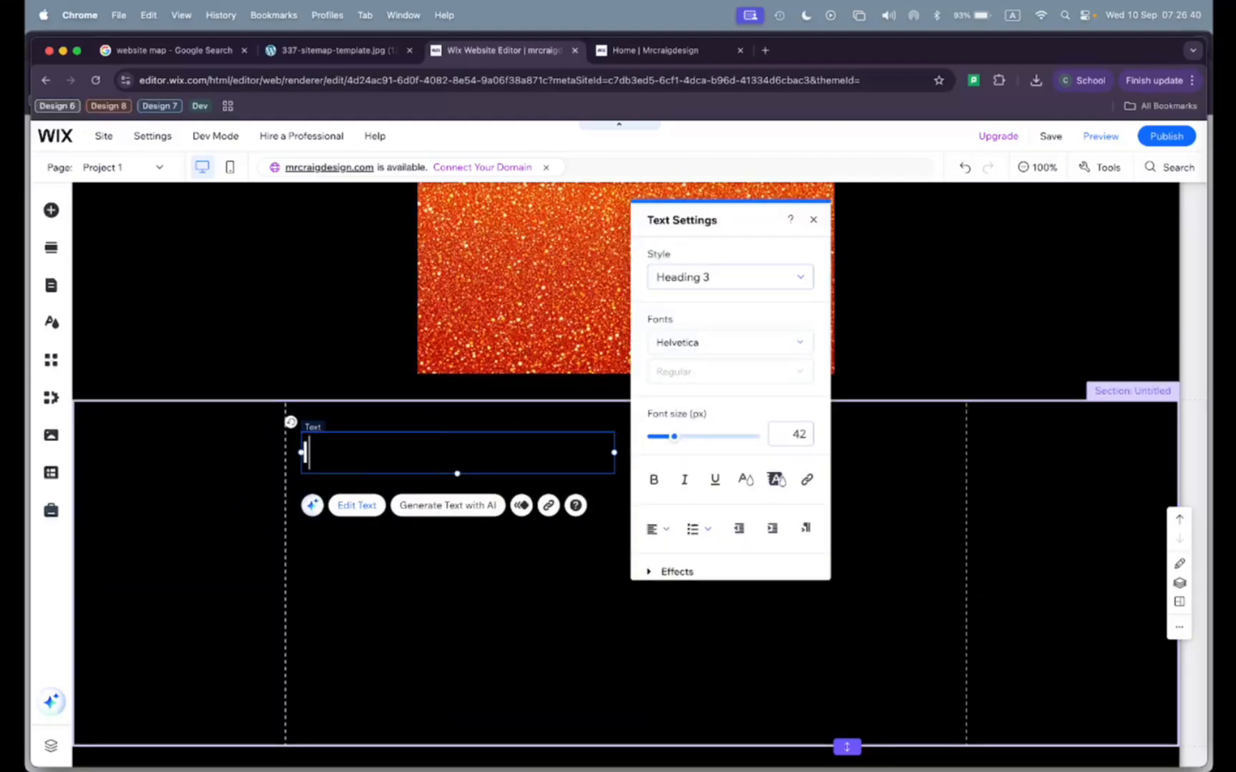
key(BackSpace)
key(BackSpace)
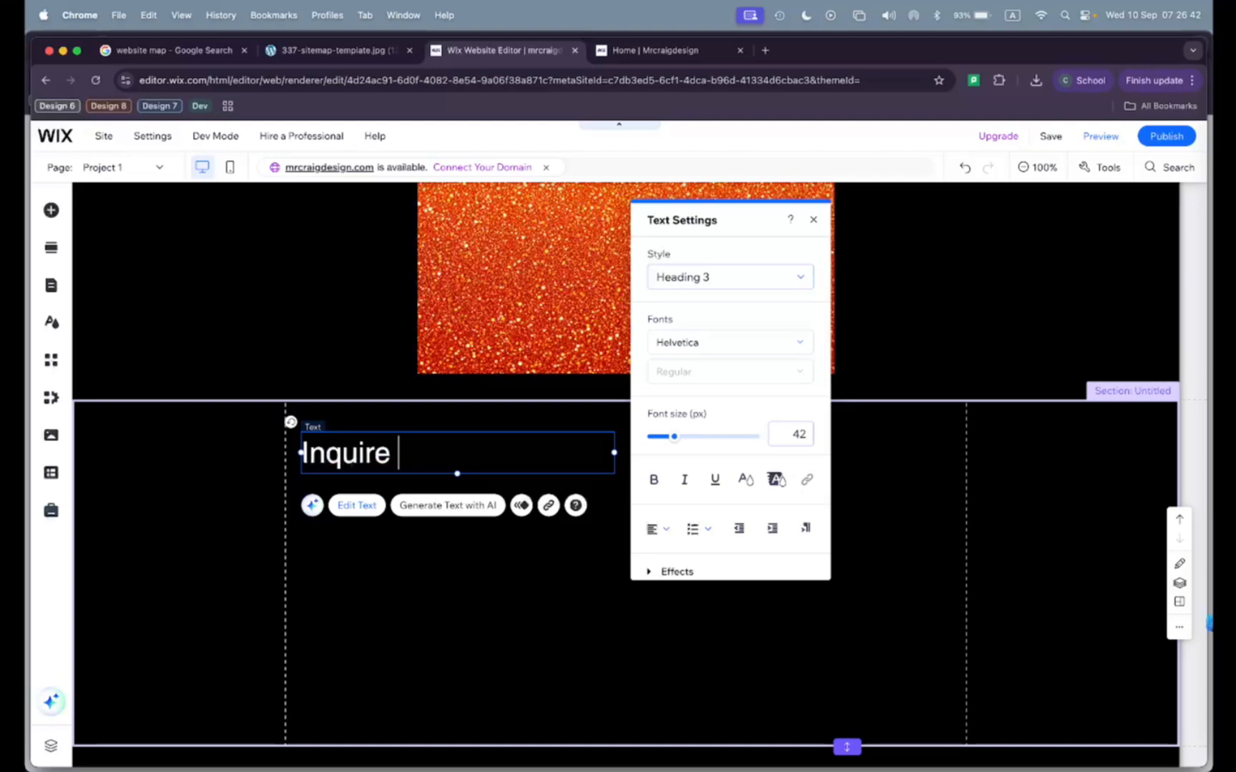
text(and A)
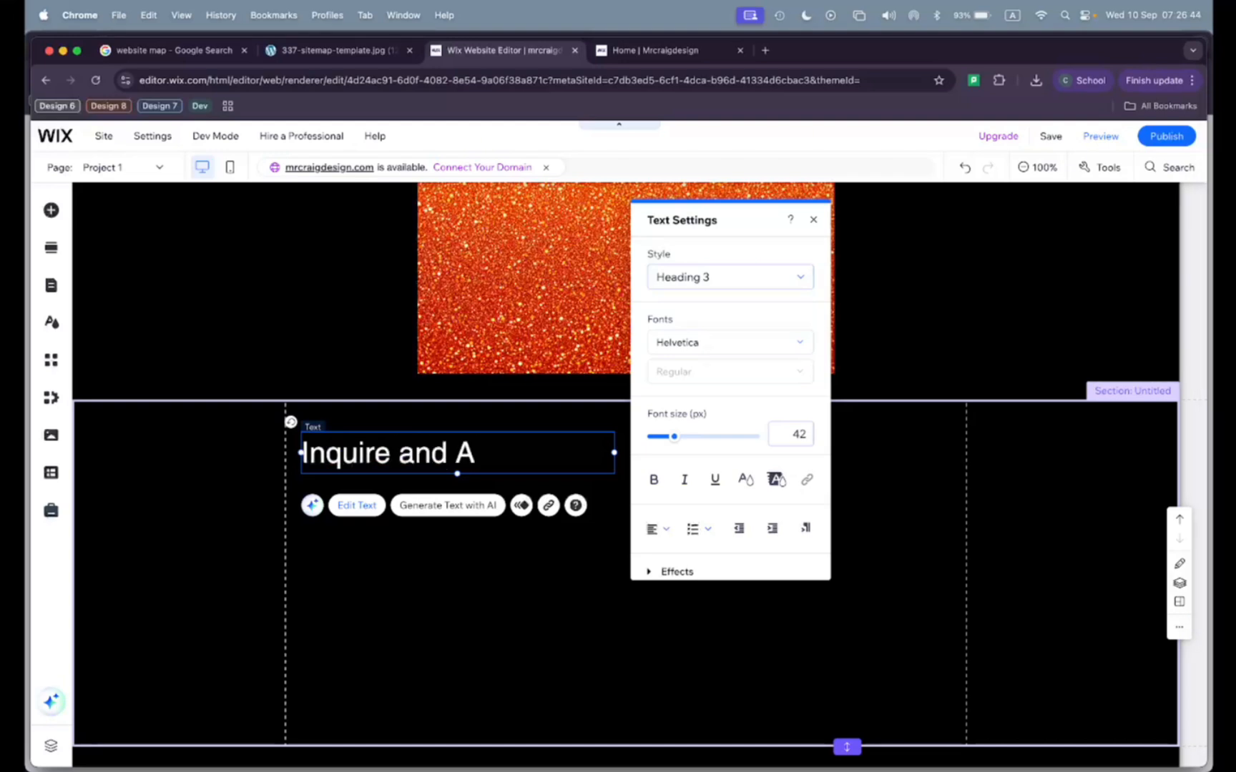
key(BackSpace)
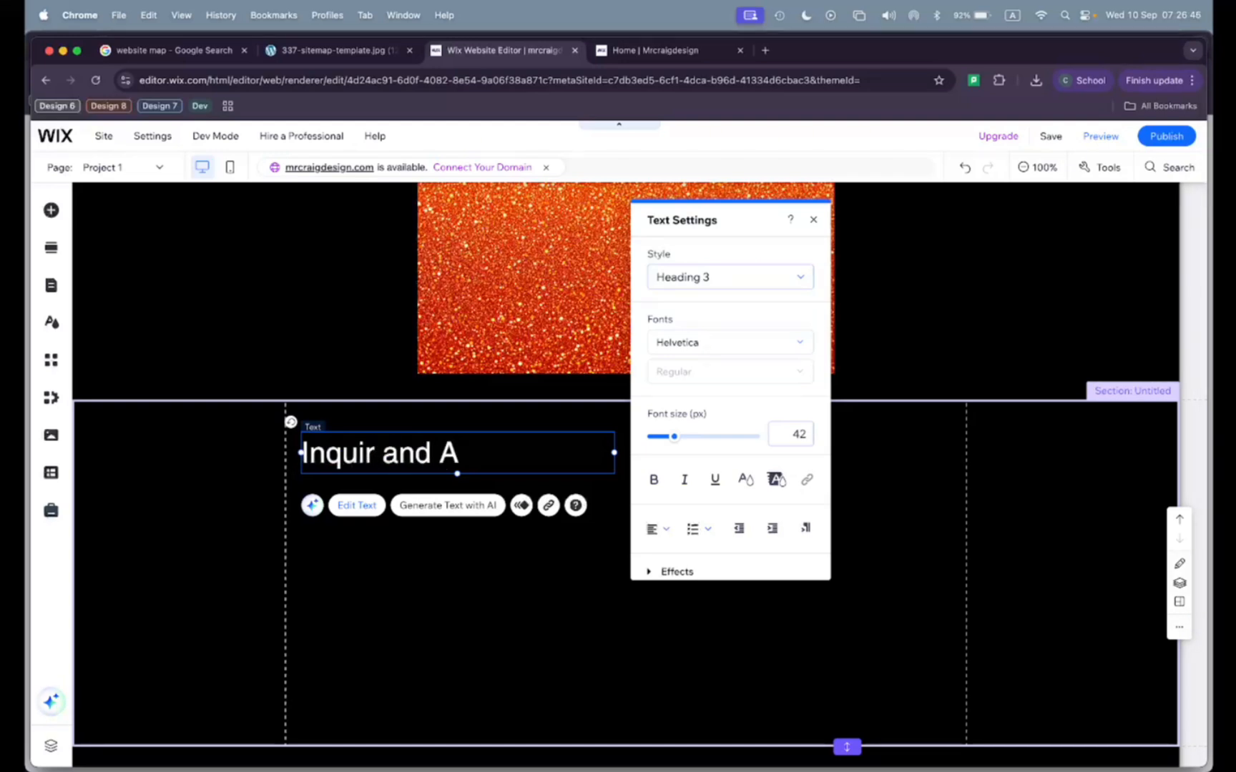
text(ing)
click(552, 453)
text(naly)
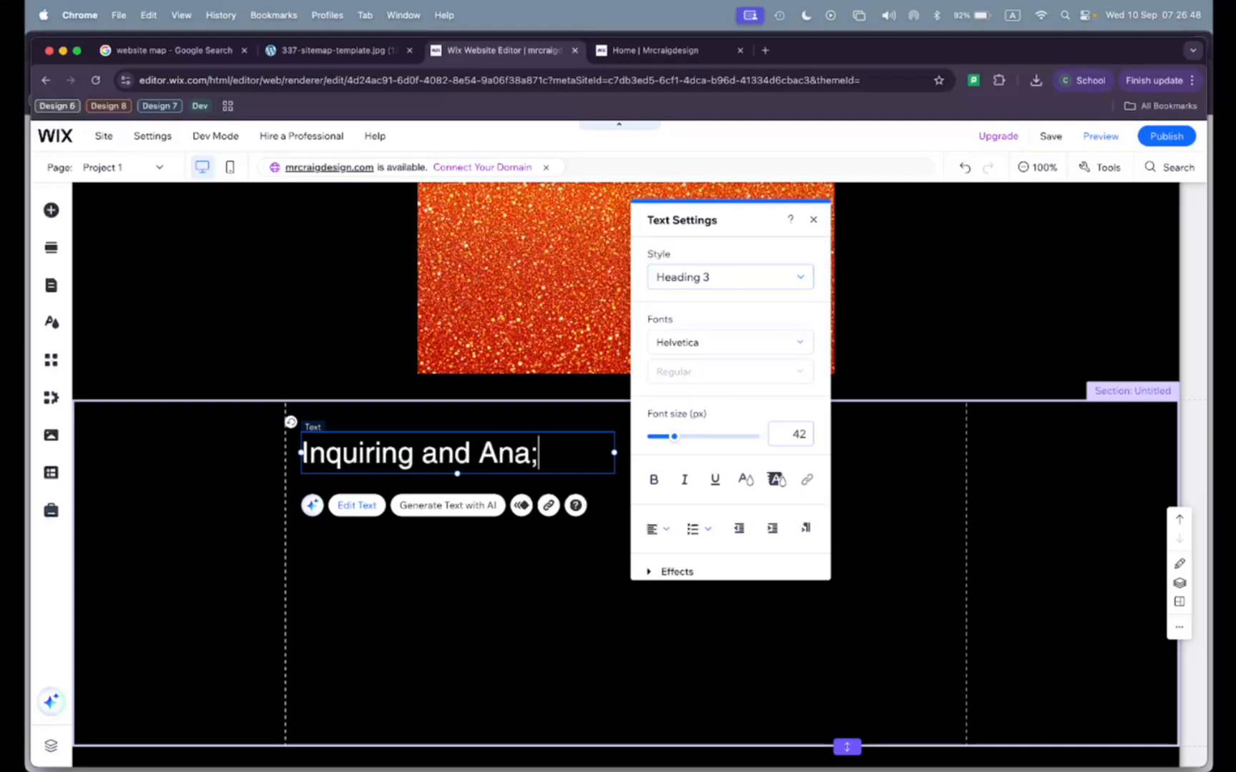
text(zing)
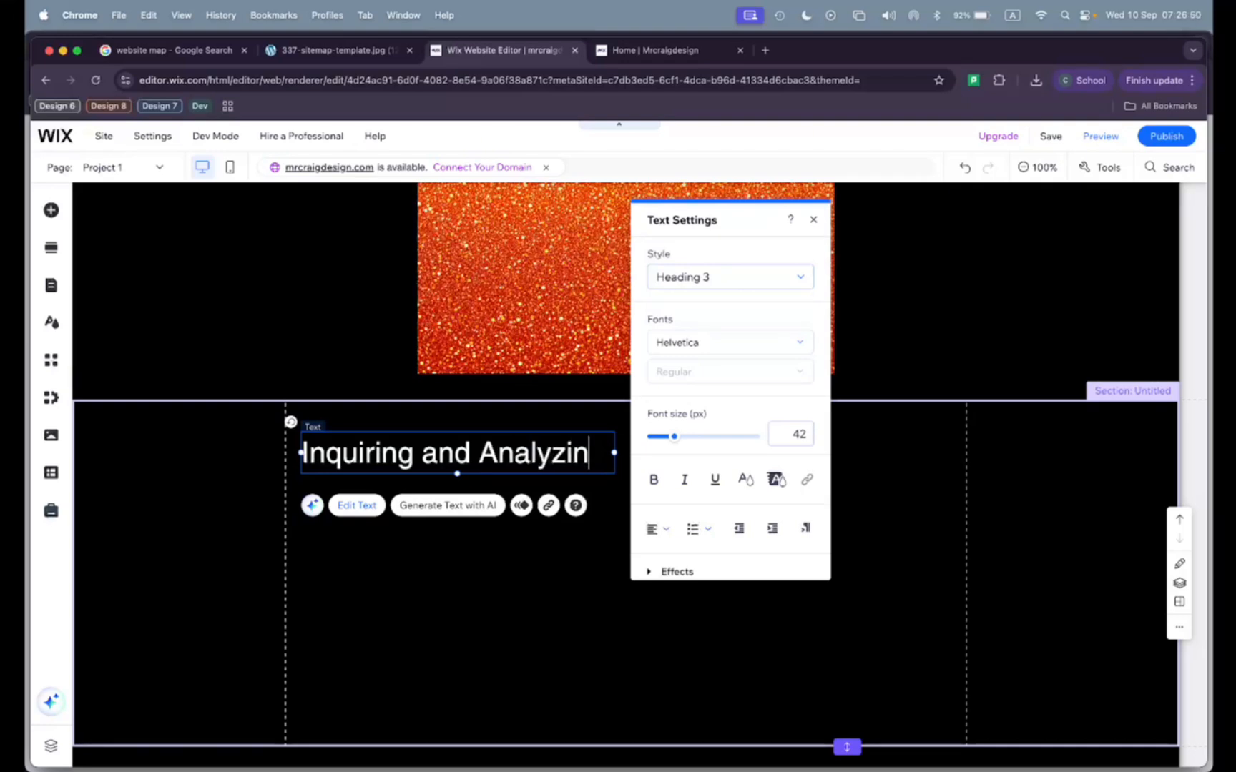
click(581, 567)
Add the largest themed paragraph text directly below the Inquiring and Analyzing heading, aligned with its left edge
scroll(582, 567, down, 2)
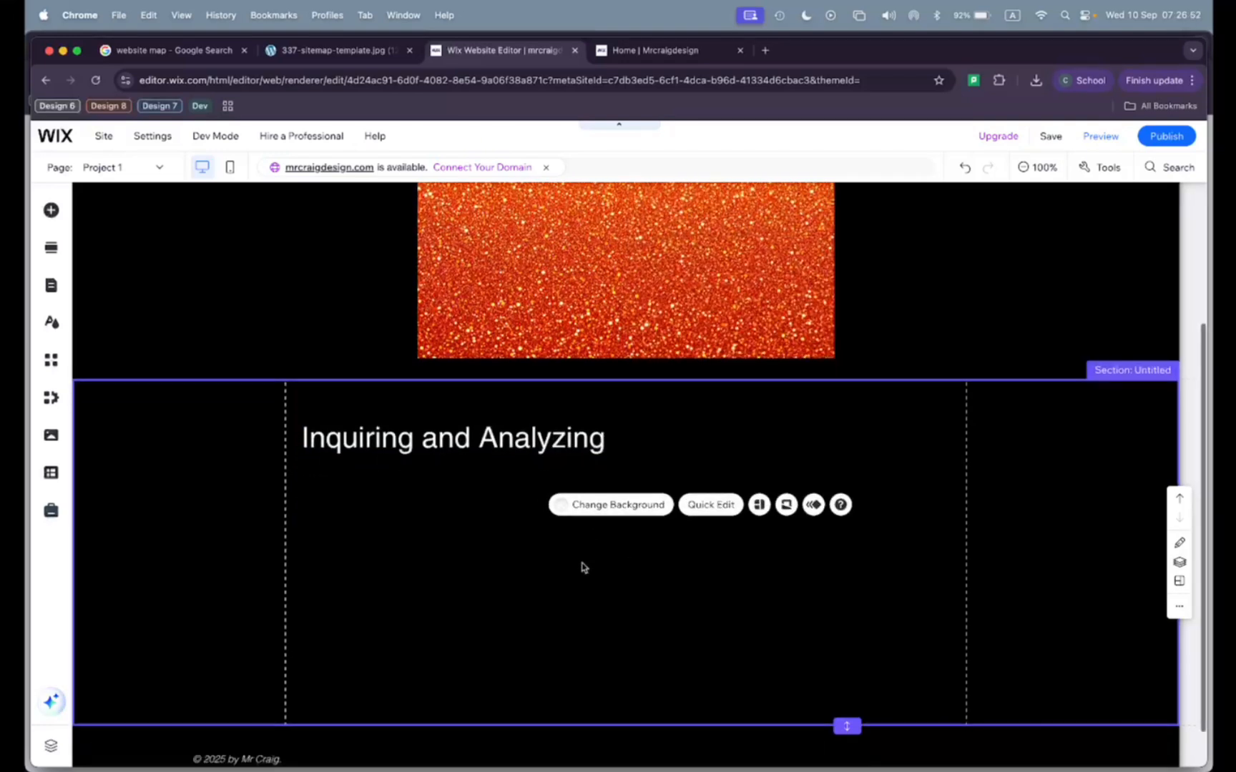
click(51, 210)
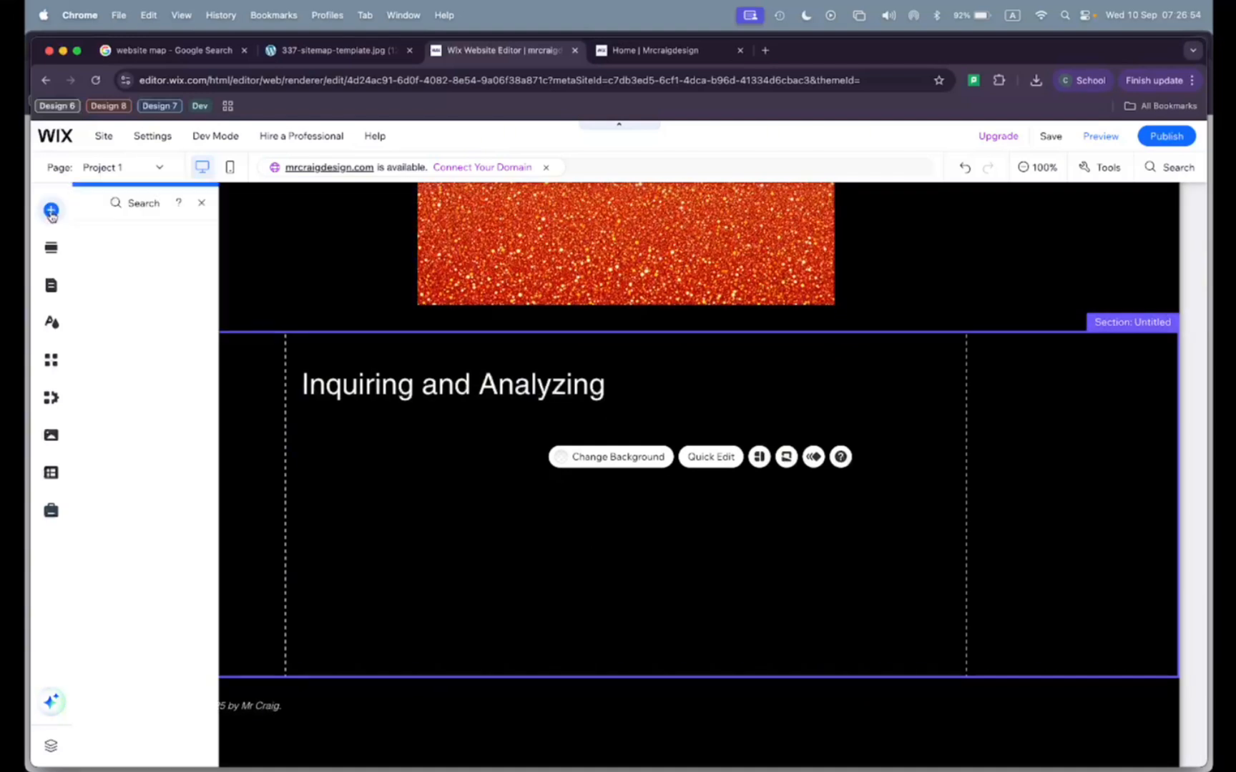
click(104, 262)
click(117, 239)
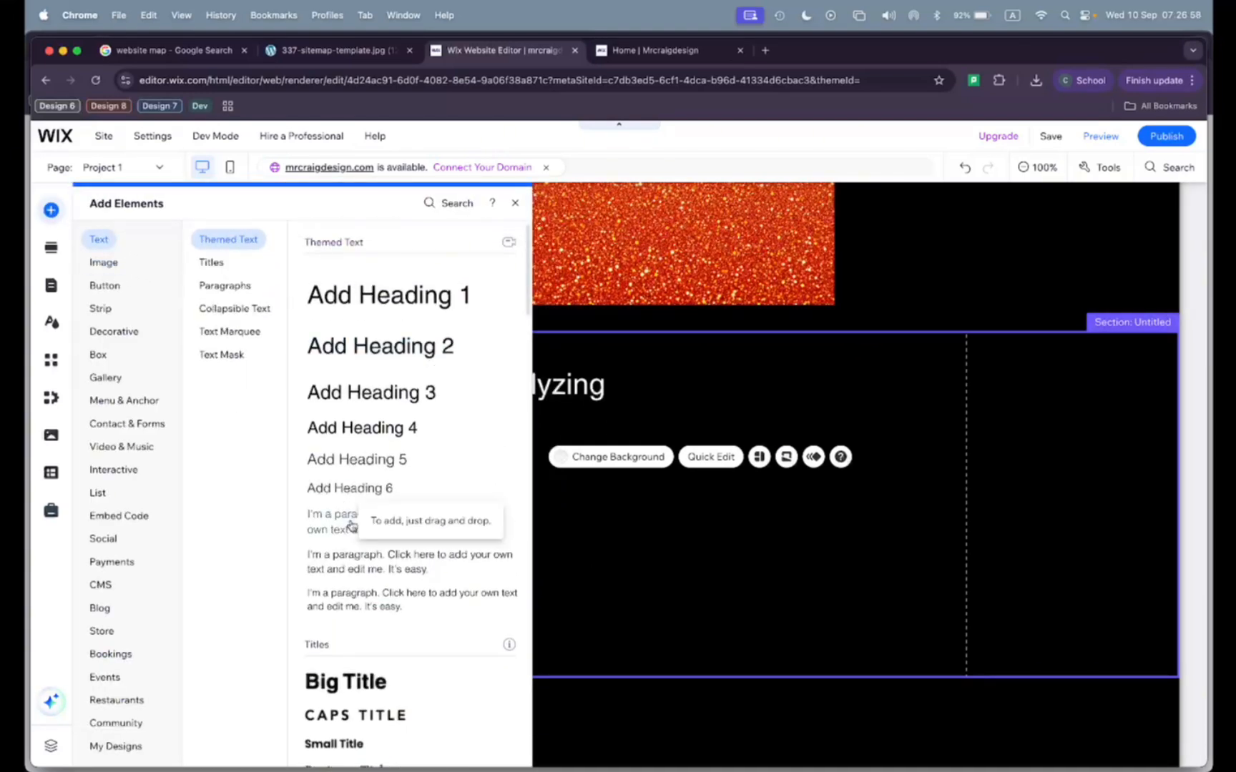
drag(351, 527, 365, 434)
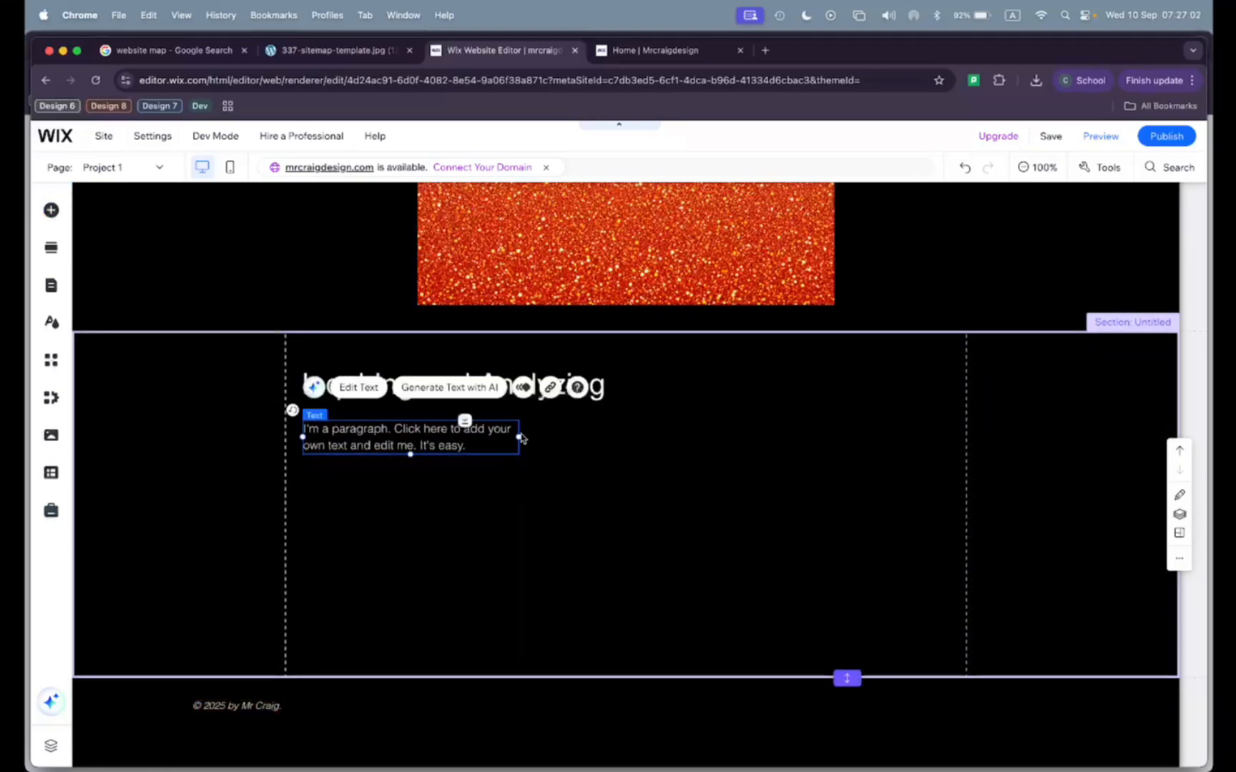
Widen the paragraph's text box almost to the right guideline and extend it down to fill most of the section
drag(520, 437, 953, 430)
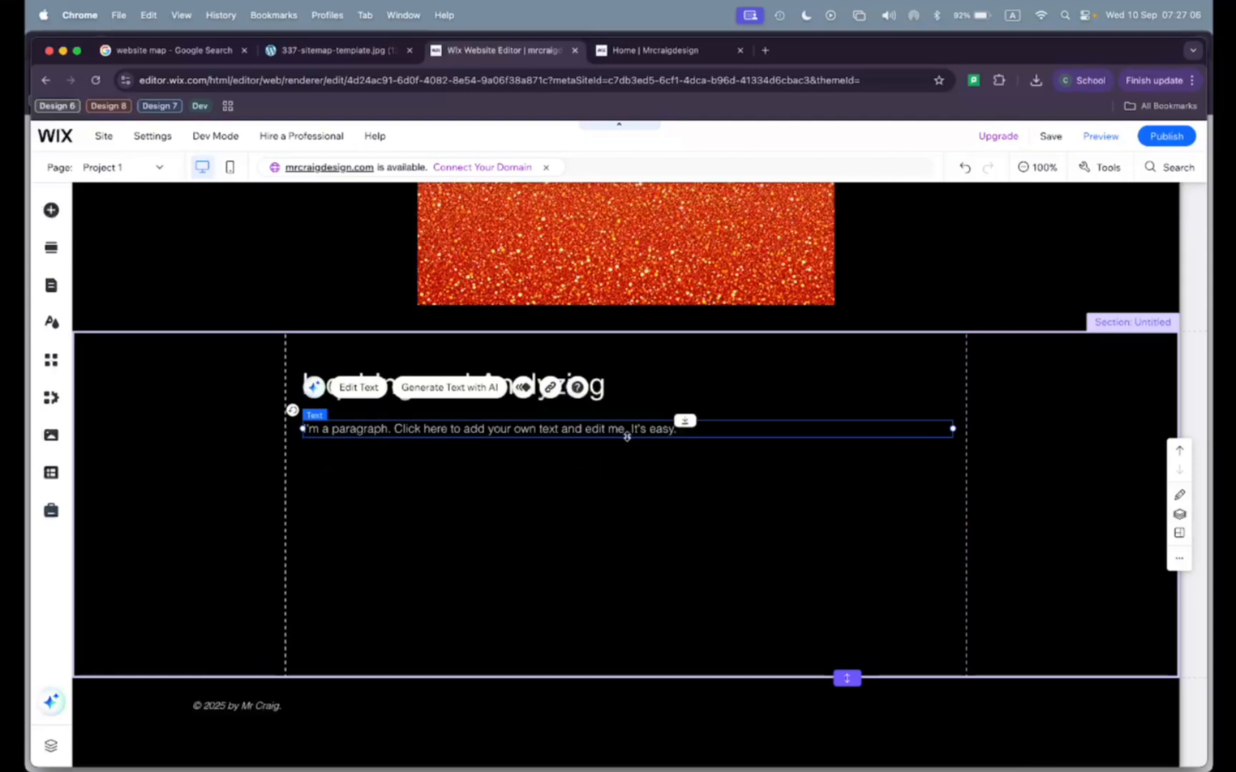
drag(627, 437, 627, 609)
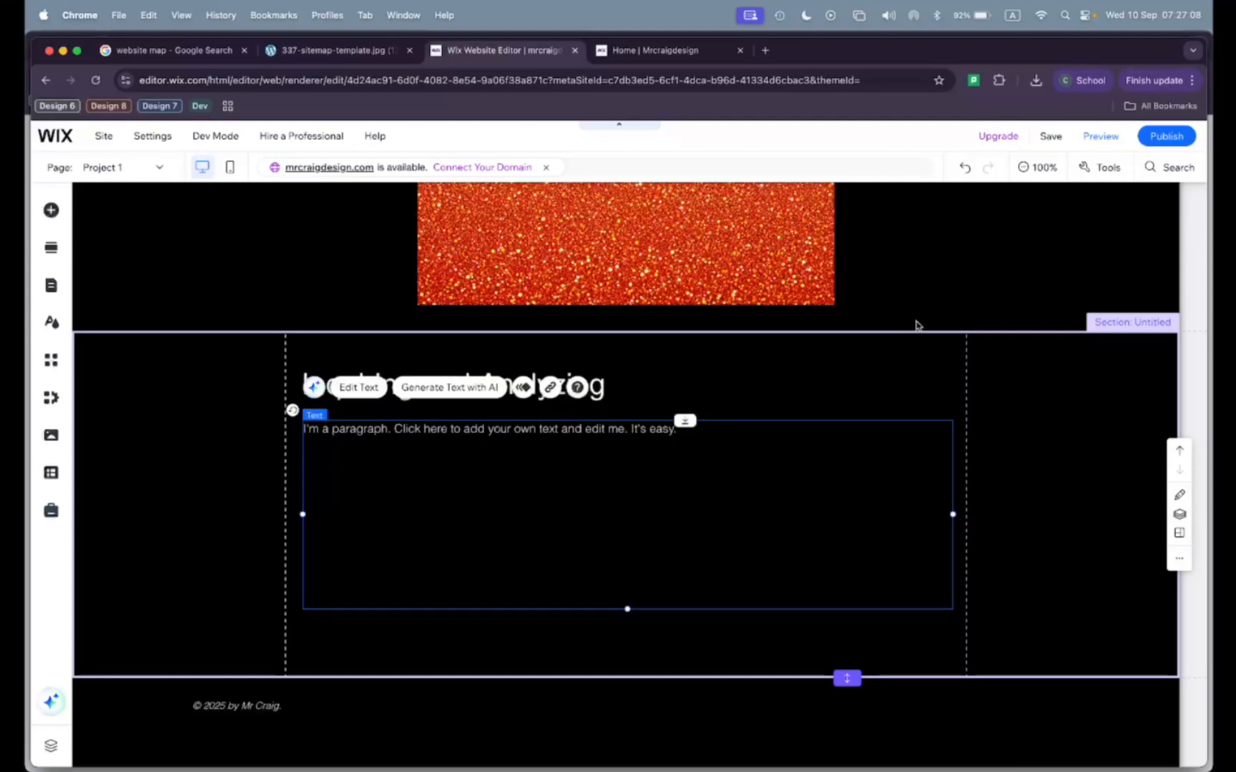
click(863, 357)
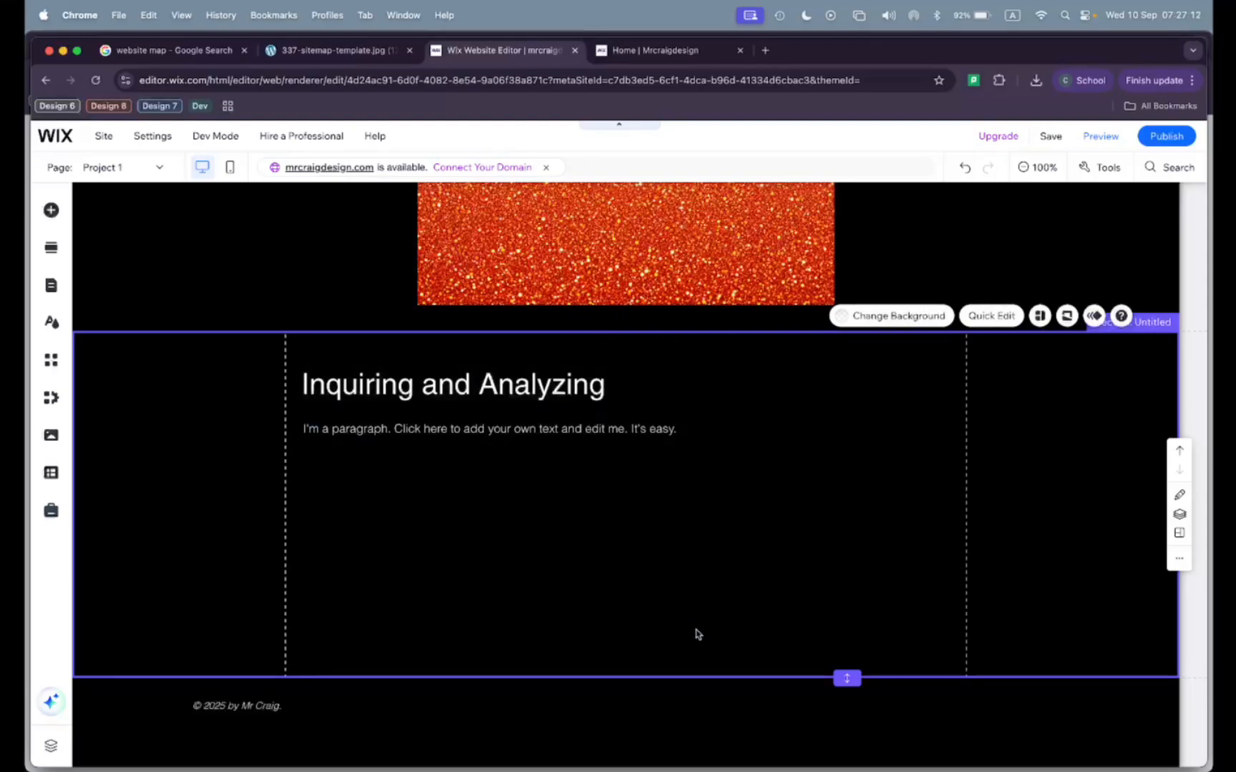
Reduce the Inquiring and Analyzing section's height slightly and duplicate the whole section
drag(845, 676, 847, 637)
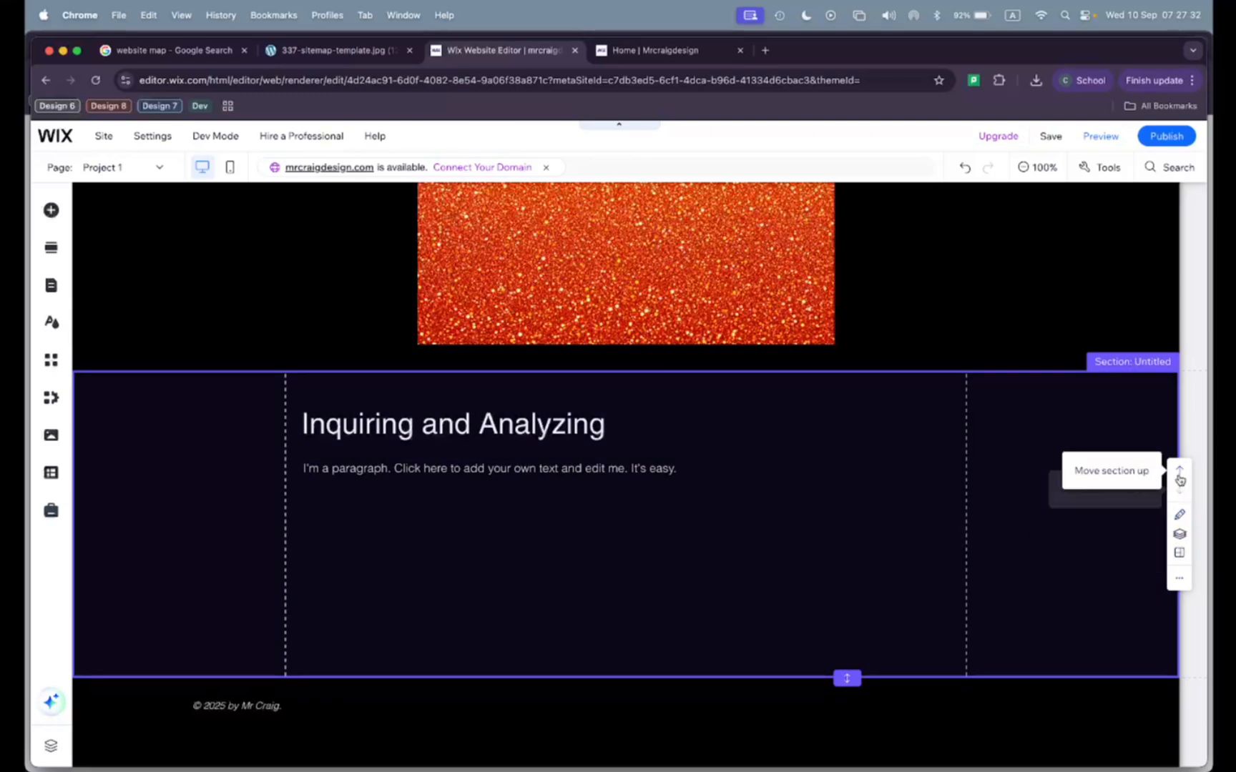
click(1178, 583)
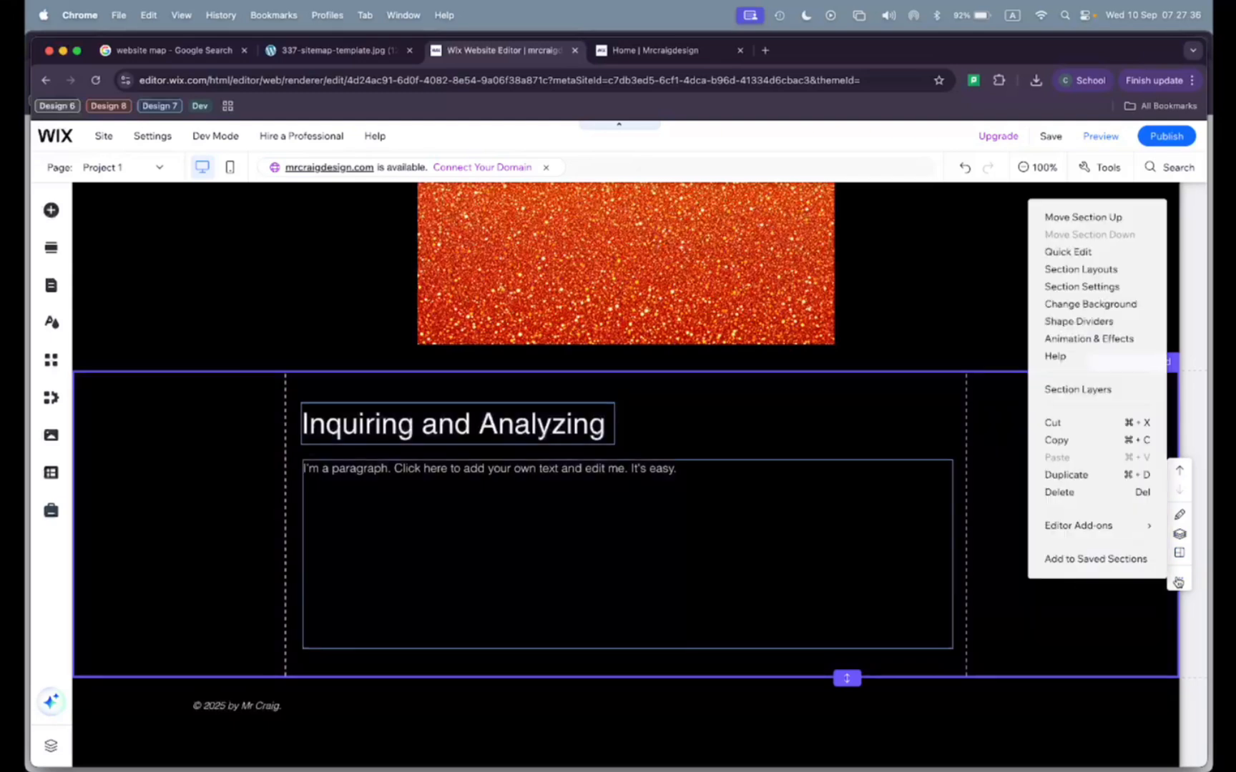
click(1067, 476)
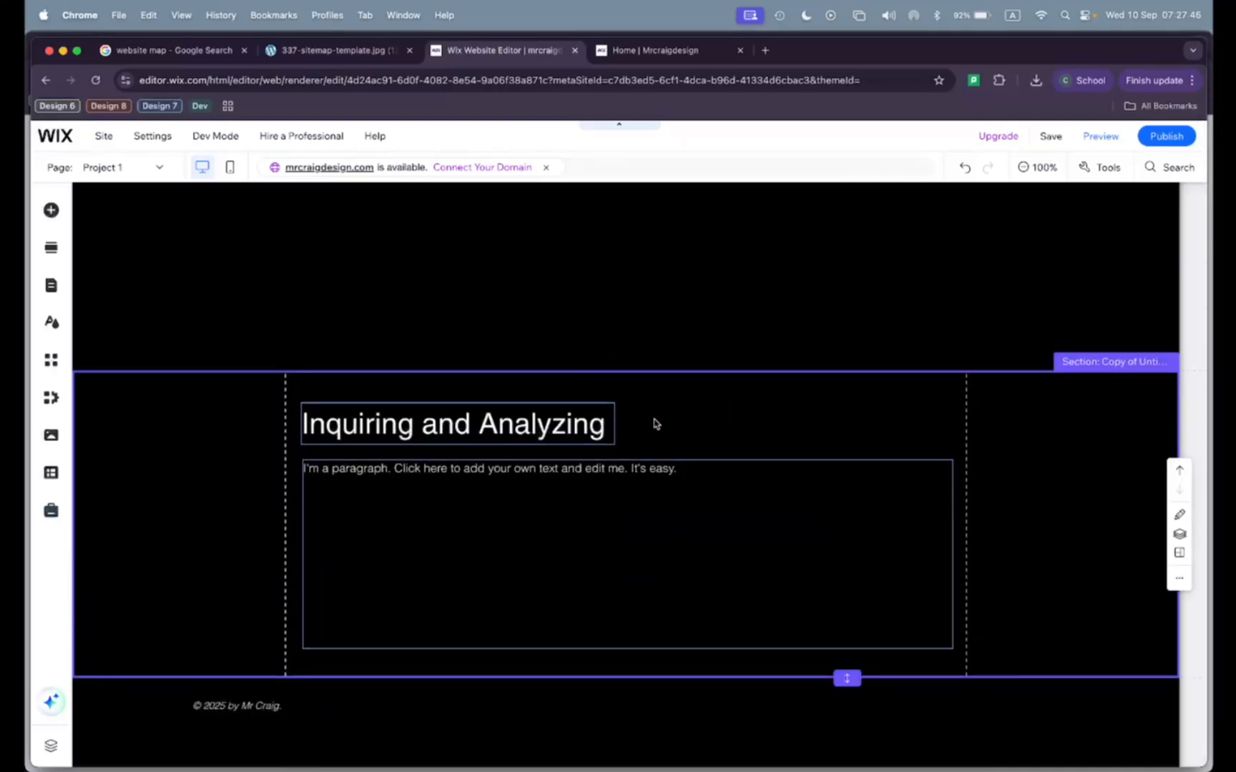
Replace the heading text in the duplicated section with Developing Ideas
double_click(491, 436)
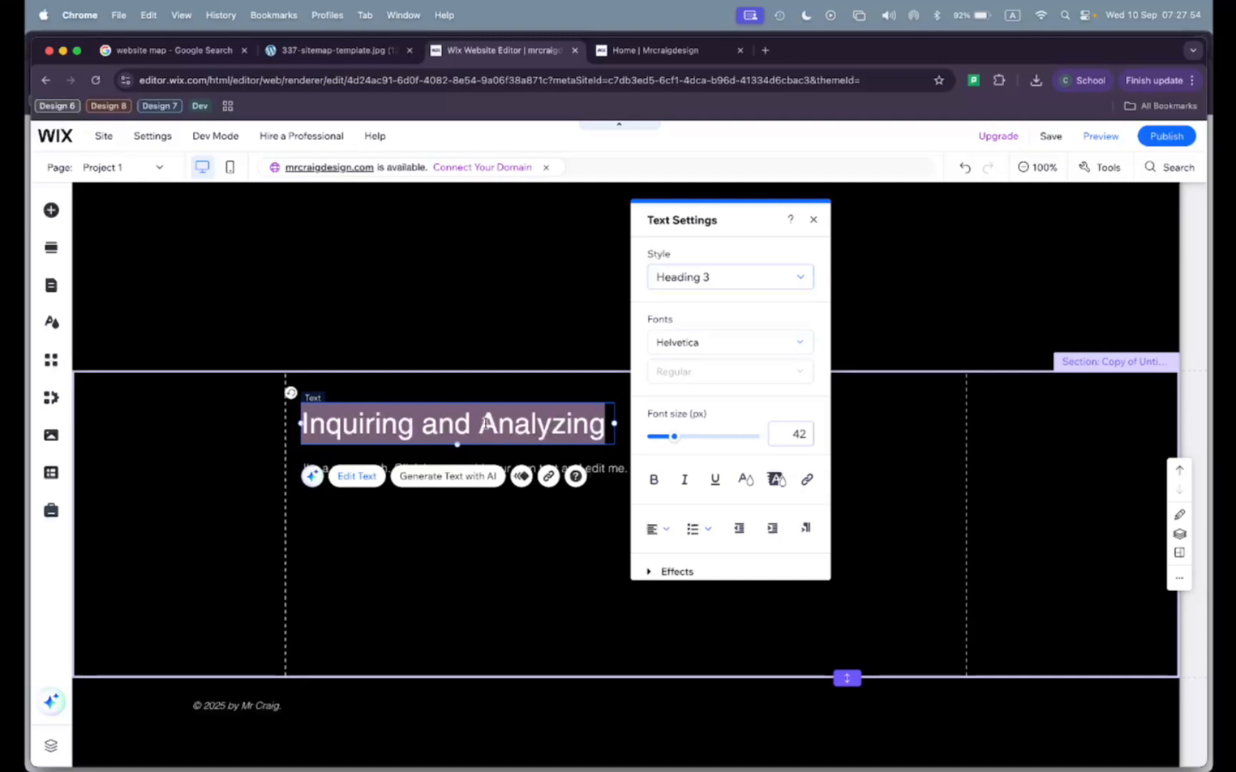
text(De)
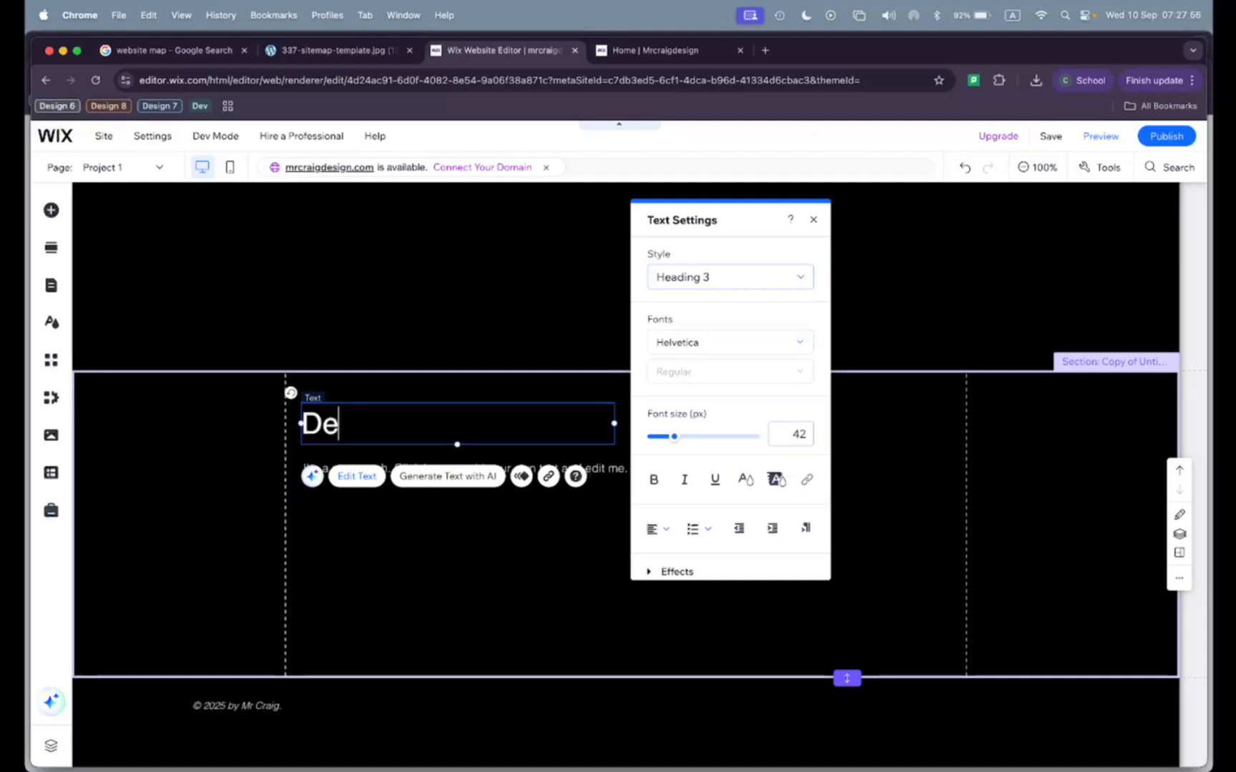
text(veloping Ideas)
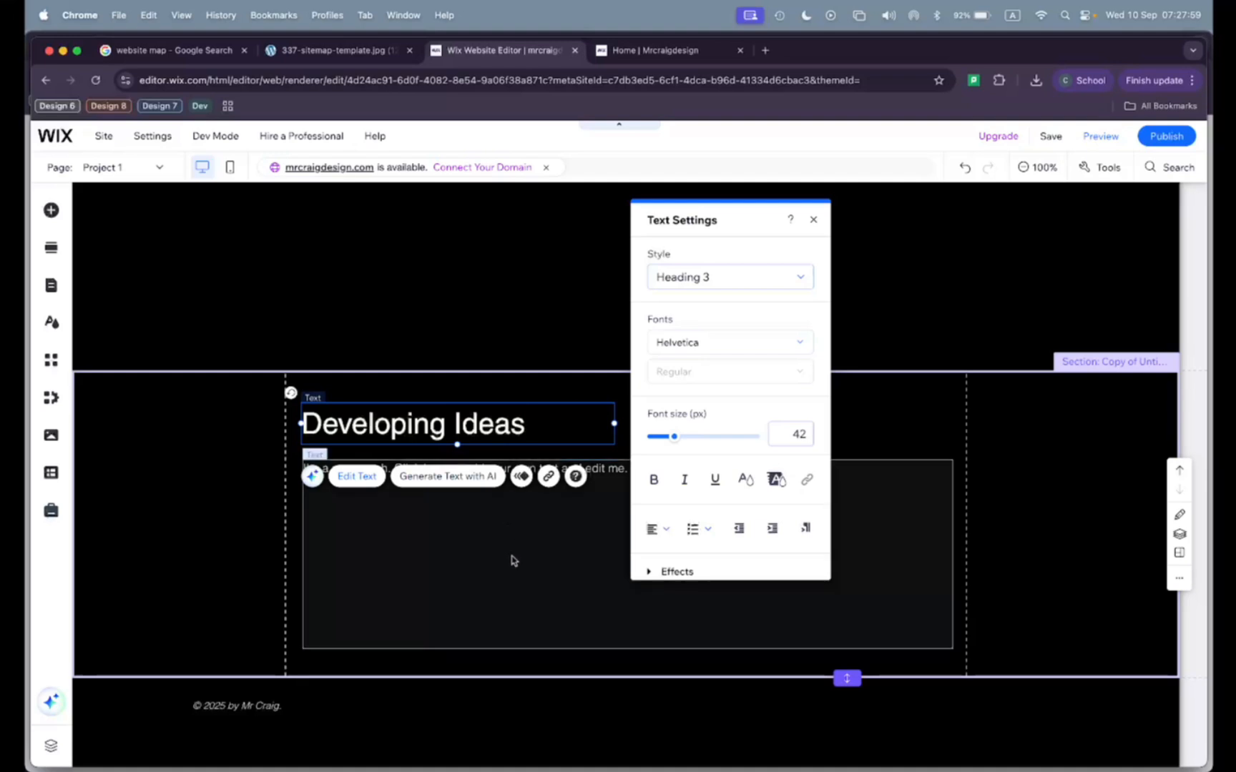
Duplicate the Developing Ideas section and replace the copy's heading with Creating
key(Escape)
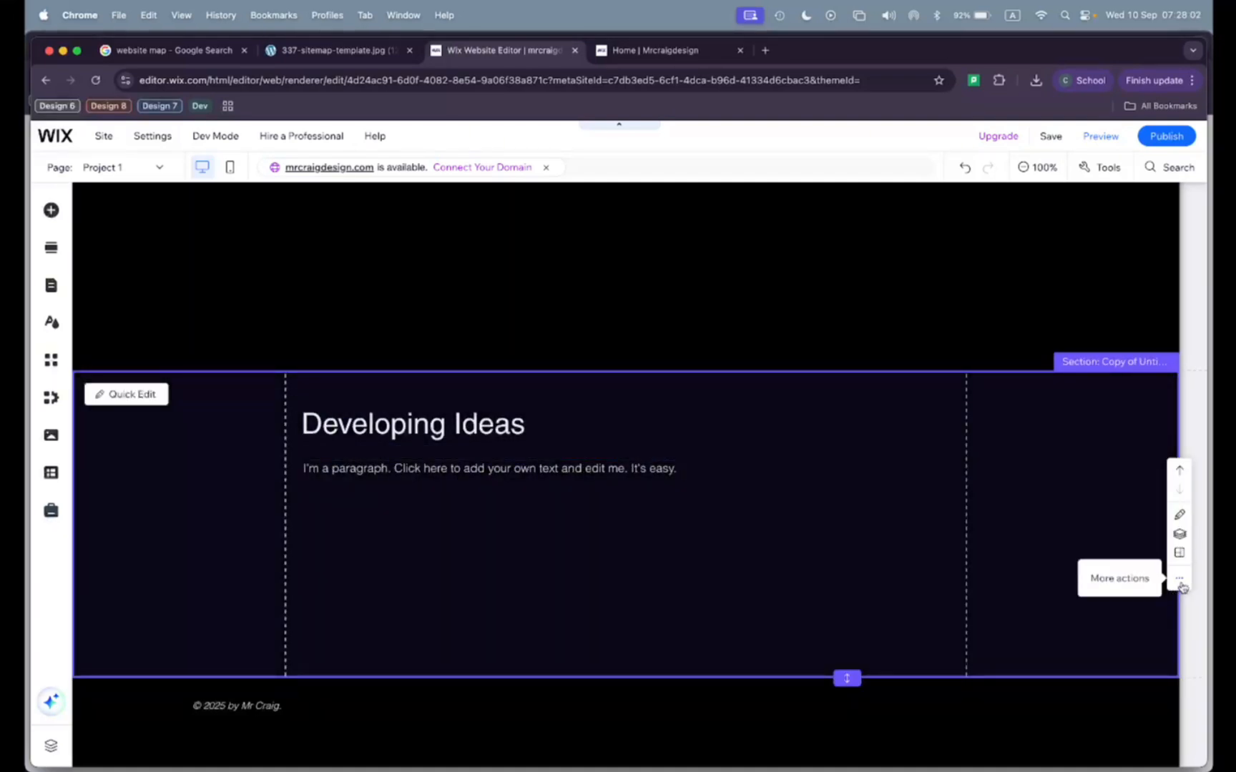
click(1179, 577)
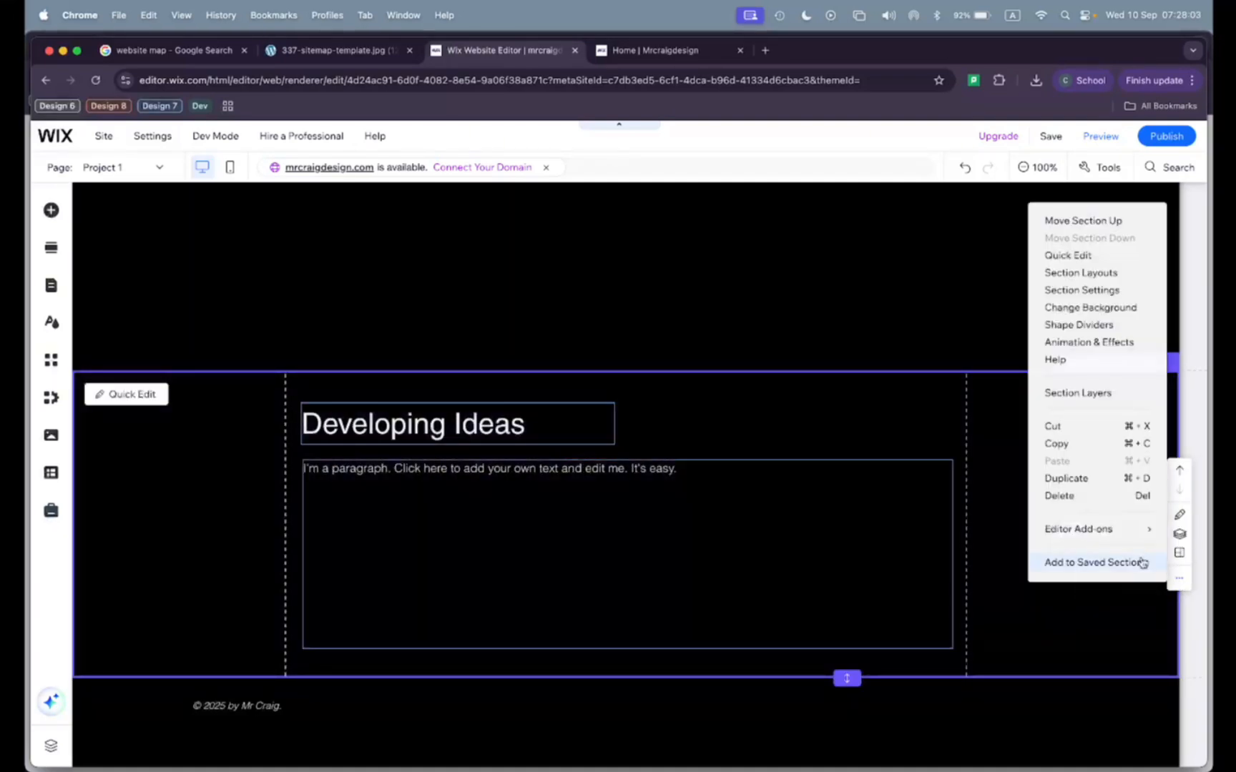
click(1066, 478)
click(461, 427)
click(461, 427)
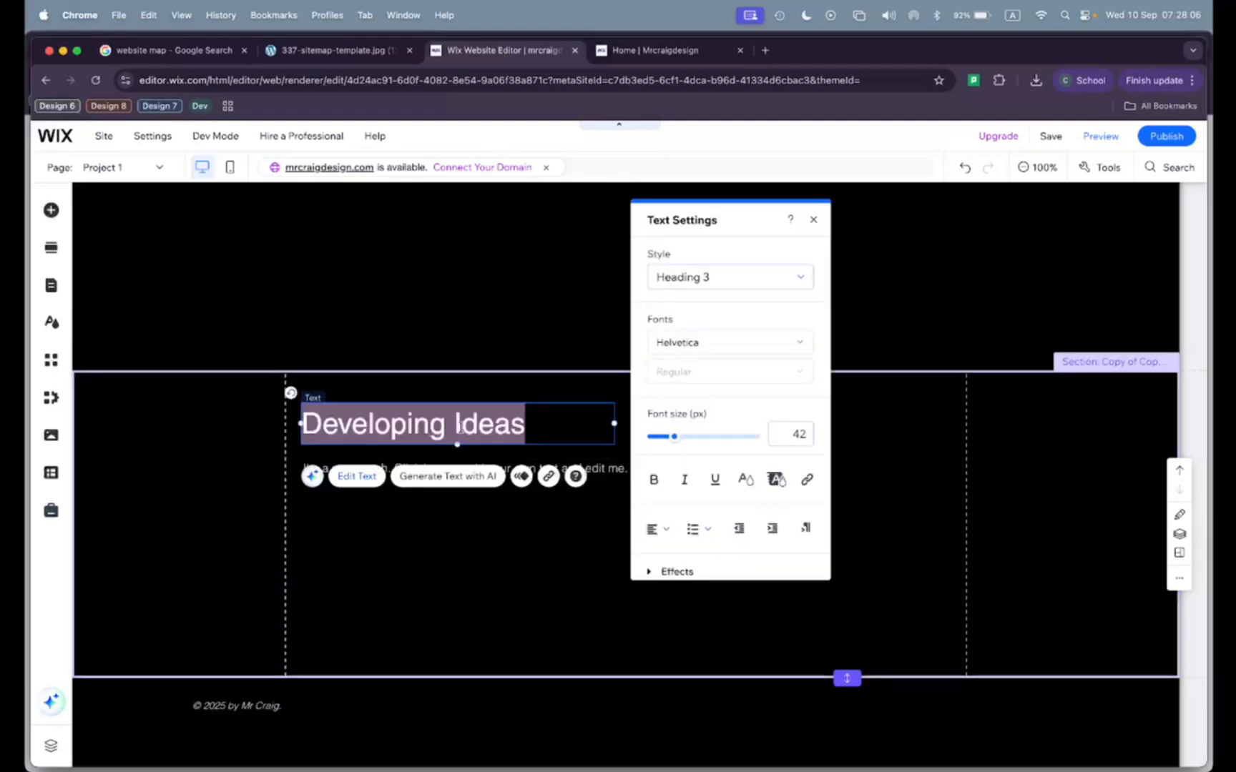
text(Creating)
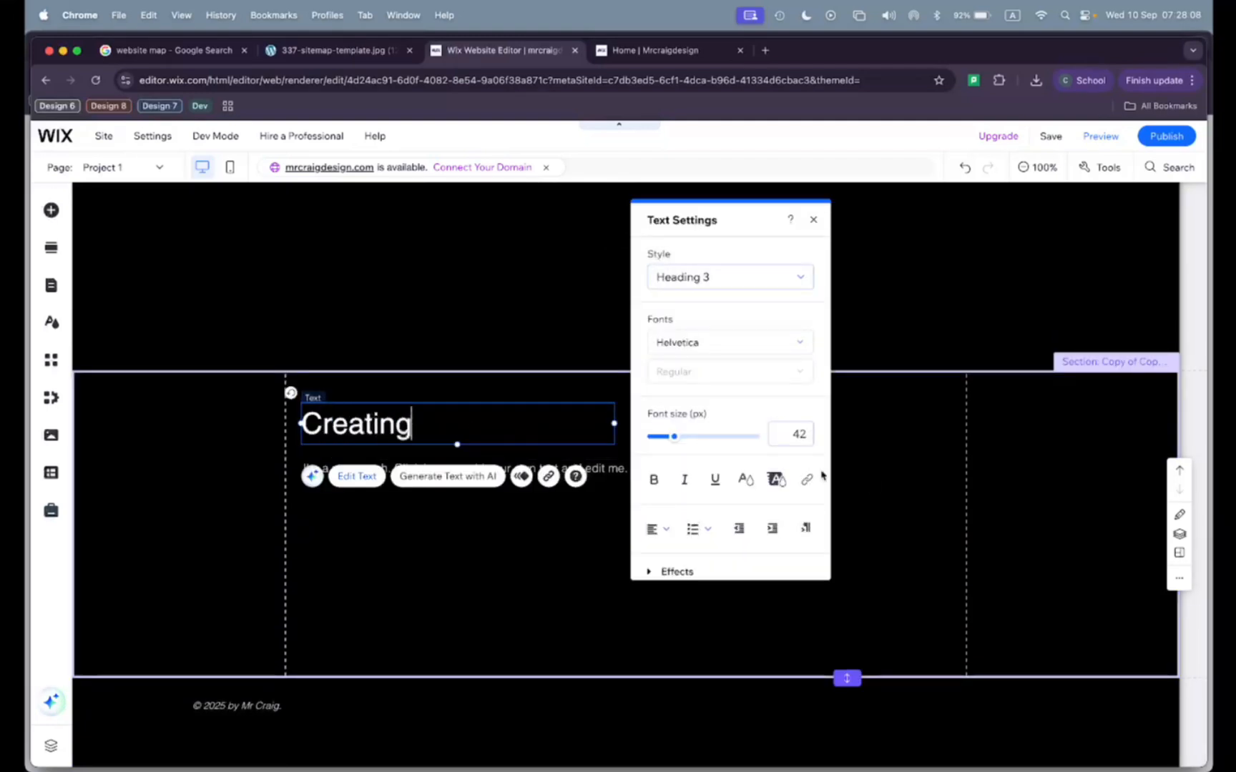
click(1044, 509)
Duplicate the Creating section and replace the heading in the copy with Evaluating
click(1181, 579)
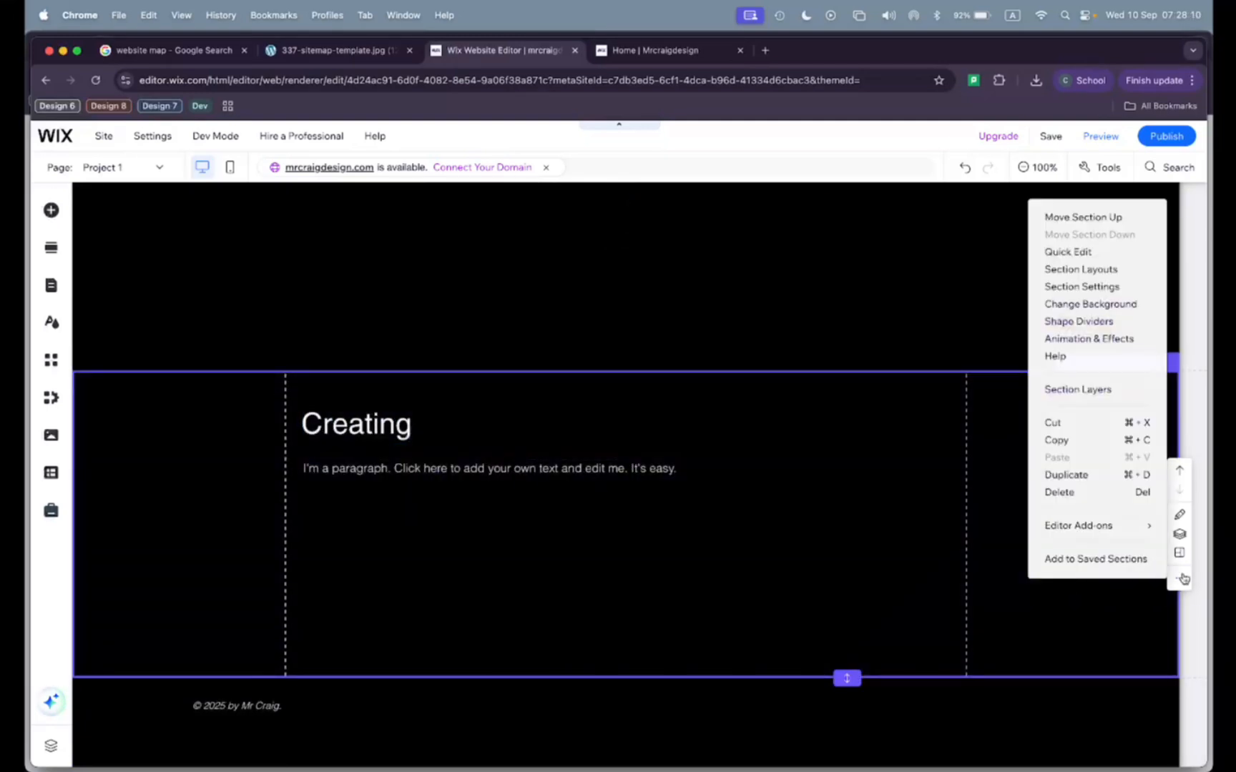
click(1084, 476)
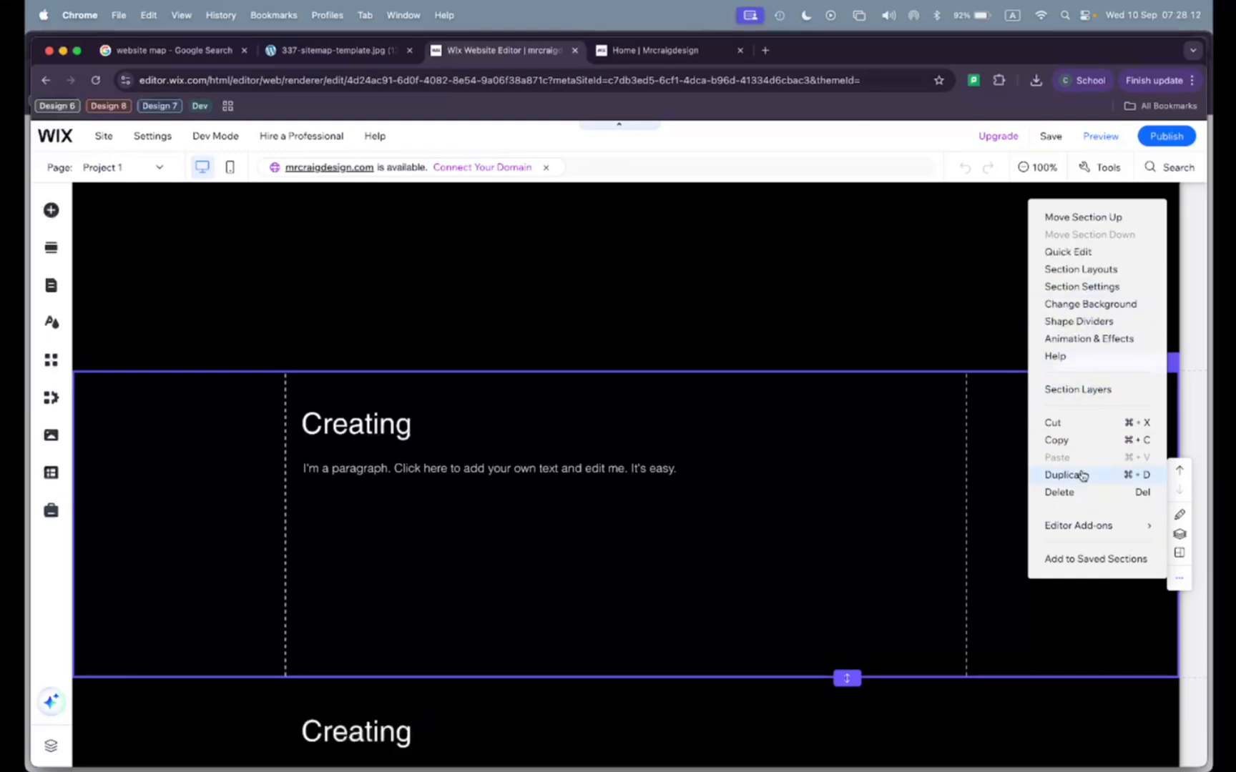
double_click(422, 425)
text(E)
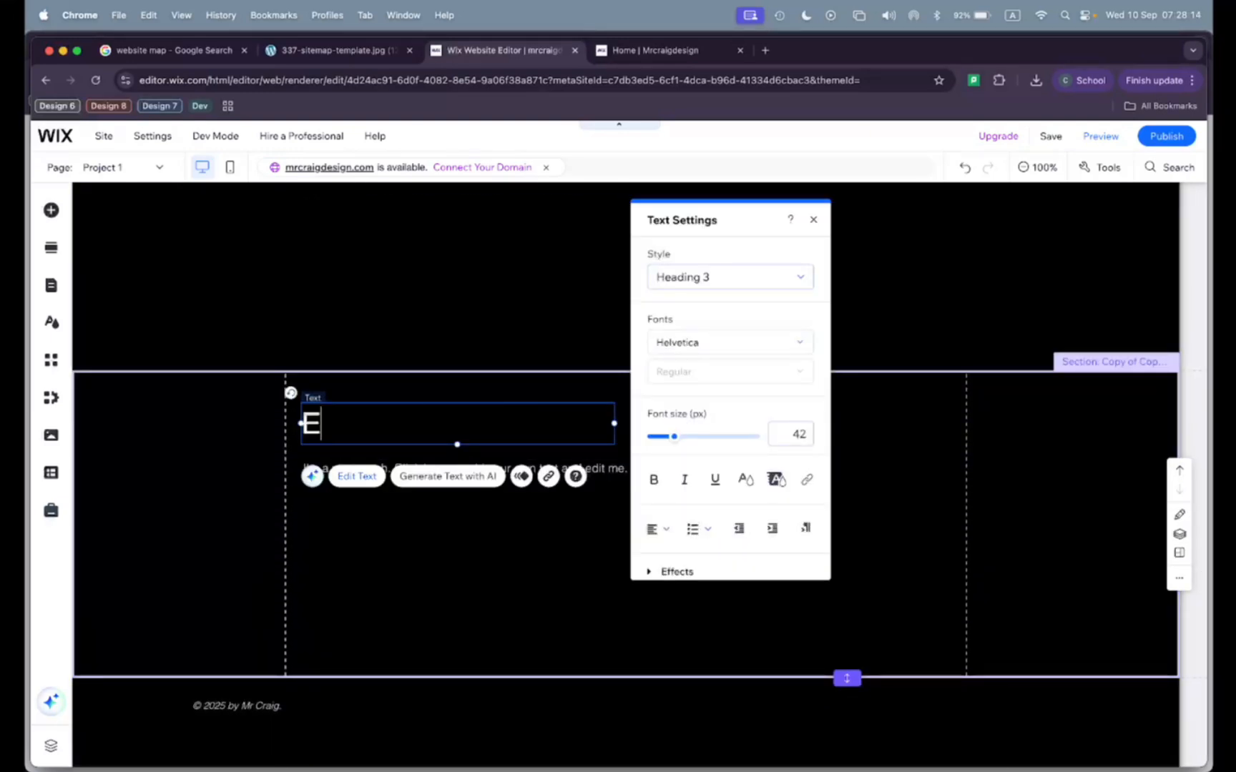
text(valuating)
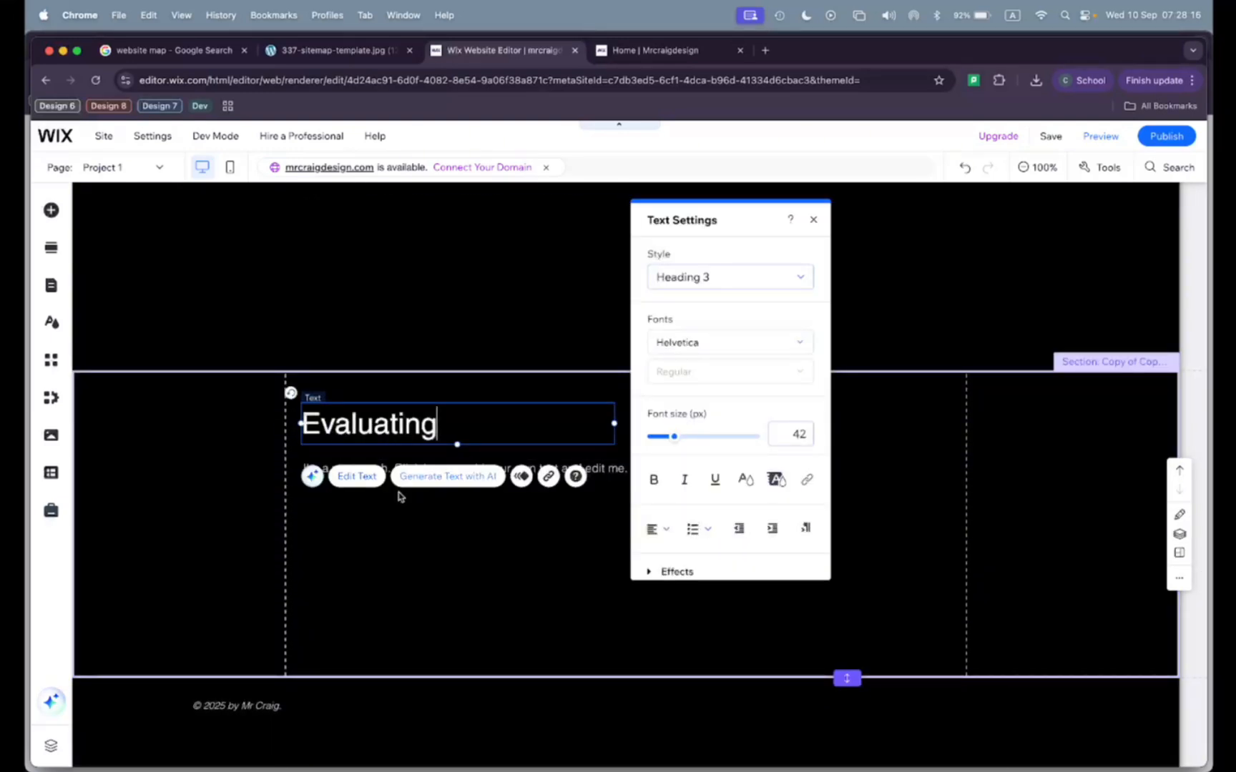
click(248, 562)
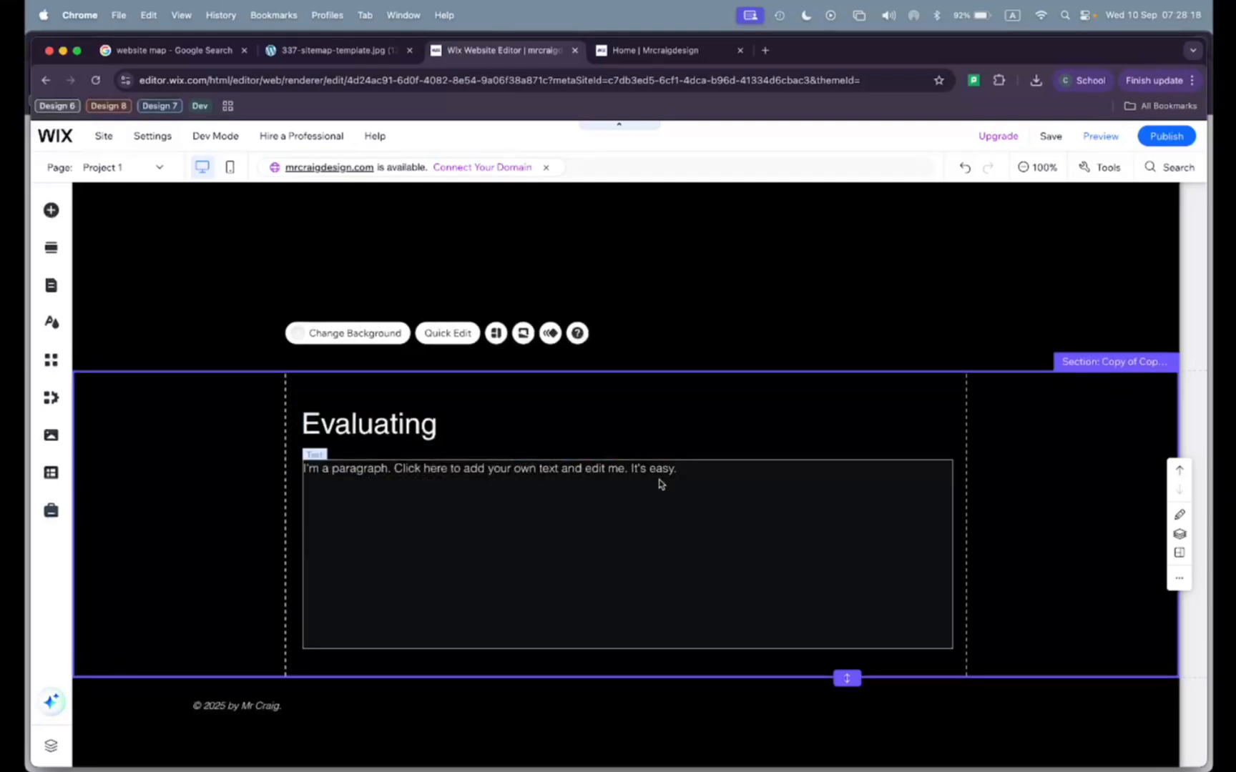
Review the whole Project 1 page, from its title and image down through the four heading-and-paragraph sections
scroll(659, 483, up, 15)
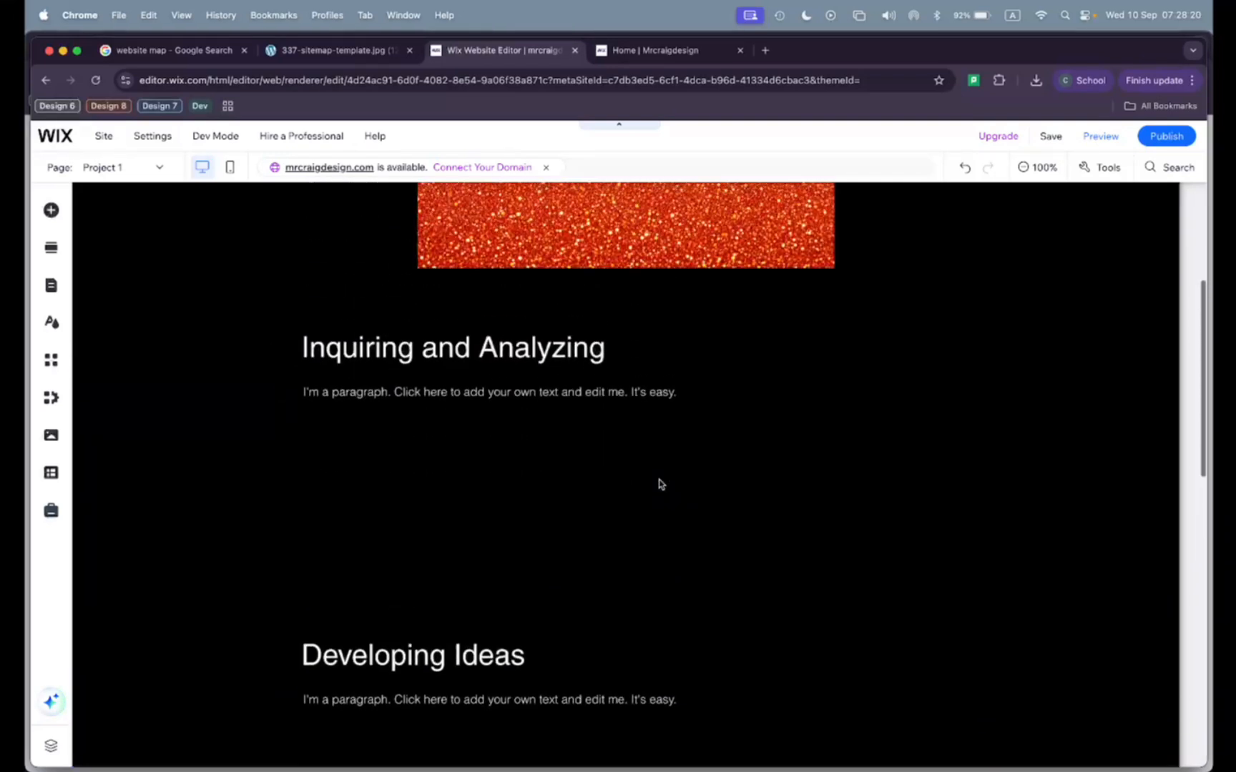
scroll(659, 484, up, 2)
scroll(659, 483, up, 3)
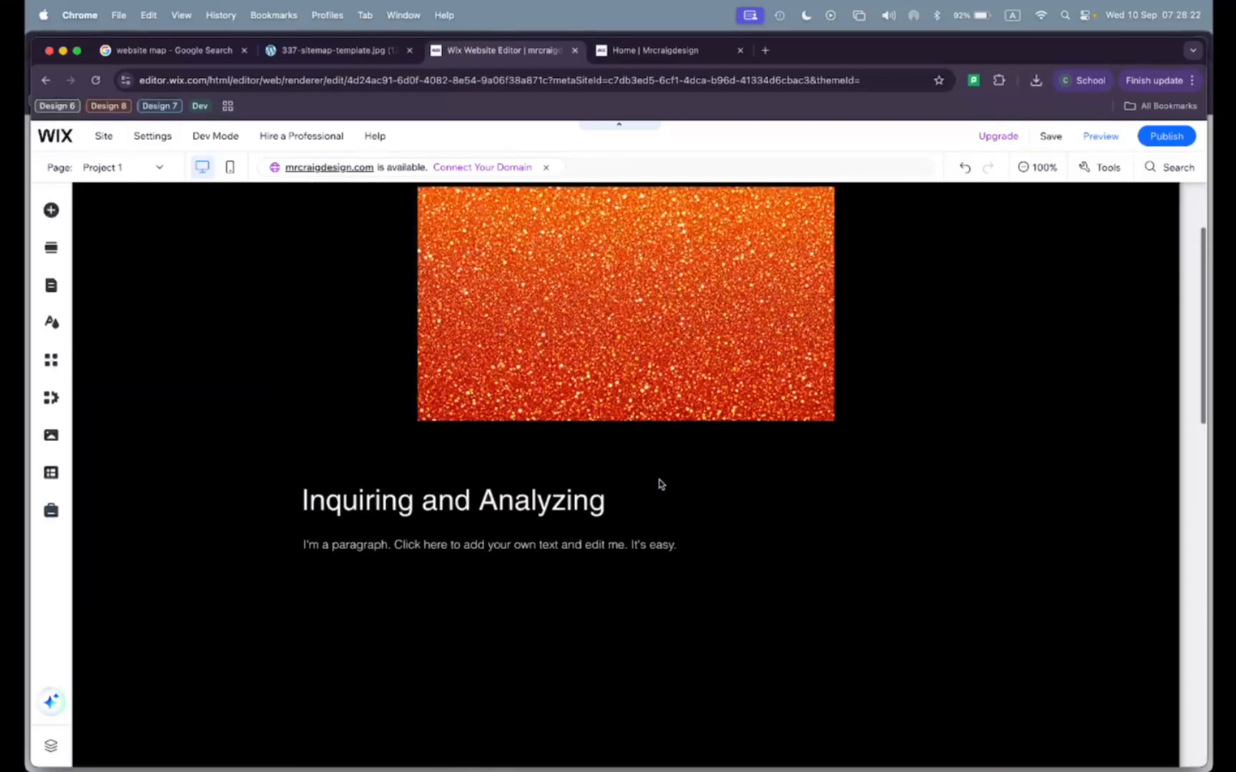
scroll(660, 484, up, 3)
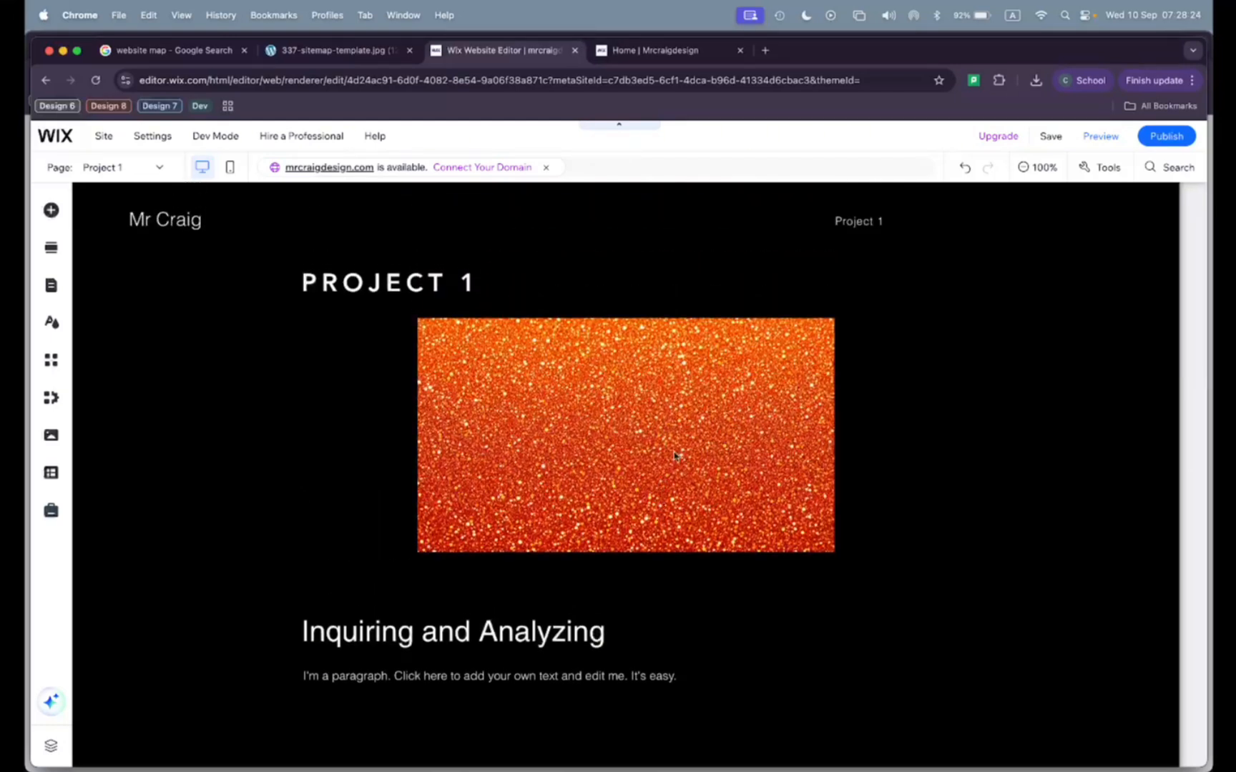
scroll(976, 287, down, 1)
scroll(977, 289, down, 5)
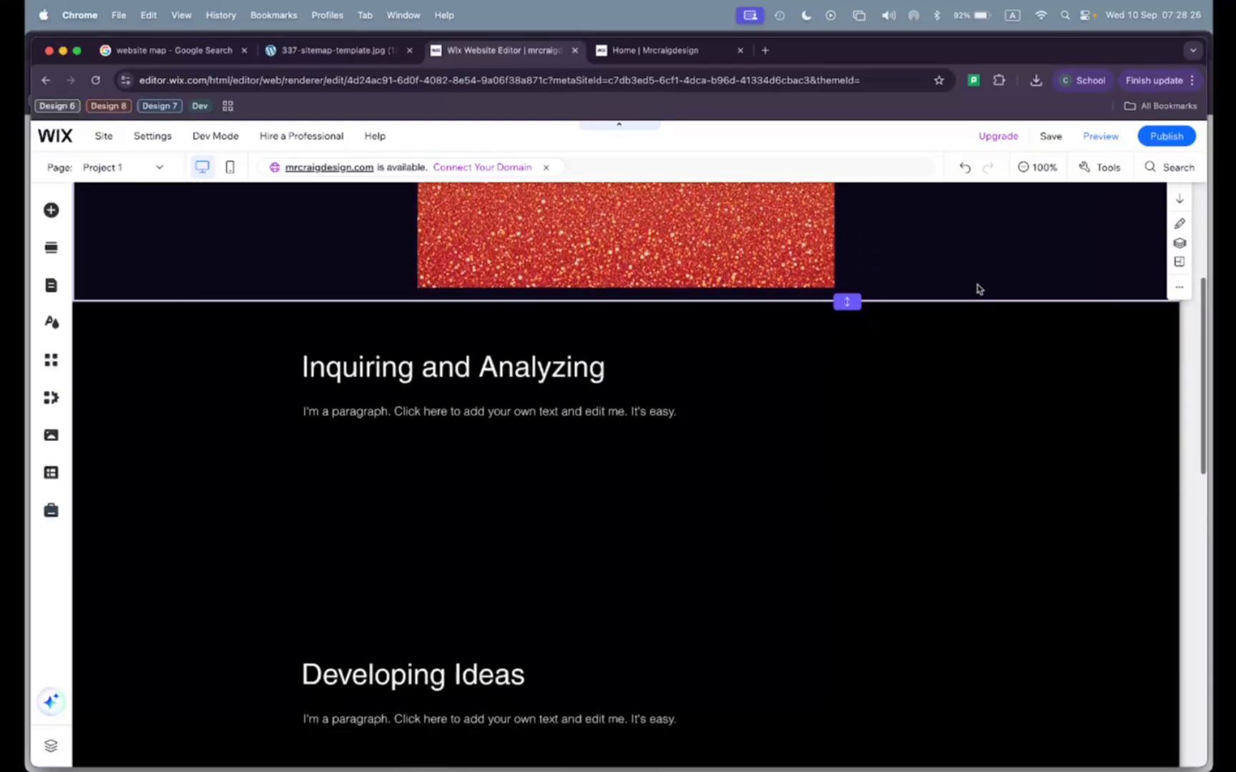
scroll(977, 288, down, 5)
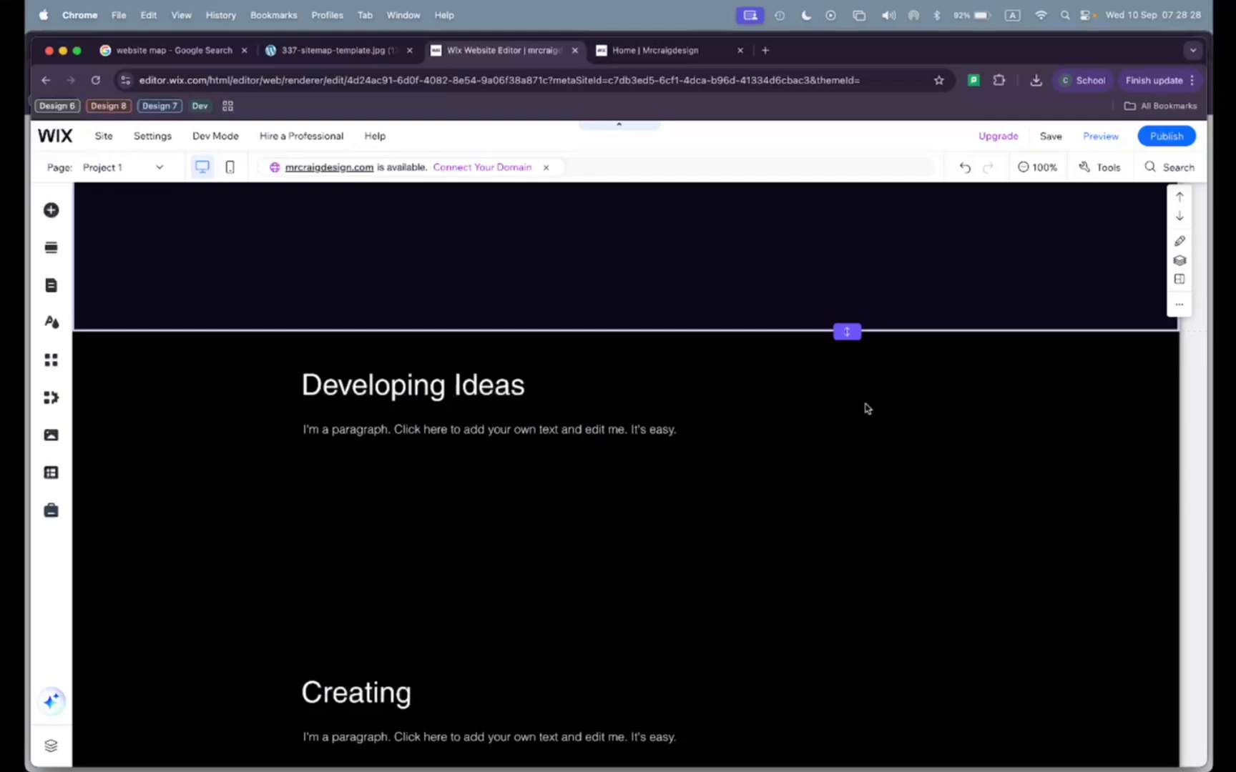
scroll(872, 461, down, 3)
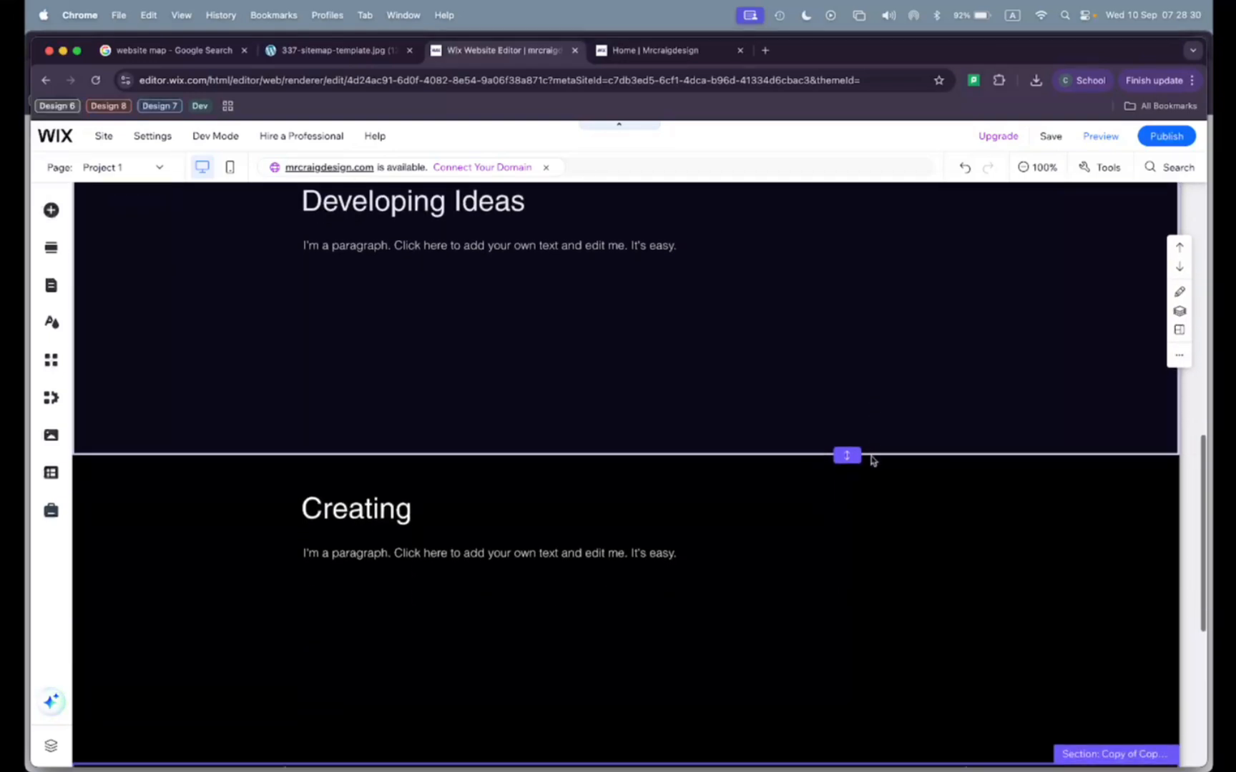
scroll(872, 461, down, 2)
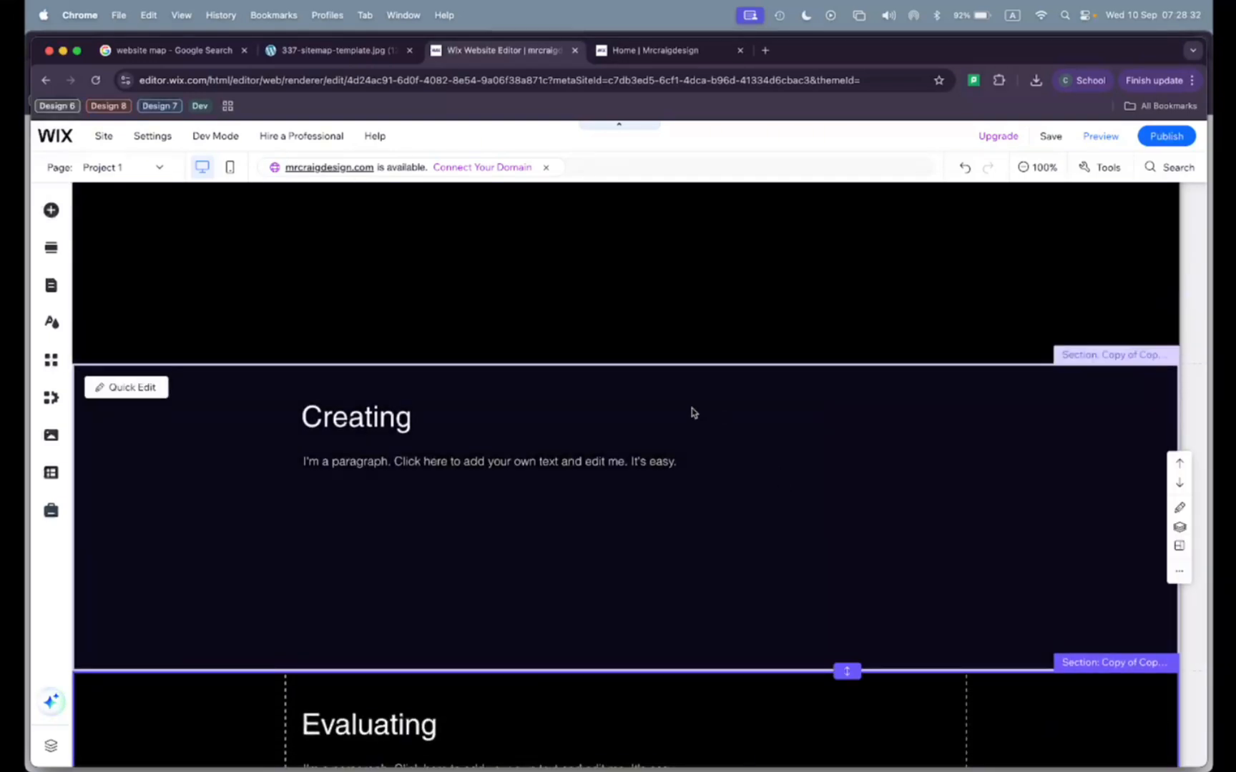
scroll(692, 413, up, 10)
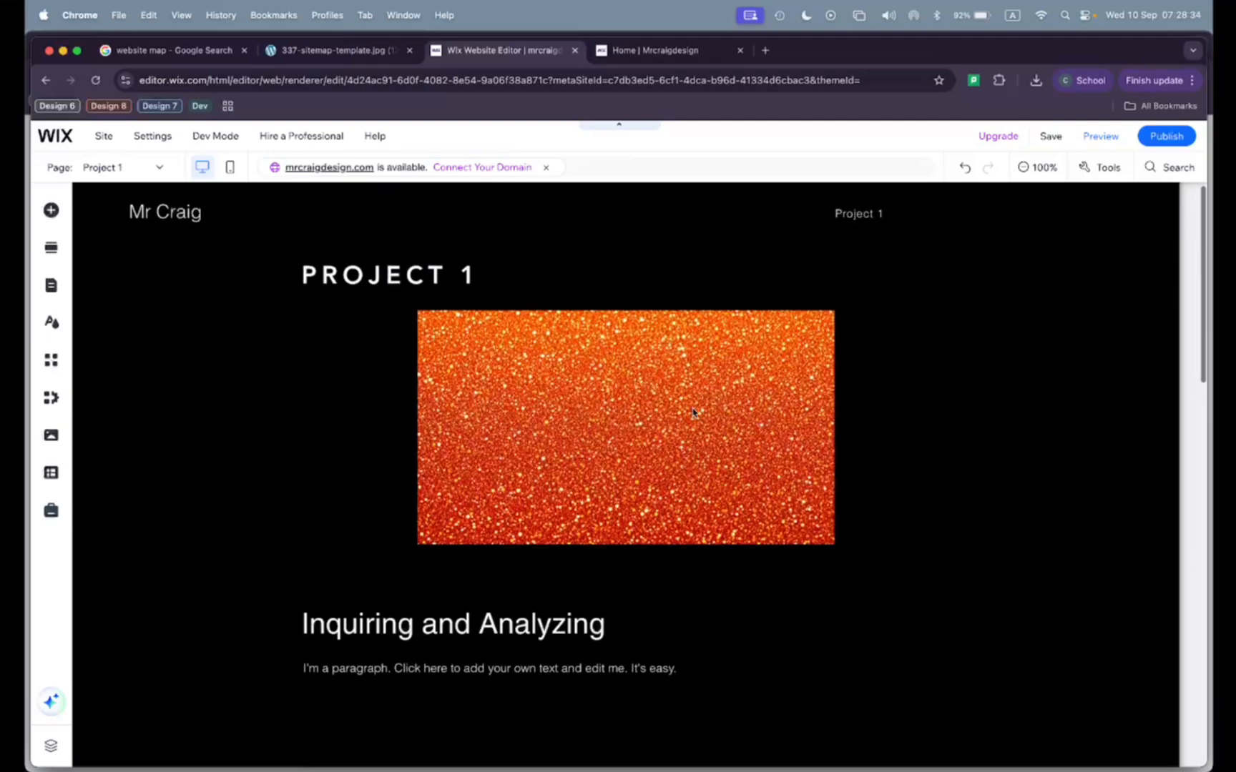
scroll(441, 469, down, 4)
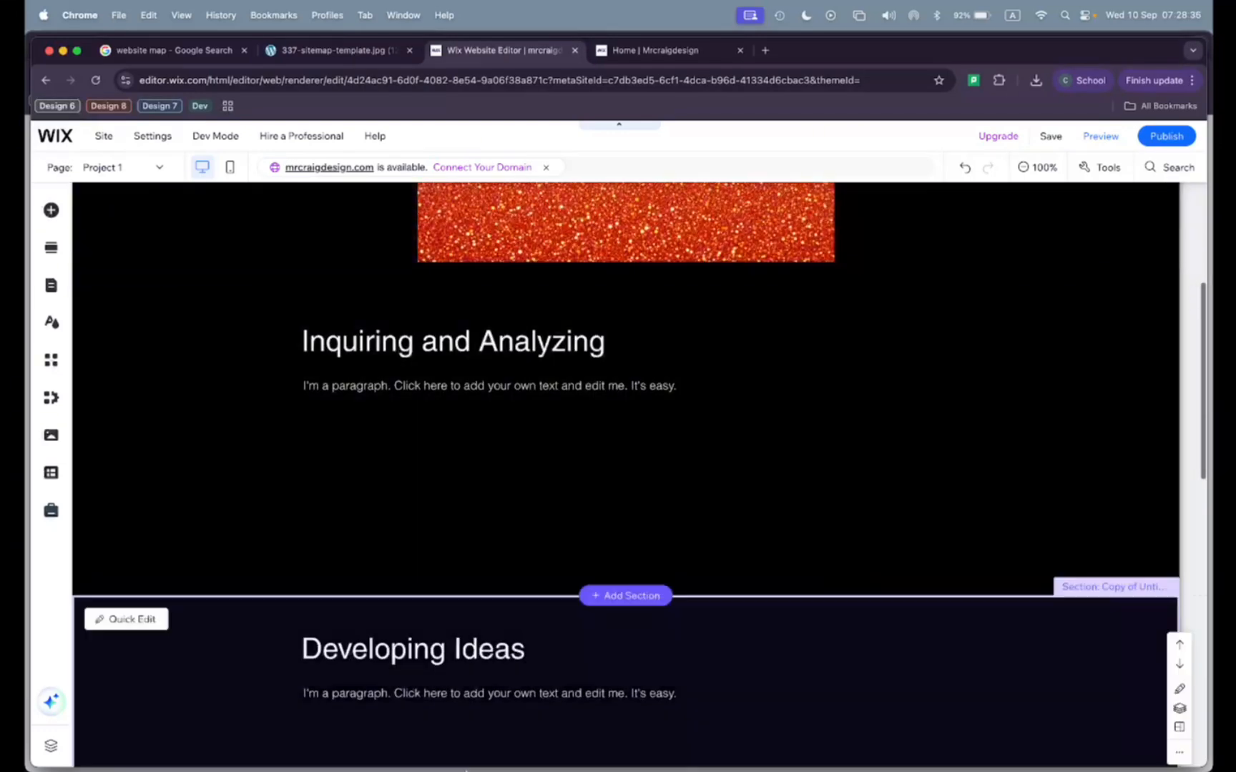
scroll(554, 392, down, 8)
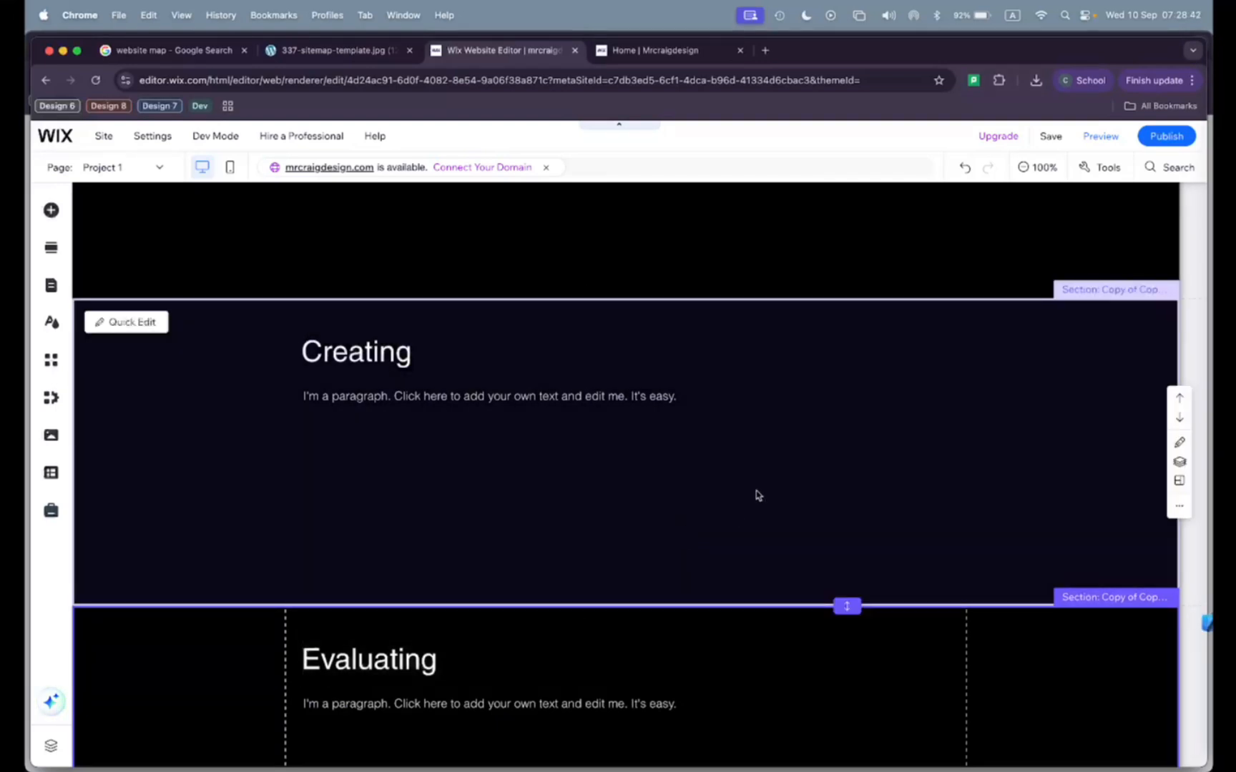
scroll(756, 493, up, 15)
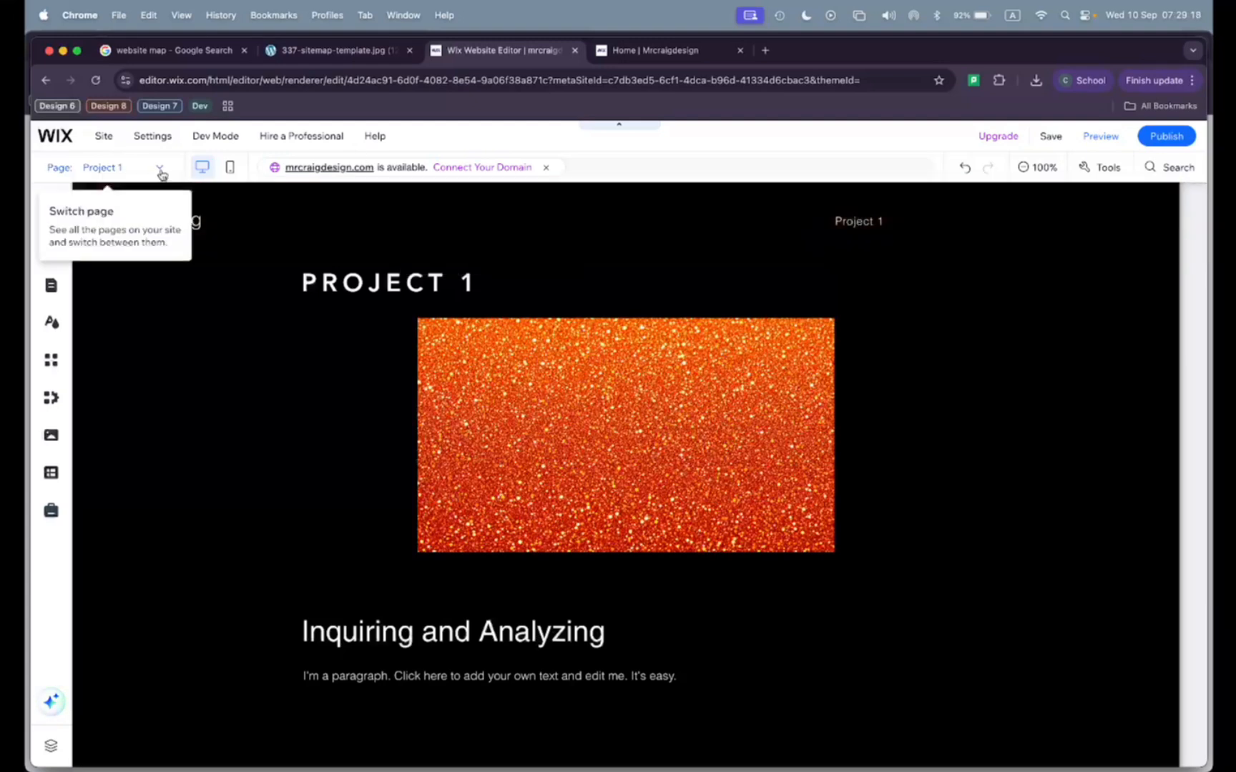
Switch the editor to the Home page and look over its Welcome section
click(160, 170)
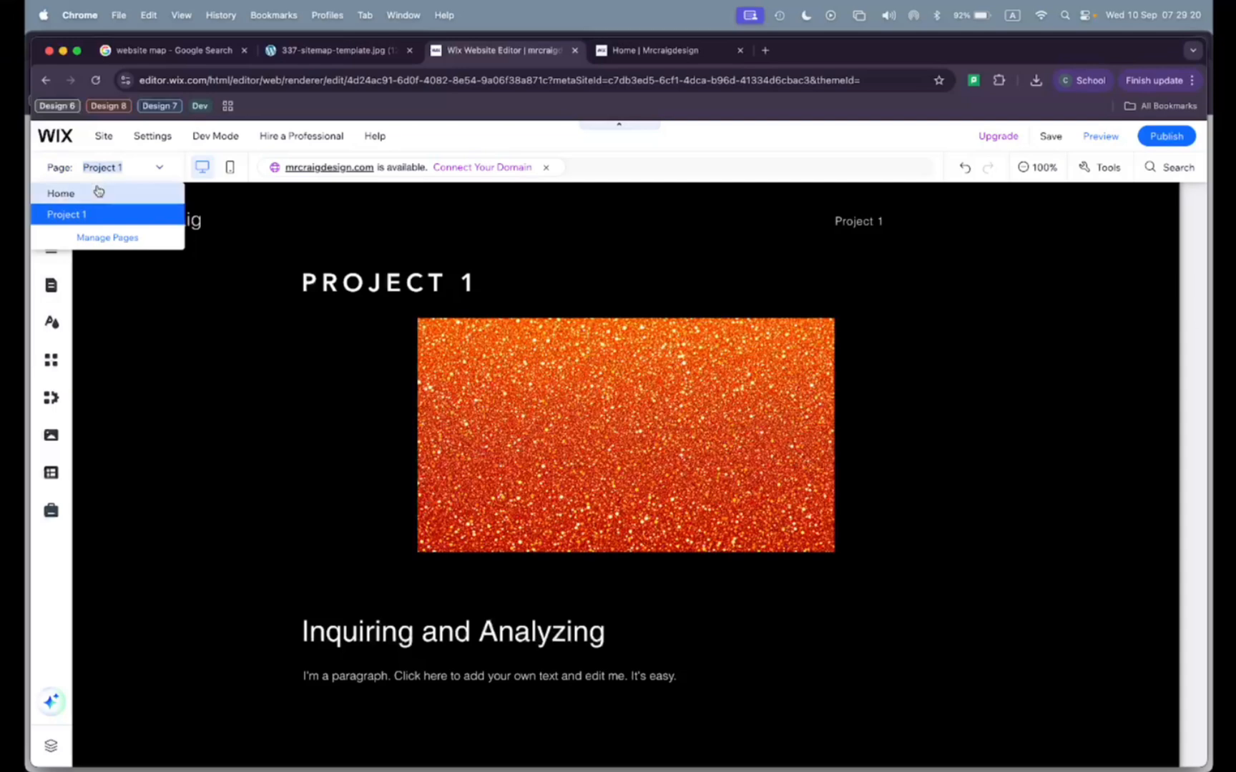
click(78, 198)
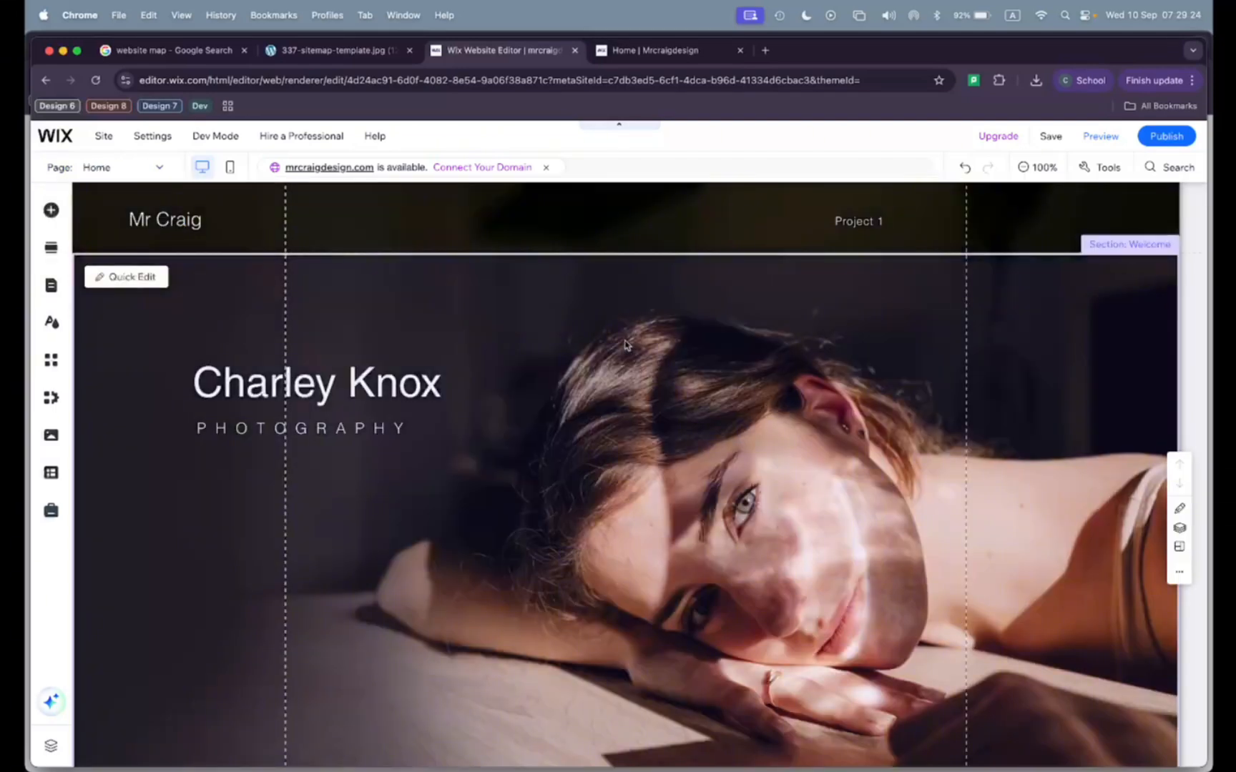
scroll(486, 311, down, 3)
scroll(485, 313, up, 3)
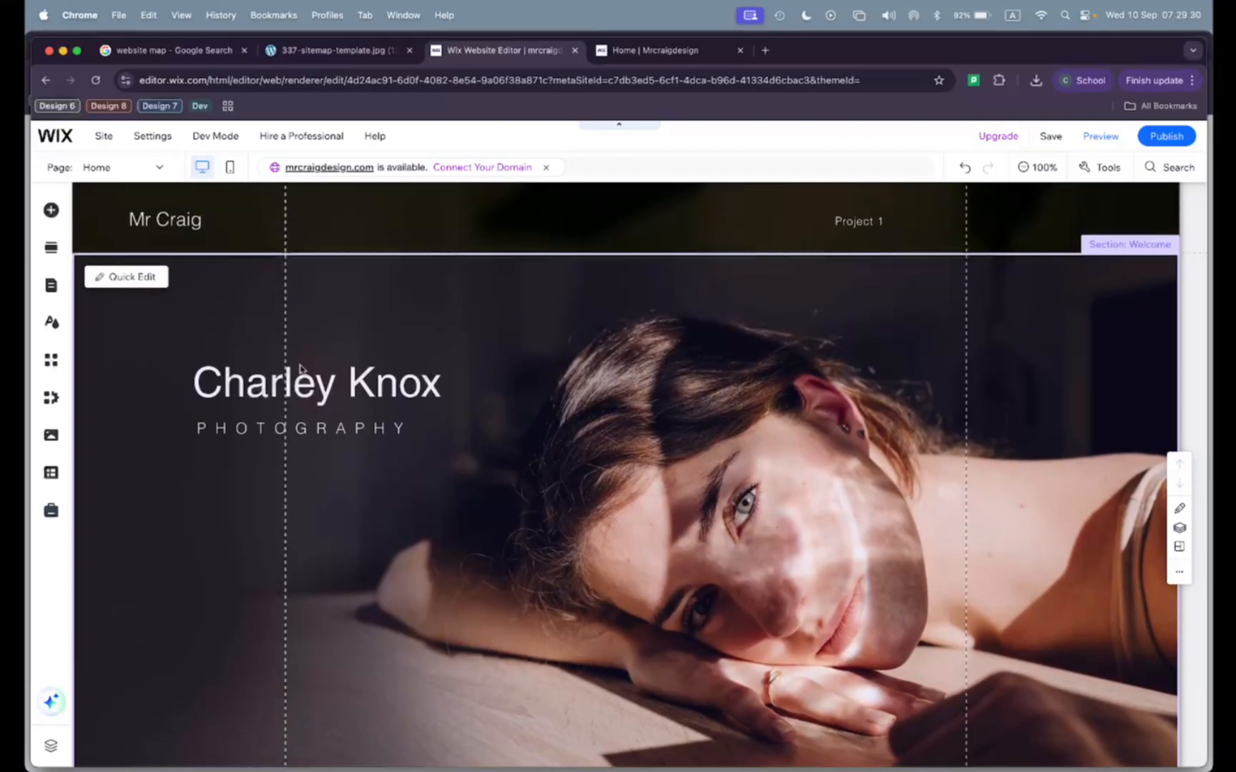
Replace the Welcome section's title with the site owner's name using Quick Edit
click(293, 388)
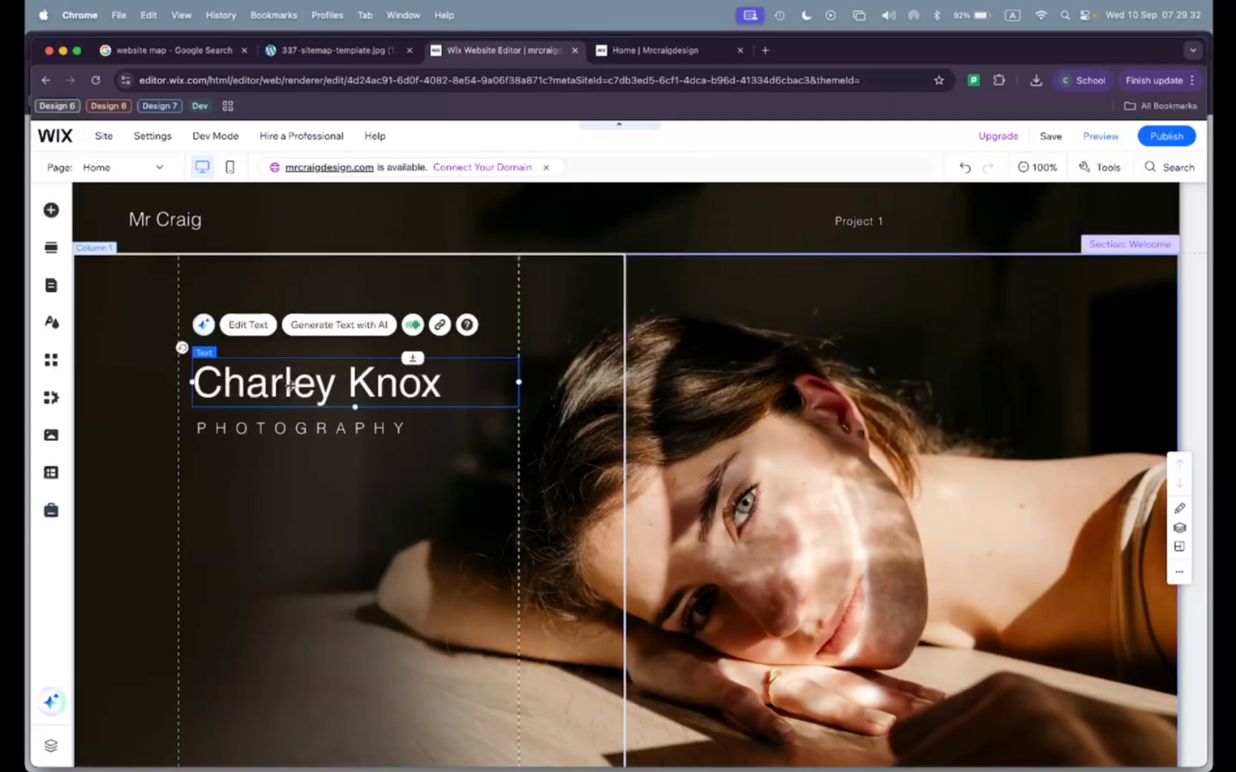
key(Escape)
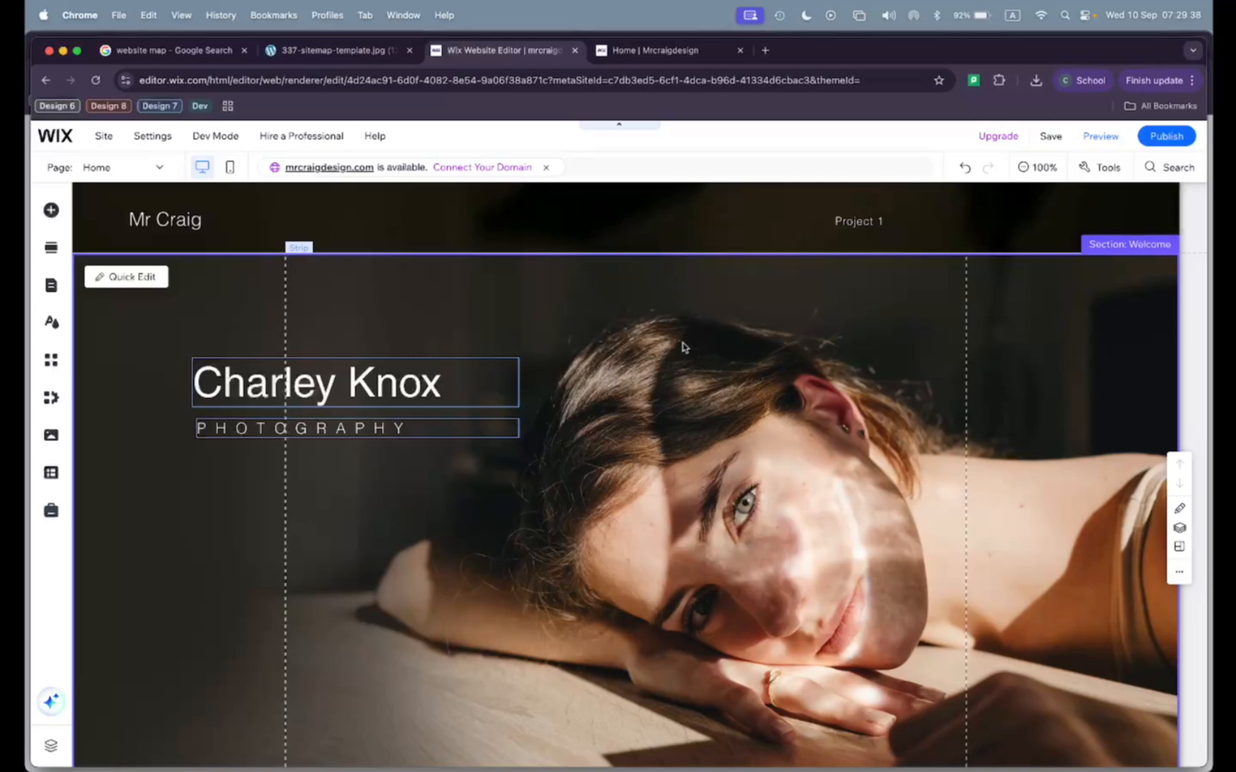
click(125, 277)
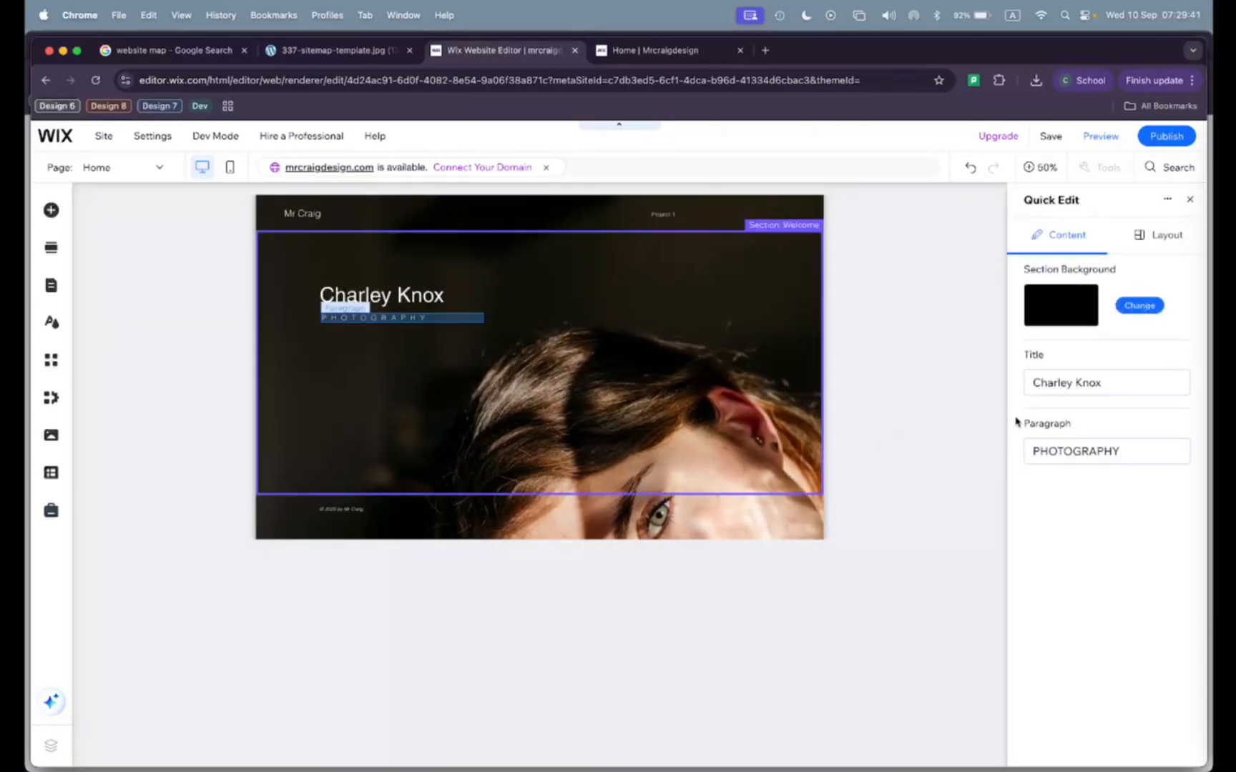
click(1070, 391)
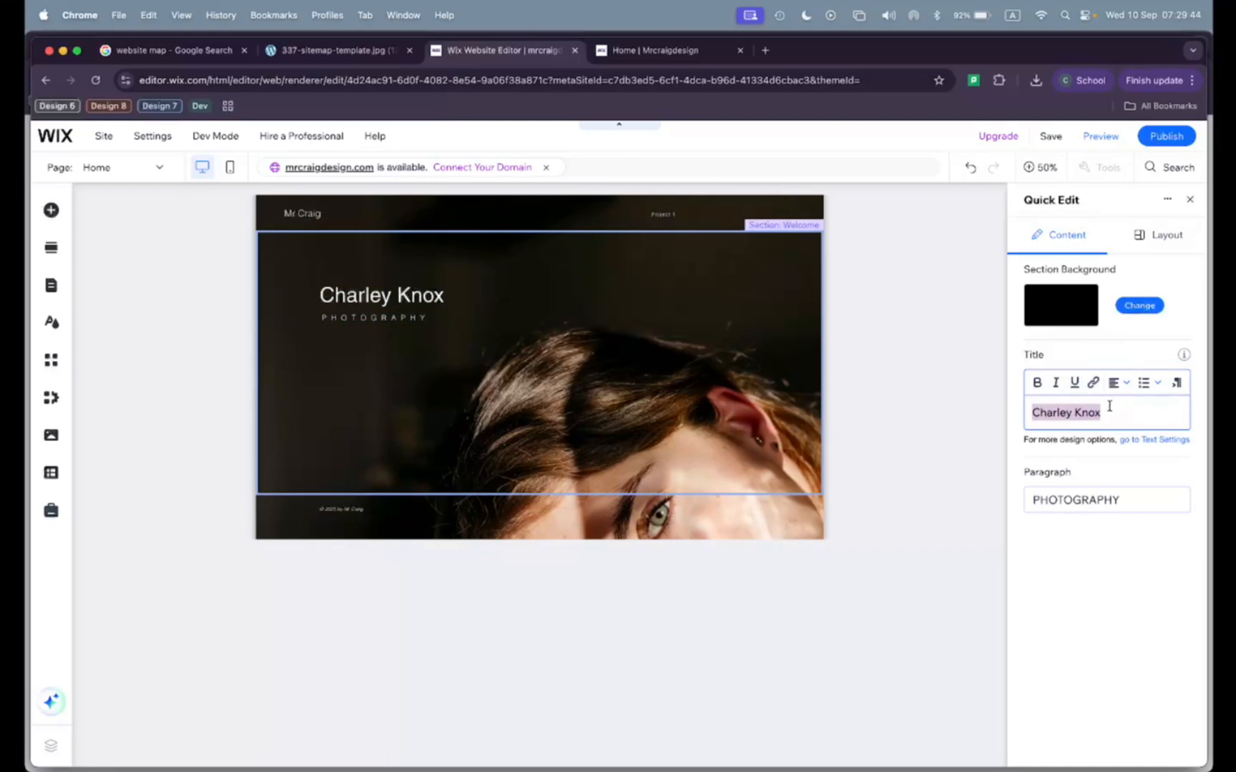
text(Mr Craig)
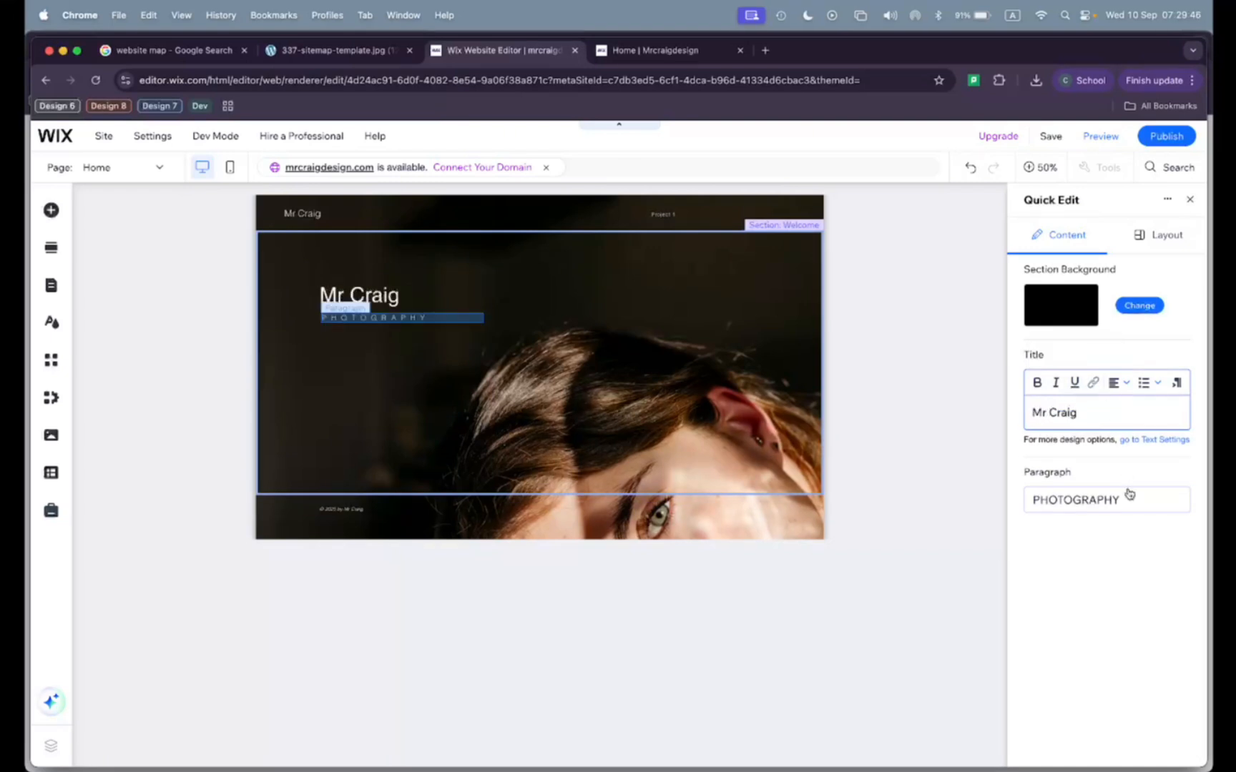
Replace the Welcome section's paragraph text with DESIGN and finish the quick edit
click(1087, 504)
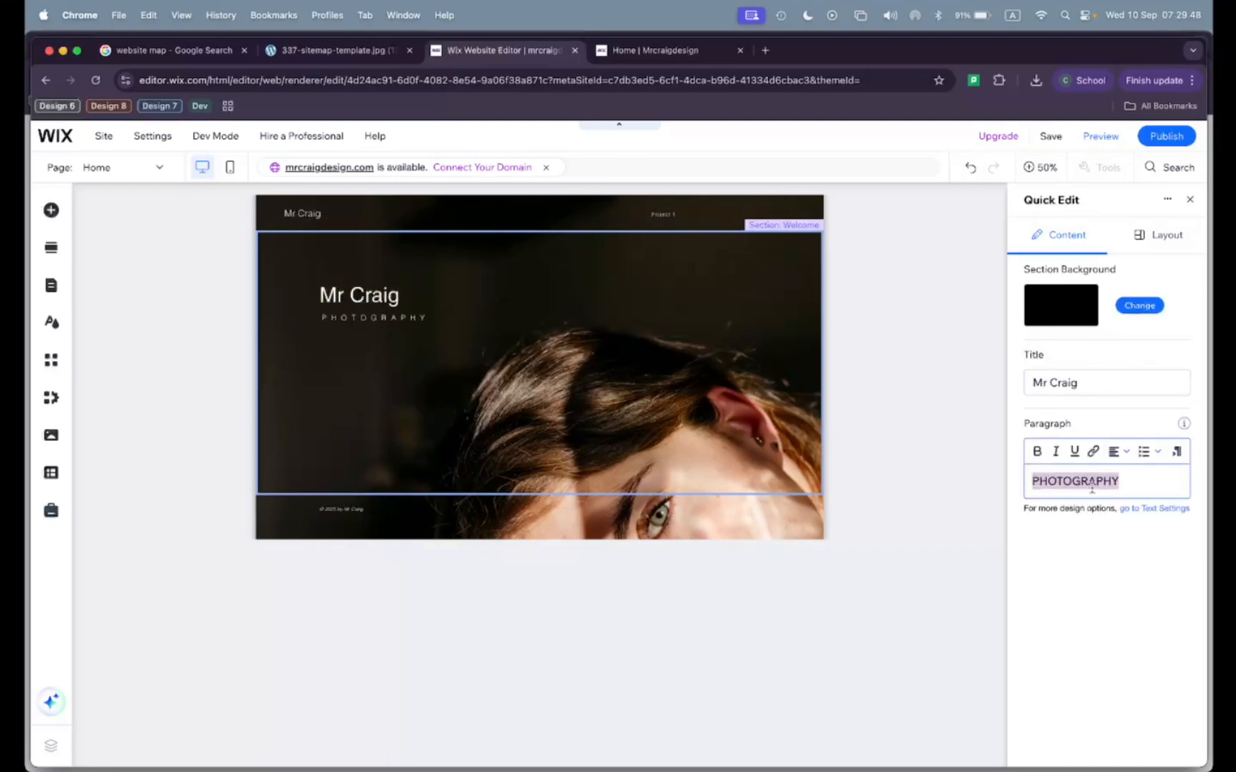
text(DESIGN)
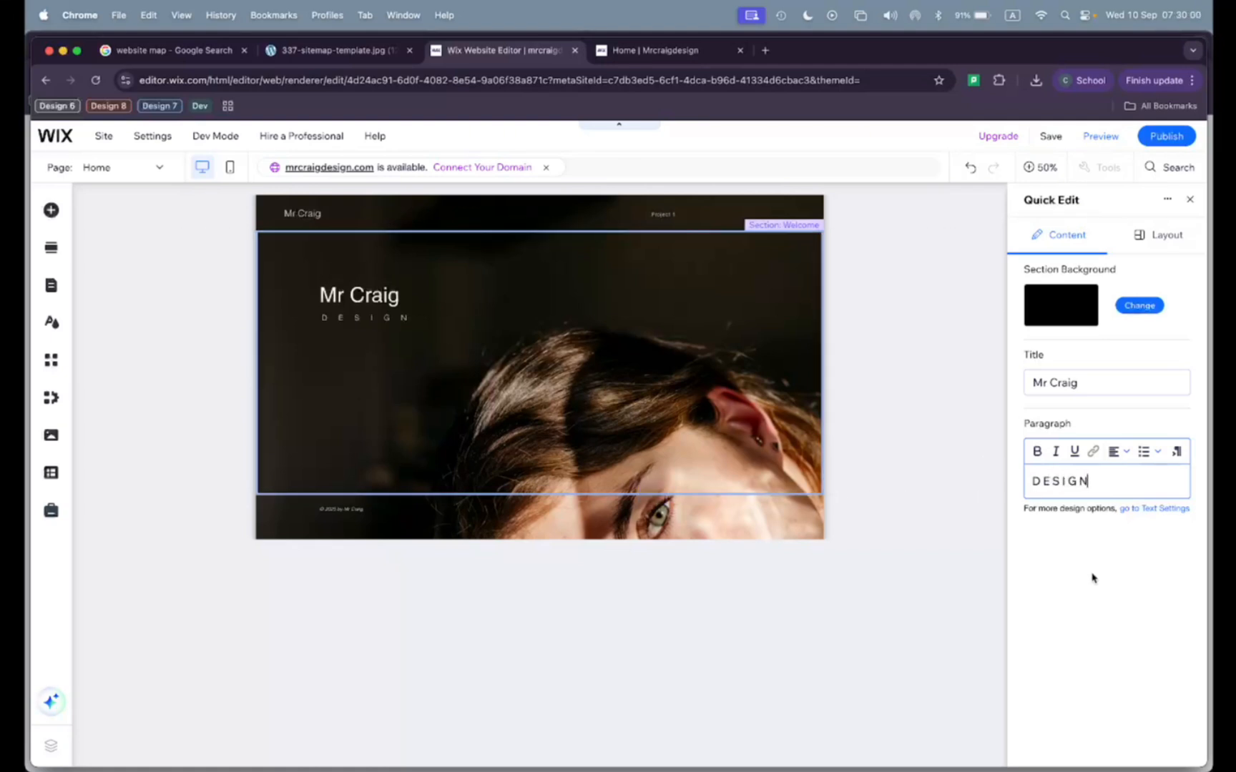
click(973, 461)
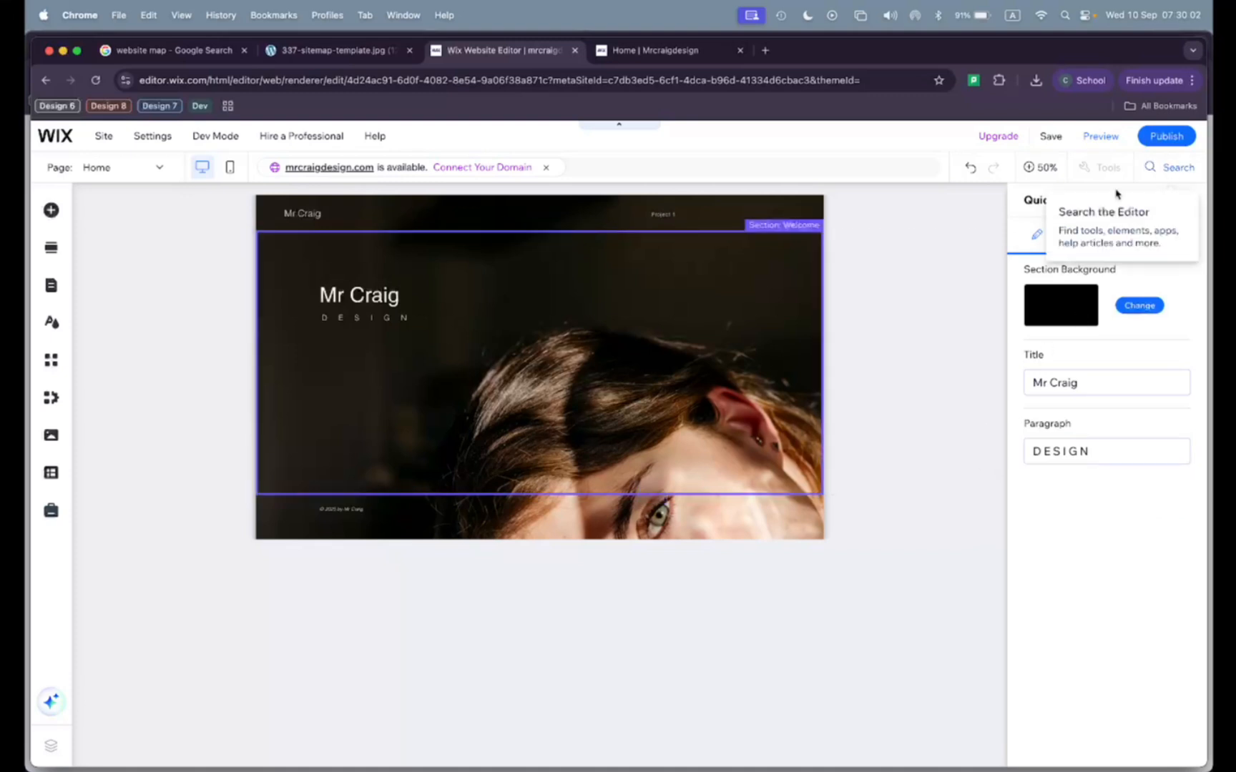
click(1190, 199)
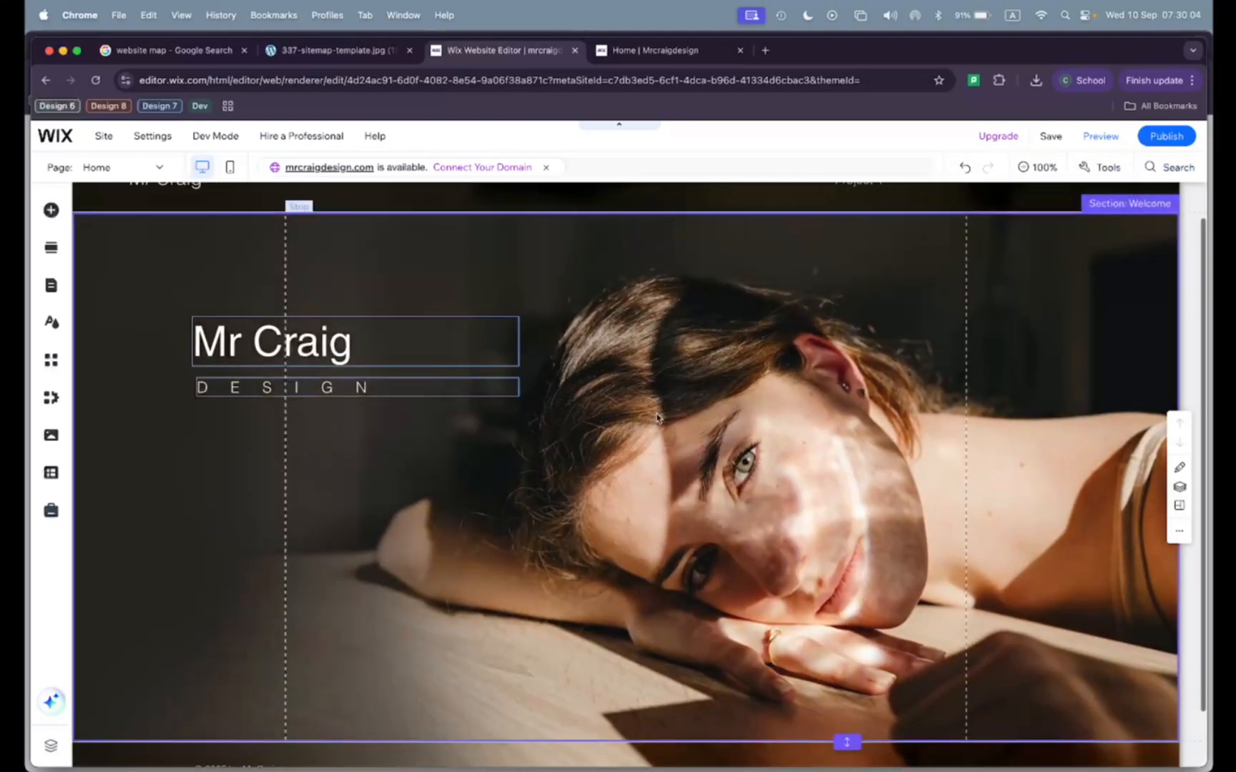
Replace the Home page's photo background with the solid black theme color
scroll(657, 418, up, 1)
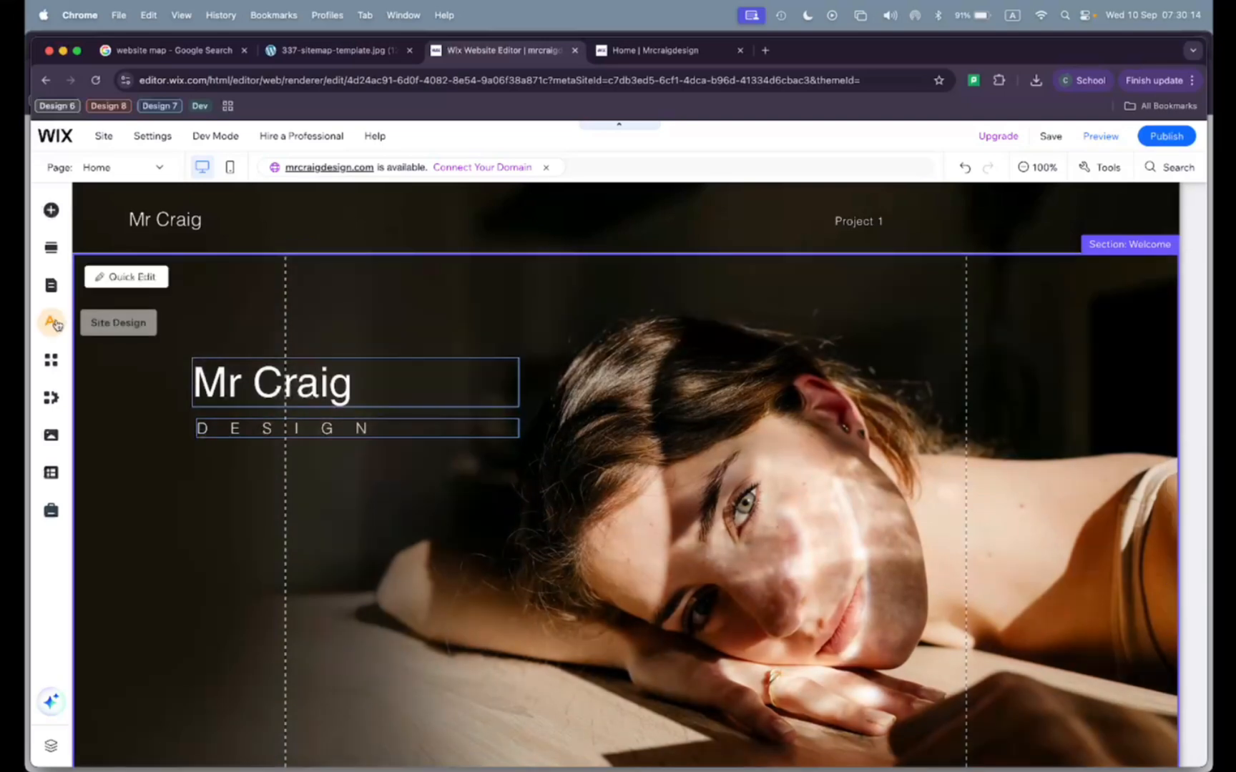
click(50, 325)
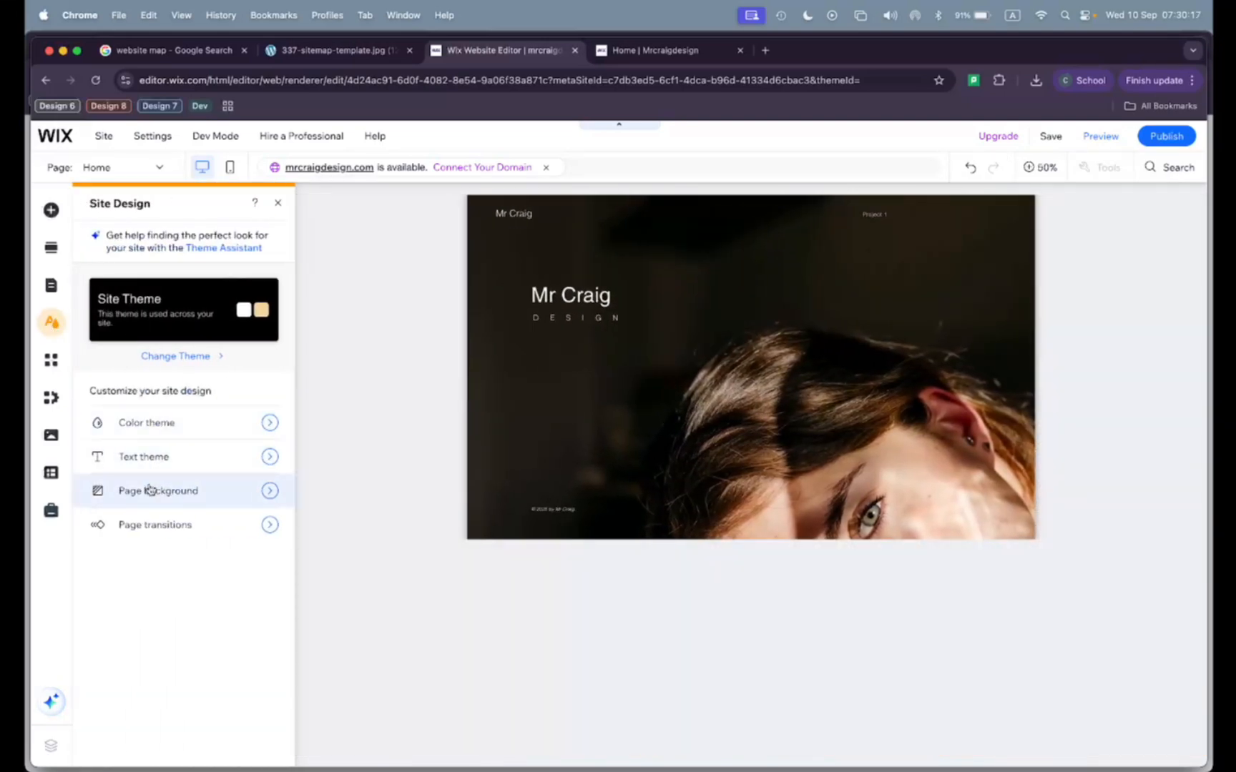
click(148, 490)
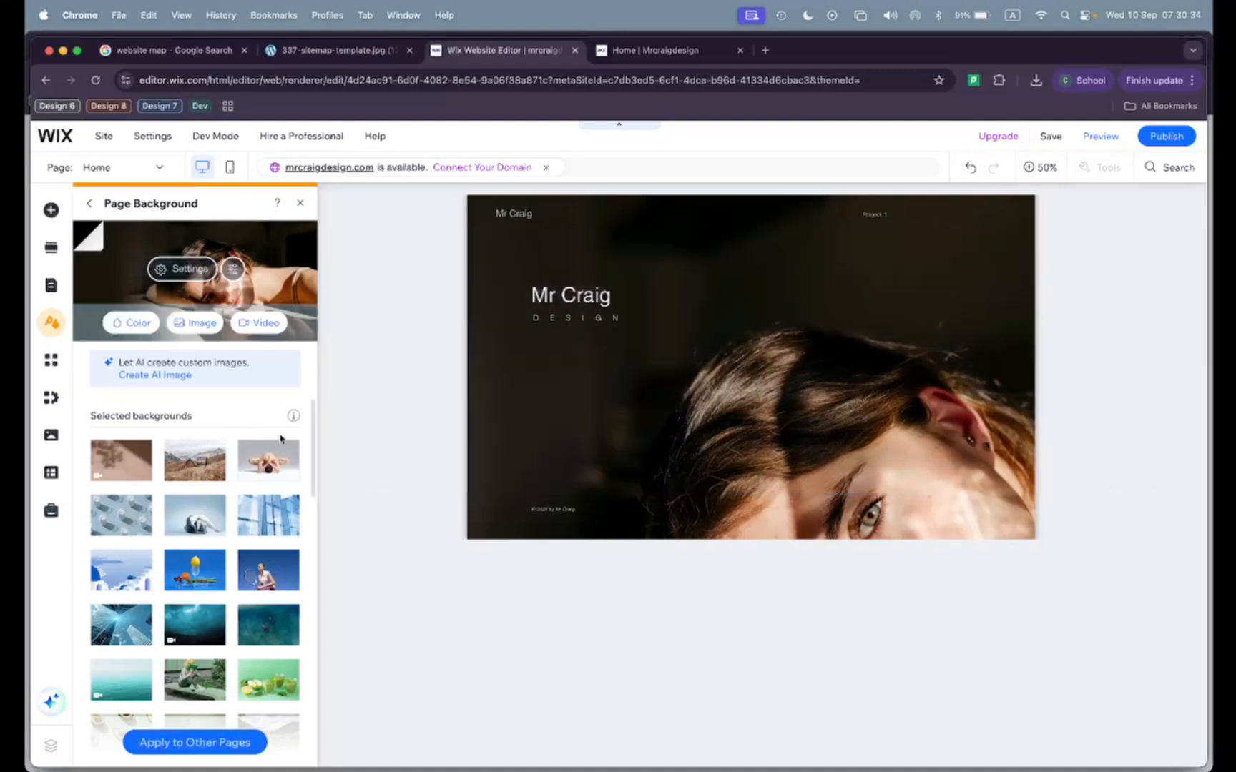
click(135, 325)
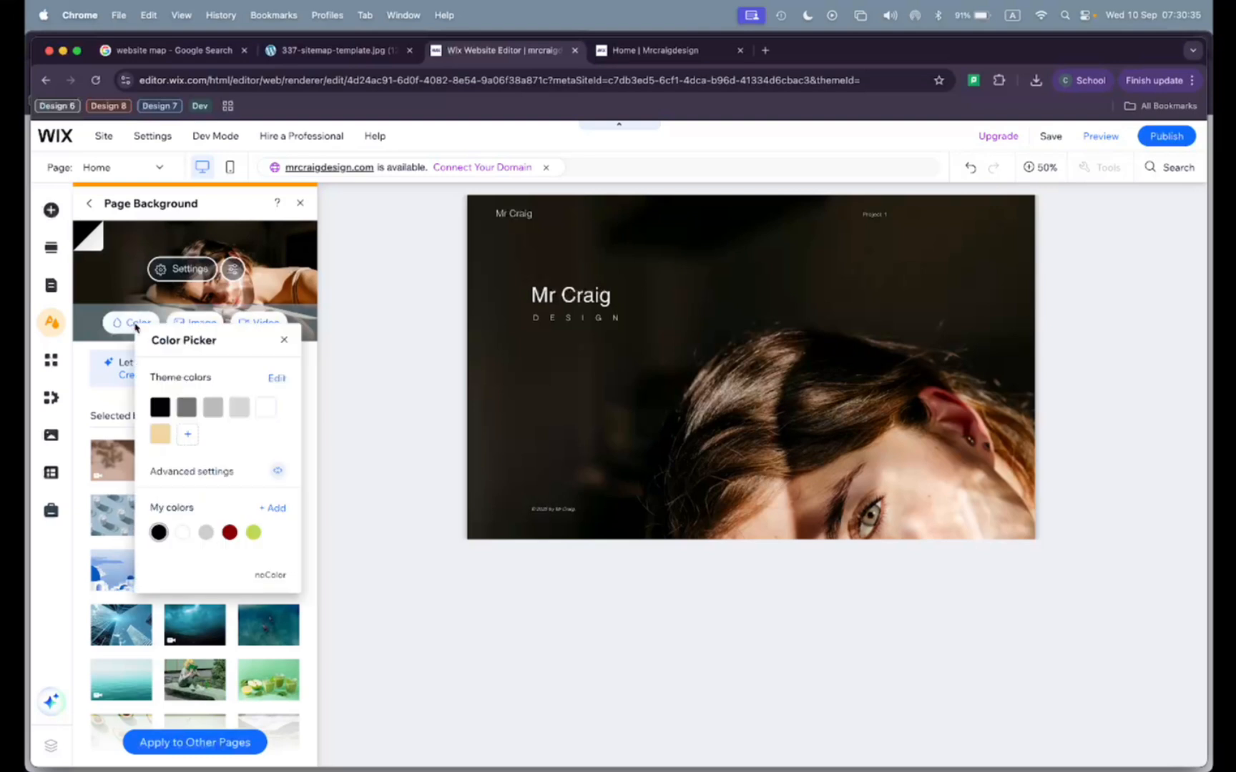
click(160, 407)
click(284, 341)
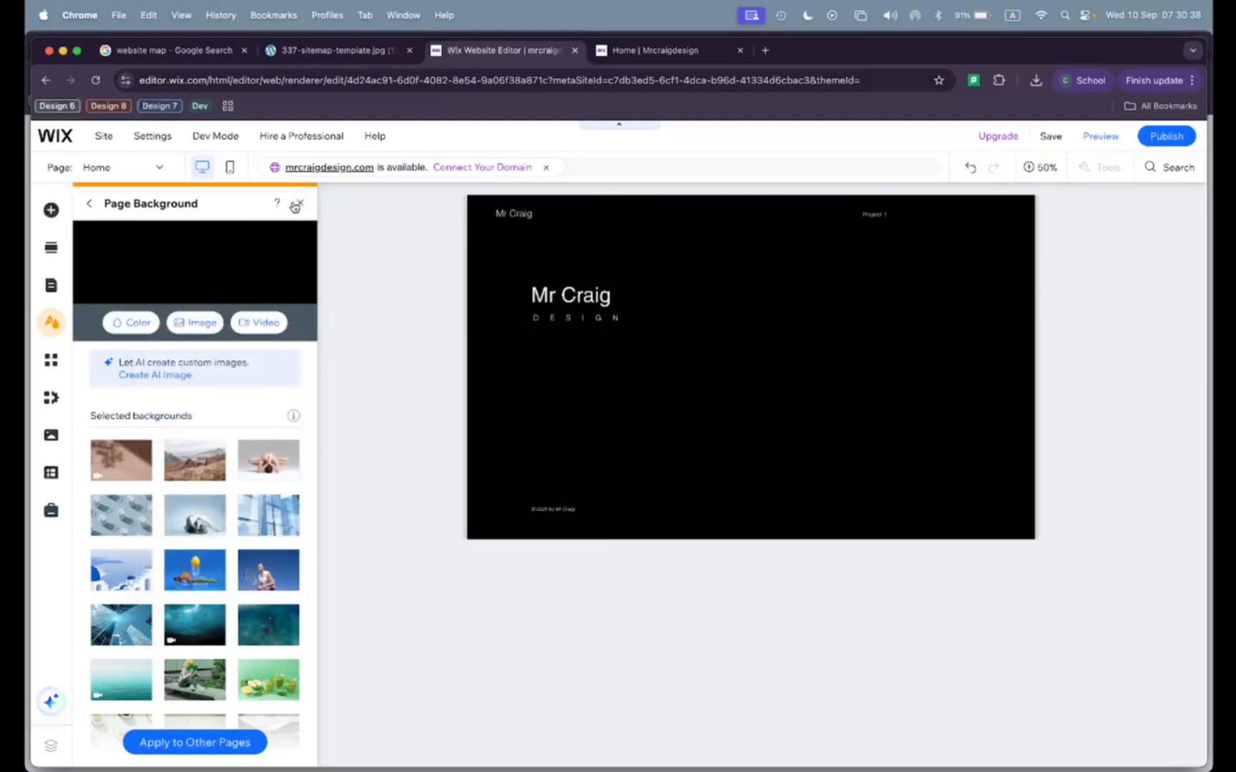
click(299, 205)
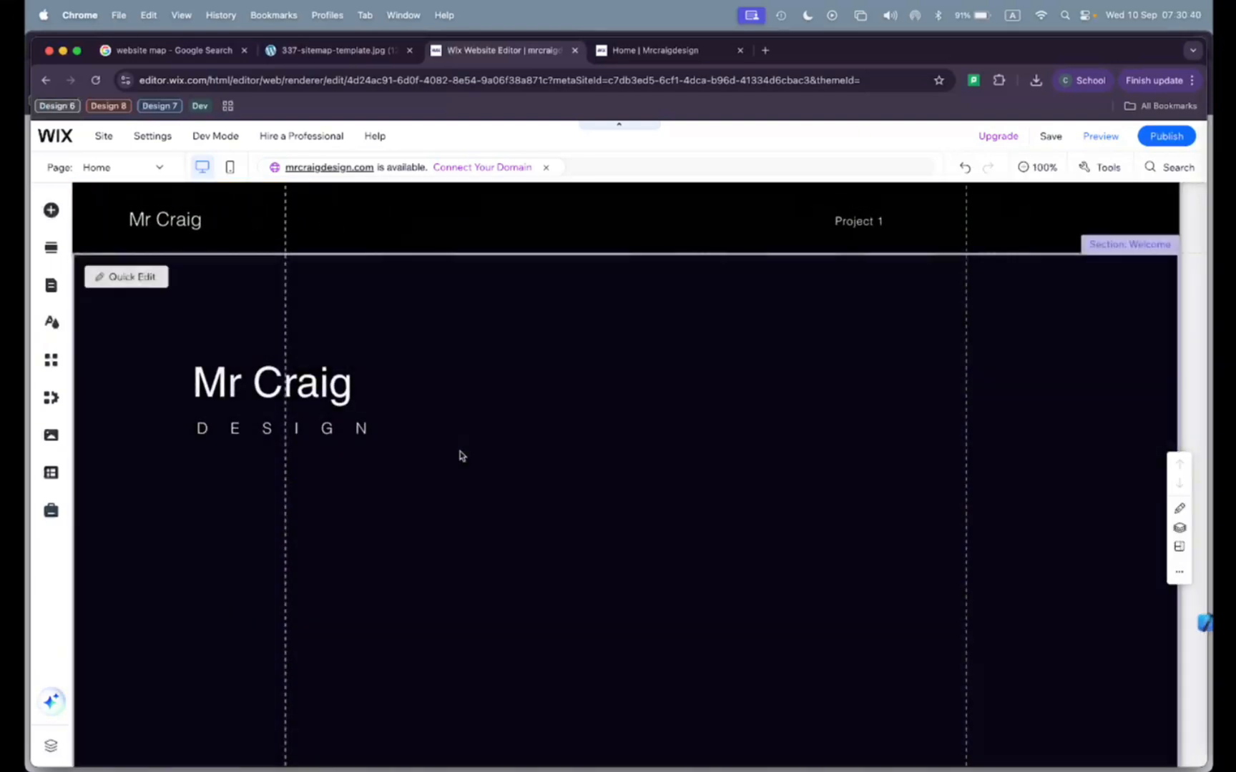
Add a blank section below the Welcome section and place an Elegant Title text element near its upper middle
scroll(461, 456, down, 3)
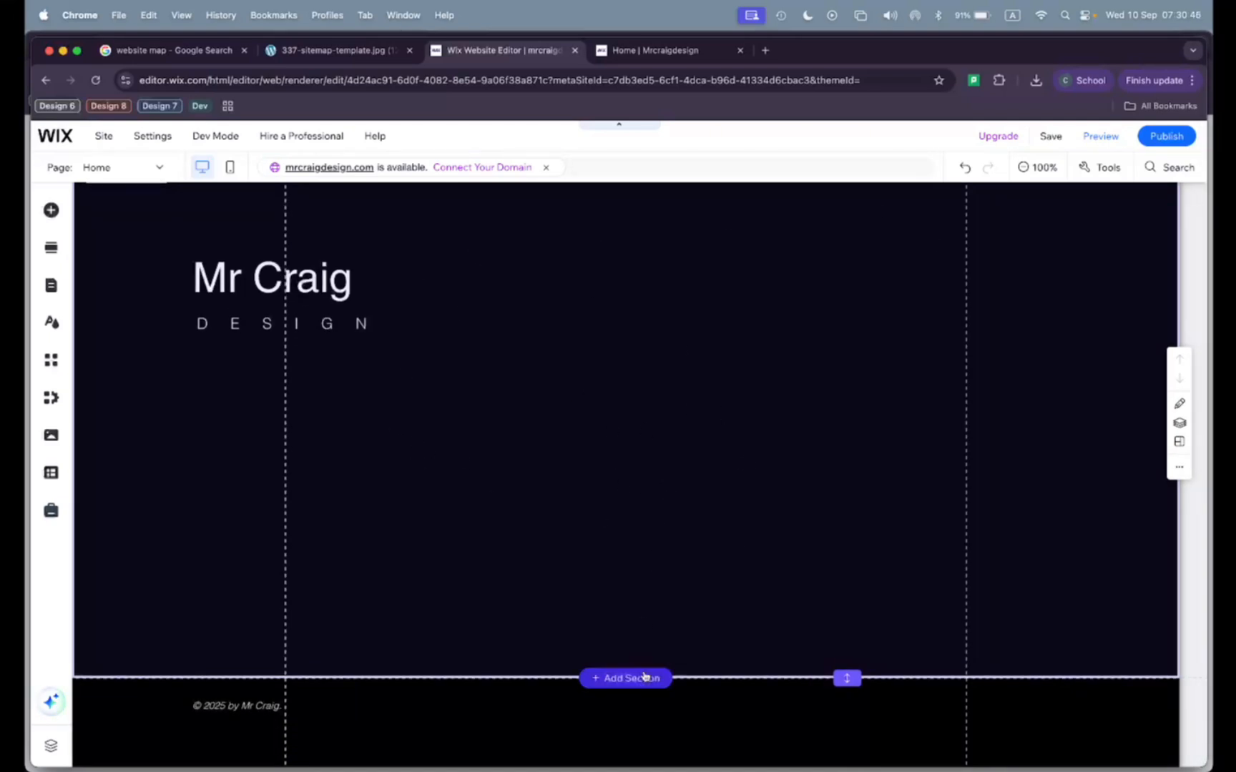
click(636, 680)
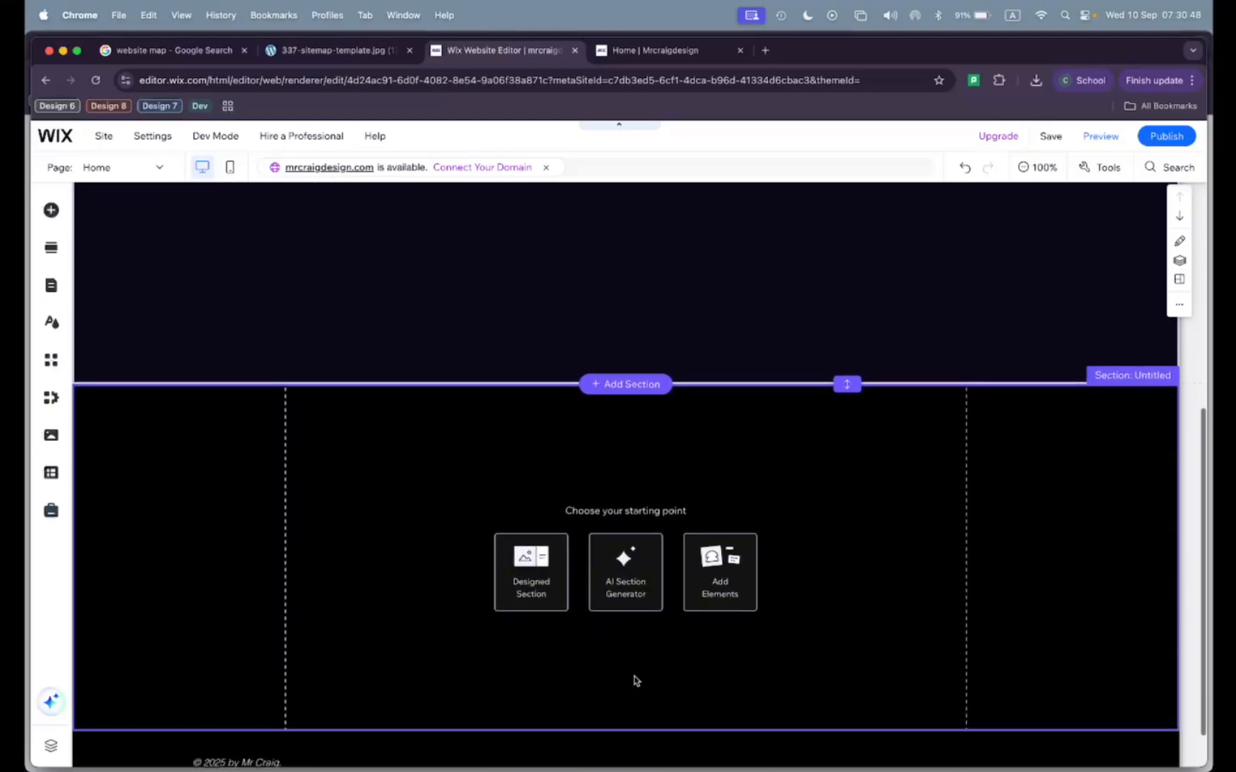
click(53, 221)
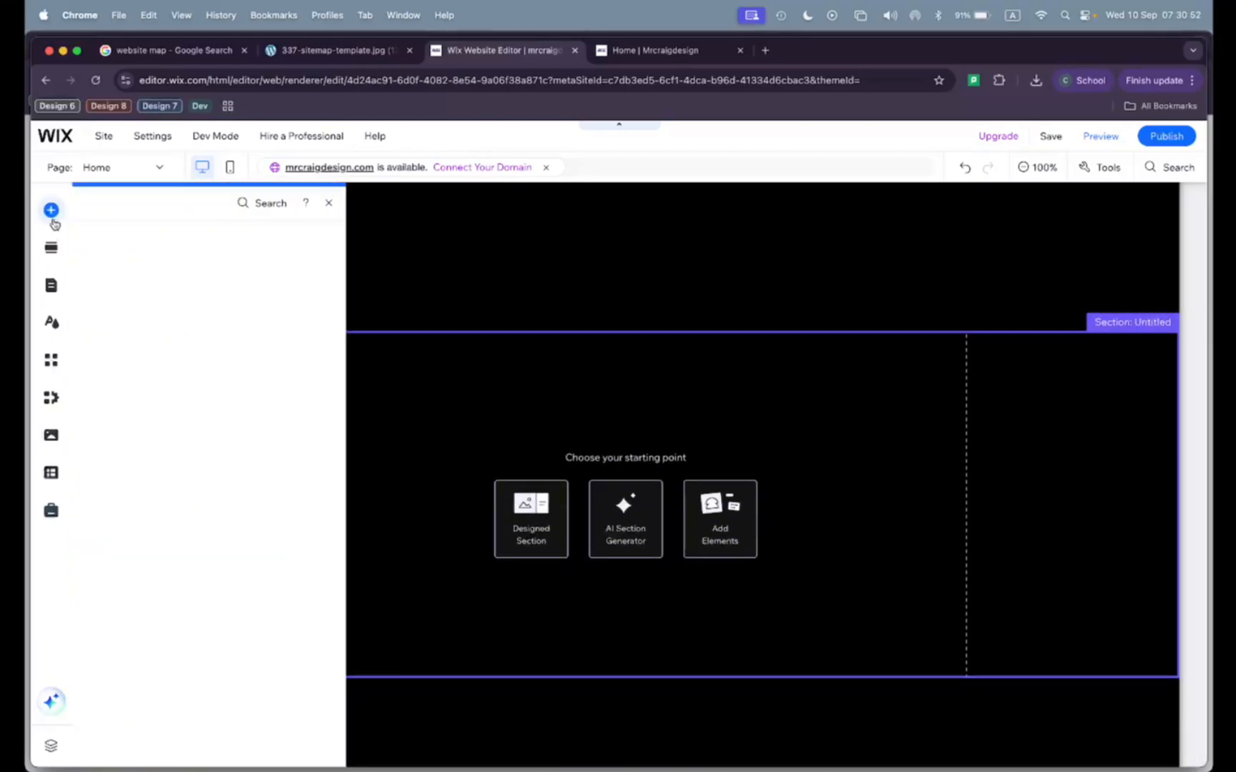
scroll(383, 497, down, 3)
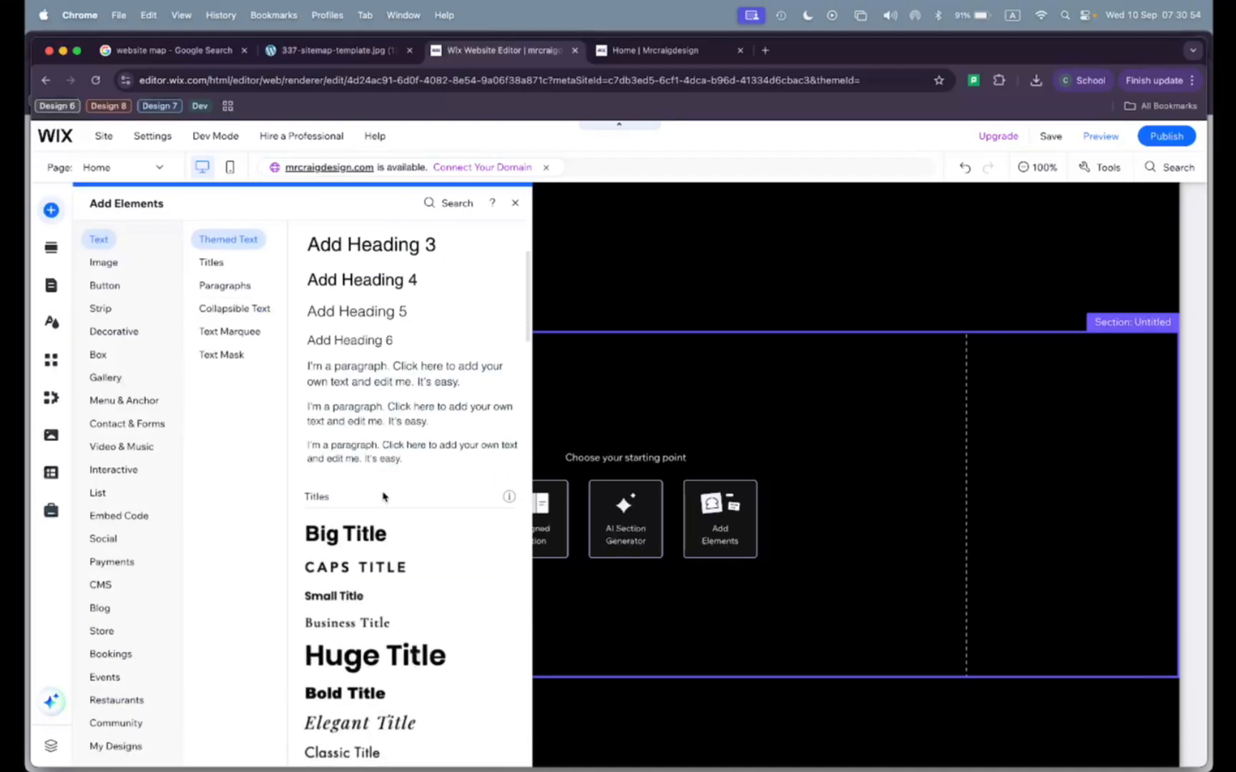
scroll(379, 572, down, 2)
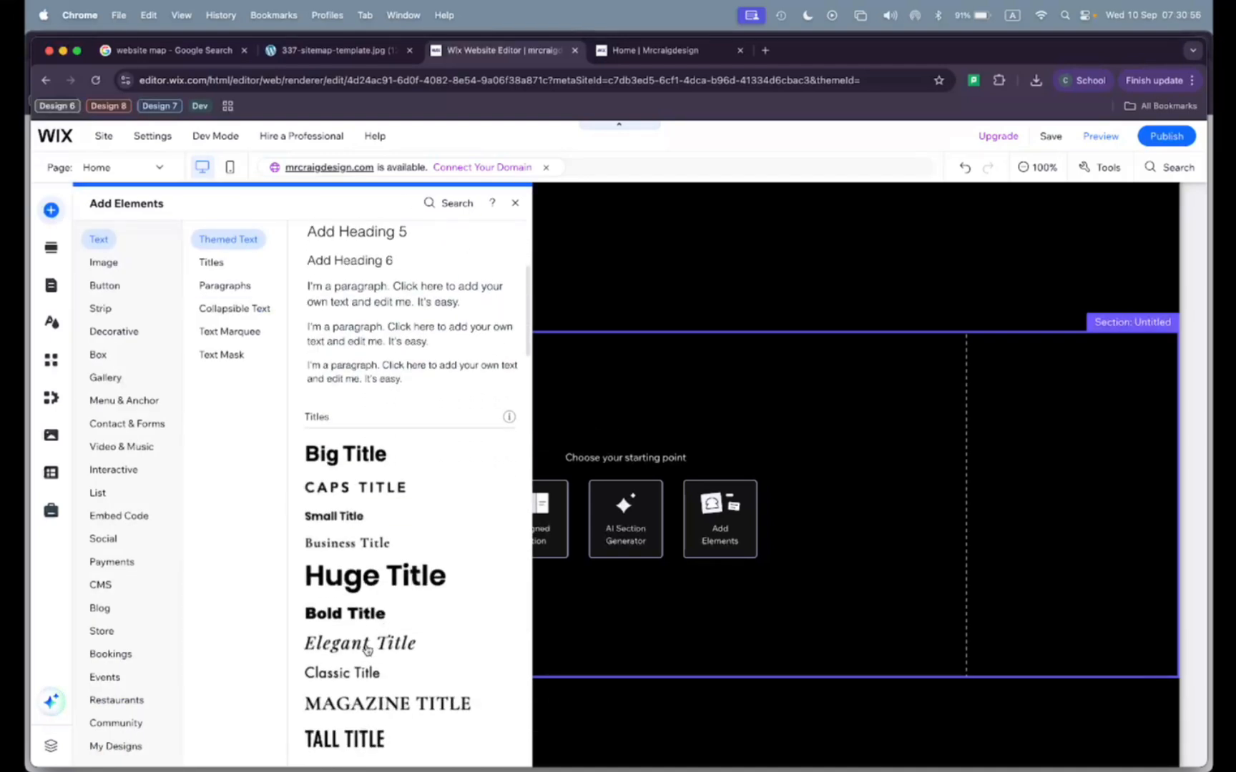
drag(366, 649, 606, 384)
Center-align the new section's title and change its text to About Me
click(576, 426)
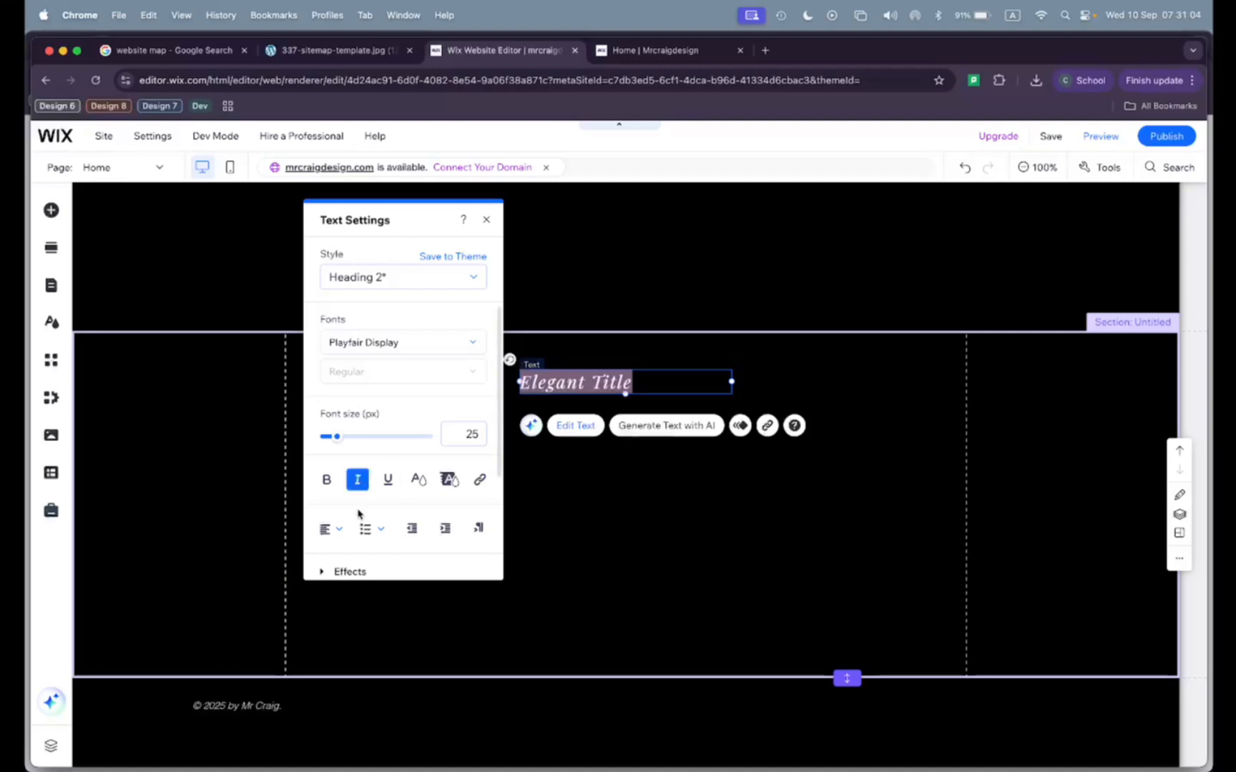
click(334, 529)
click(336, 551)
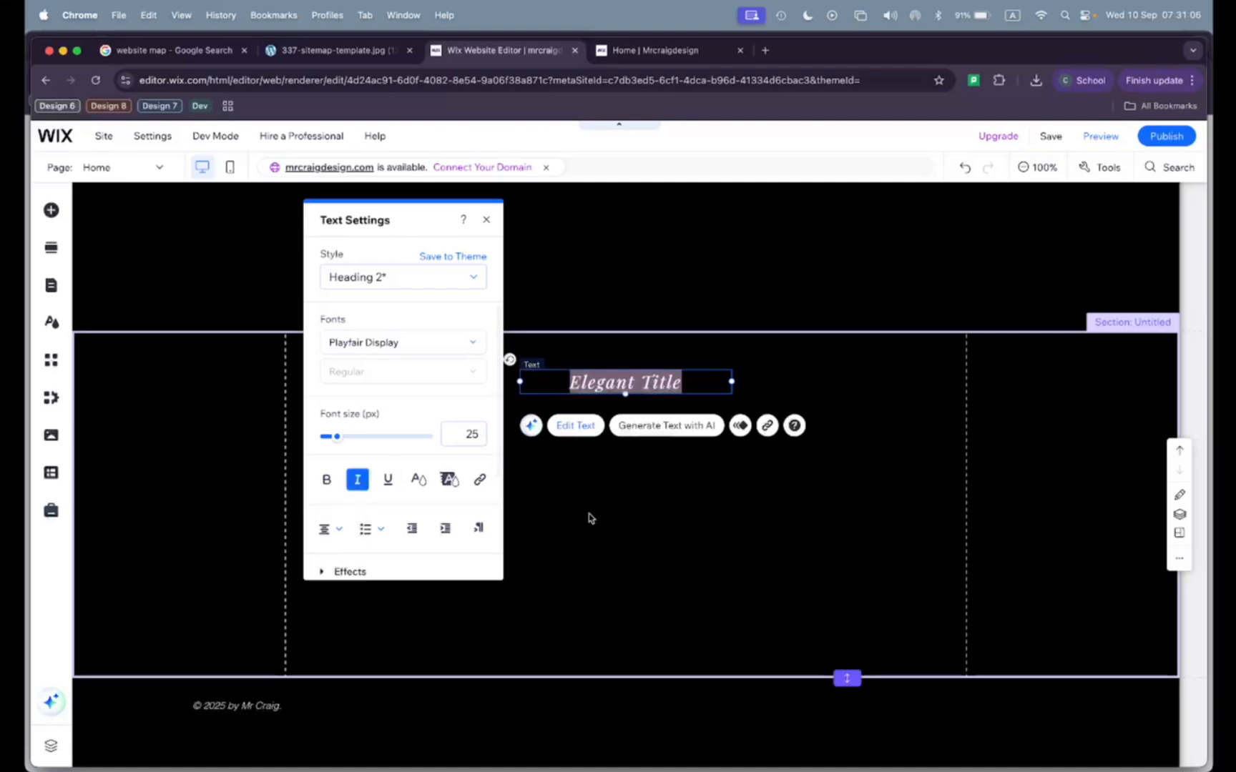
click(571, 524)
double_click(630, 384)
text(About Me)
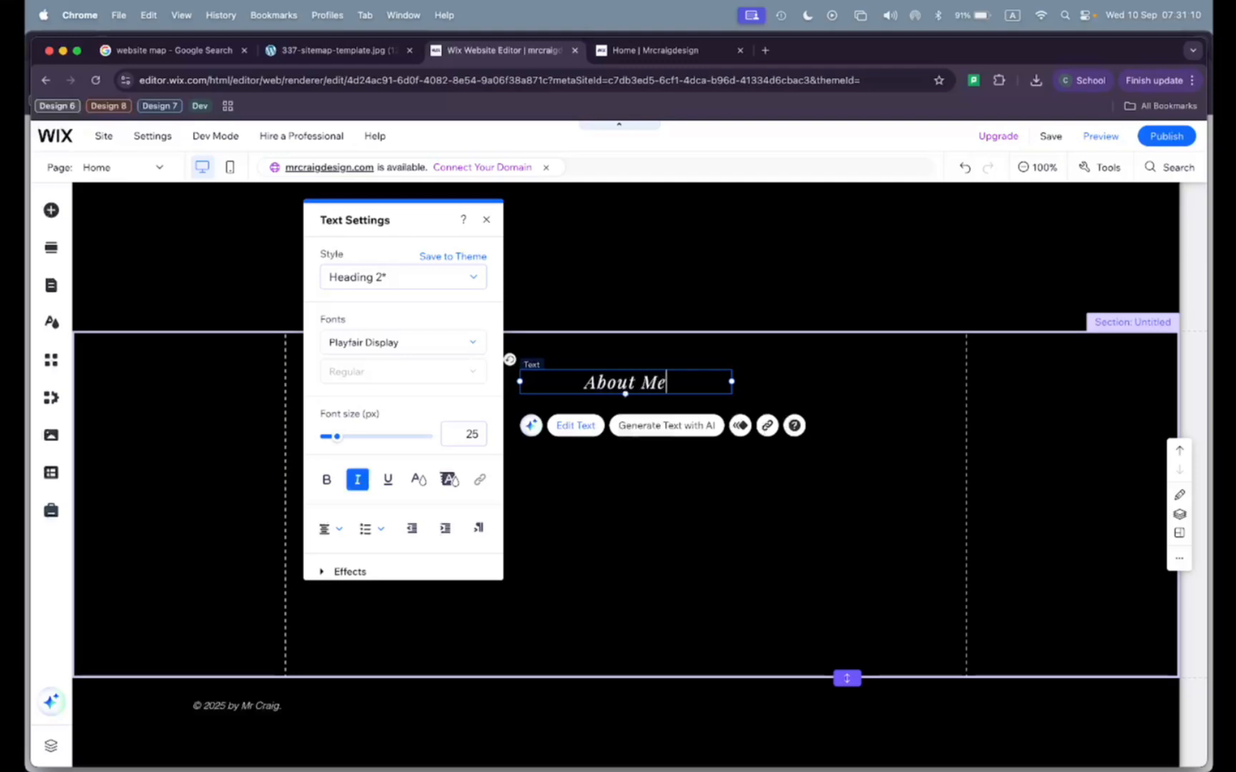
click(654, 475)
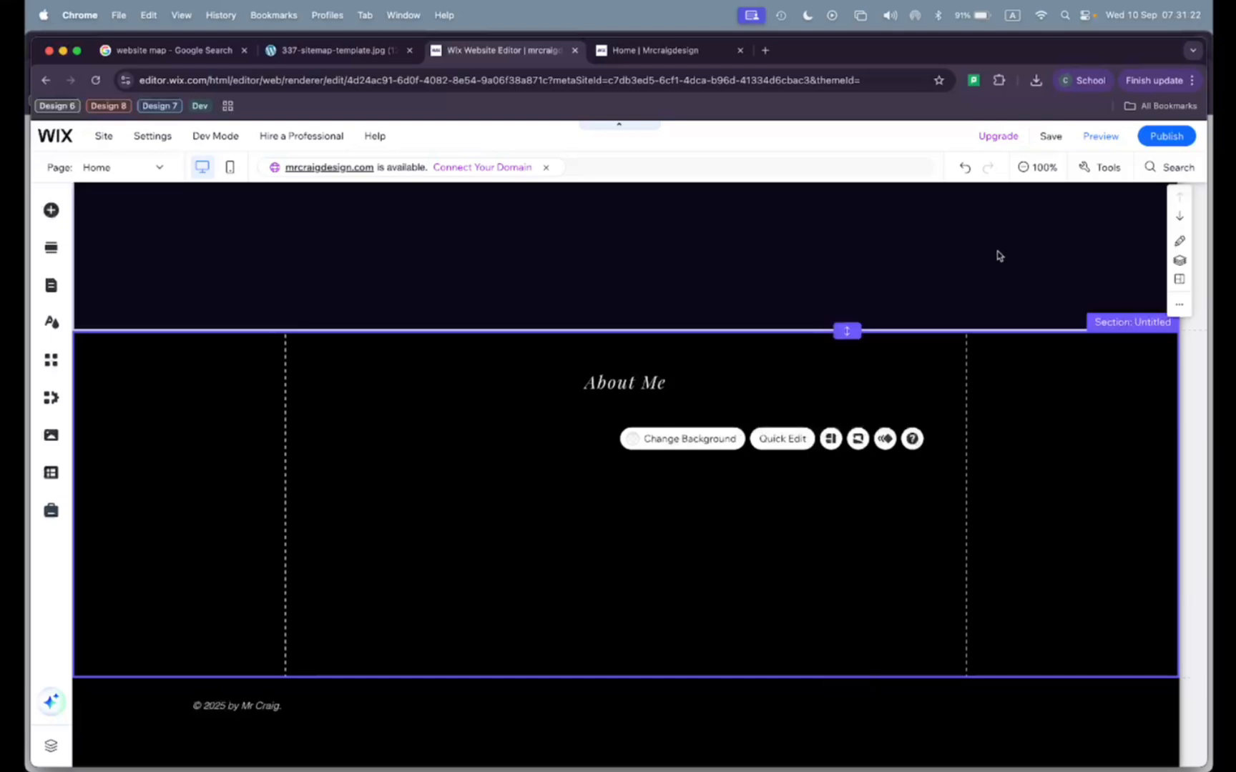
Publish the updated site and dismiss the confirmation dialog
click(1167, 136)
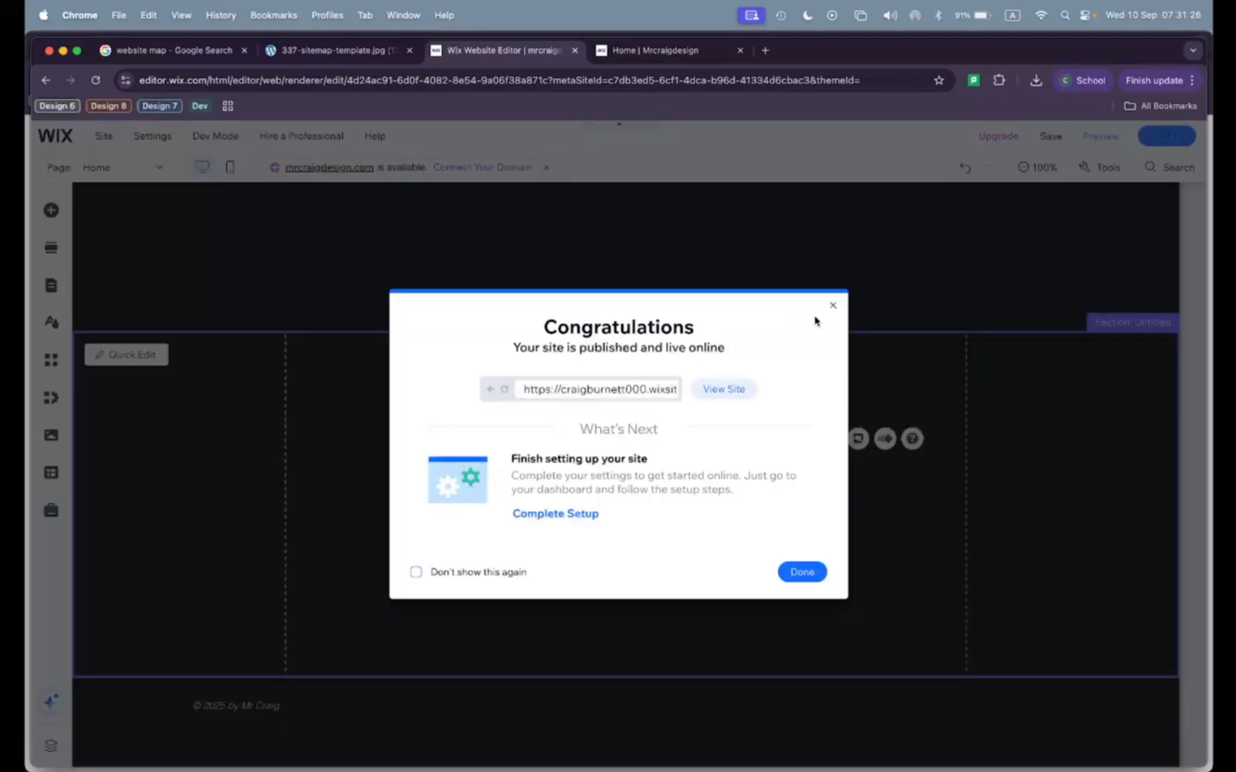
click(832, 306)
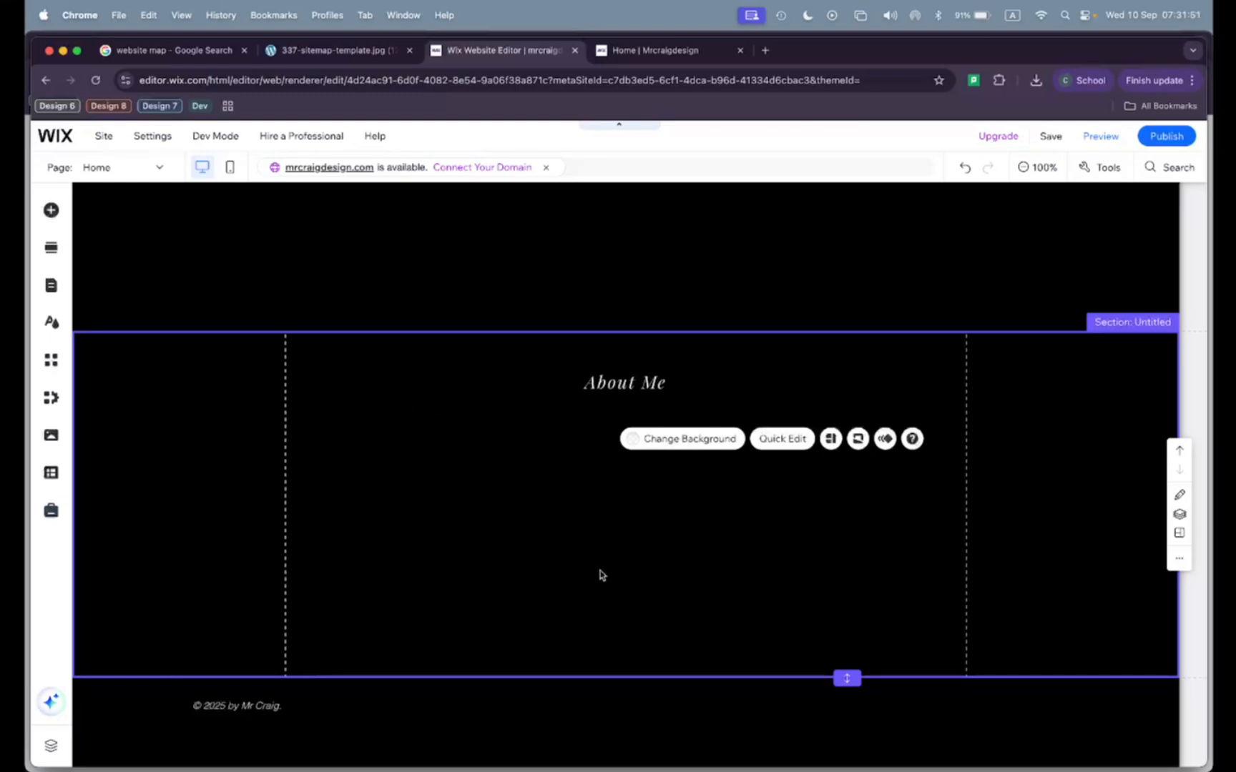
Add a blank section above the About Me section and place a Small Title text element in it
scroll(617, 632, up, 3)
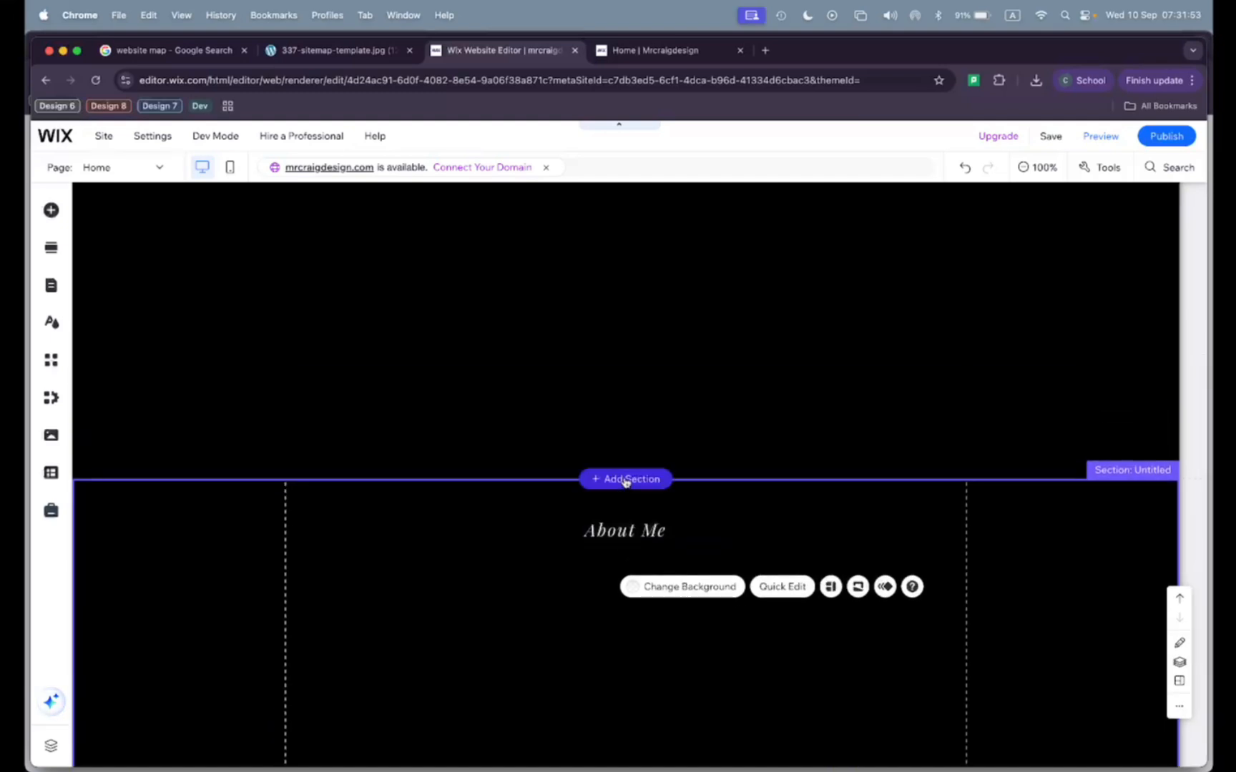
click(624, 479)
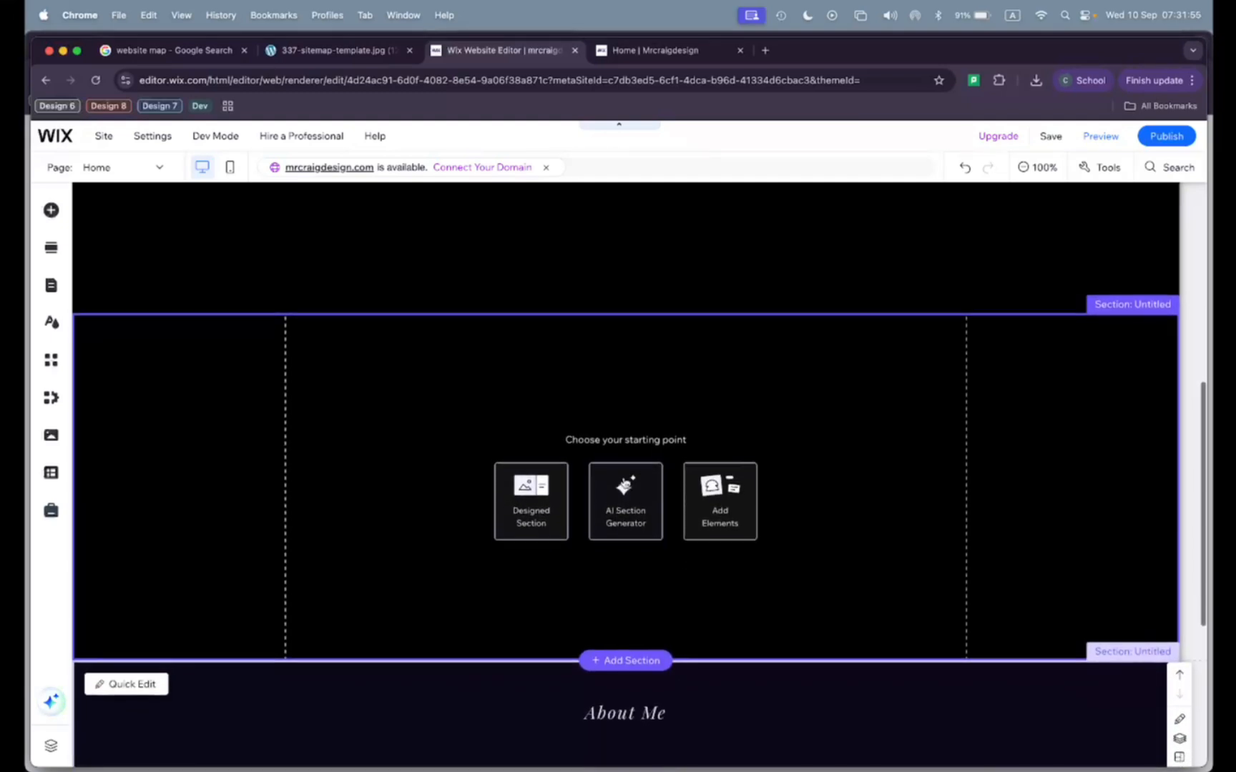
scroll(587, 382, down, 2)
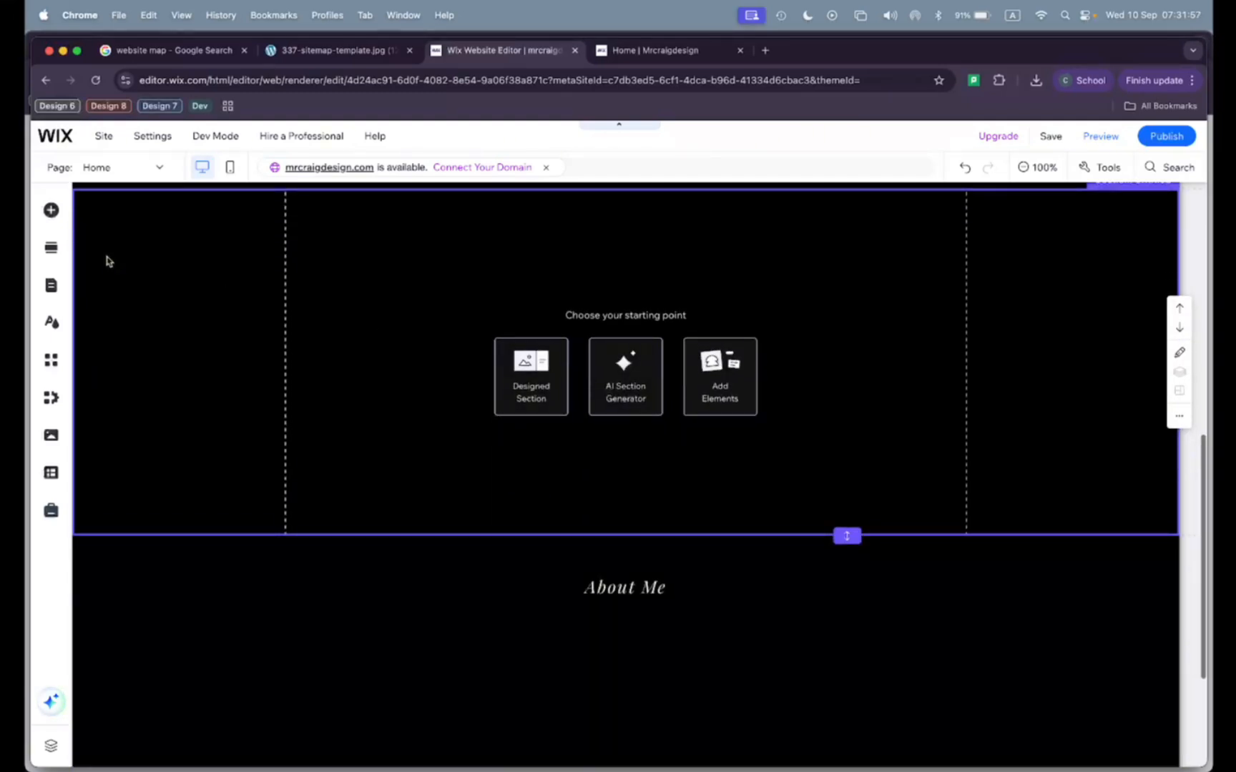
click(51, 211)
click(227, 354)
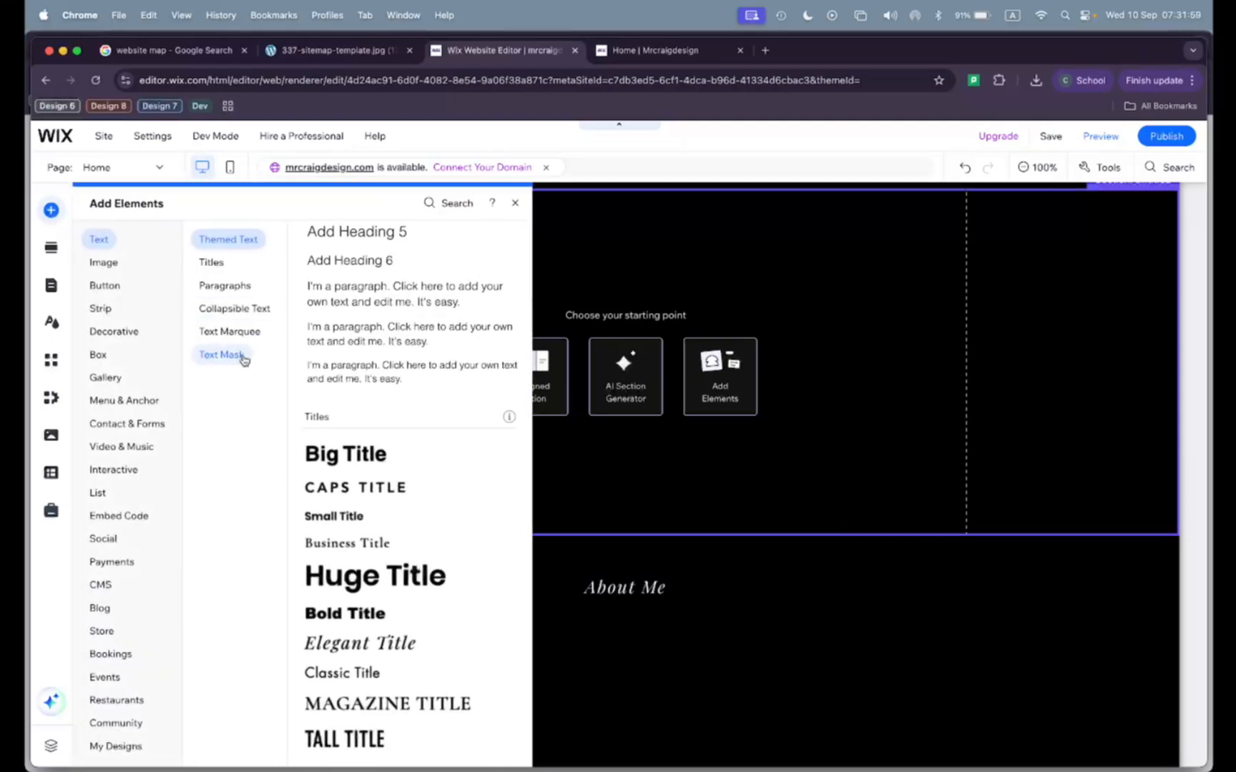
click(215, 242)
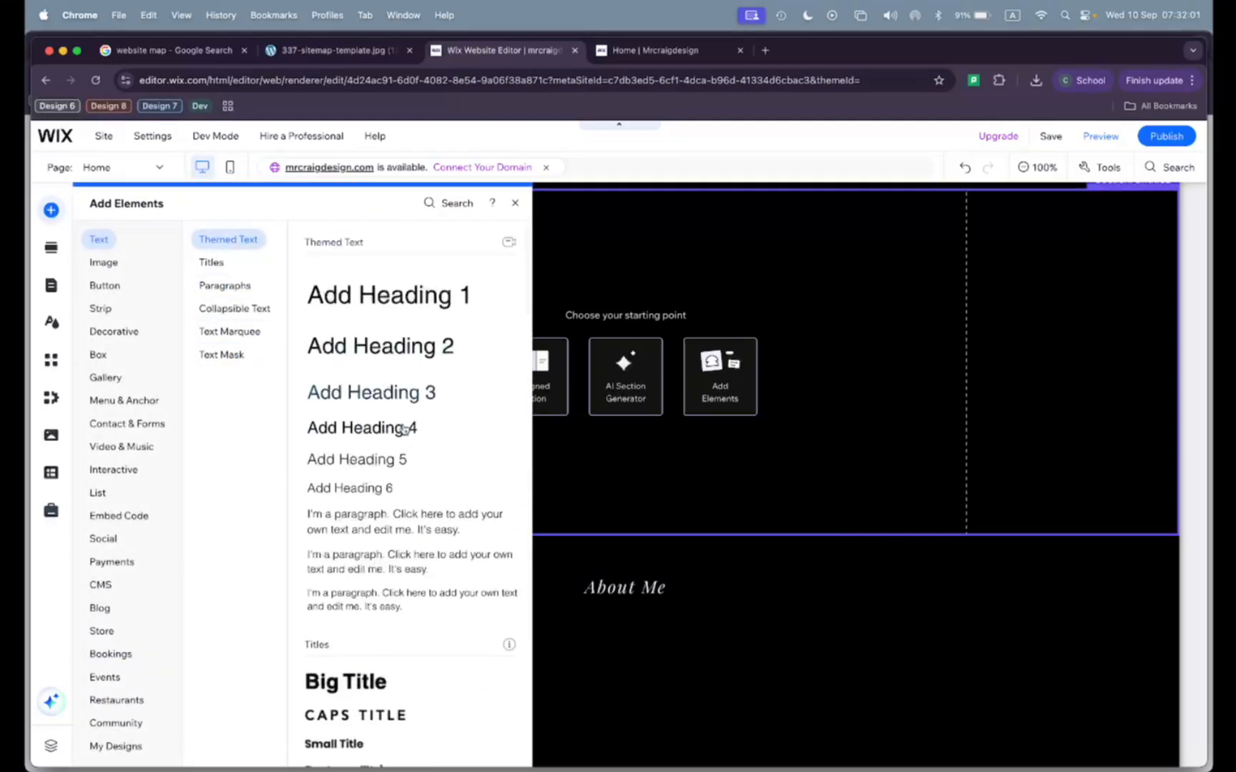
scroll(398, 565, down, 2)
scroll(396, 604, down, 1)
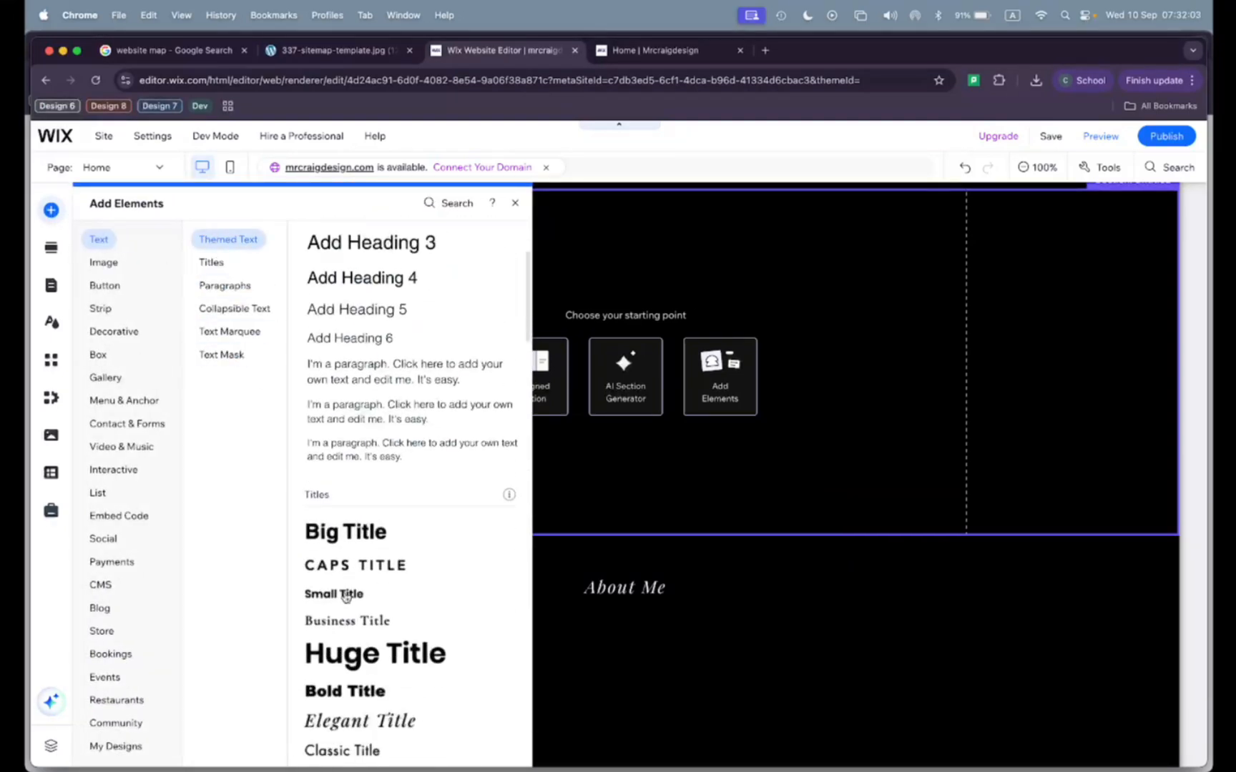
drag(347, 593, 556, 421)
scroll(556, 420, up, 2)
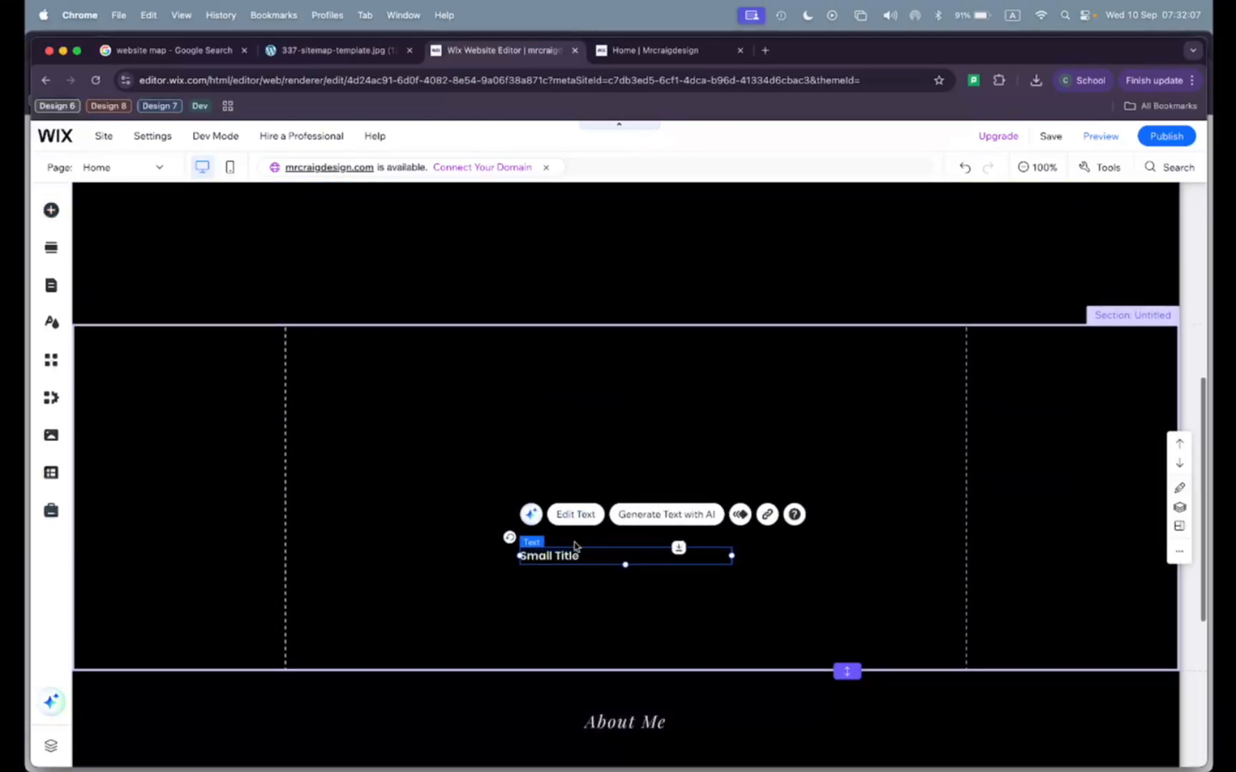
Move the small title to the new section's upper-left corner and change its text to Project 1
drag(565, 555, 346, 356)
double_click(346, 356)
key(BackSpace)
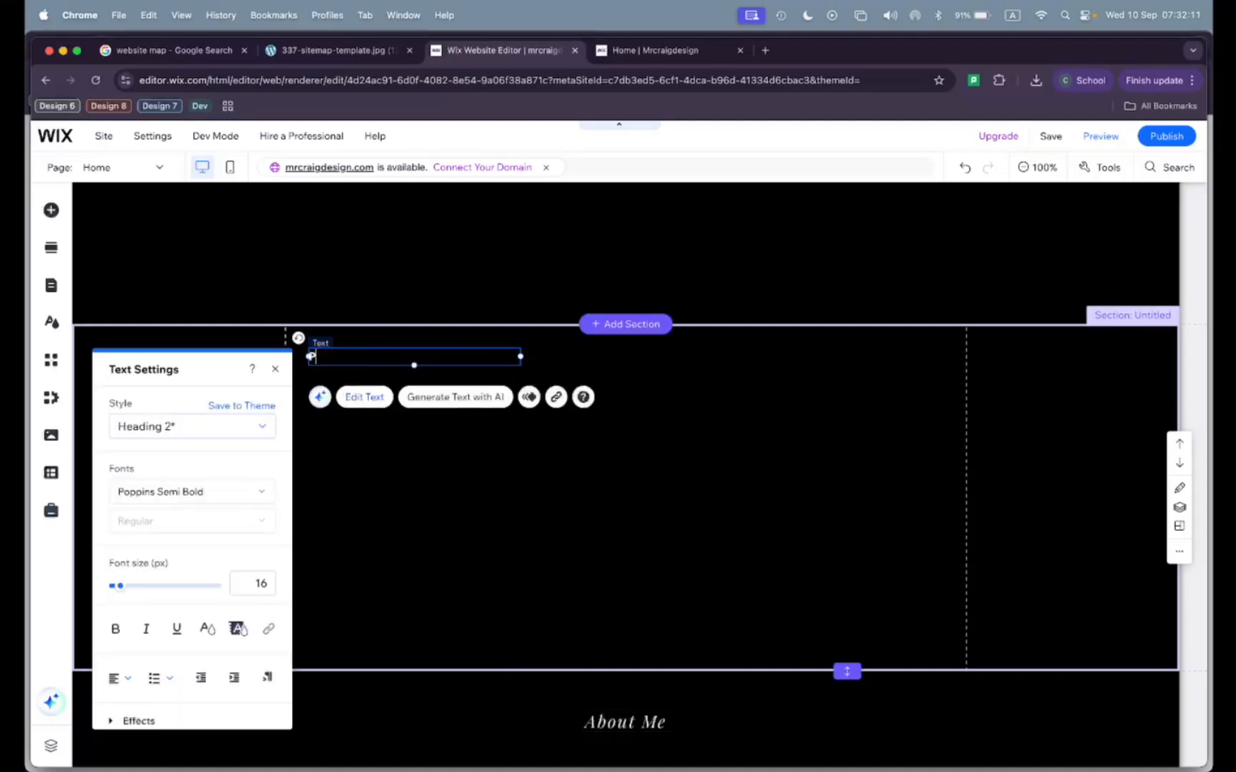
text(Project 1)
click(350, 485)
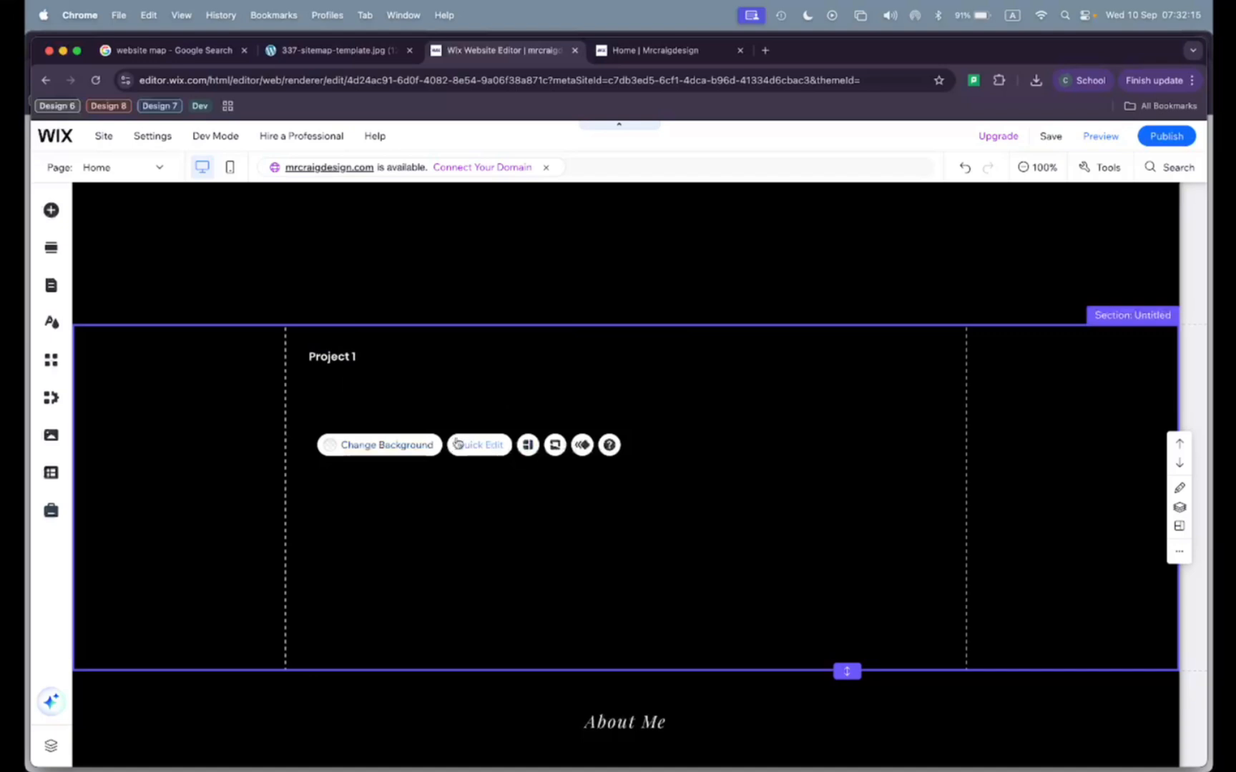
Link the Project 1 text to the Project 1 page, opening in the current window
click(370, 355)
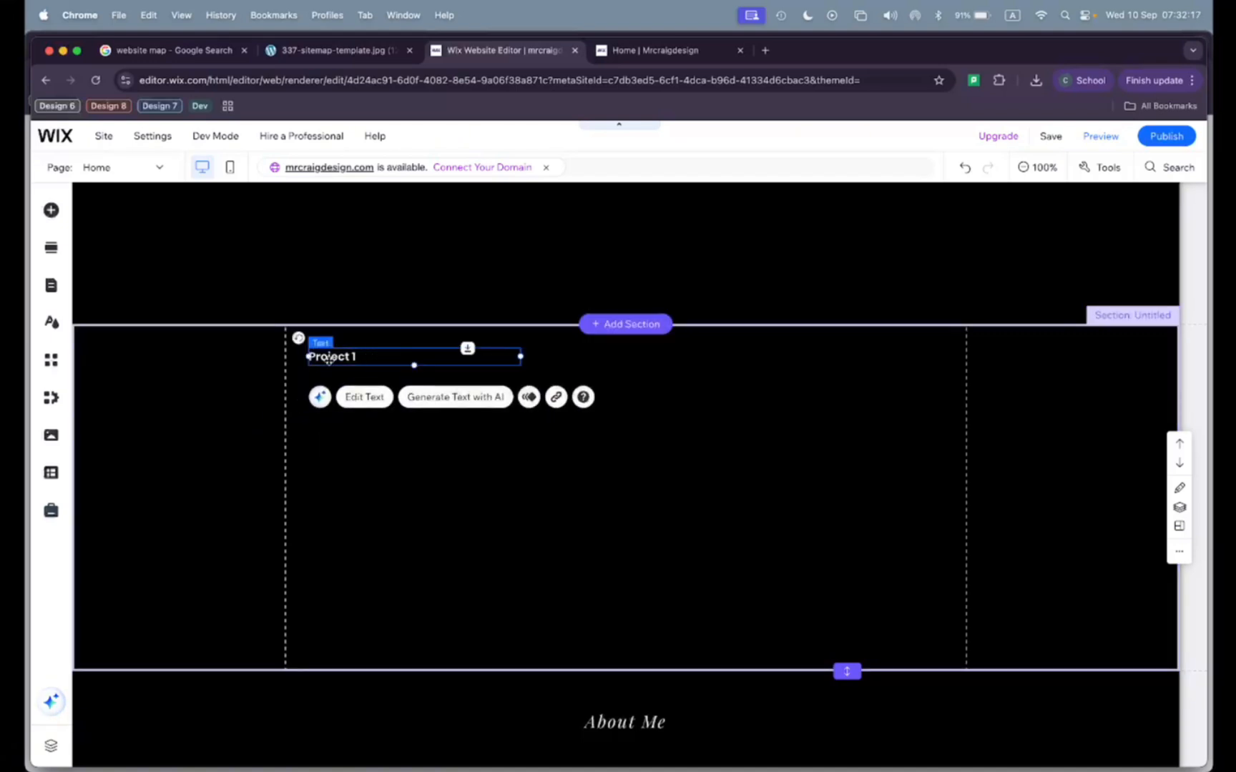
click(556, 398)
click(630, 375)
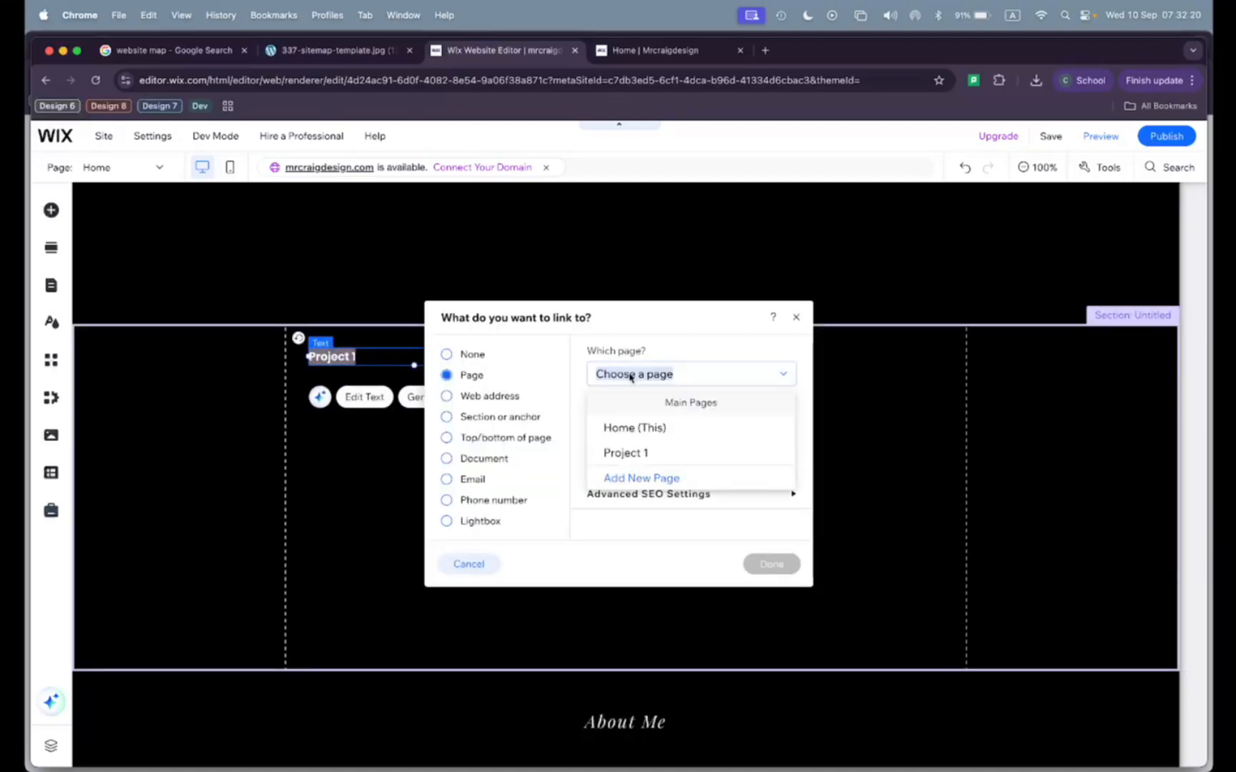
click(633, 453)
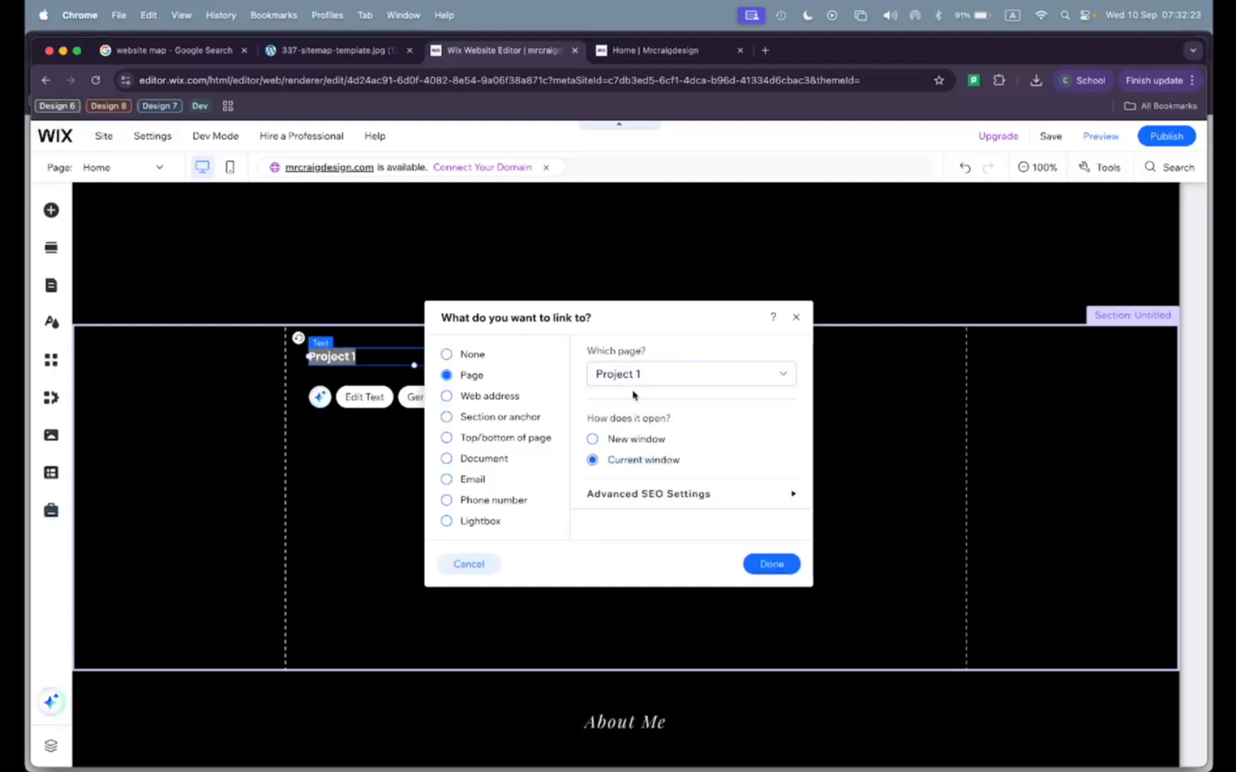
click(771, 564)
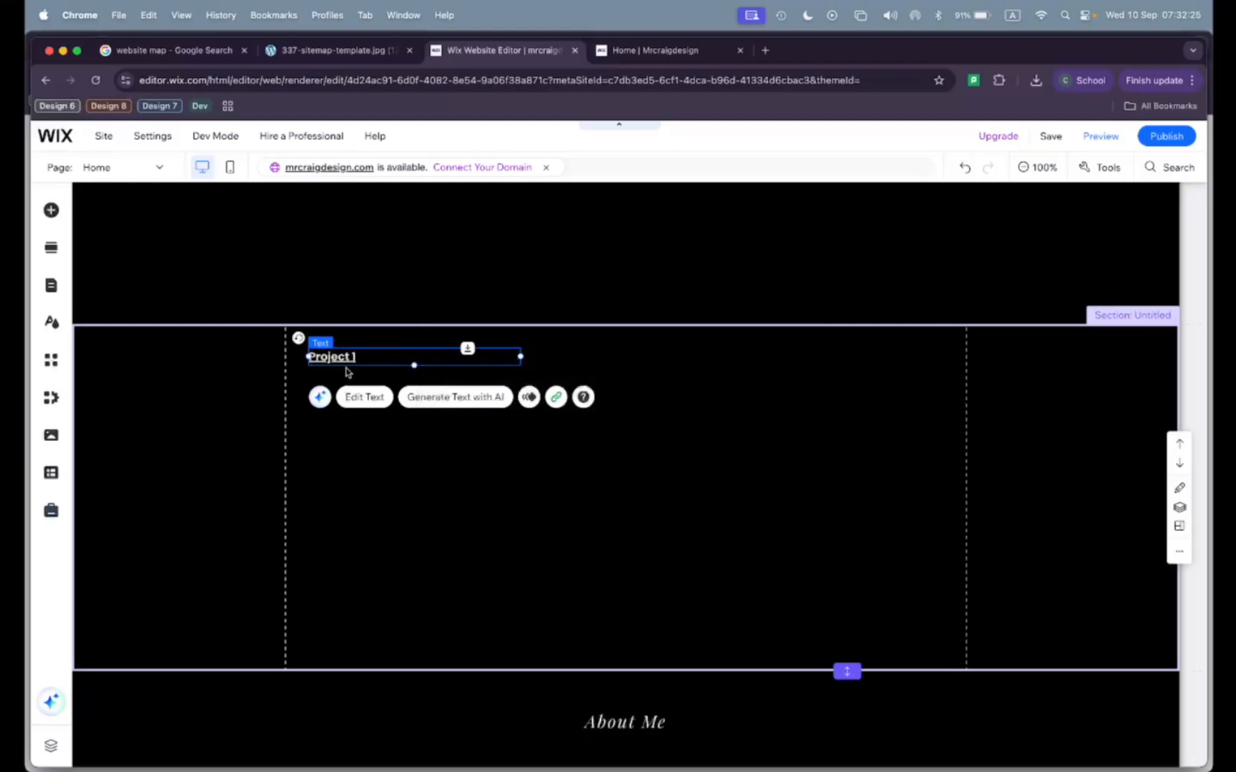
Copy the linked Project 1 text and paste a duplicate in the right half of the same section
right_click(405, 360)
click(431, 367)
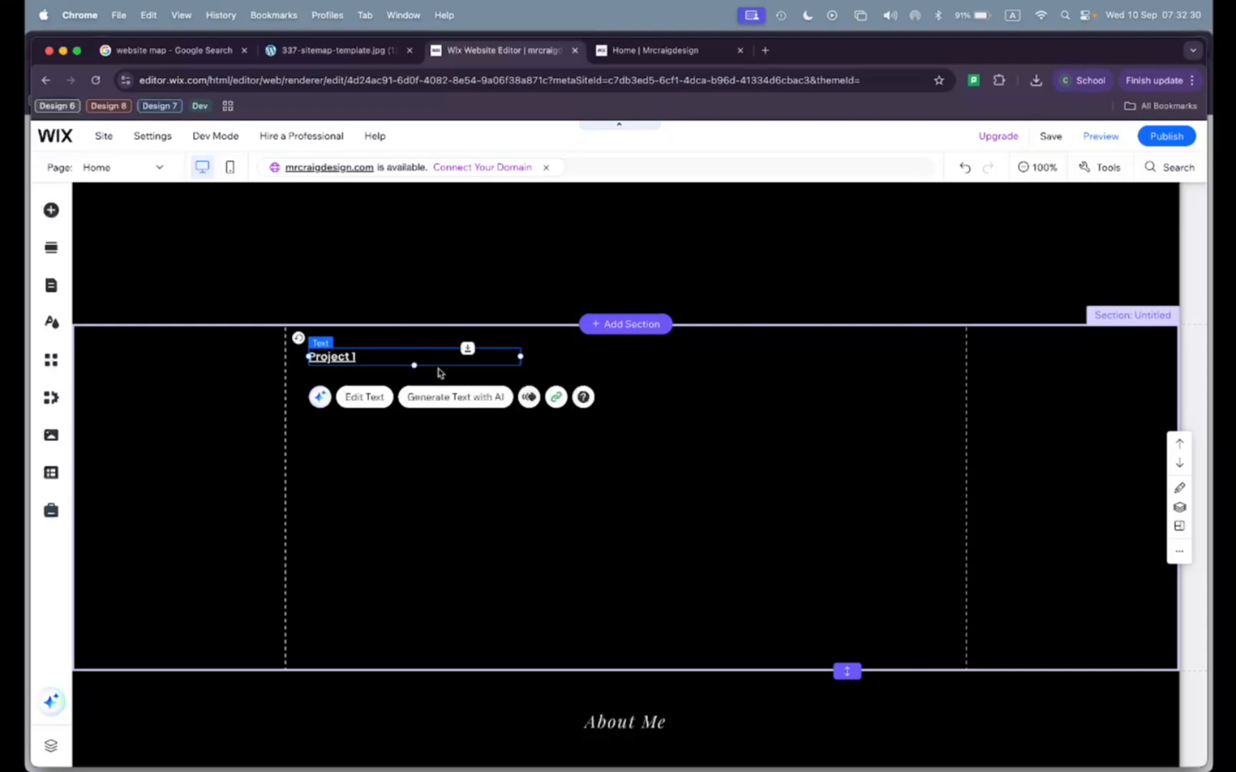
right_click(620, 374)
click(660, 508)
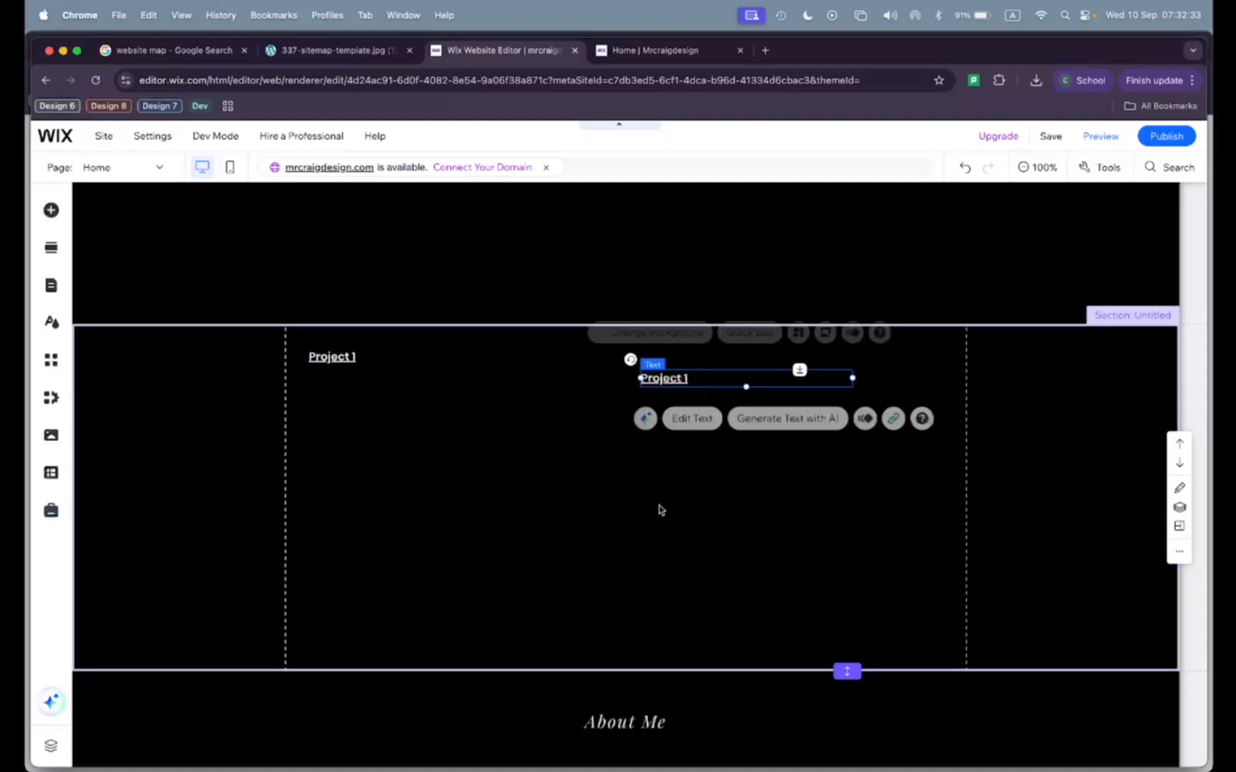
Move the duplicate Project 1 text against the section's right guideline, slightly lower than the original, and right-align it
drag(663, 379, 760, 414)
click(814, 377)
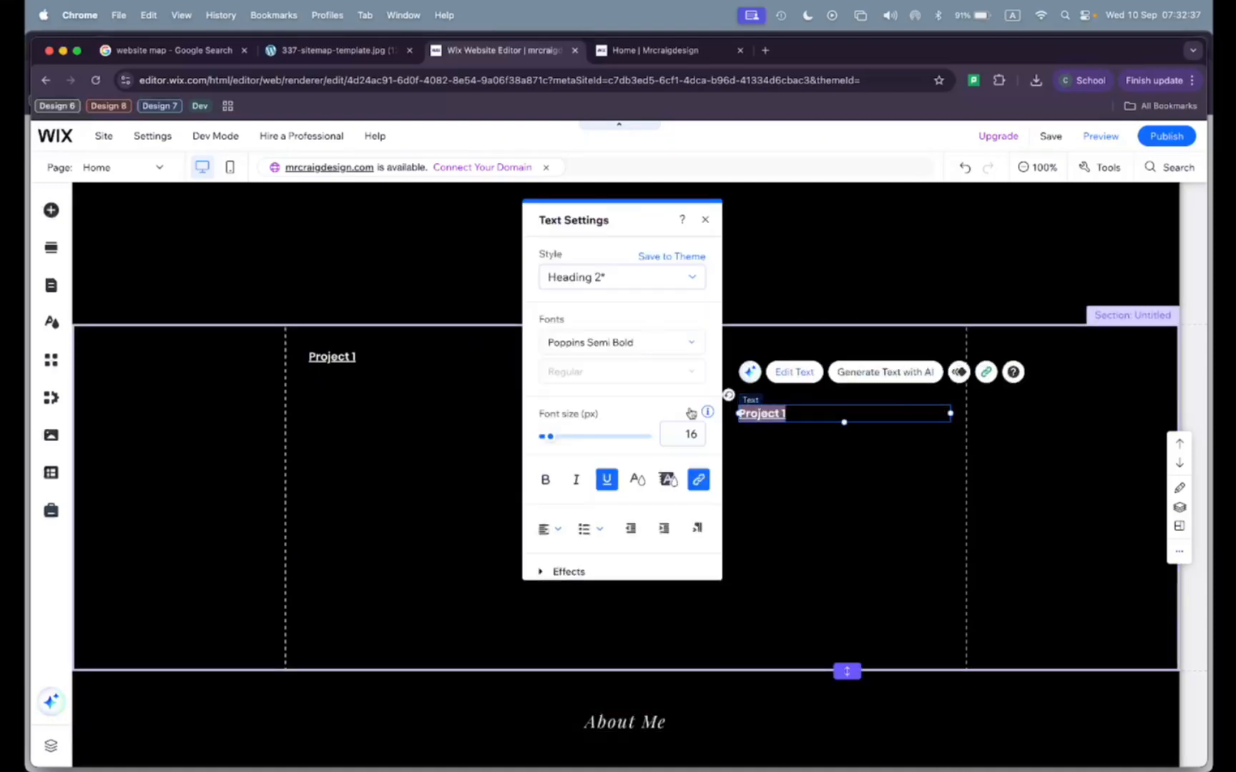
click(552, 529)
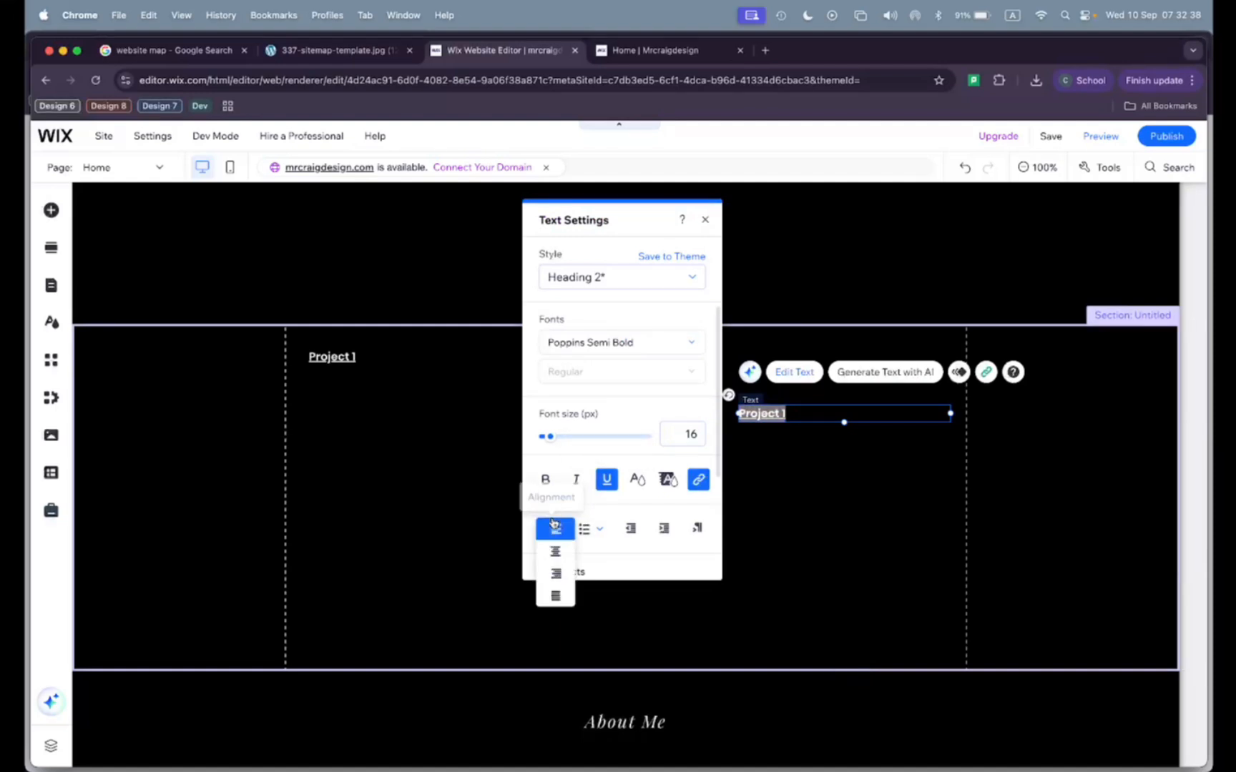
click(563, 571)
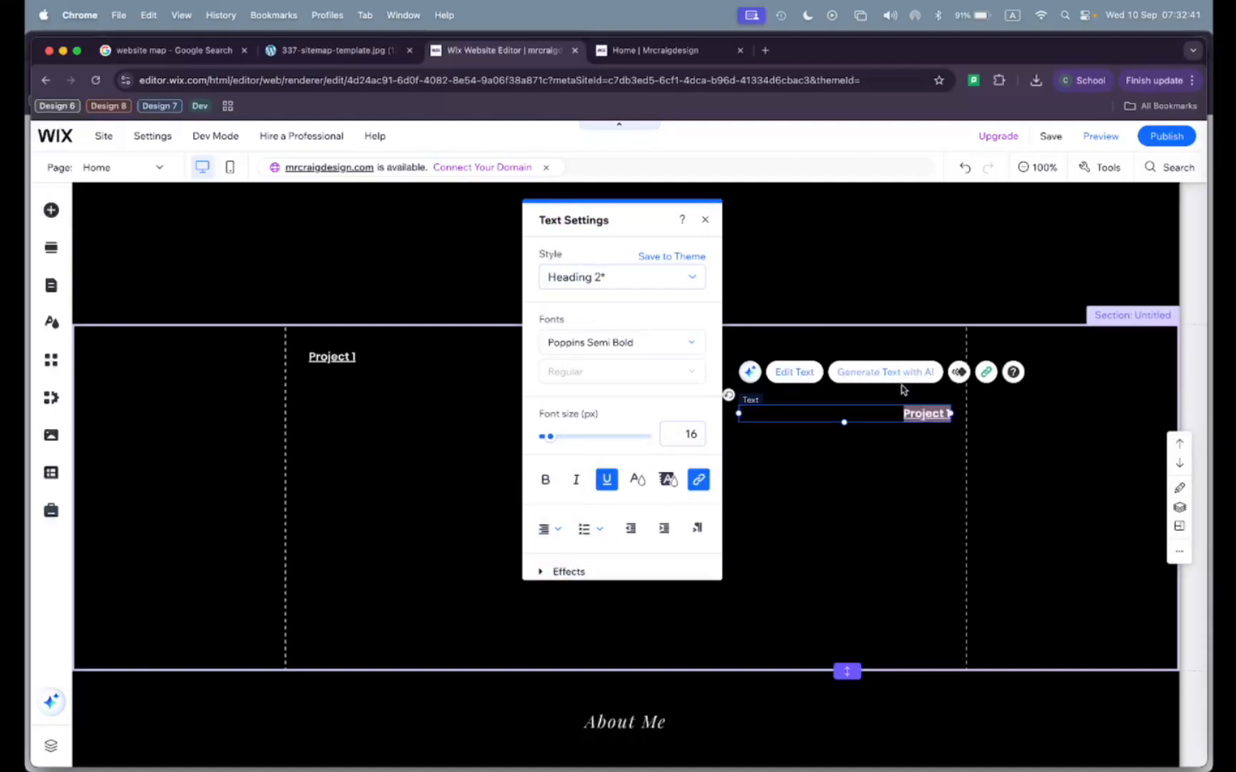
Change the right-aligned duplicate title's text to Project 2
click(941, 413)
key(BackSpace)
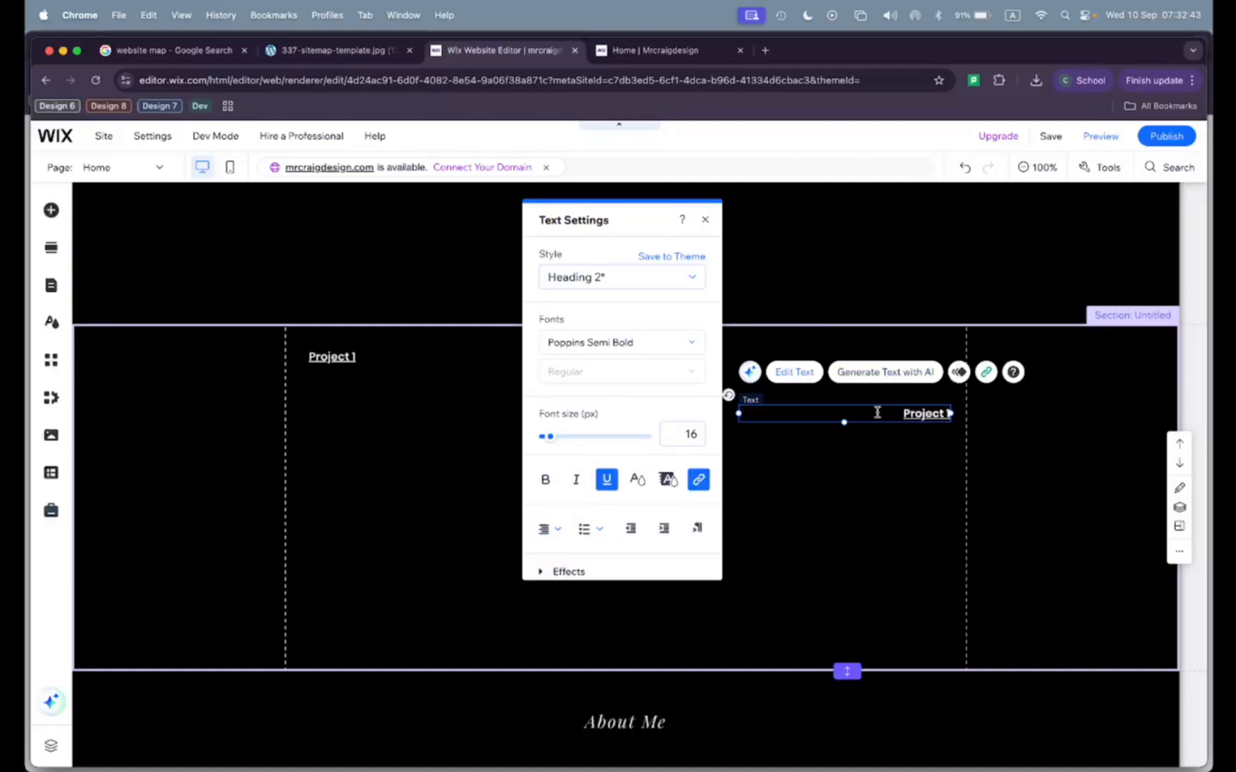
text(2)
click(700, 482)
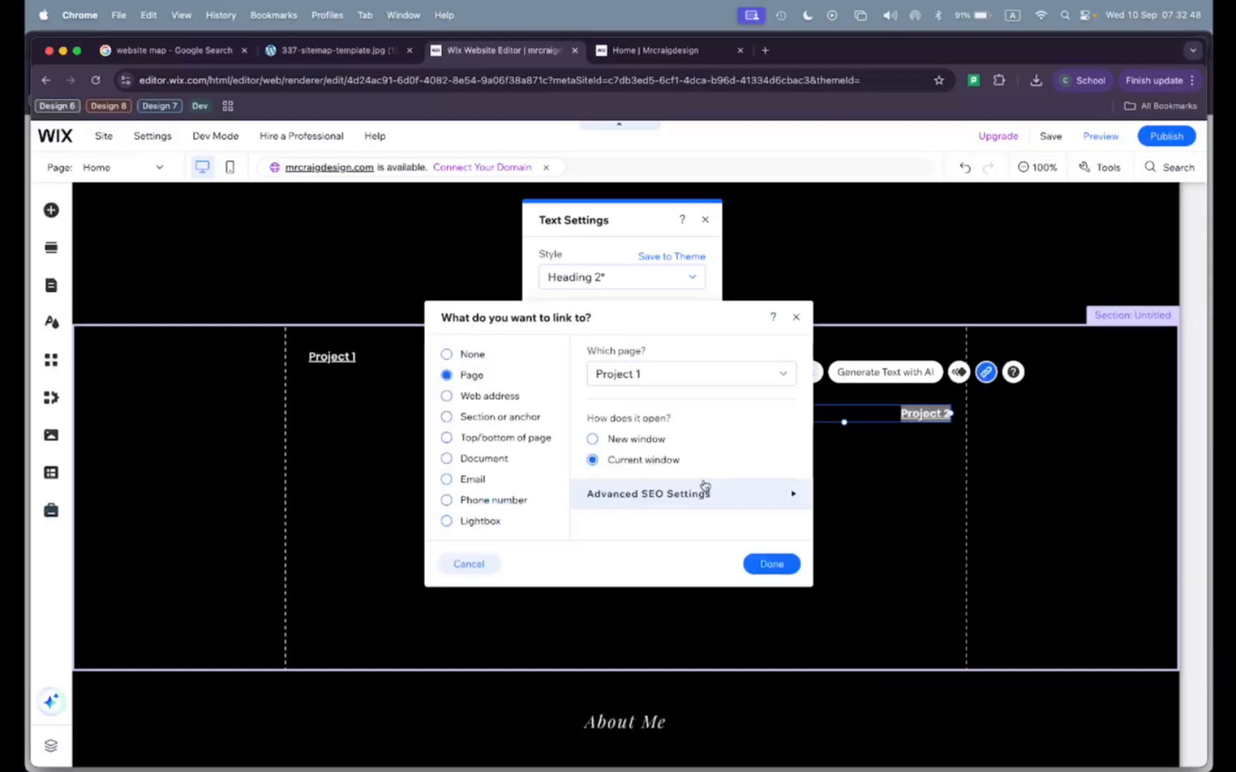
click(632, 389)
click(632, 384)
click(795, 325)
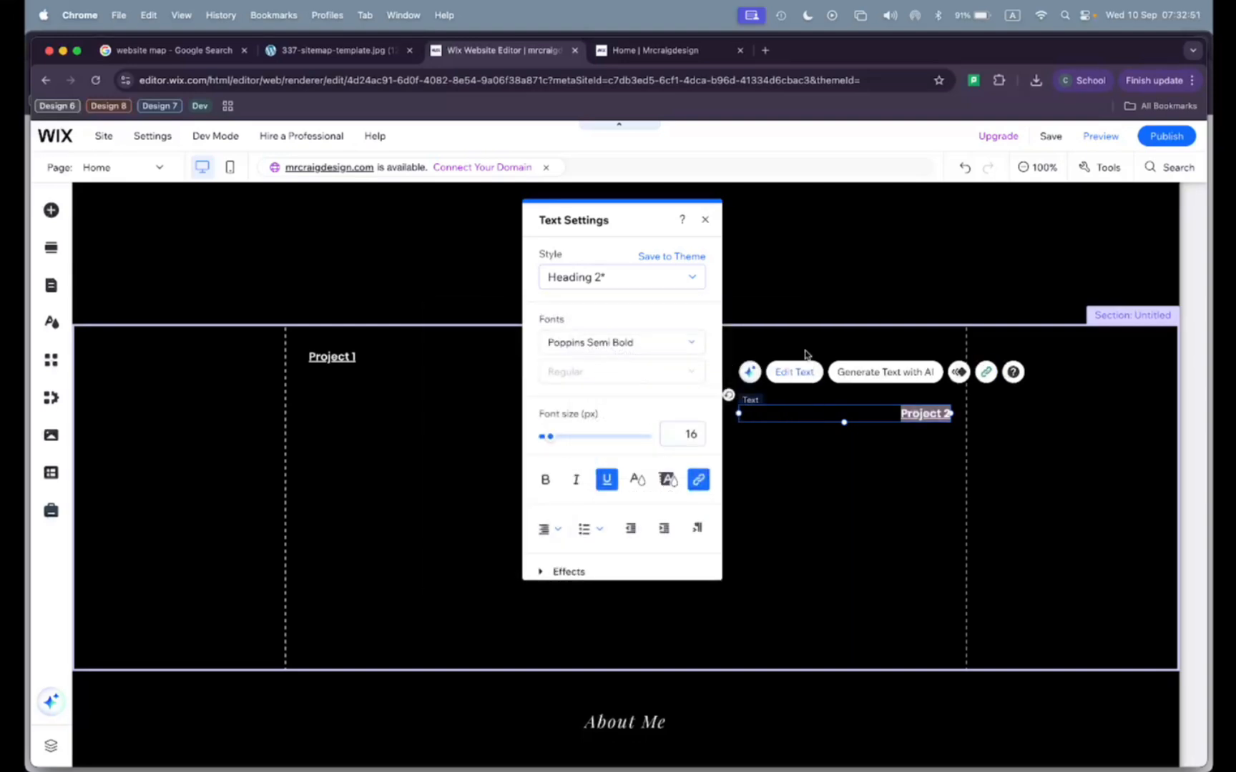
click(837, 501)
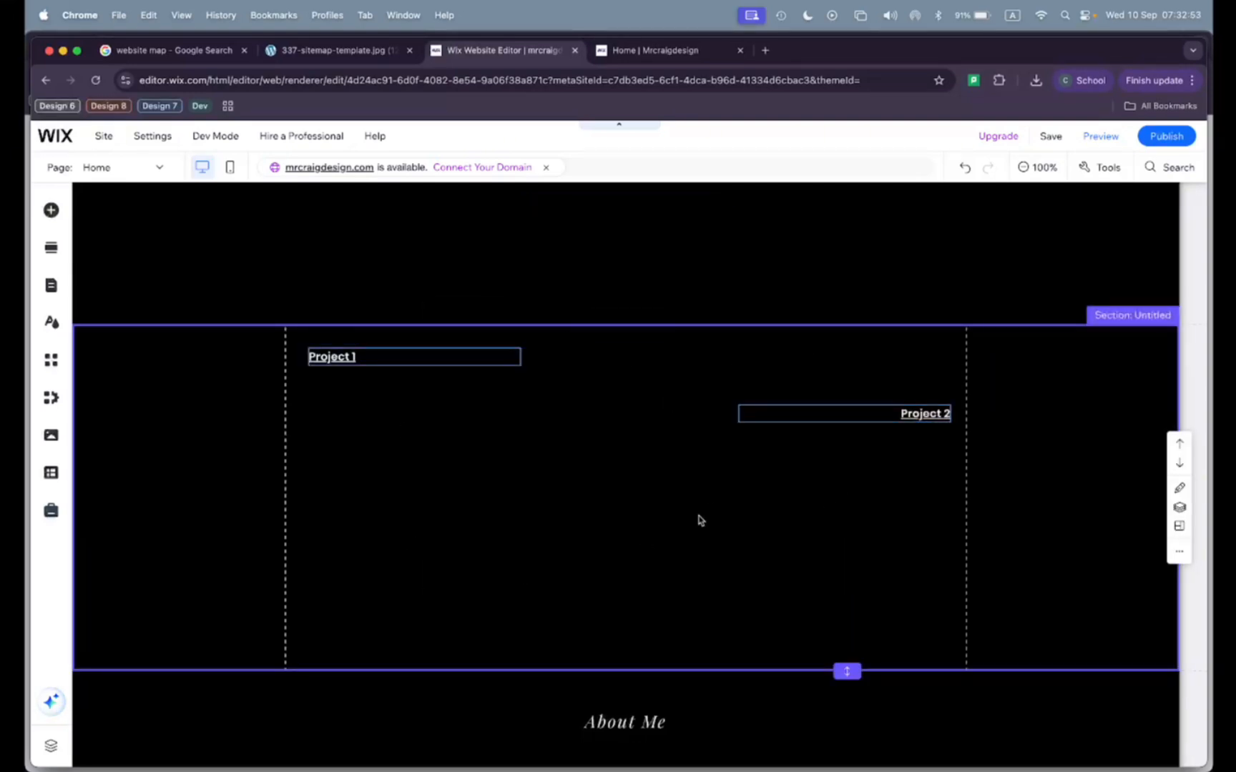
Look over the Home page from the header through the project titles to the About Me section
scroll(639, 455, up, 2)
scroll(638, 455, up, 2)
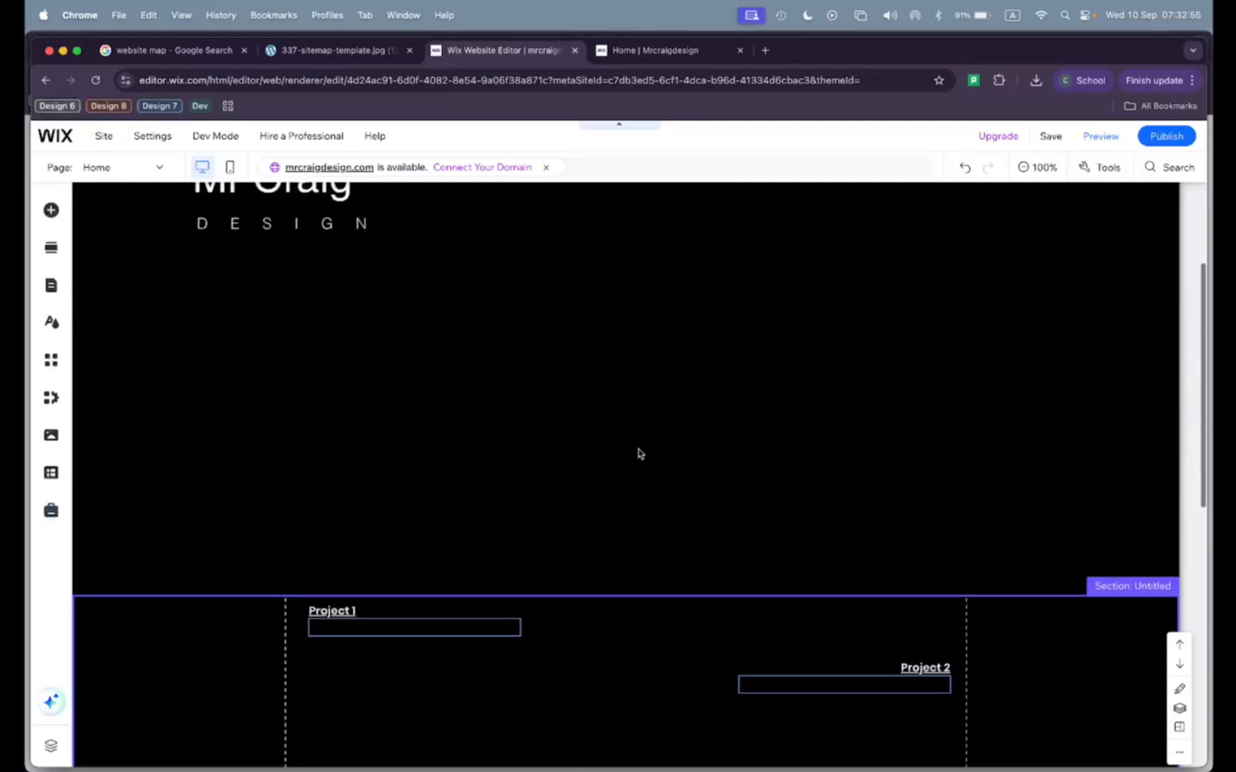
scroll(637, 455, down, 2)
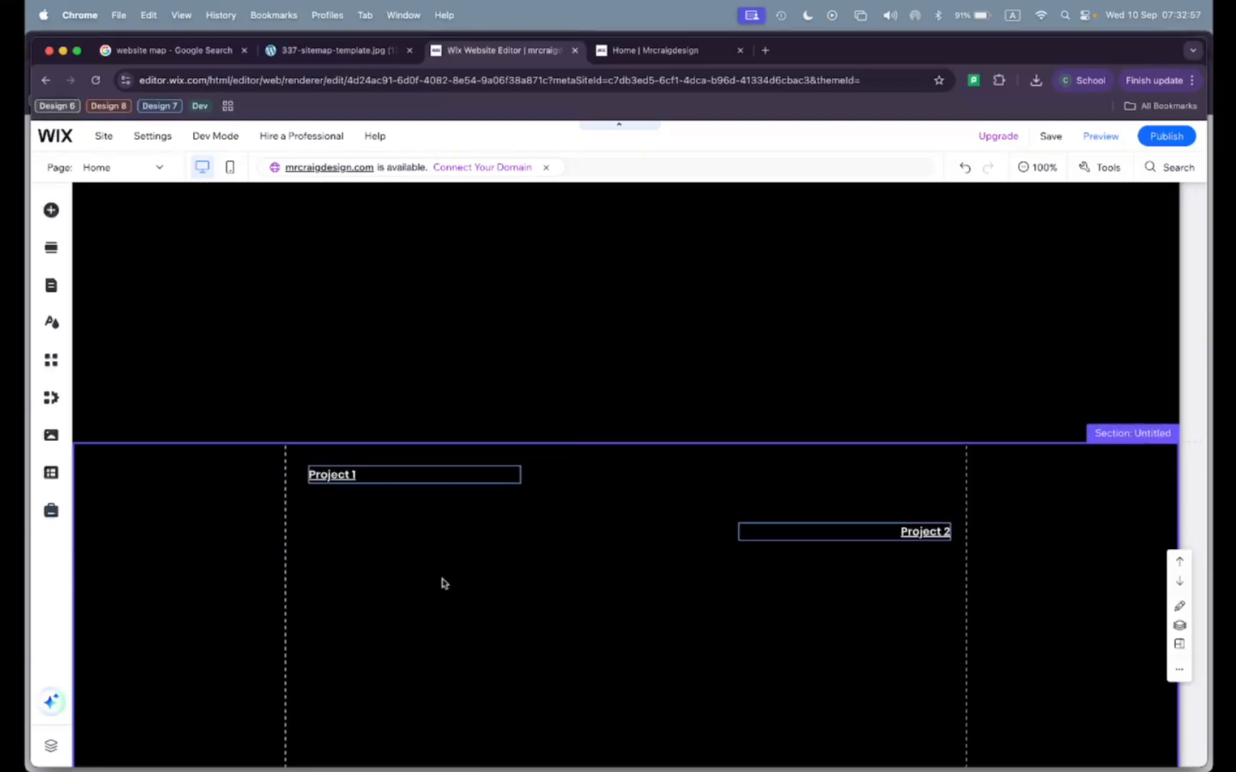
scroll(595, 604, up, 5)
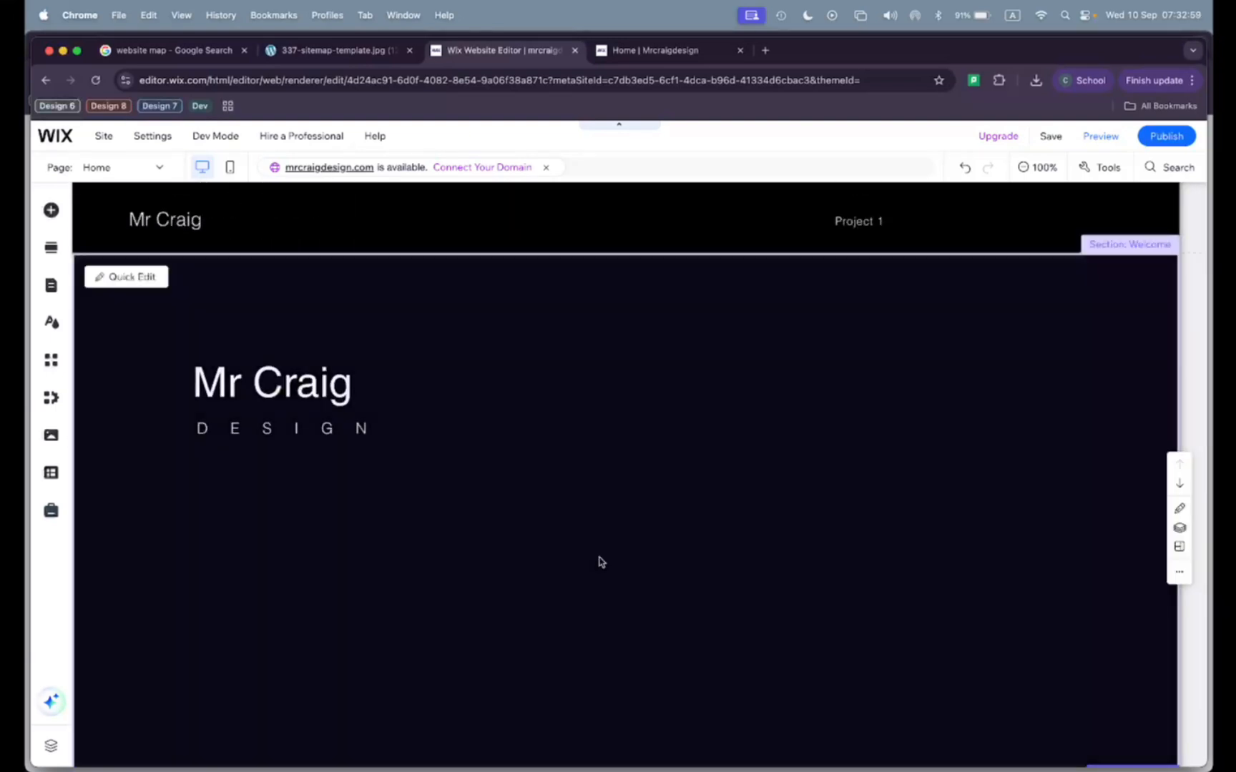
scroll(599, 560, down, 4)
scroll(598, 560, down, 6)
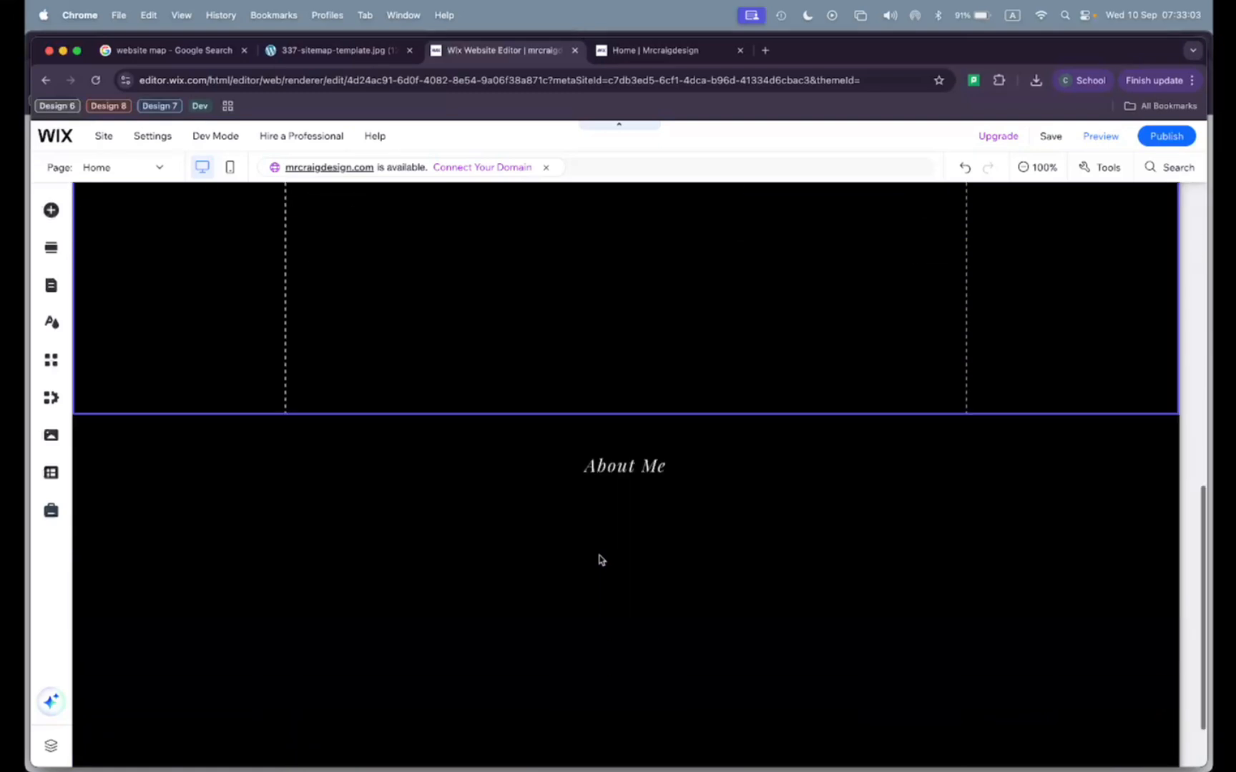
scroll(599, 560, up, 10)
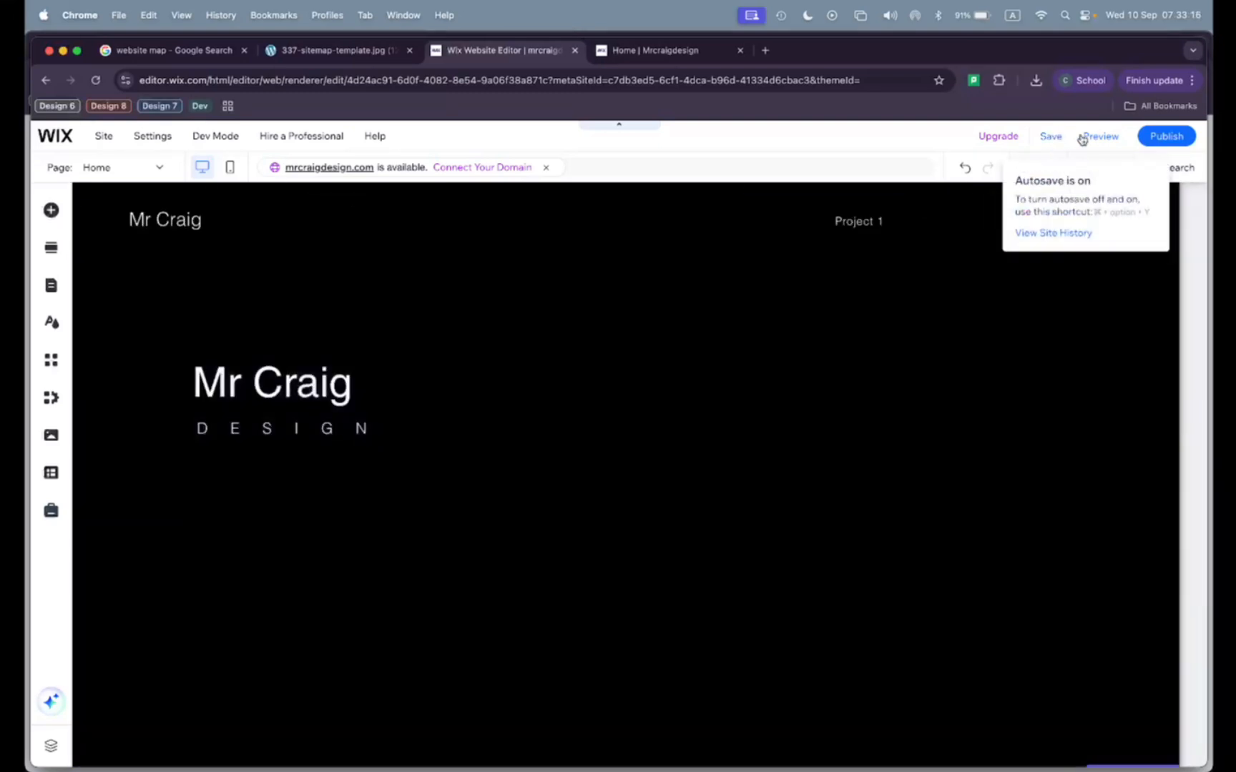
Publish the edited site and reload the live site to load the new version
click(1167, 138)
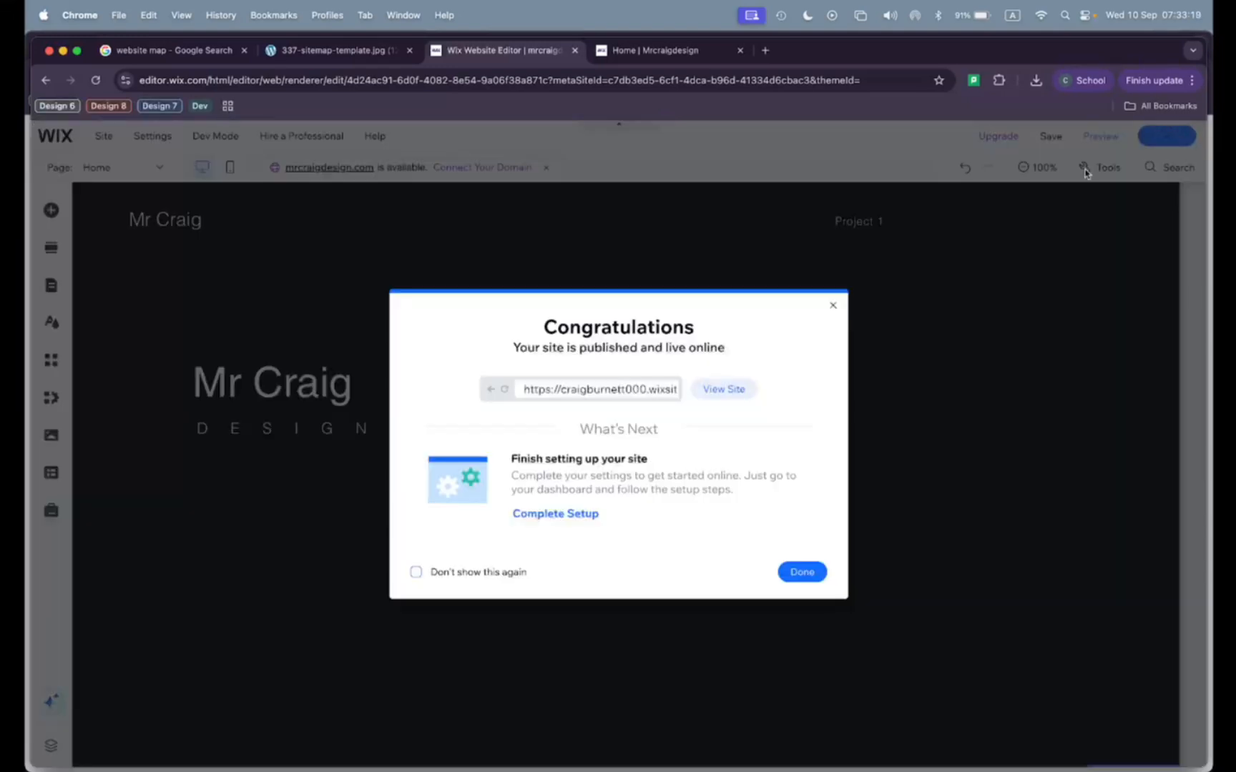
click(831, 306)
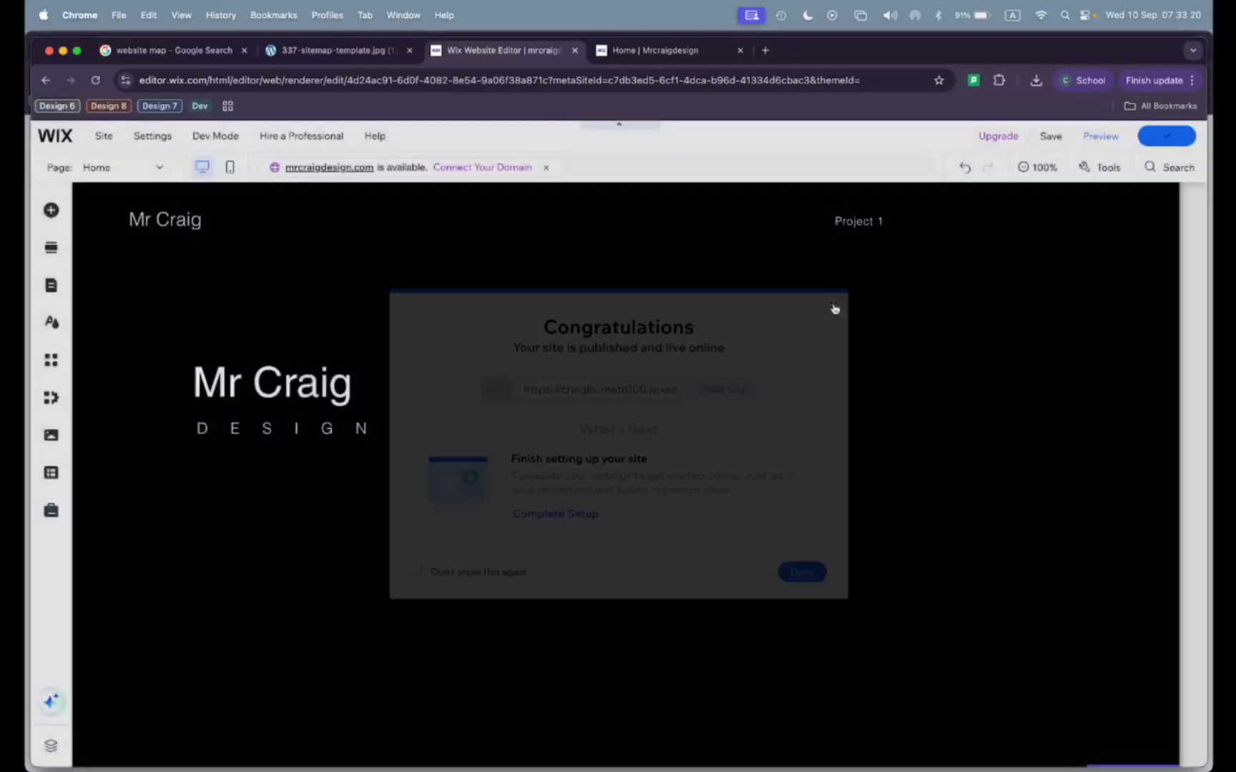
click(677, 52)
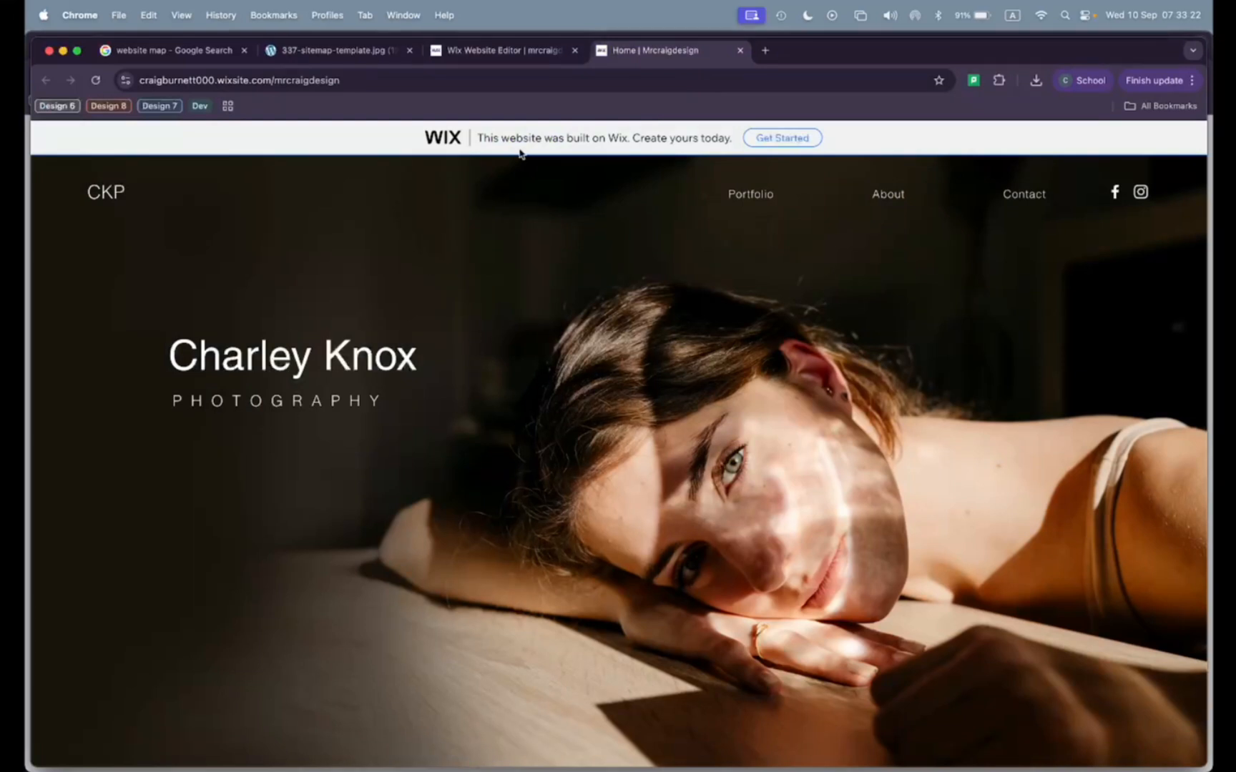
click(96, 81)
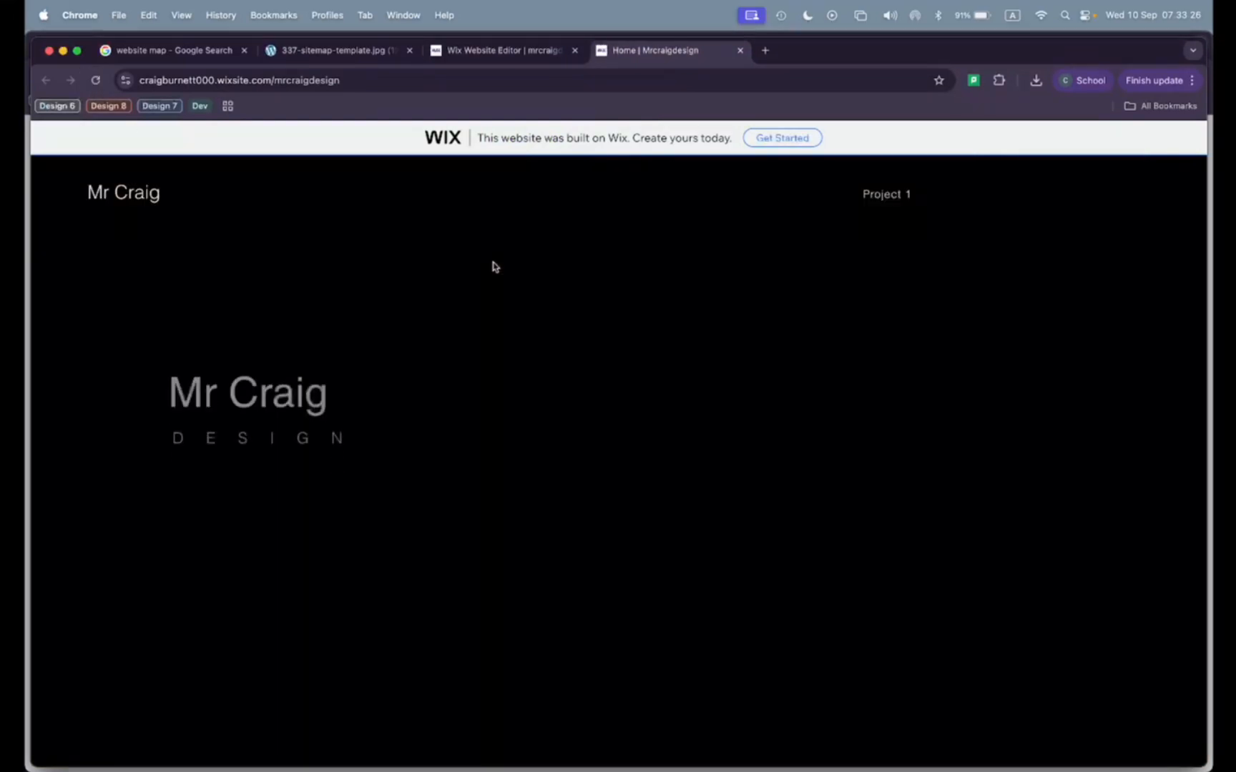
Review the live Home page and the Project 1 page it links to, including the Project 1 page's web address
scroll(566, 491, down, 5)
scroll(566, 491, up, 5)
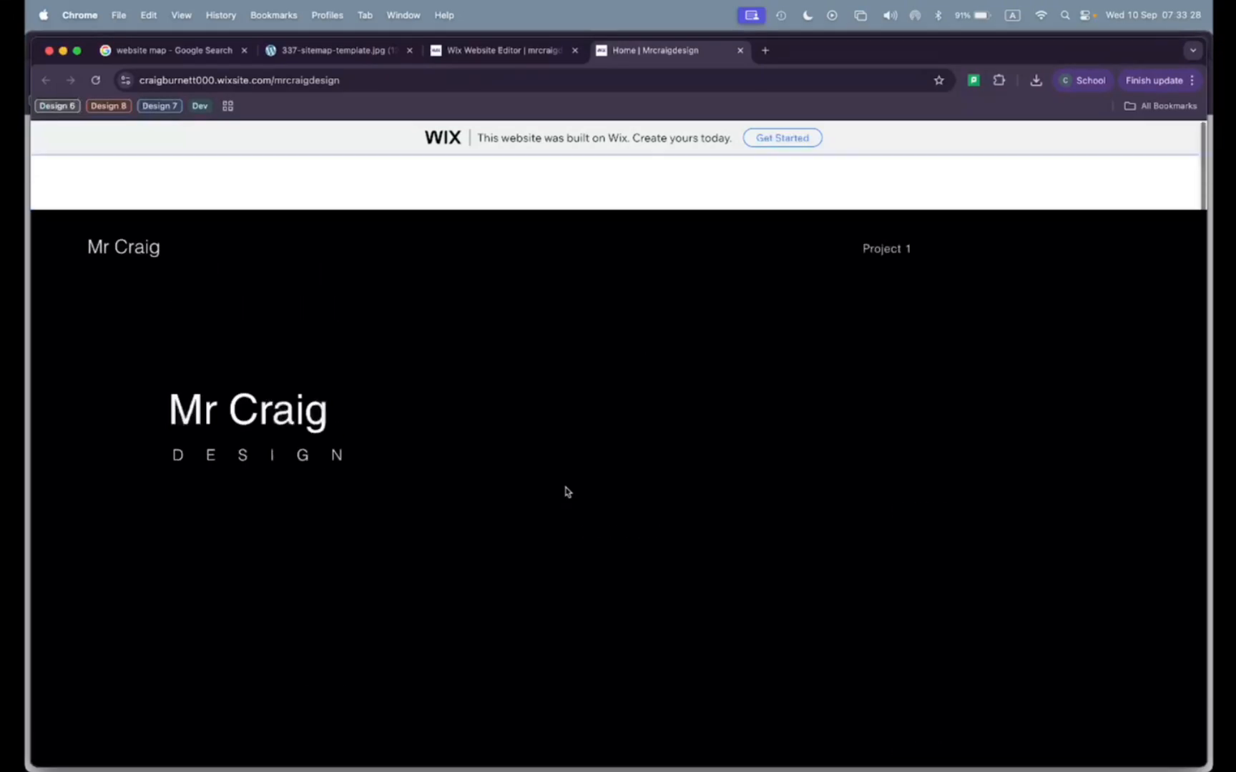
click(890, 194)
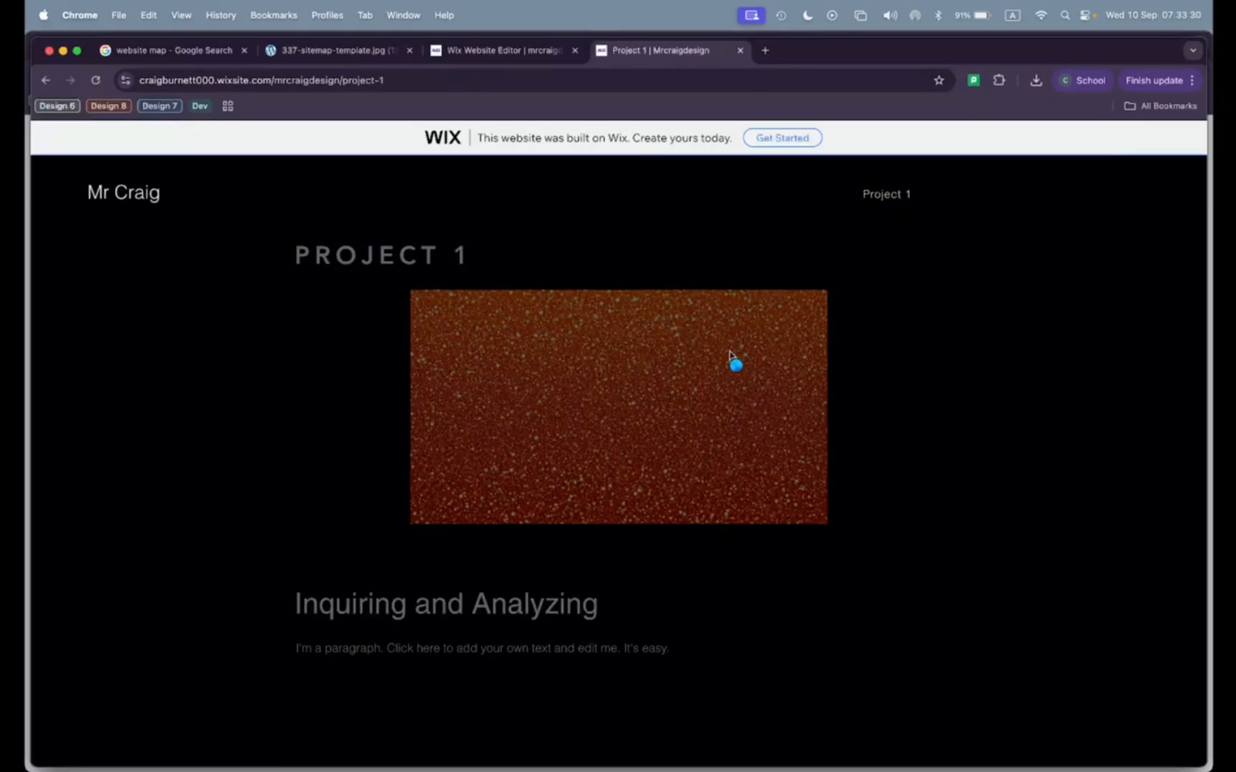
scroll(662, 488, down, 10)
scroll(662, 488, up, 10)
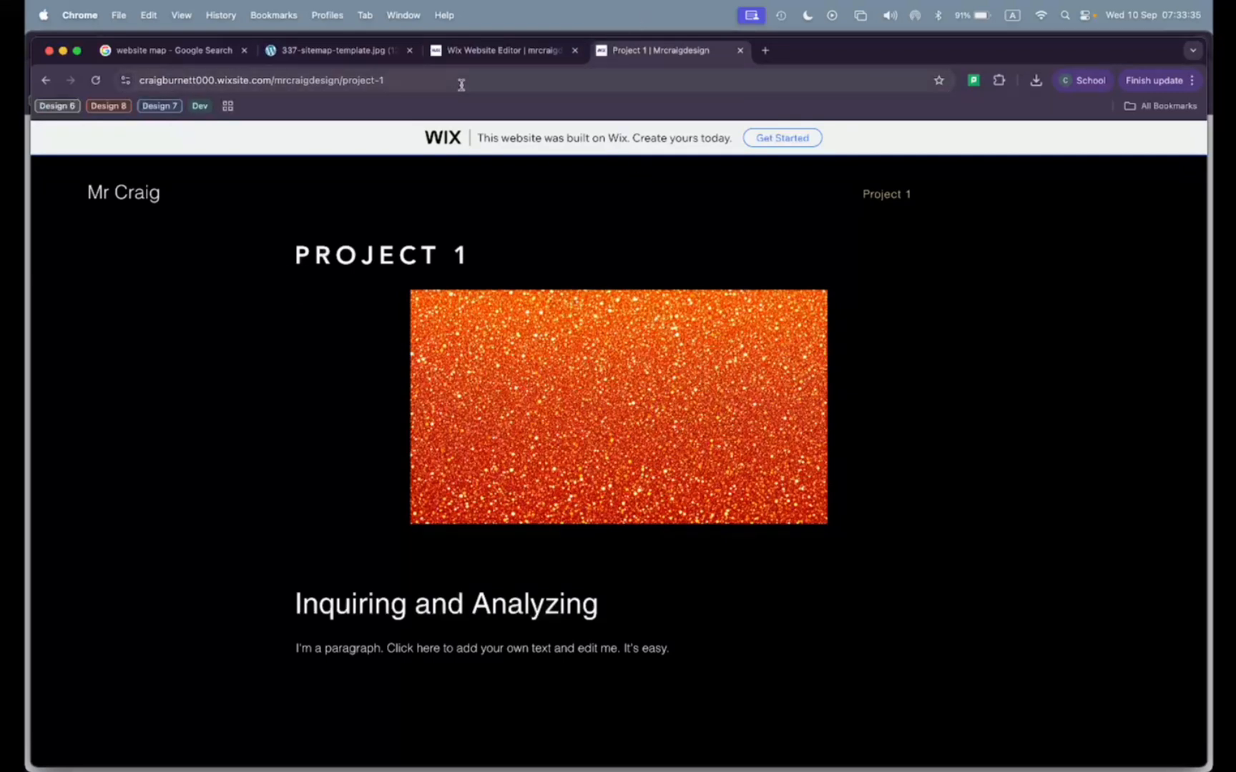
click(367, 73)
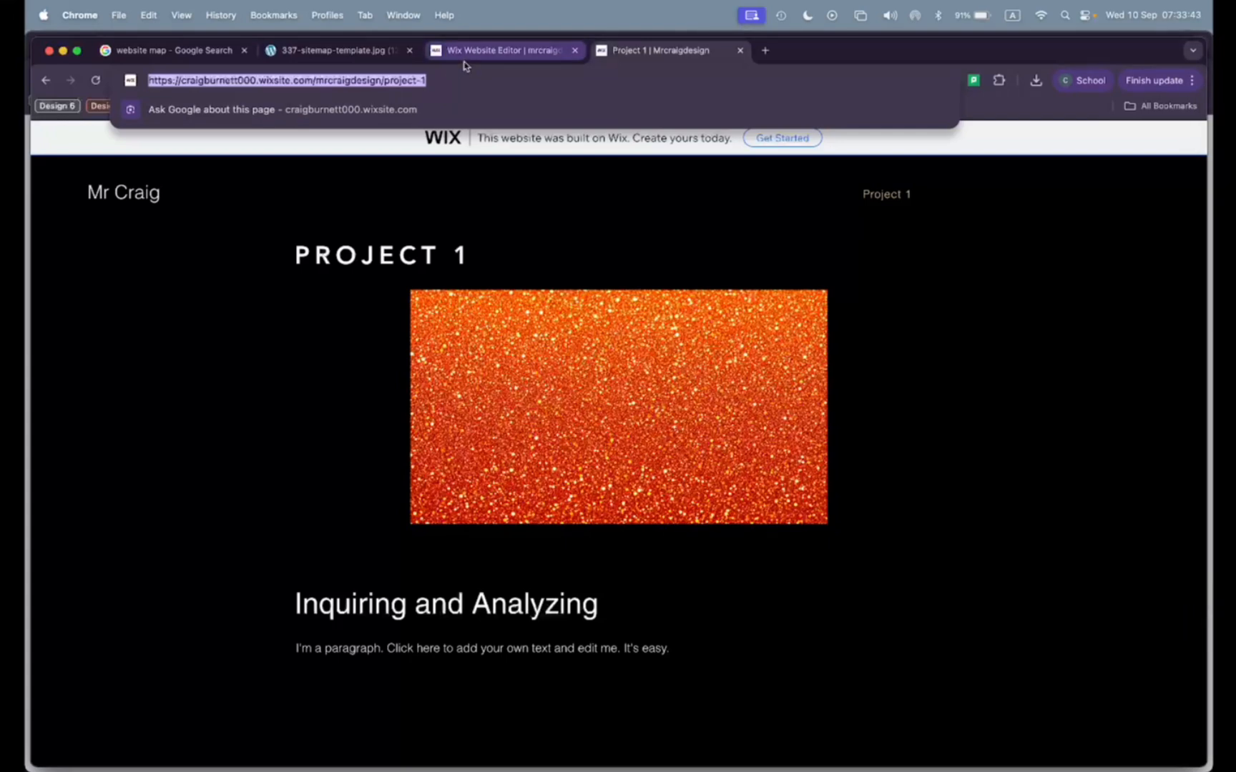
click(619, 63)
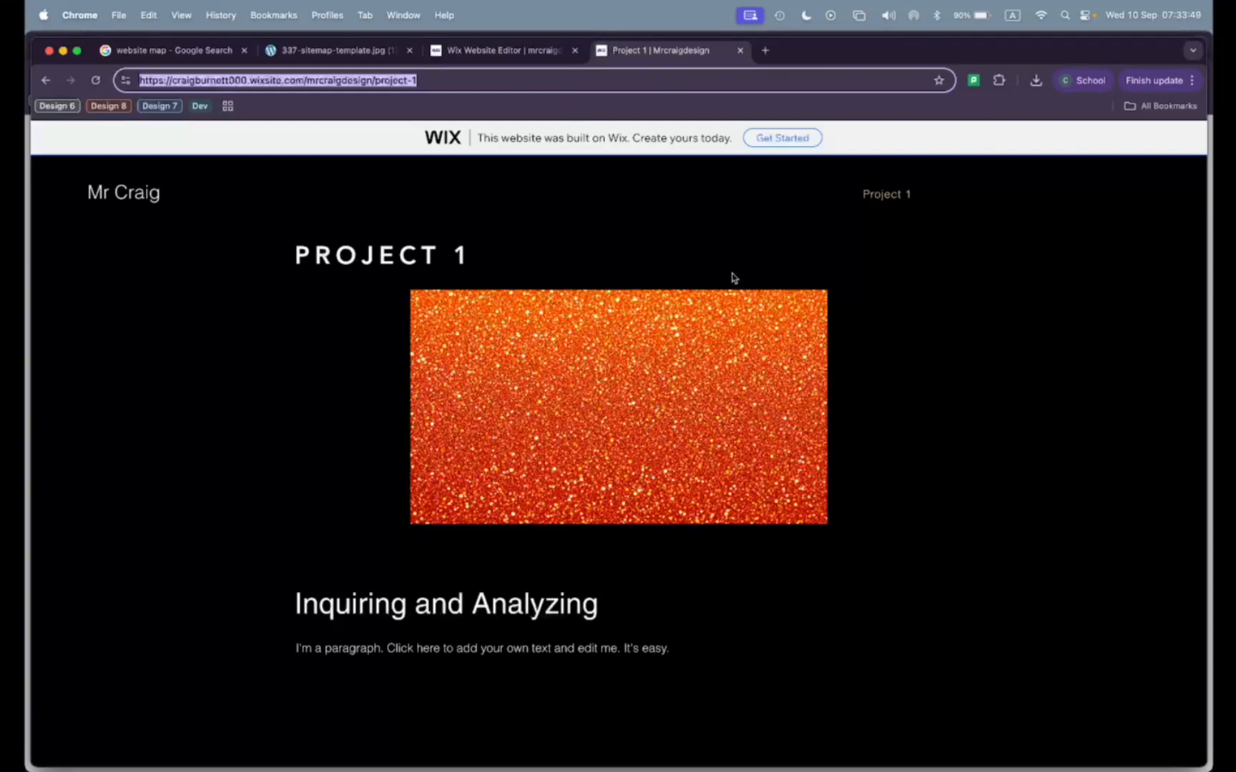
Return to the Wix Website Editor and look over the Home page's project titles and header again
click(503, 55)
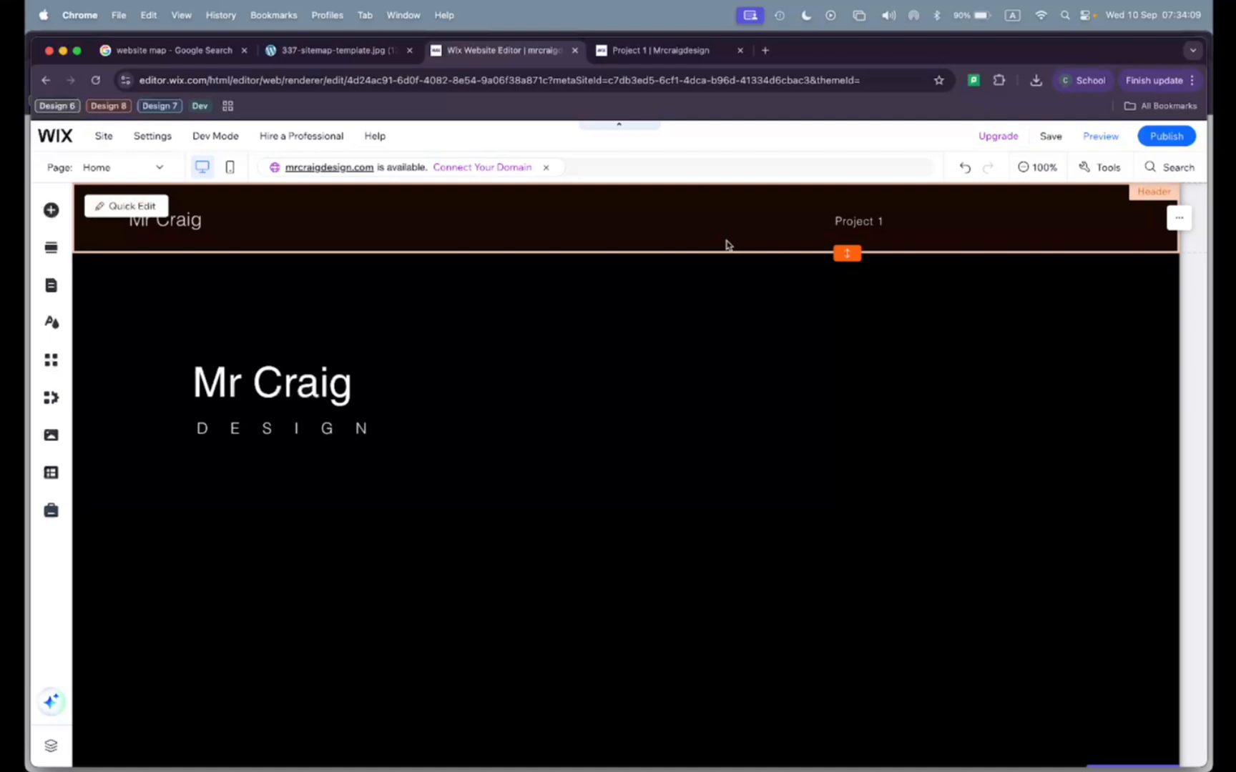
scroll(673, 491, down, 10)
scroll(674, 492, up, 5)
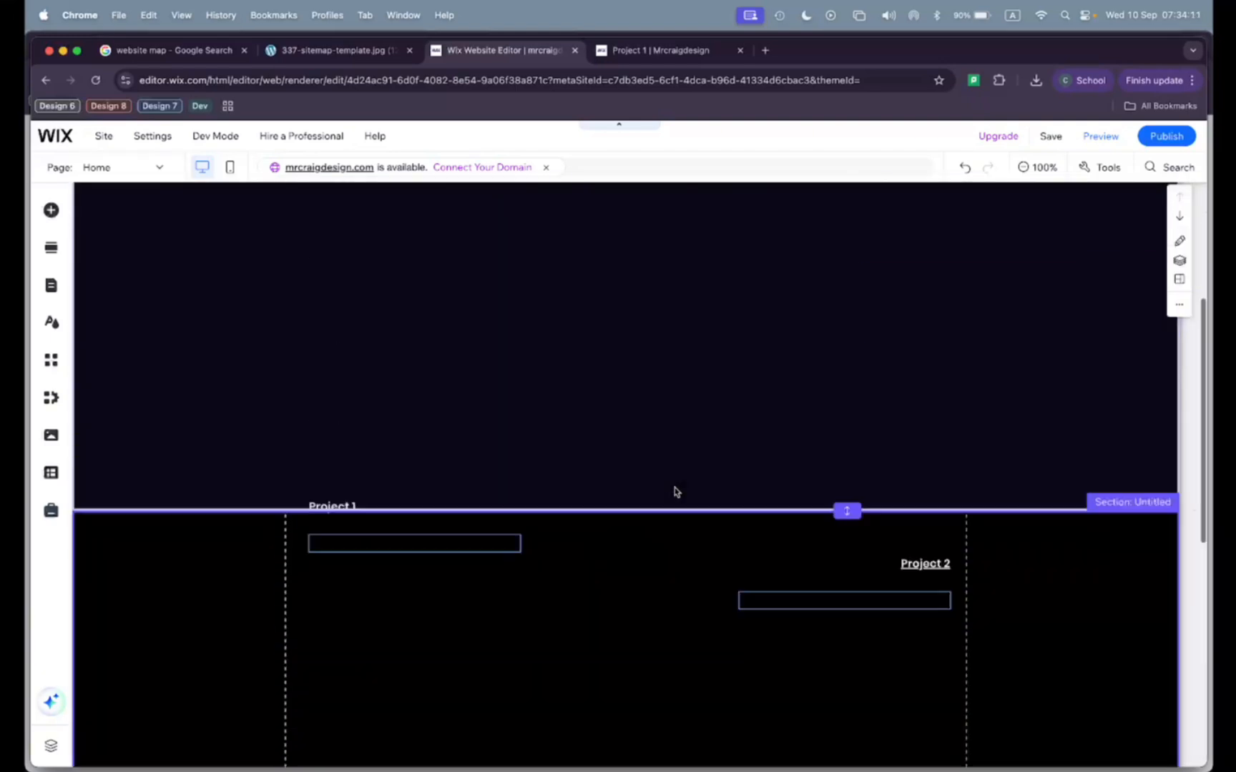
scroll(674, 491, up, 5)
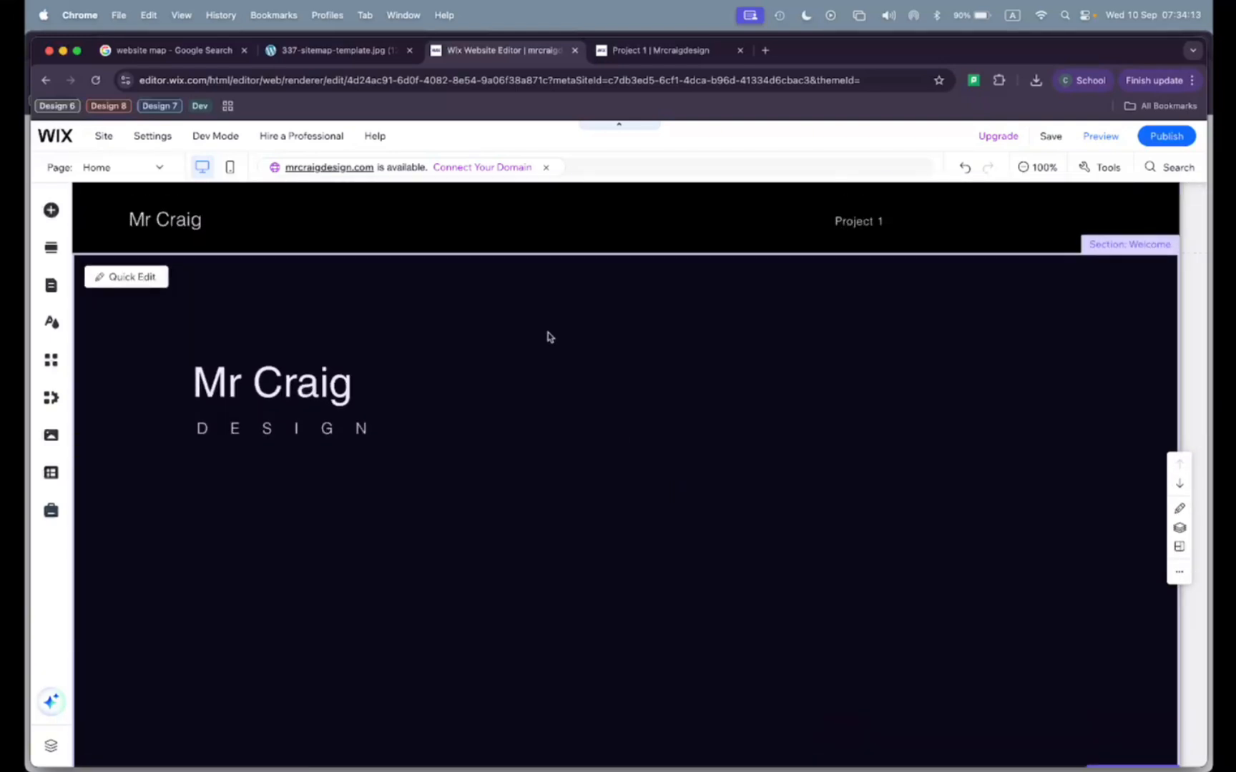